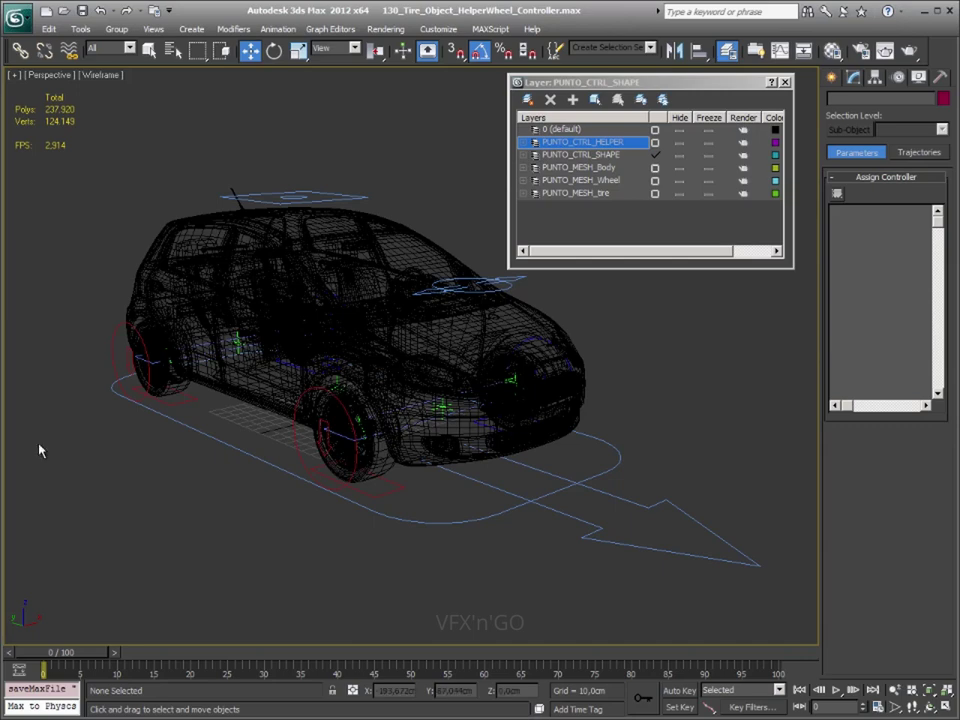
- Create a Box beside the car's rear wheel and select it
left_click(342, 49)
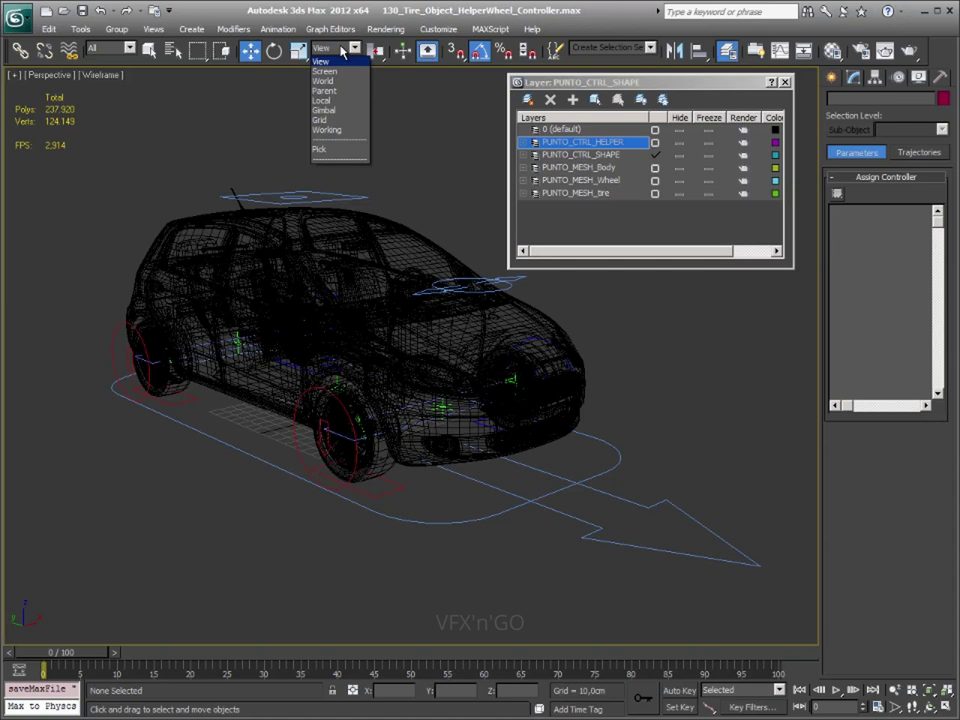
left_click(320, 61)
left_click(831, 77)
left_click(855, 101)
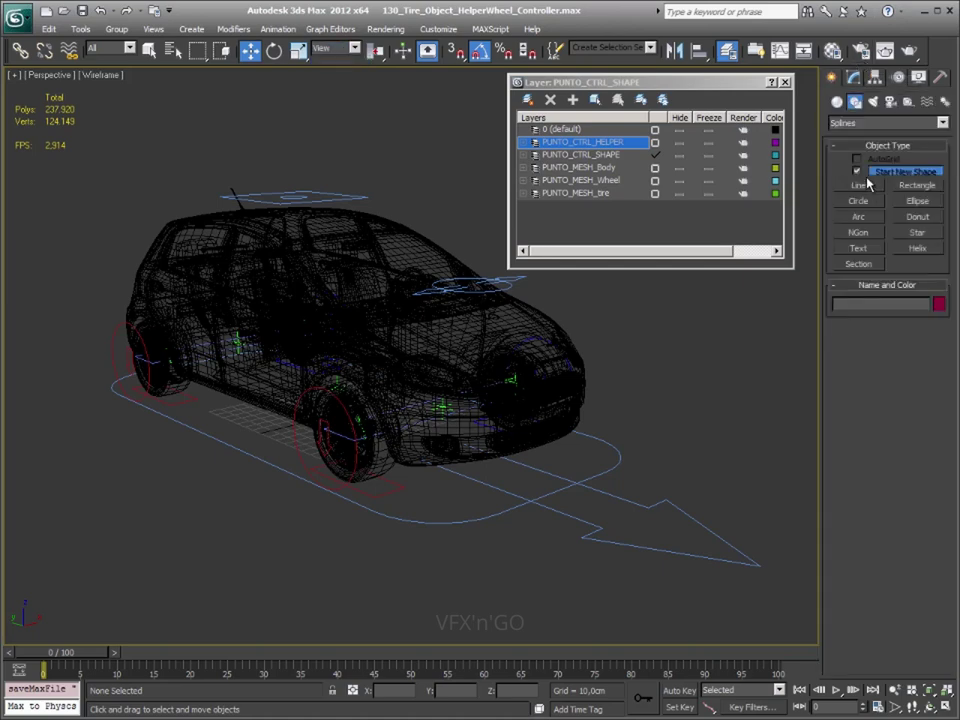
left_click(837, 101)
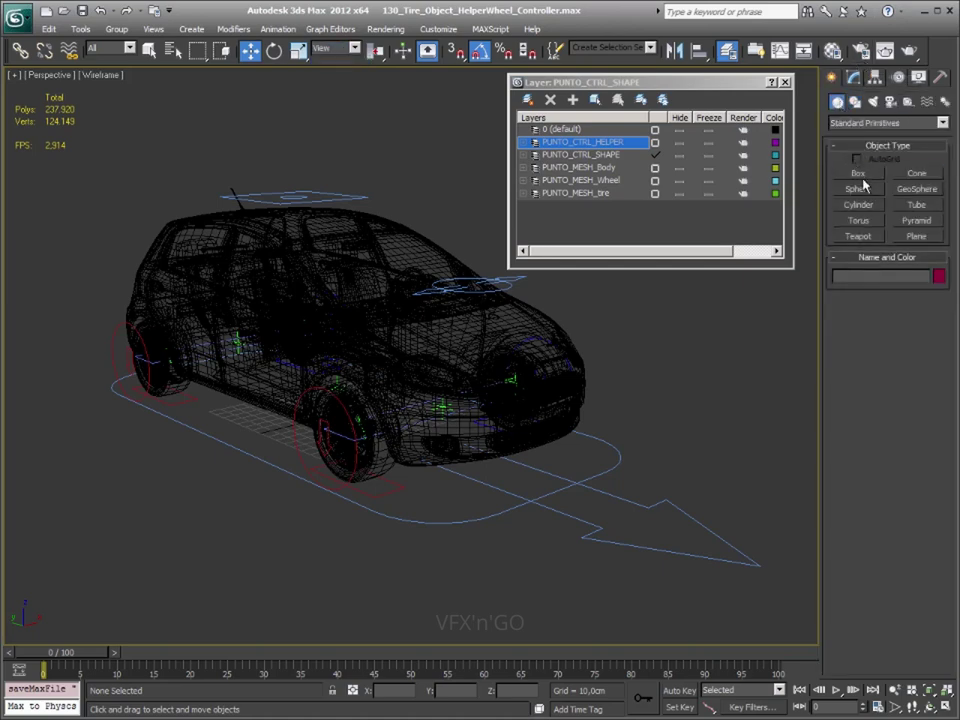
left_click(858, 173)
left_click(286, 456)
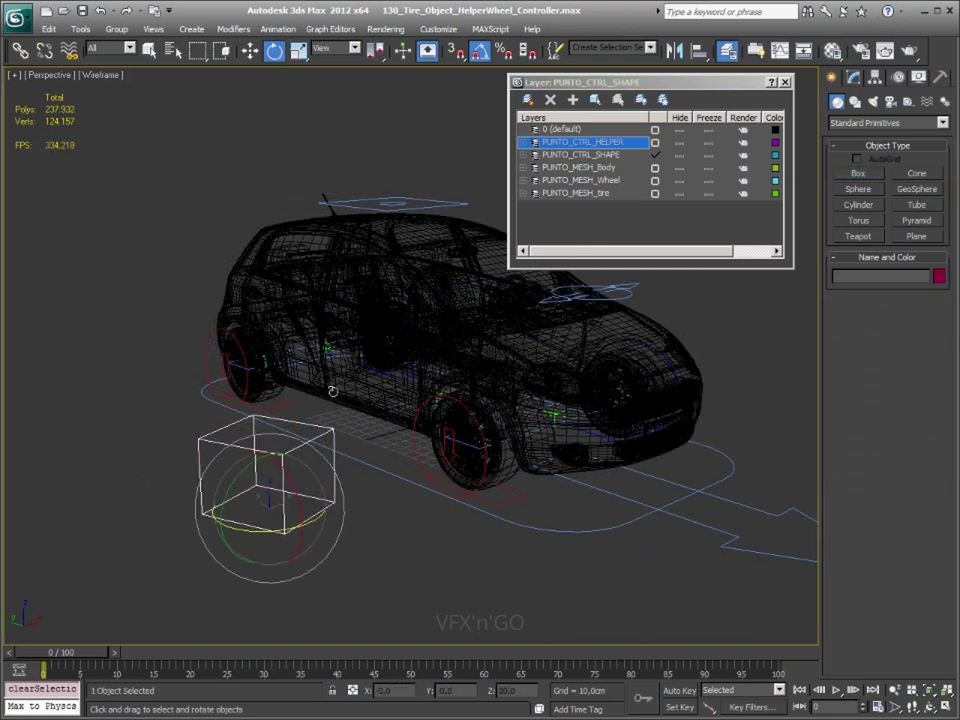
- Set the reference coordinate system to World and move the box along Y
left_click(340, 50)
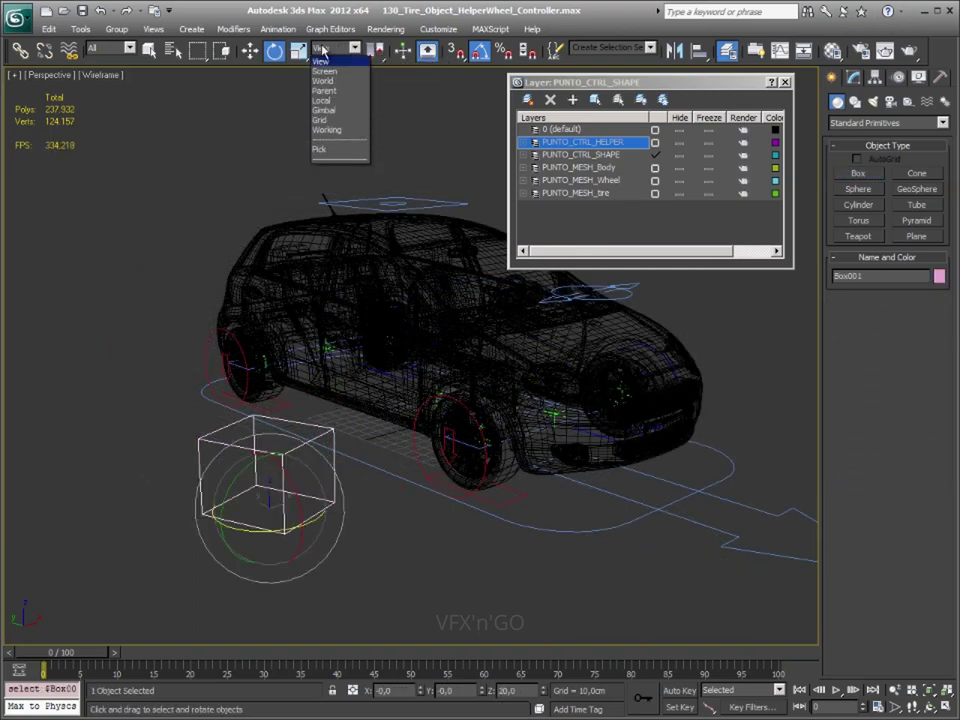
left_click(321, 61)
left_click(250, 50)
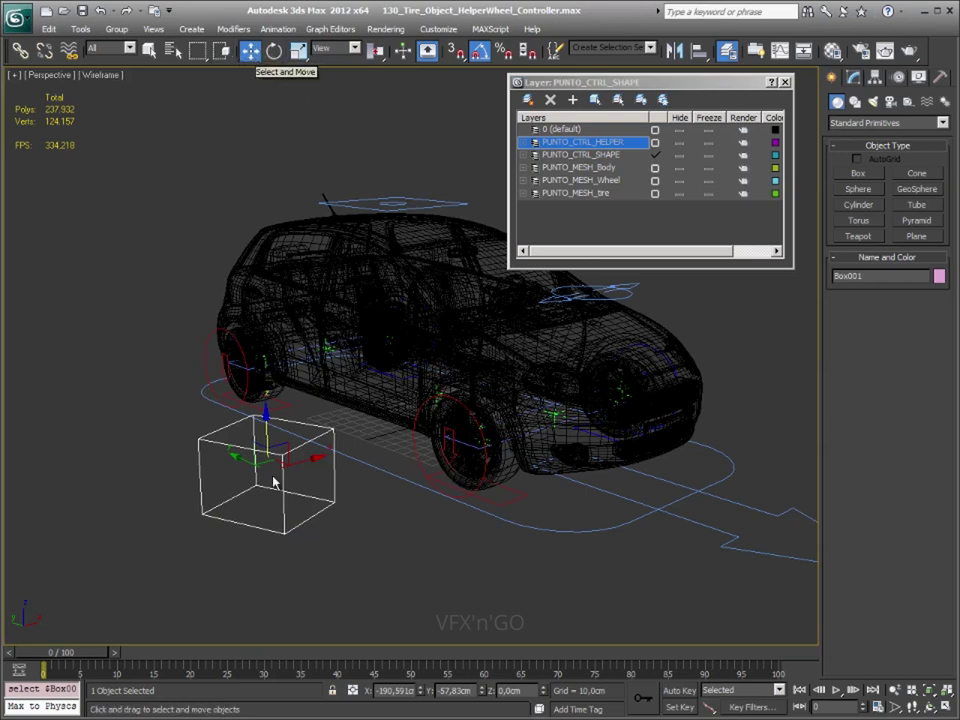
middle_click_drag(279, 503, 281, 516, "alt")
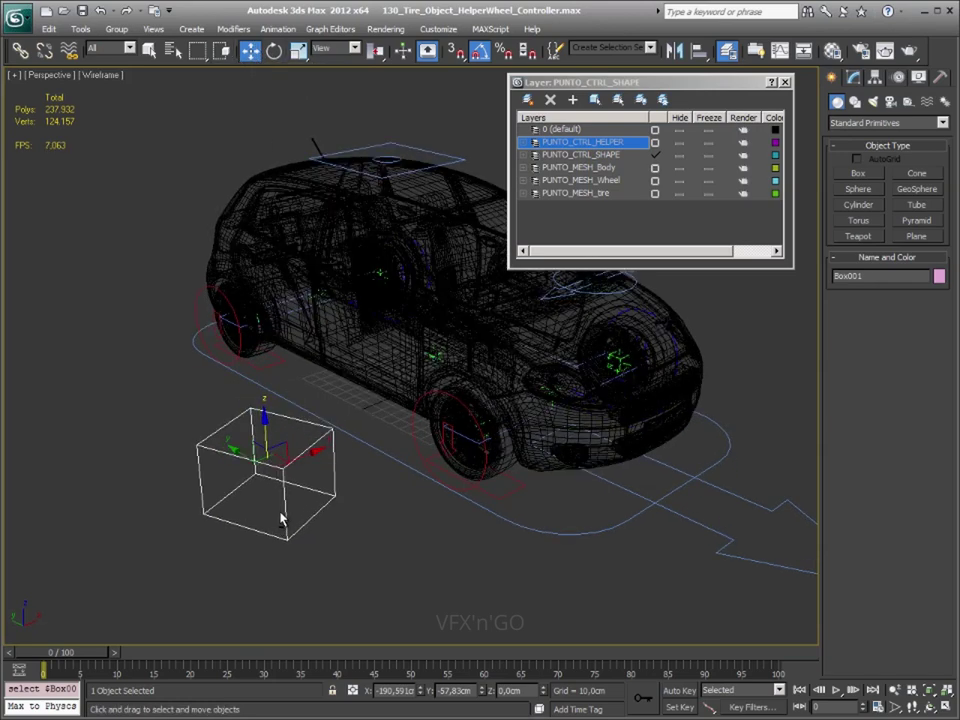
left_click(348, 52)
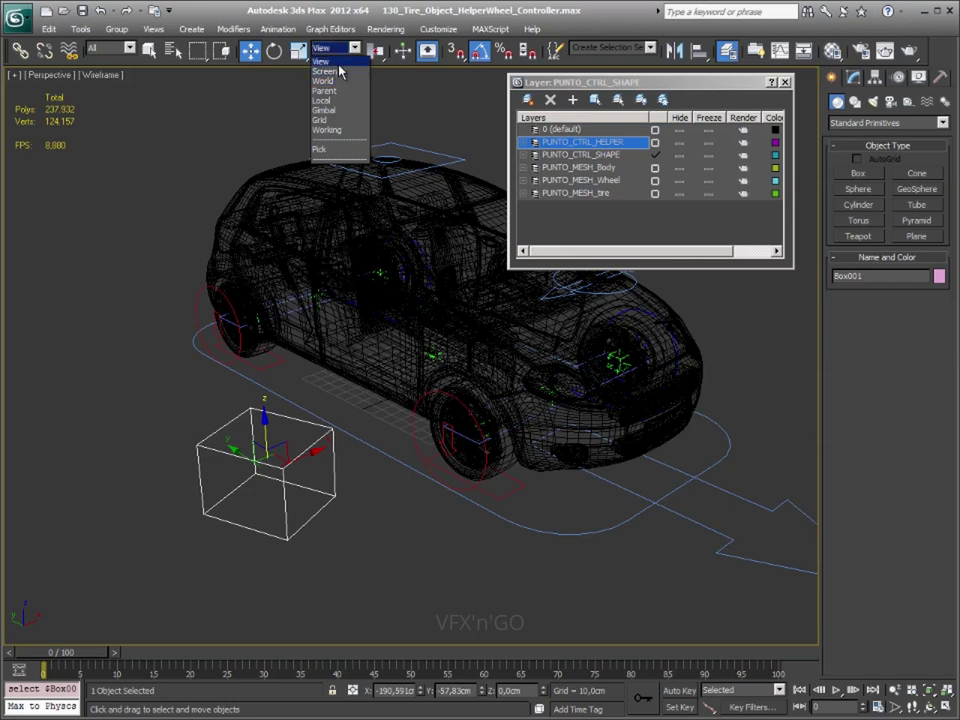
left_click(341, 61)
left_click(345, 48)
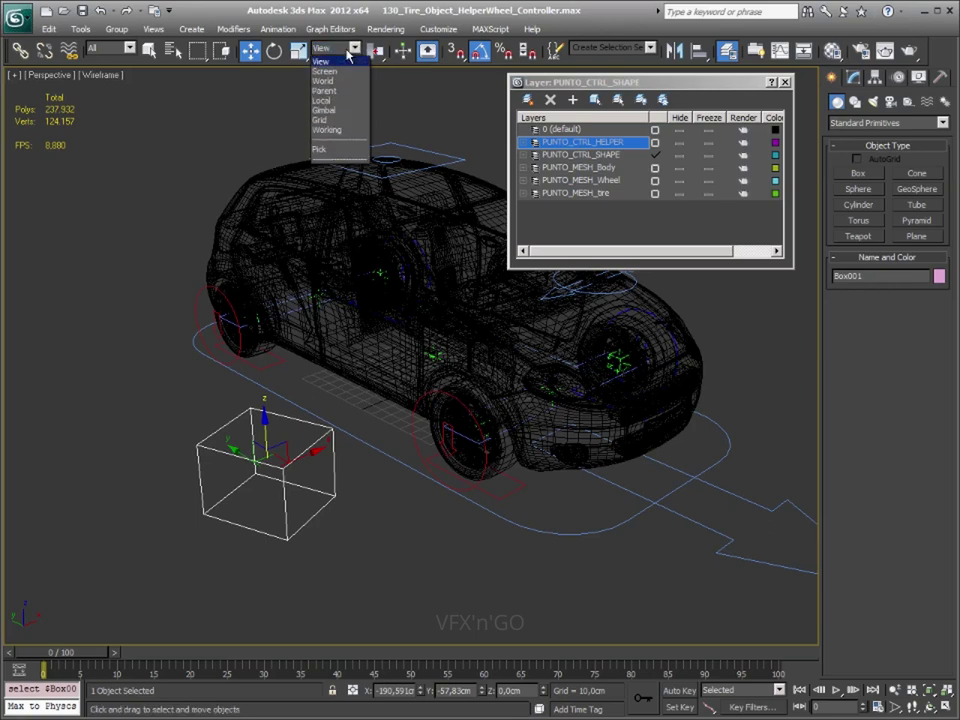
left_click(332, 81)
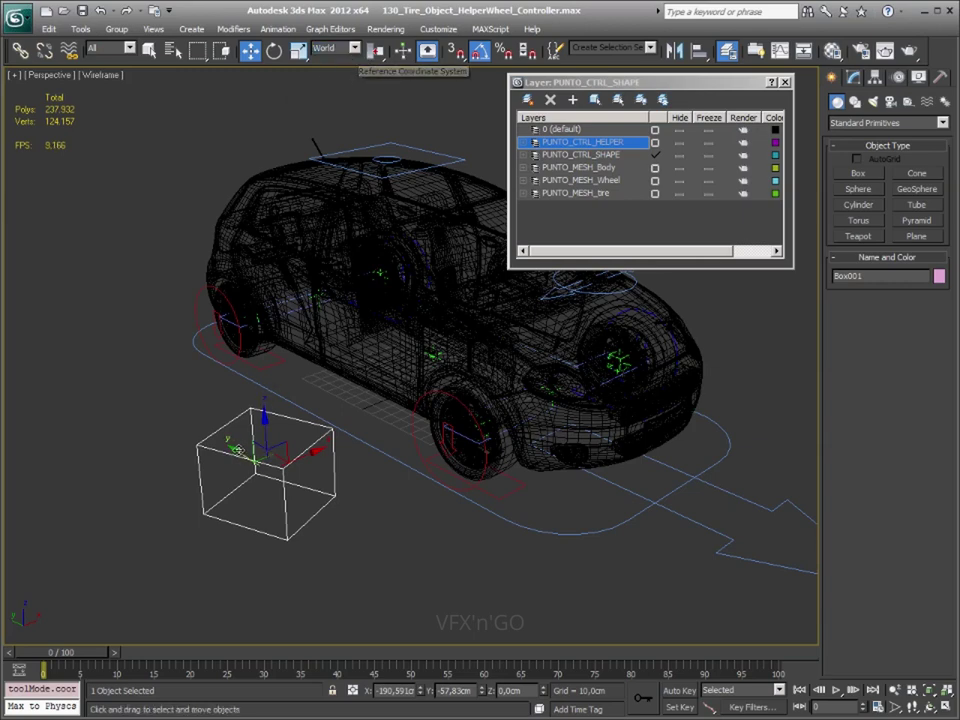
left_click_drag(240, 452, 254, 454)
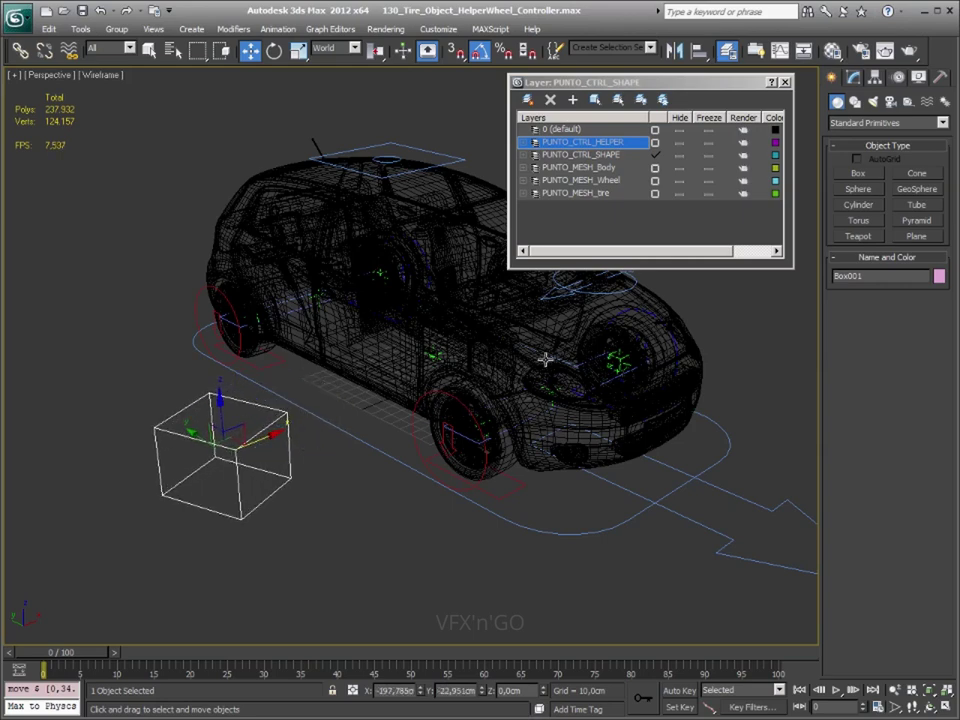
- Set the reference coordinate system to Local and move Box001 along its Y axis
left_click(333, 47)
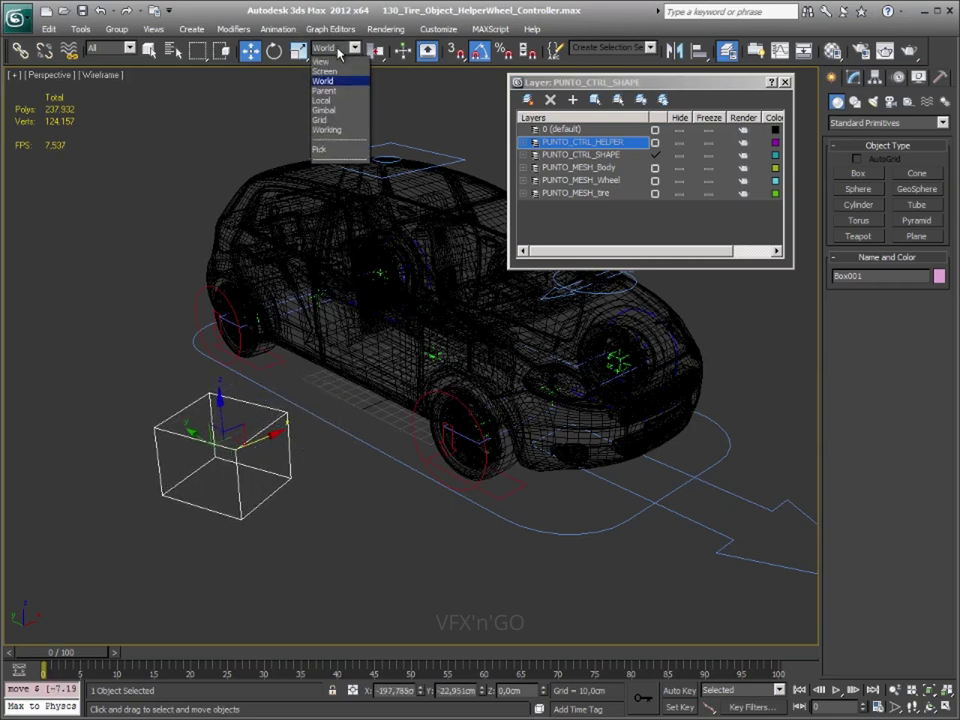
left_click(340, 101)
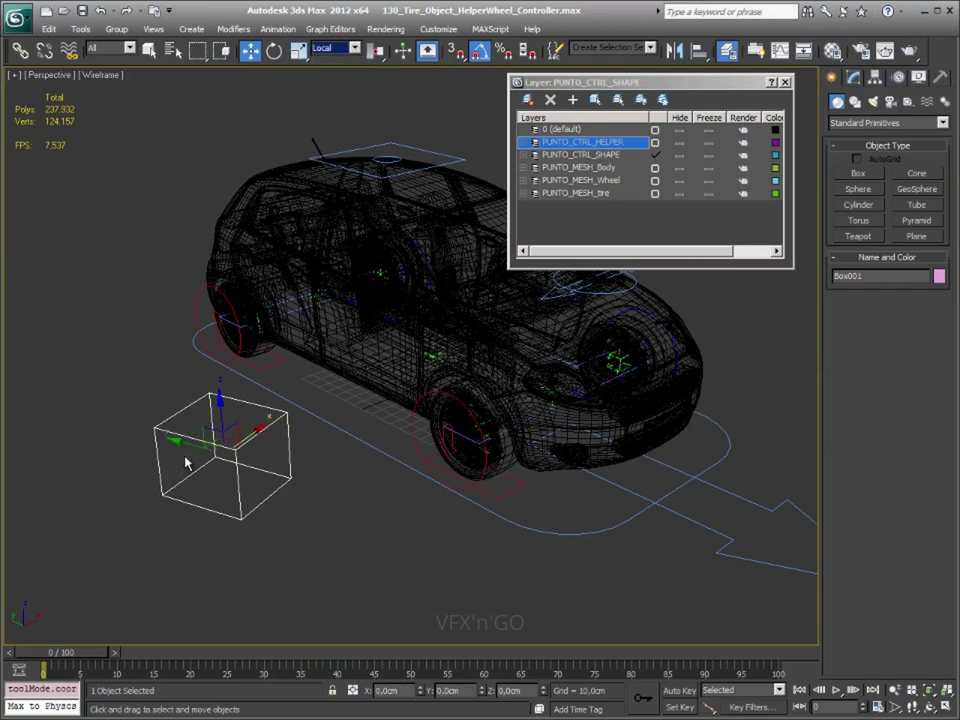
mouse_move(203, 455)
left_mouse_down()
mouse_move(137, 436)
mouse_move(270, 458)
left_mouse_up()
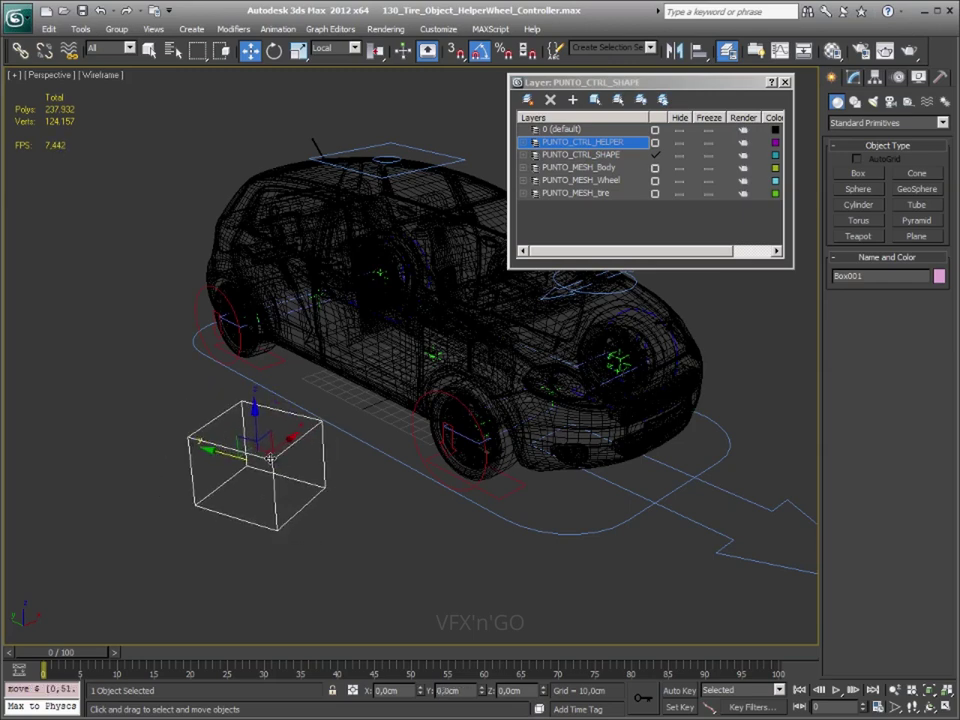
- Draw two test boxes, delete them, and reselect Box001
left_click(871, 173)
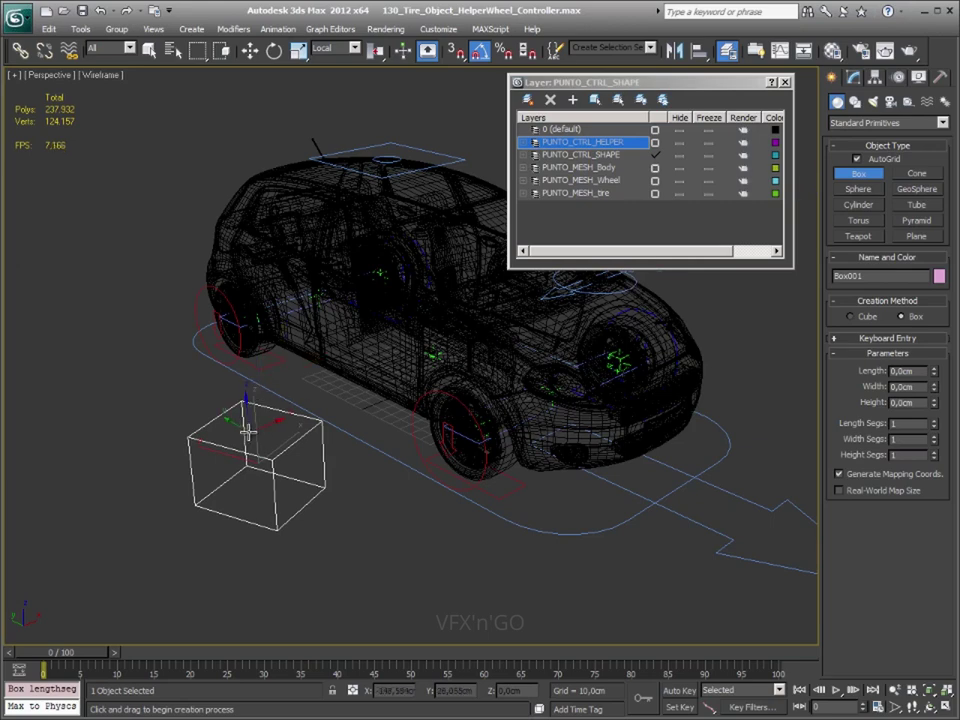
left_click_drag(247, 430, 237, 455)
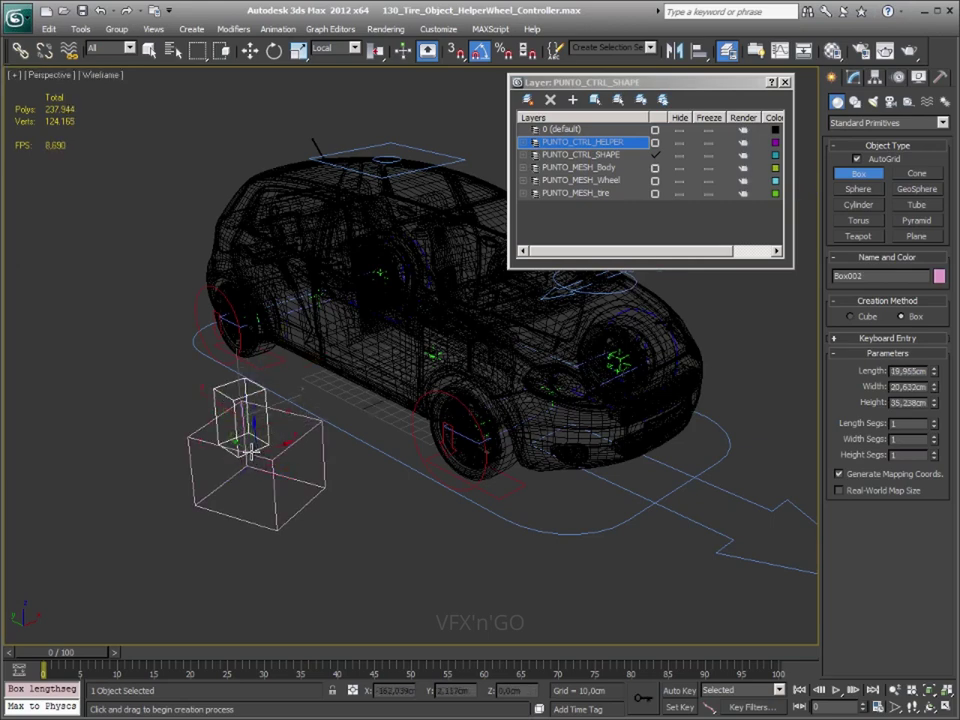
left_click(251, 456)
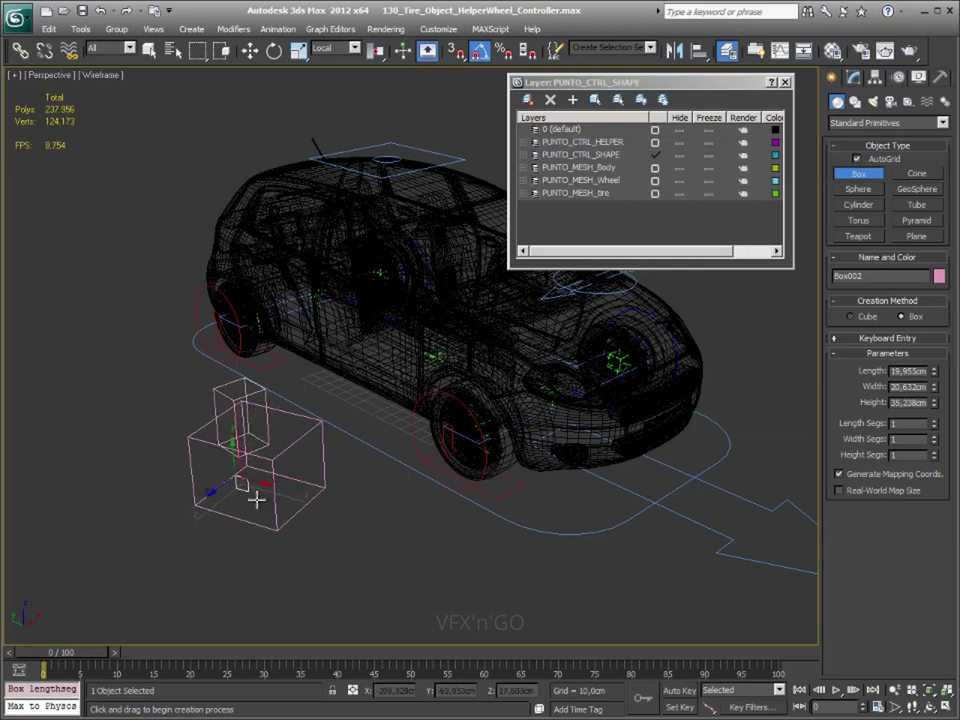
left_click_drag(256, 498, 248, 500)
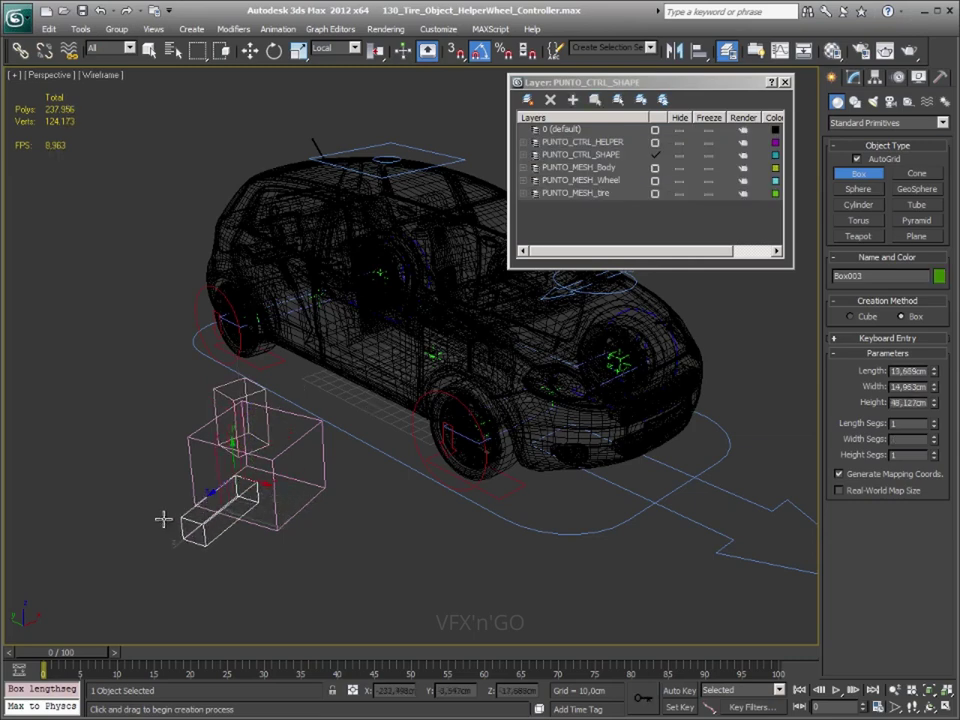
key("w")
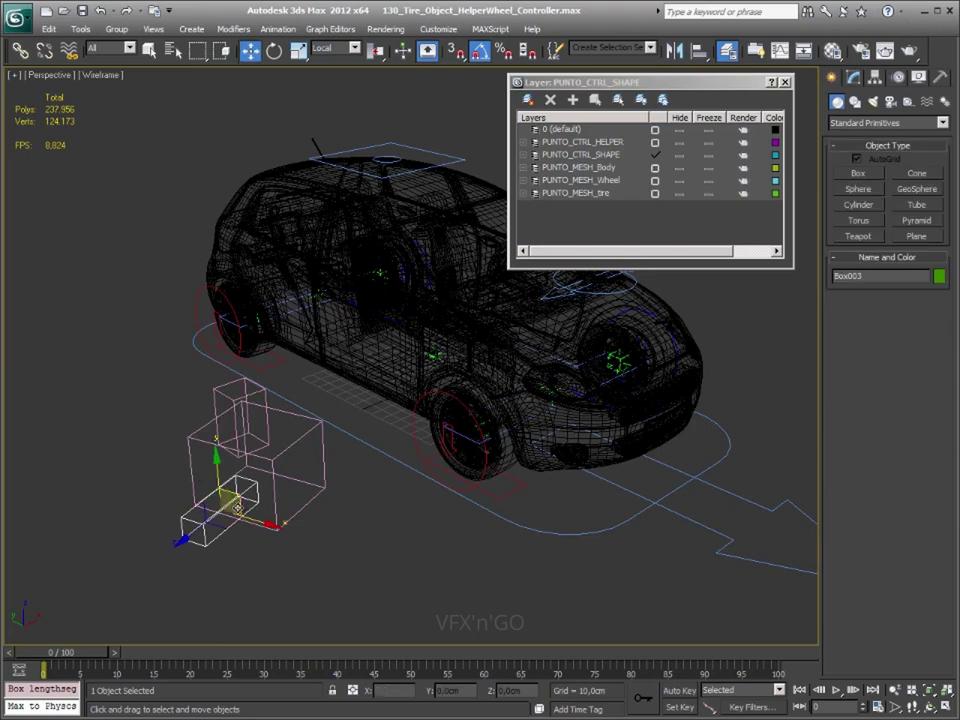
key("Delete")
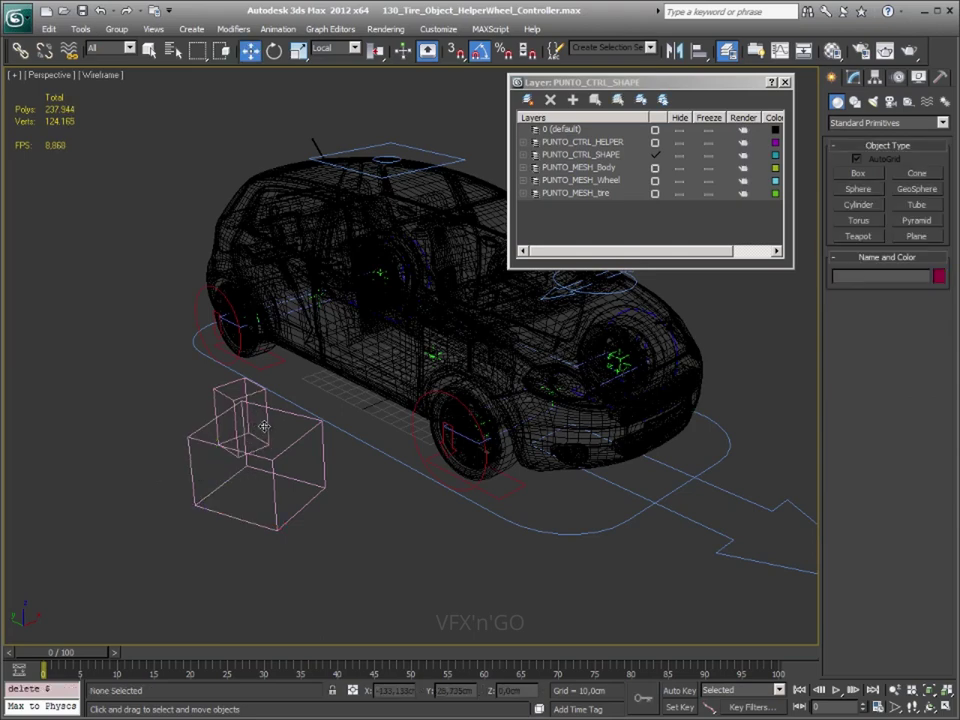
left_click(224, 464)
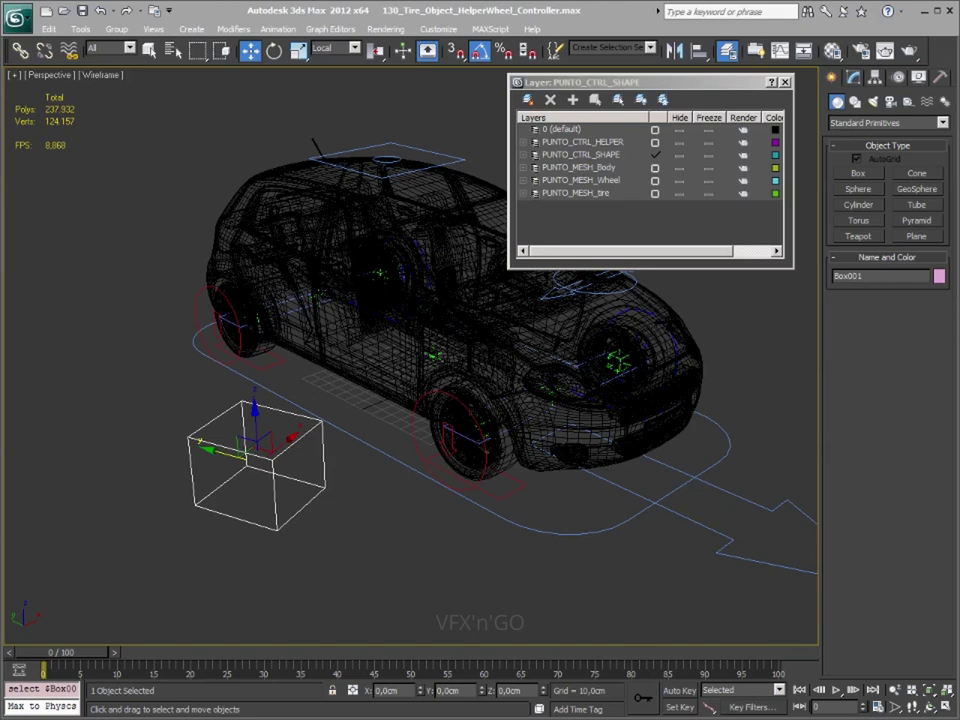
- With Screen coordinates, move Box001 along screen X, then up and to the right
left_click(347, 48)
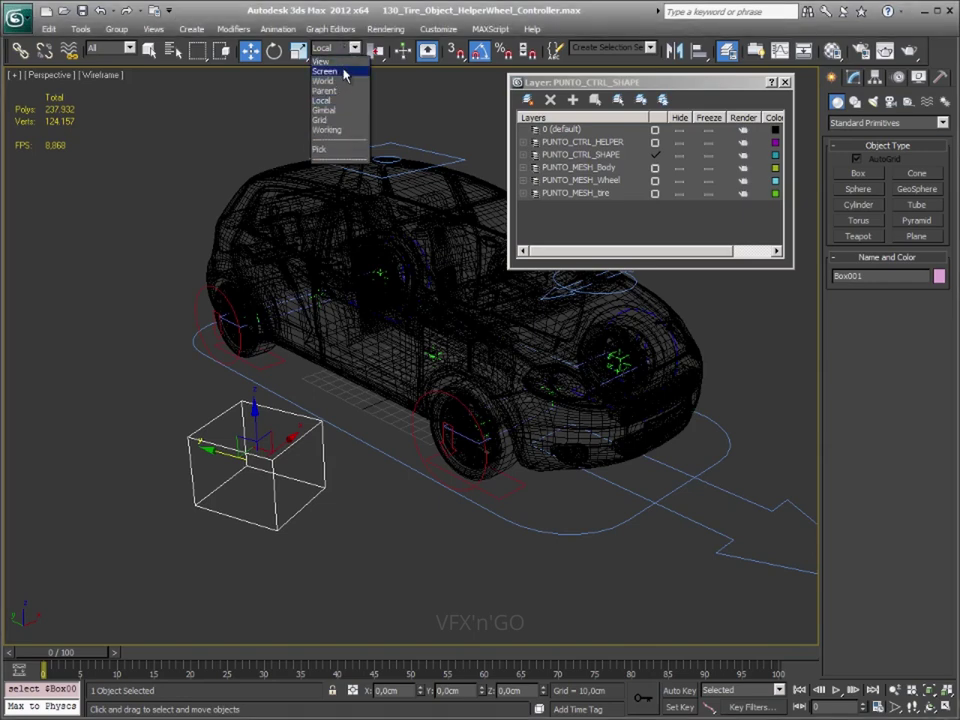
left_click(343, 76)
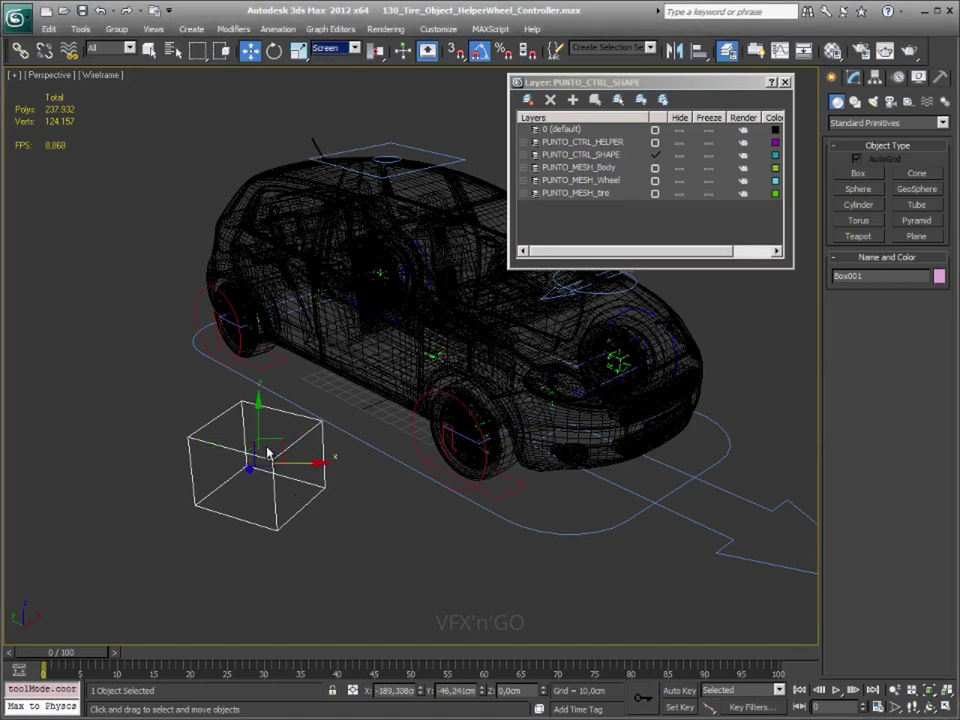
mouse_move(365, 477)
middle_mouse_down("alt")
mouse_move(461, 475)
mouse_move(336, 476)
mouse_move(268, 427)
middle_mouse_up("alt")
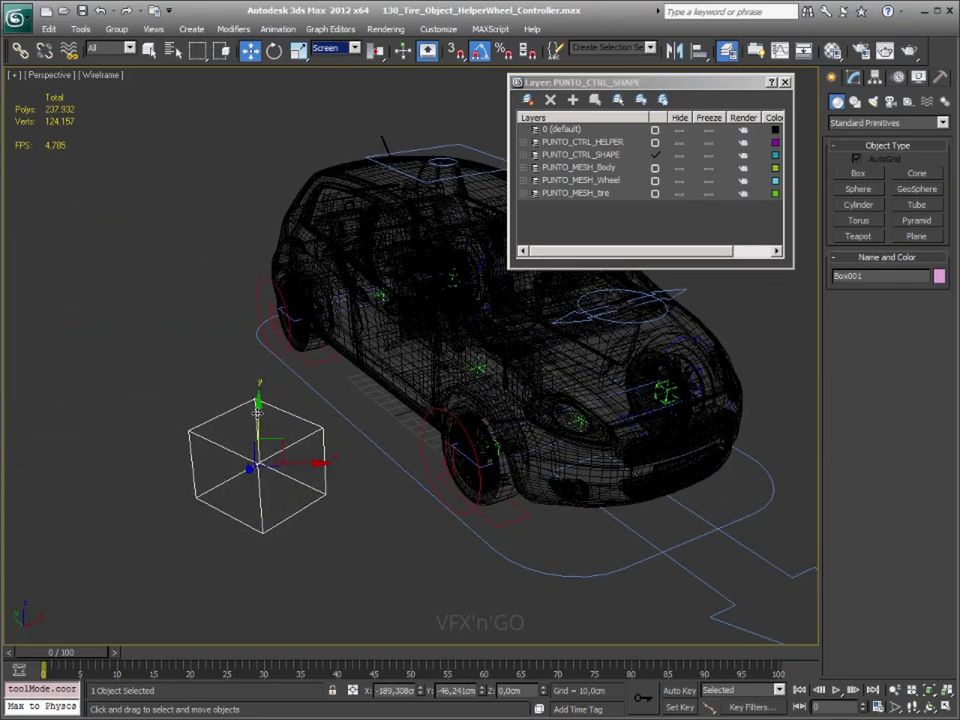
mouse_move(411, 534)
middle_mouse_down("alt")
mouse_move(355, 539)
mouse_move(339, 518)
middle_mouse_up("alt")
left_click_drag(287, 453, 317, 453)
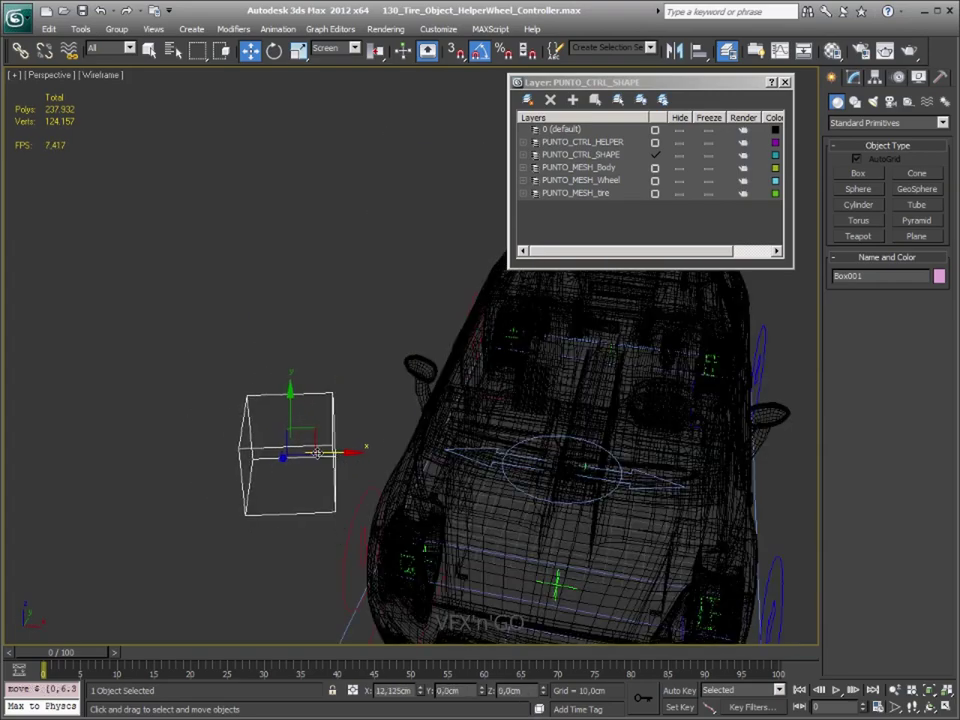
middle_click_drag(296, 506, 260, 456, "alt")
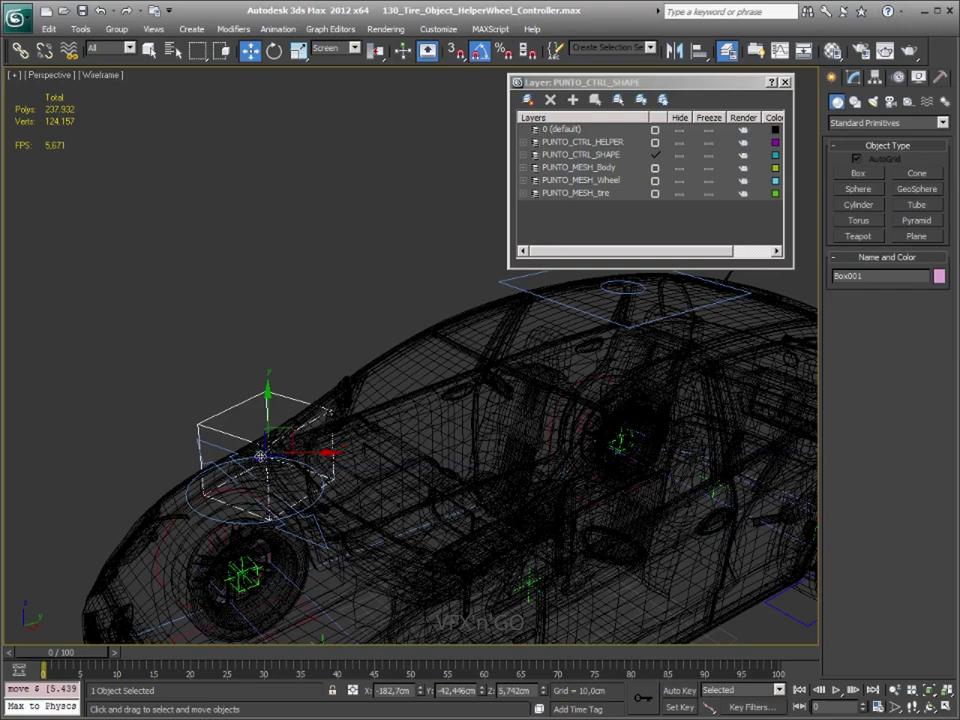
left_click_drag(269, 436, 328, 366)
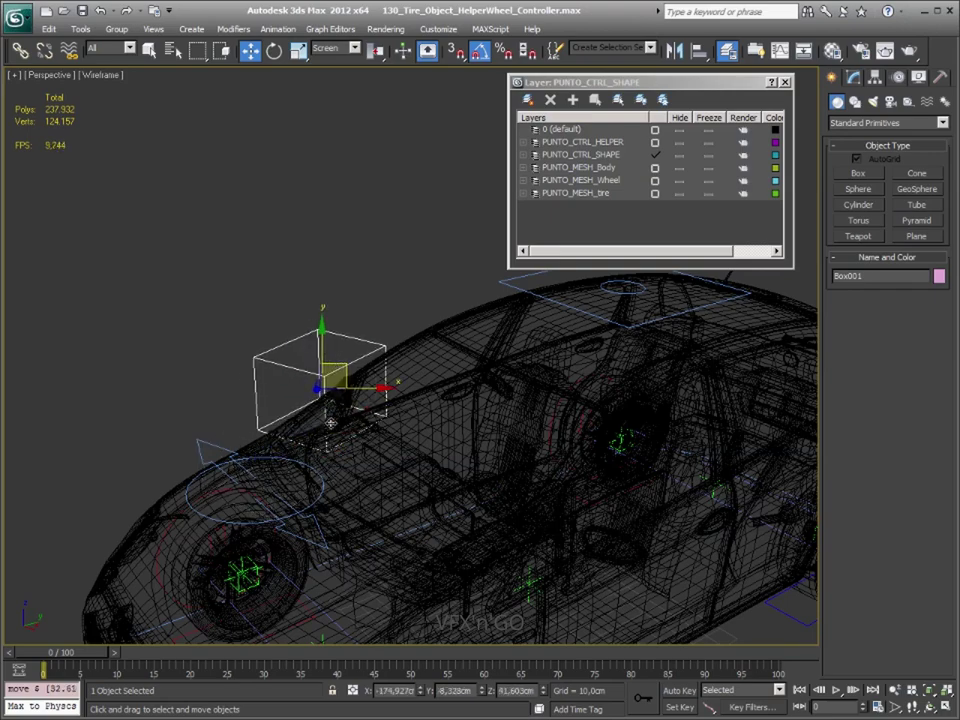
mouse_move(263, 440)
middle_mouse_down("alt")
mouse_move(375, 450)
mouse_move(343, 454)
mouse_move(351, 454)
middle_mouse_up("alt")
left_click(346, 48)
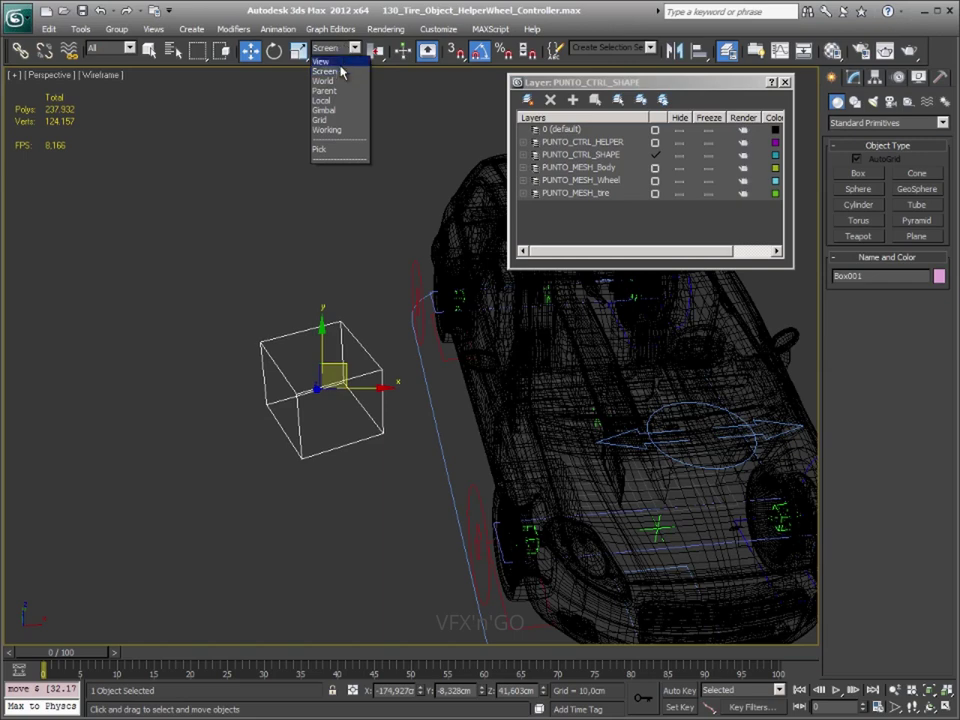
- Using Grid coordinates, move Box001 up-left in Front view to X -214.7, Z 65.9 cm
left_click(342, 121)
middle_click_drag(256, 262, 386, 360, "alt")
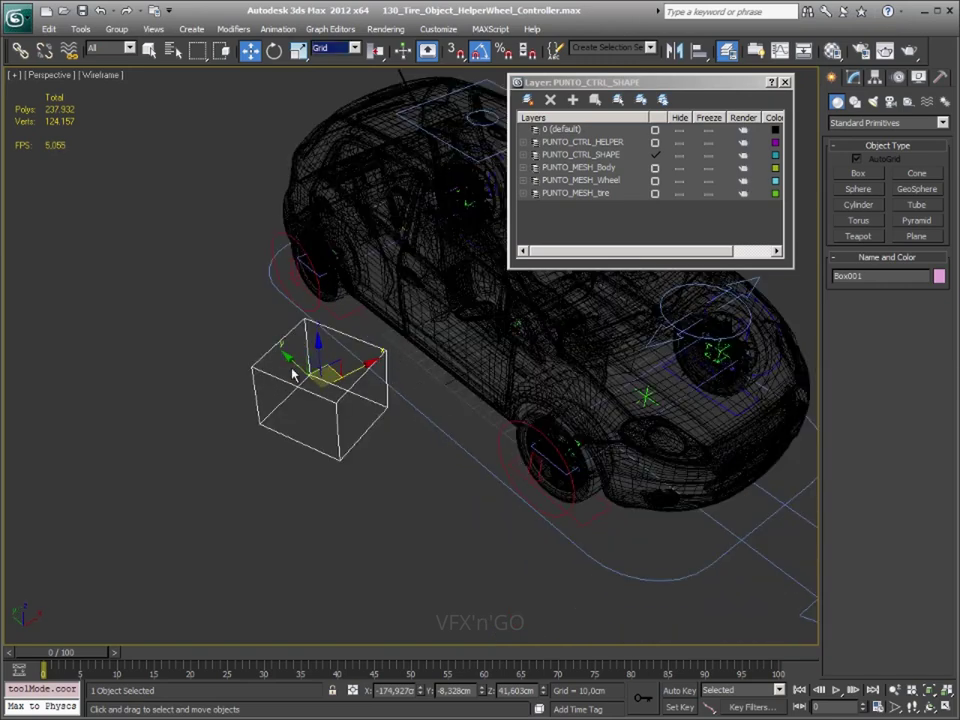
left_click_drag(293, 374, 287, 368)
key("f")
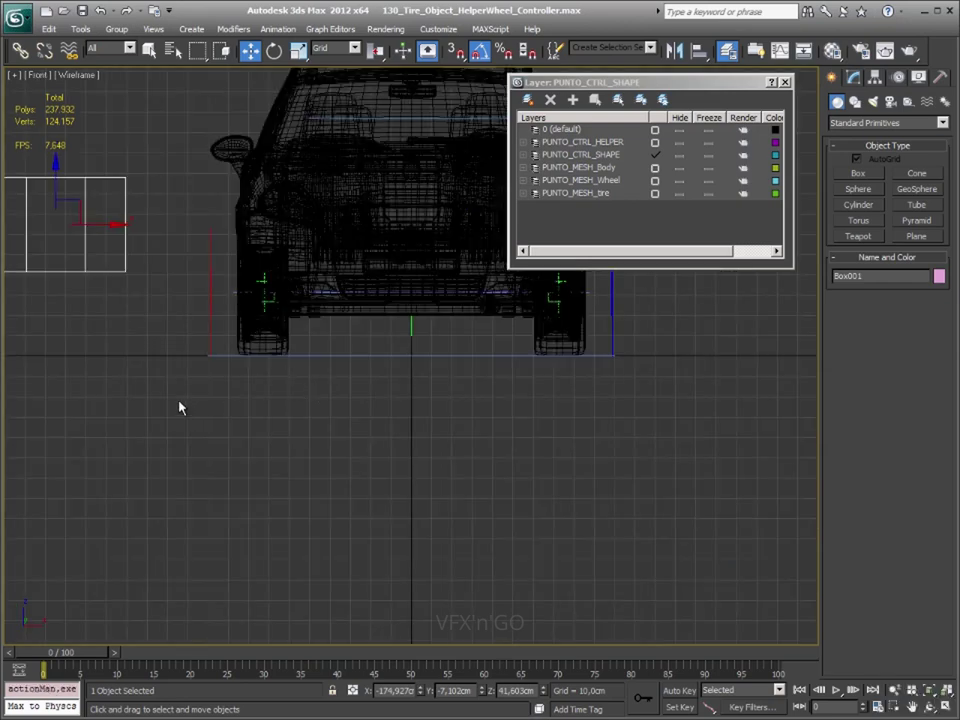
middle_click_drag(180, 407, 384, 472)
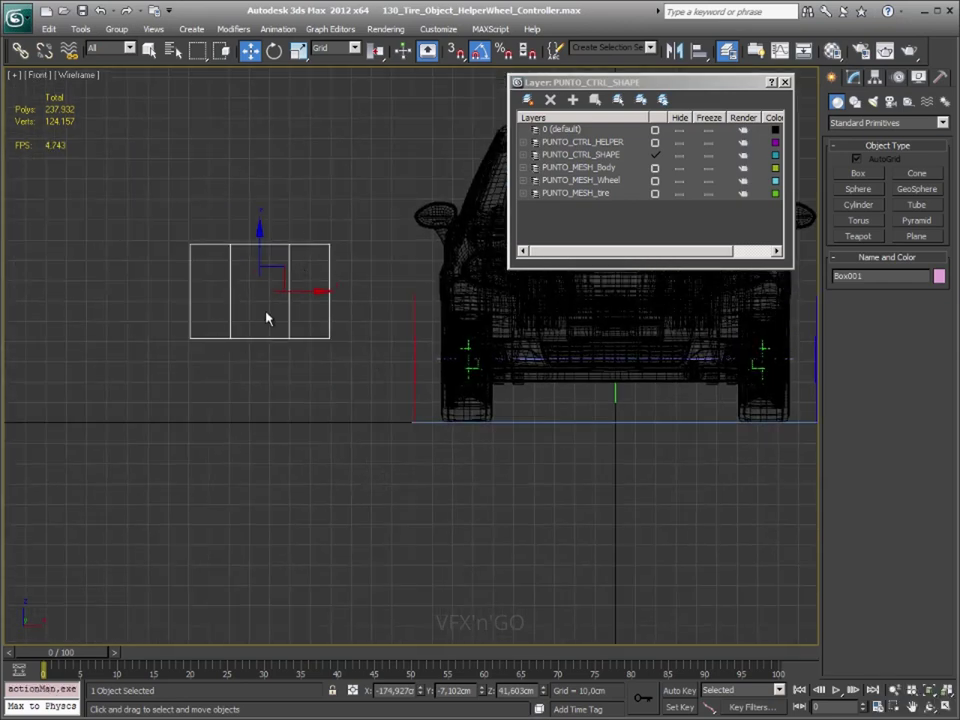
left_click_drag(270, 278, 189, 228)
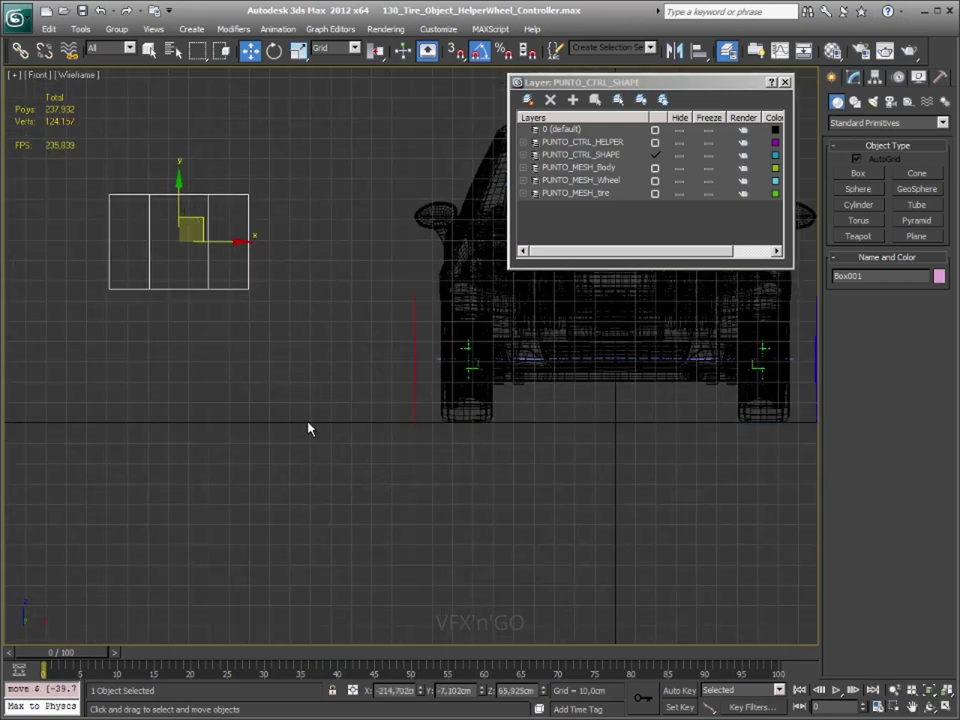
key("p")
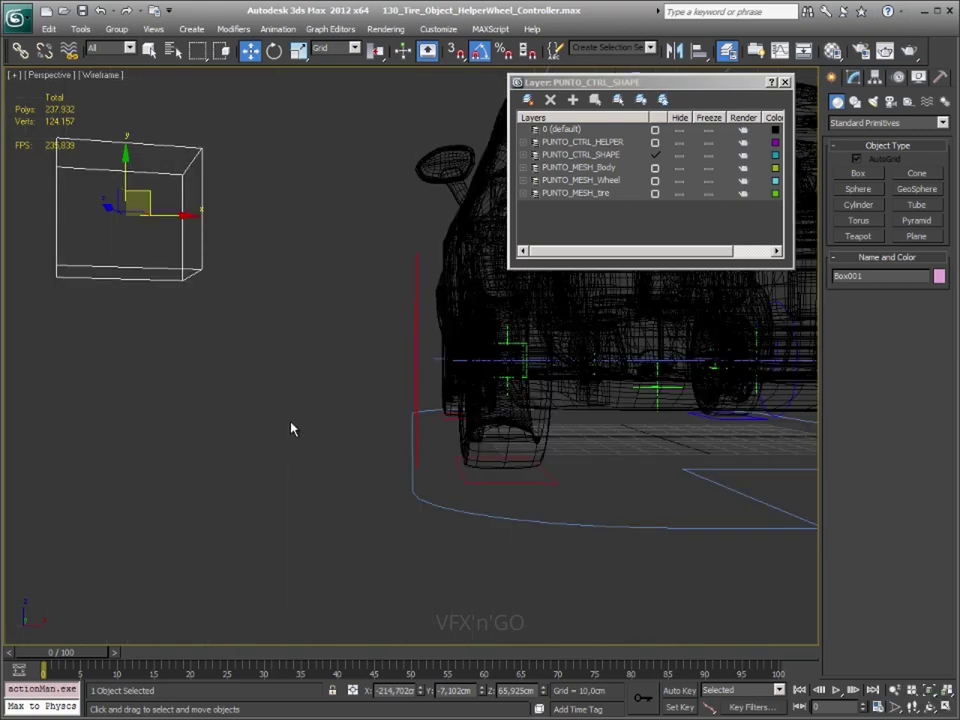
mouse_move(291, 428)
middle_mouse_down("alt")
mouse_move(328, 454)
mouse_move(328, 439)
mouse_move(351, 454)
mouse_move(345, 468)
middle_mouse_up("alt")
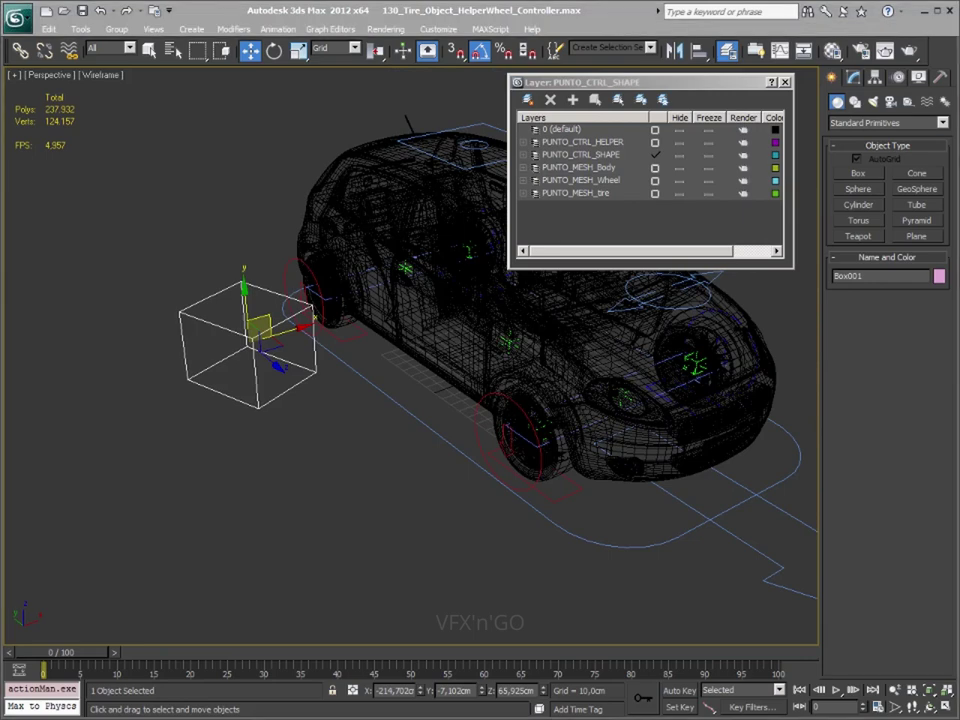
left_click(341, 49)
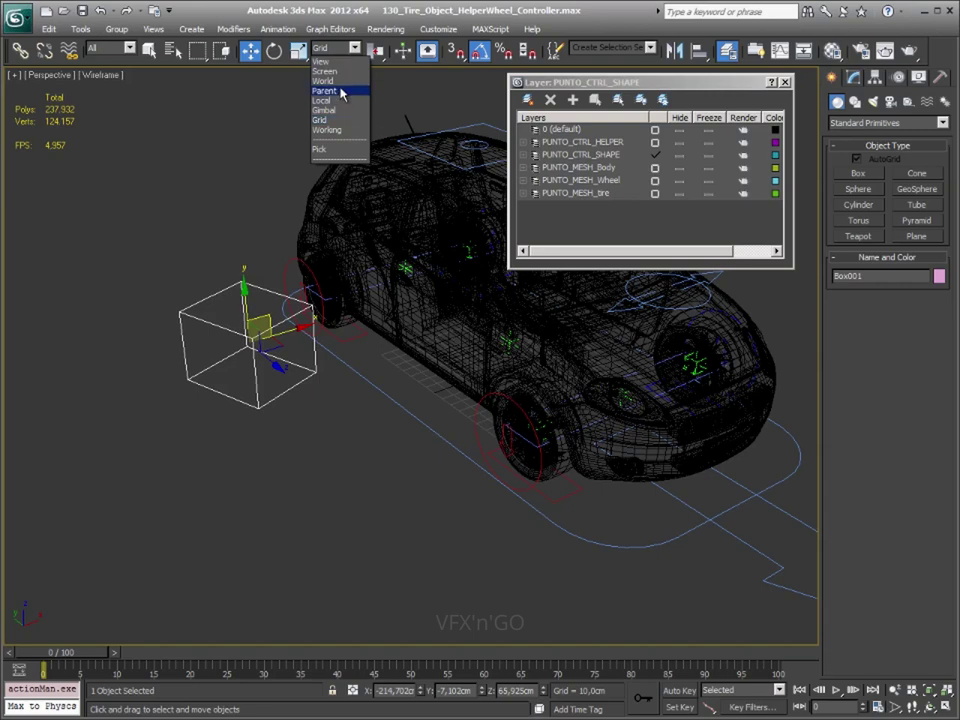
- Set Parent coordinates and draw Sphere001 on the ground below the box
left_click(342, 91)
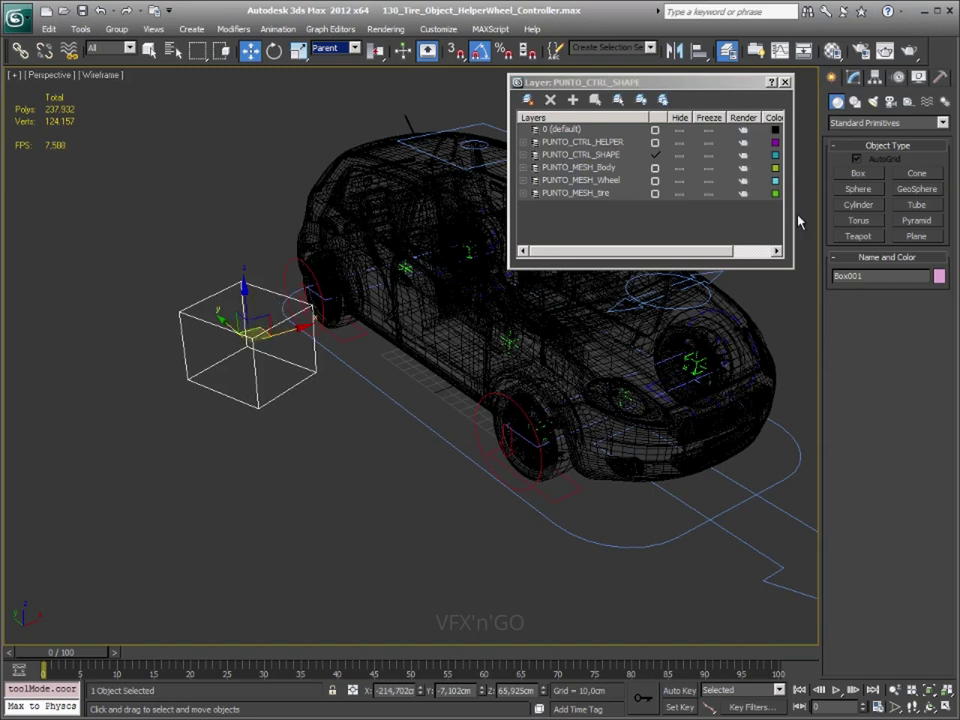
left_click(858, 173)
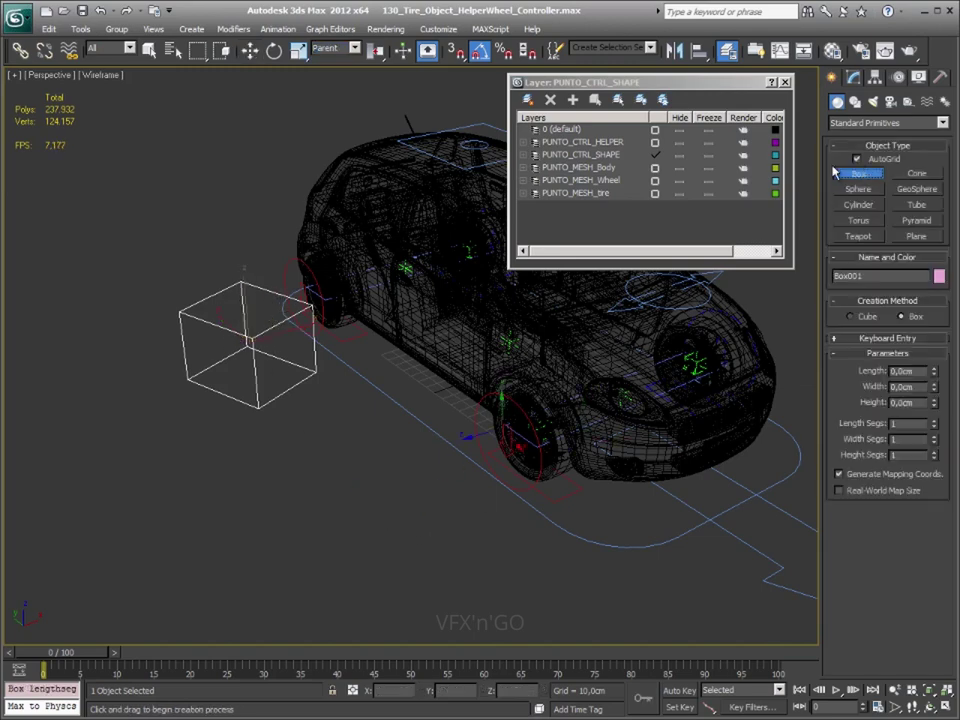
left_click(858, 189)
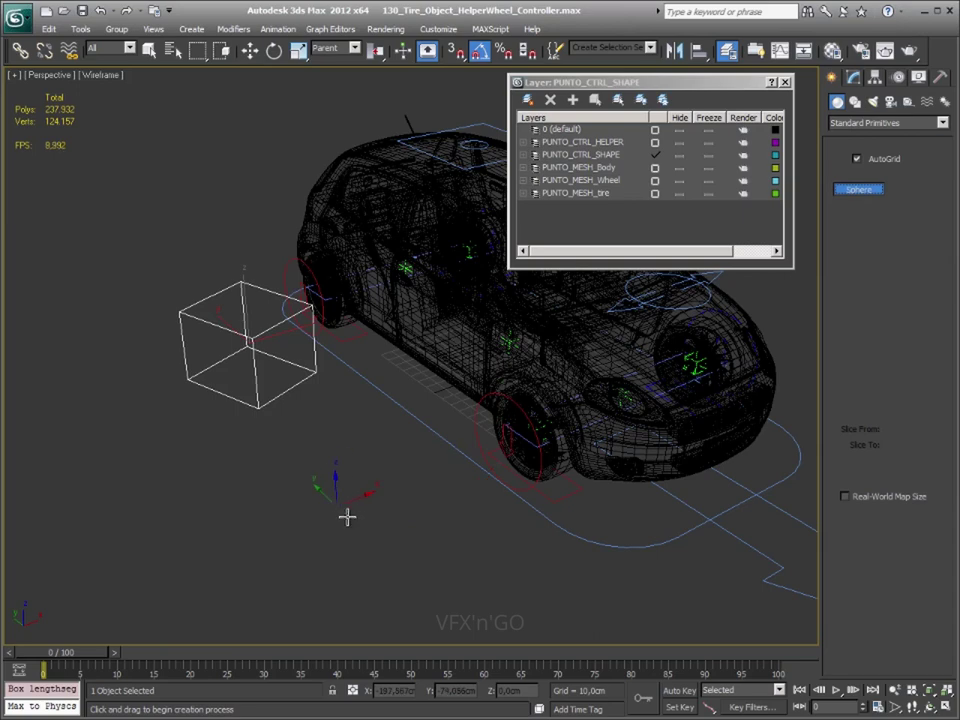
left_click_drag(338, 507, 381, 507)
key("w")
- Switch the reference system to View, select the sphere, and activate Select and Link
left_click(220, 282)
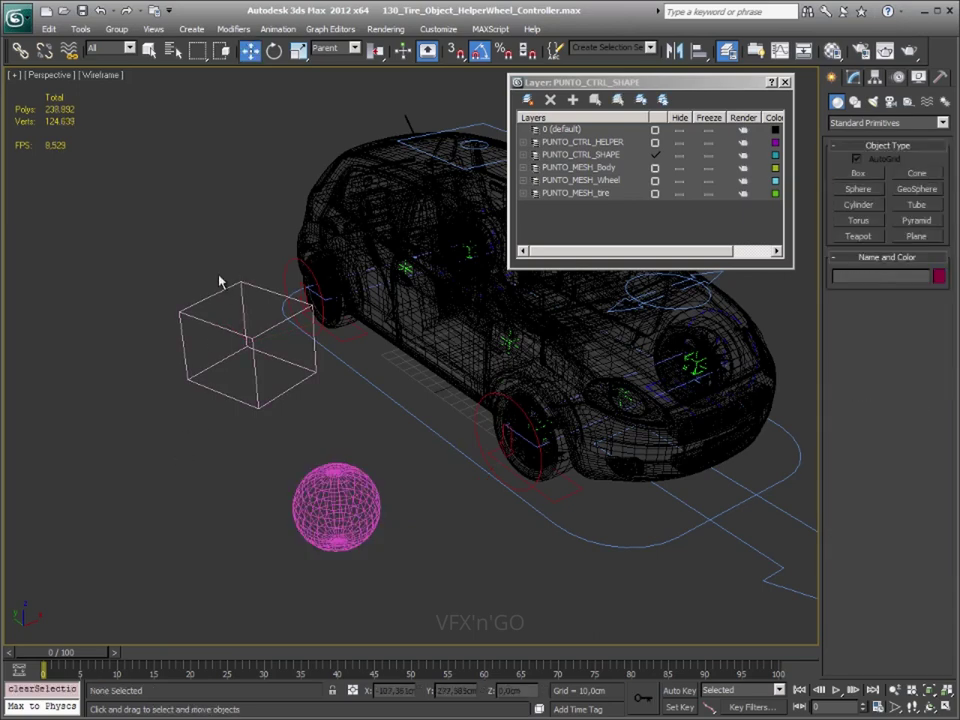
left_click_drag(199, 246, 163, 386)
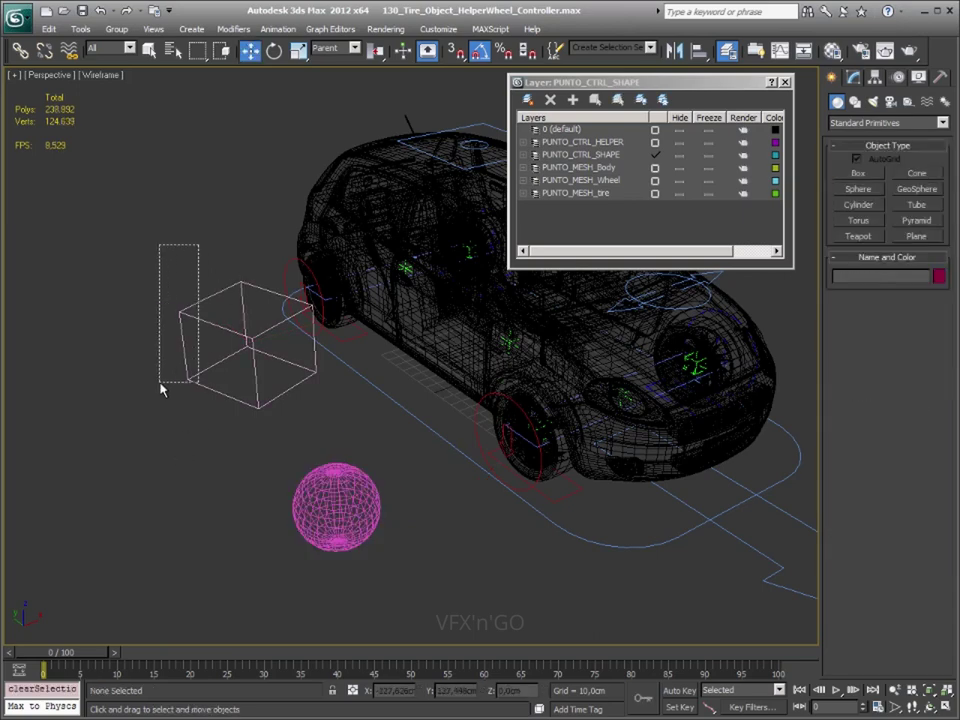
left_click(330, 48)
left_click(328, 60)
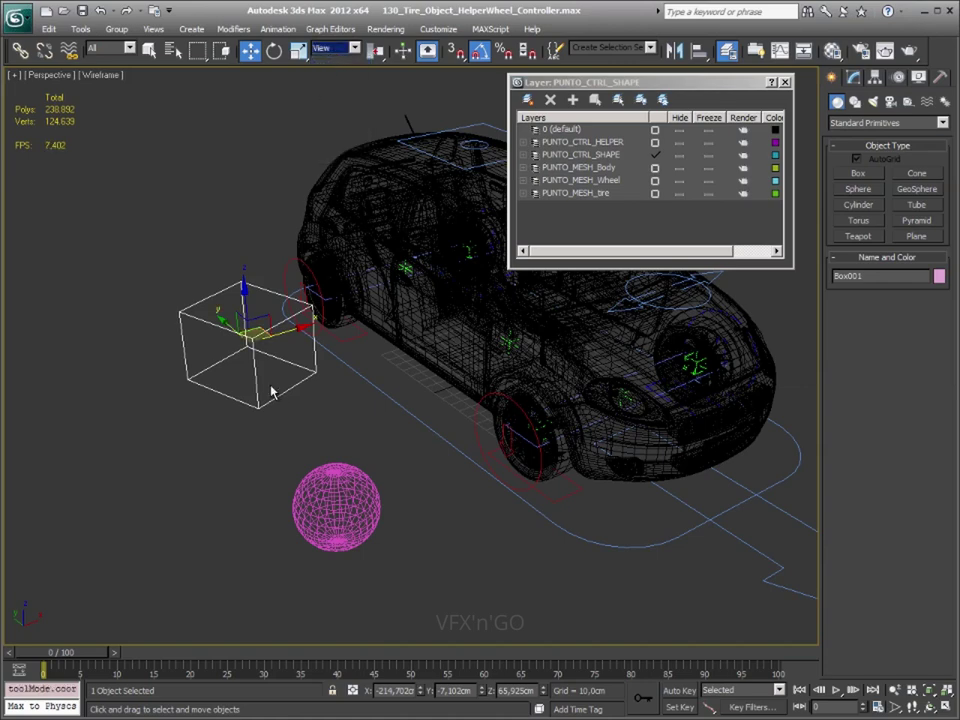
left_click(325, 507)
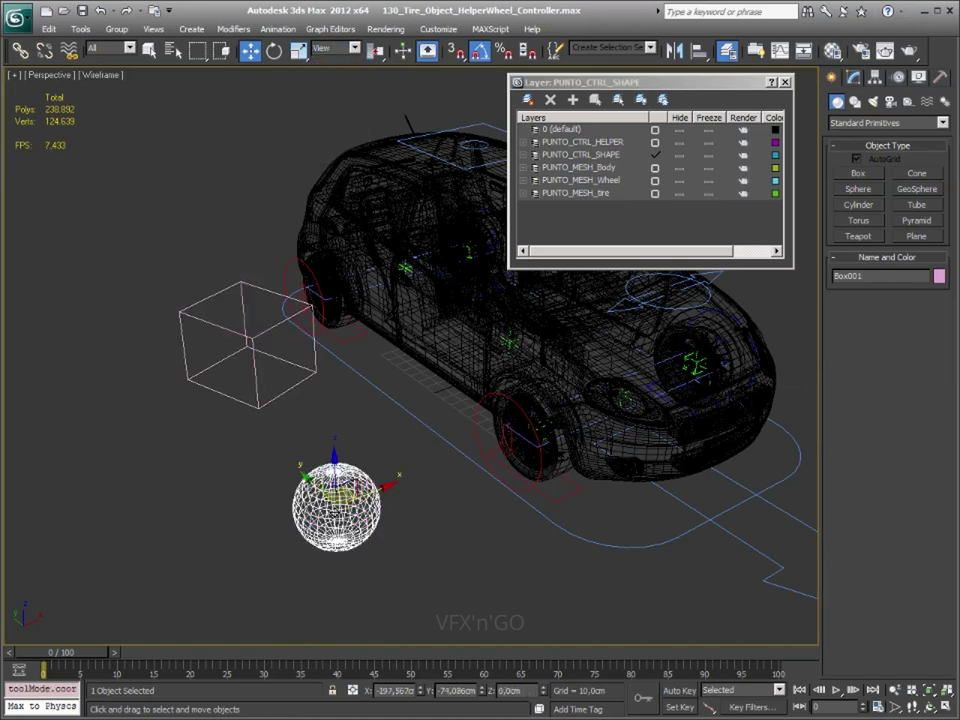
left_click(20, 49)
- Link Box001 as a child of Sphere001
left_click_drag(305, 502, 288, 393)
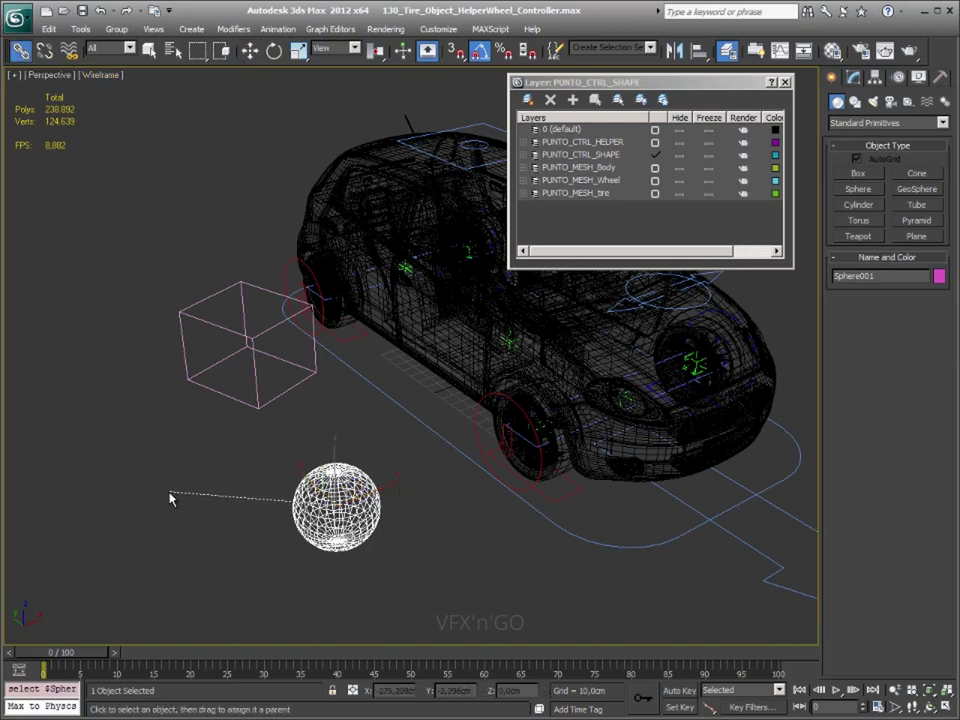
left_click(283, 391)
left_click_drag(283, 391, 342, 490)
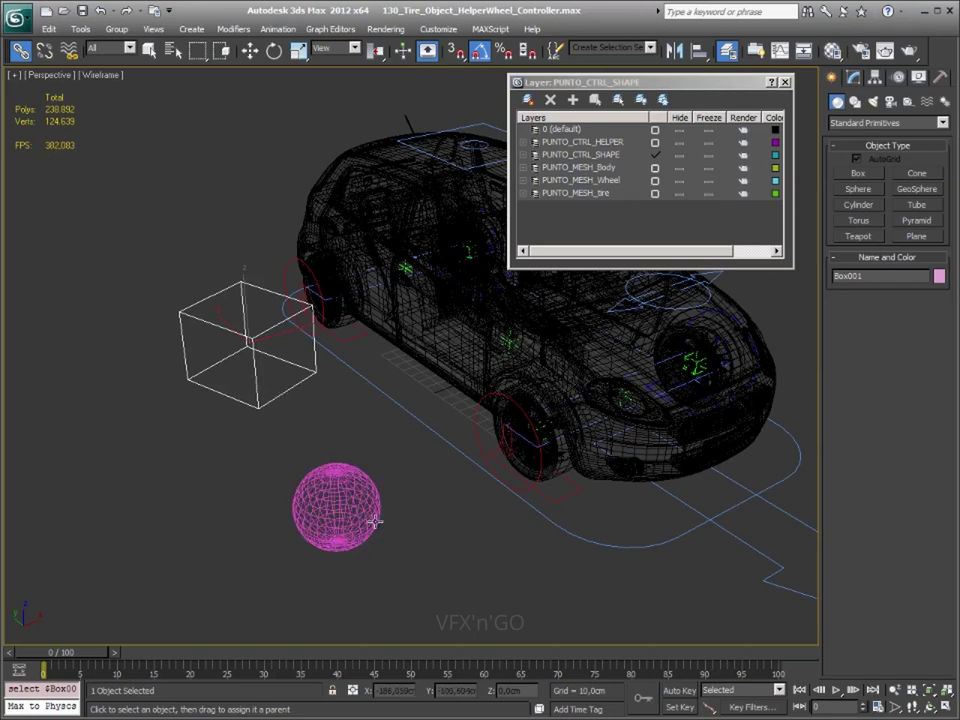
- Move Box001 left along X in Parent coordinates, to about X -265.9 cm
left_click(332, 50)
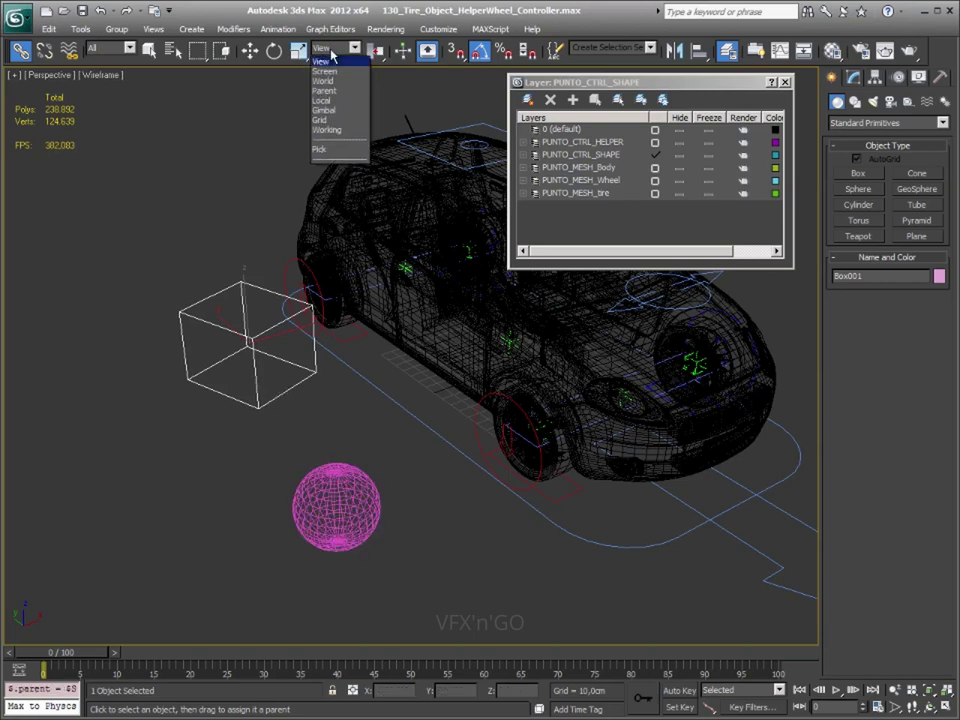
left_click(334, 92)
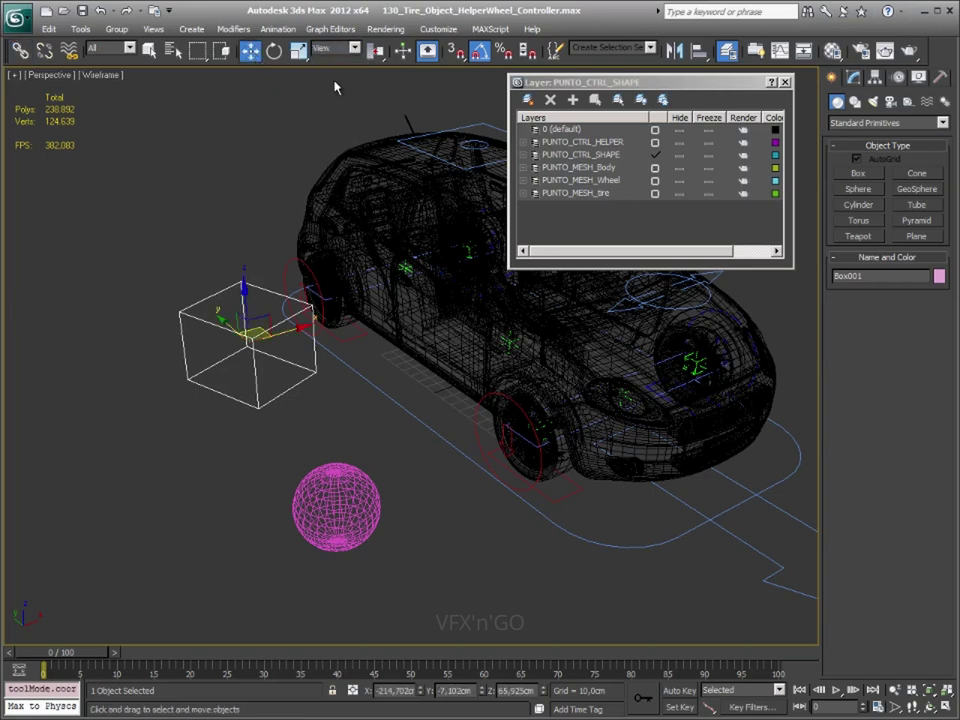
left_click_drag(283, 328, 197, 351)
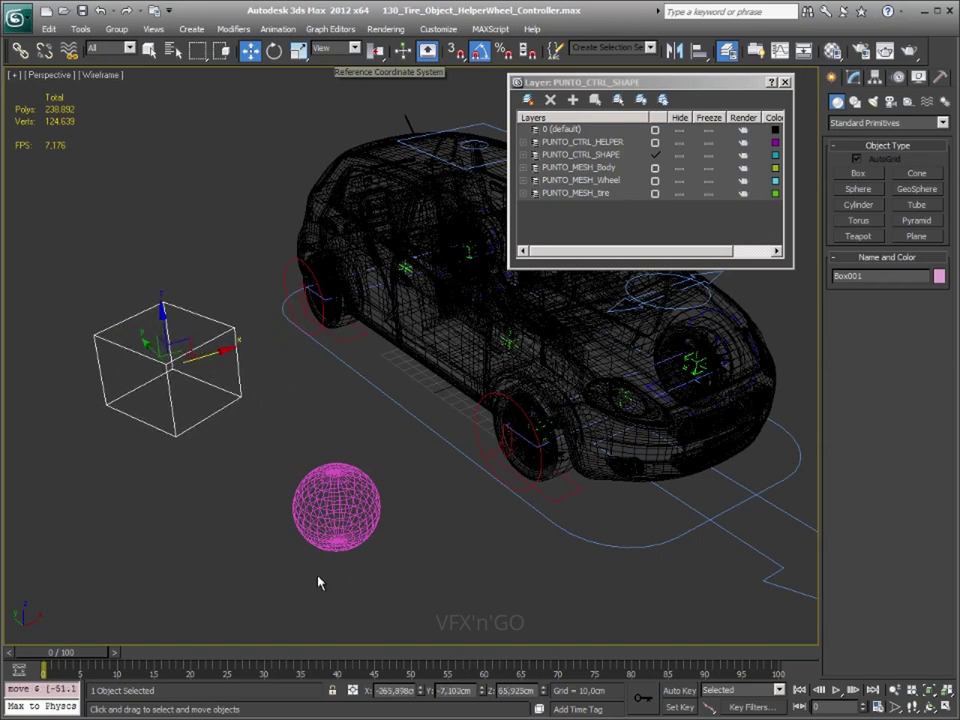
- Nudge Box001 along its X axis using Parent coordinates
left_click(338, 48)
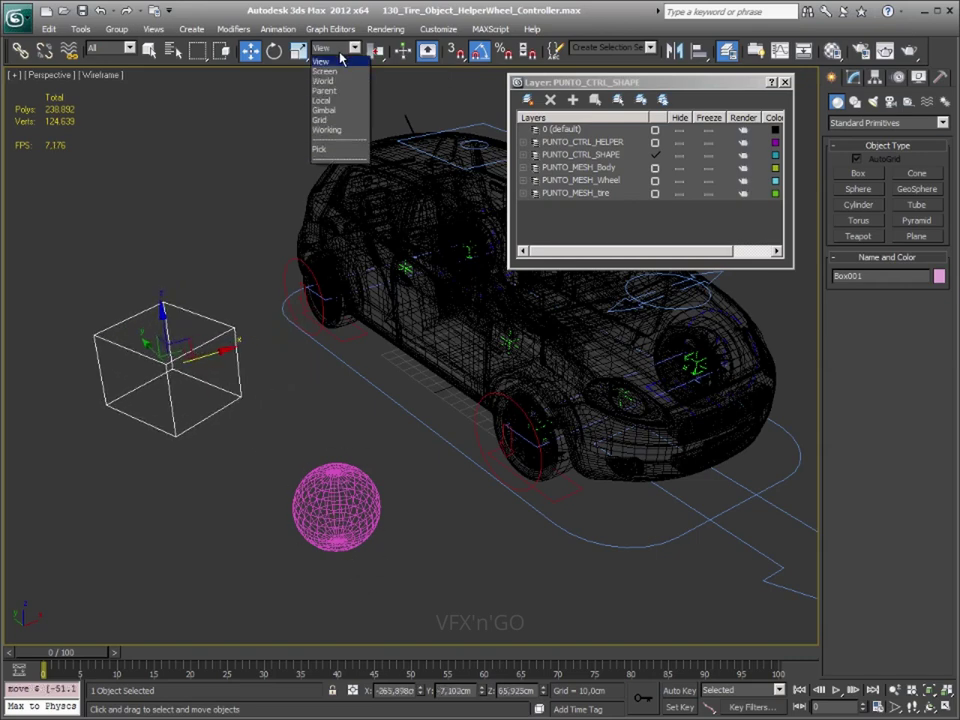
left_click(325, 91)
mouse_move(210, 357)
left_mouse_down()
mouse_move(176, 340)
mouse_move(172, 308)
left_mouse_up()
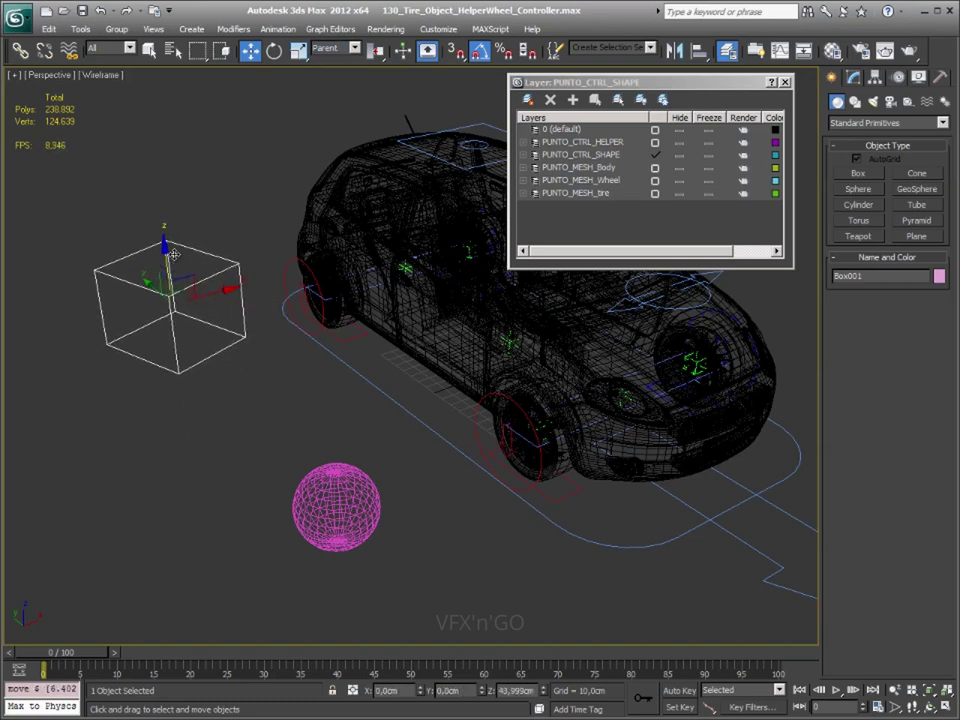
- Rotate only Sphere001's pivot axes with Affect Pivot Only, then turn it off
left_click(334, 514)
left_click(875, 80)
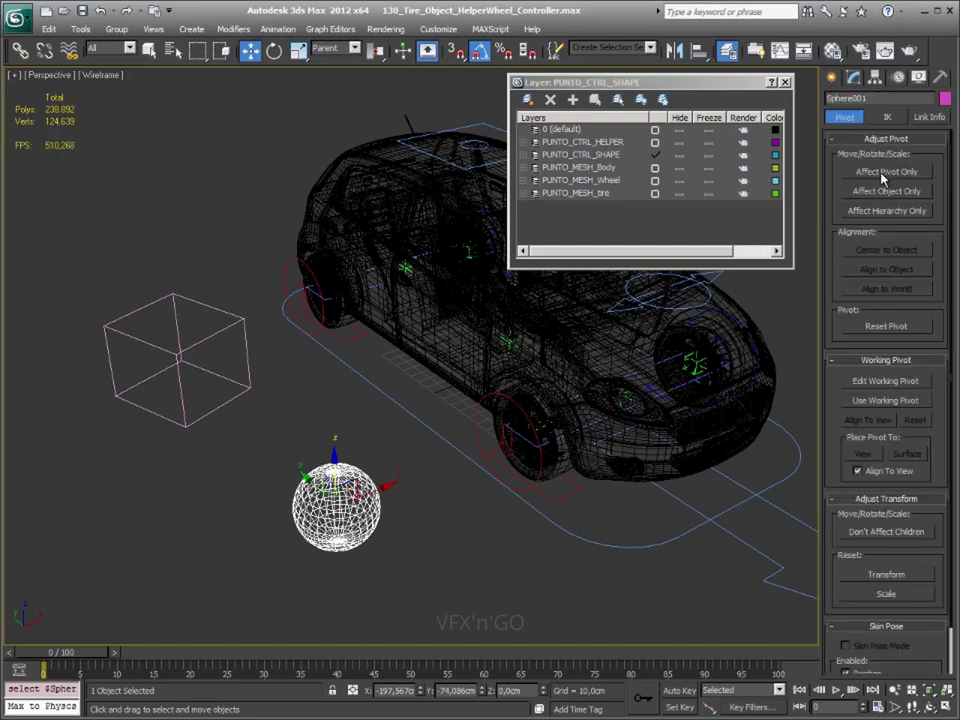
left_click(886, 172)
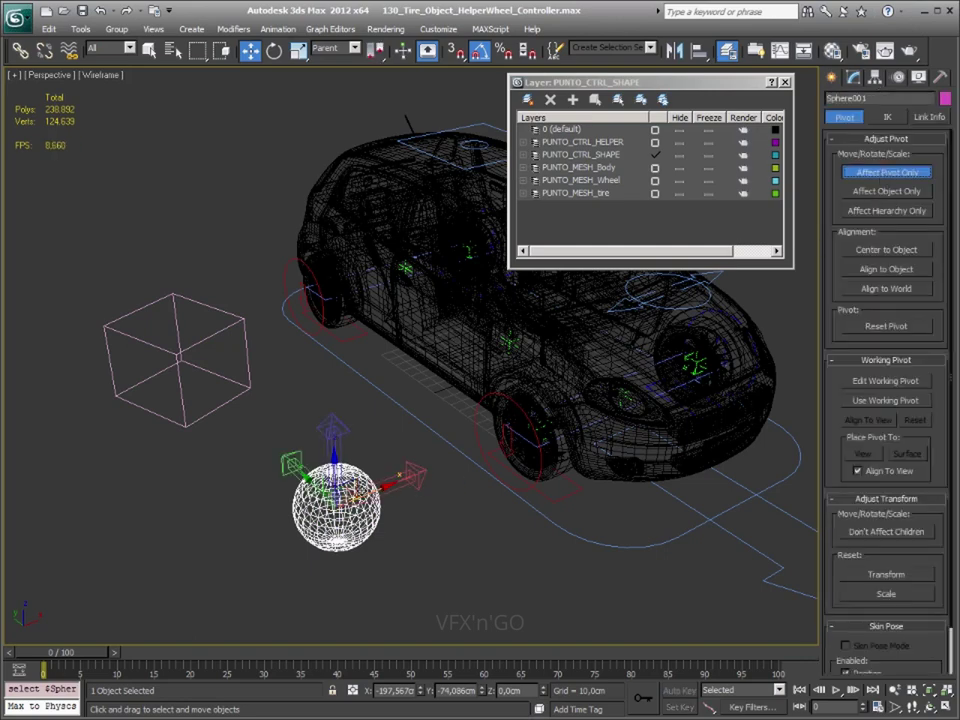
key("e")
left_click_drag(320, 470, 325, 590)
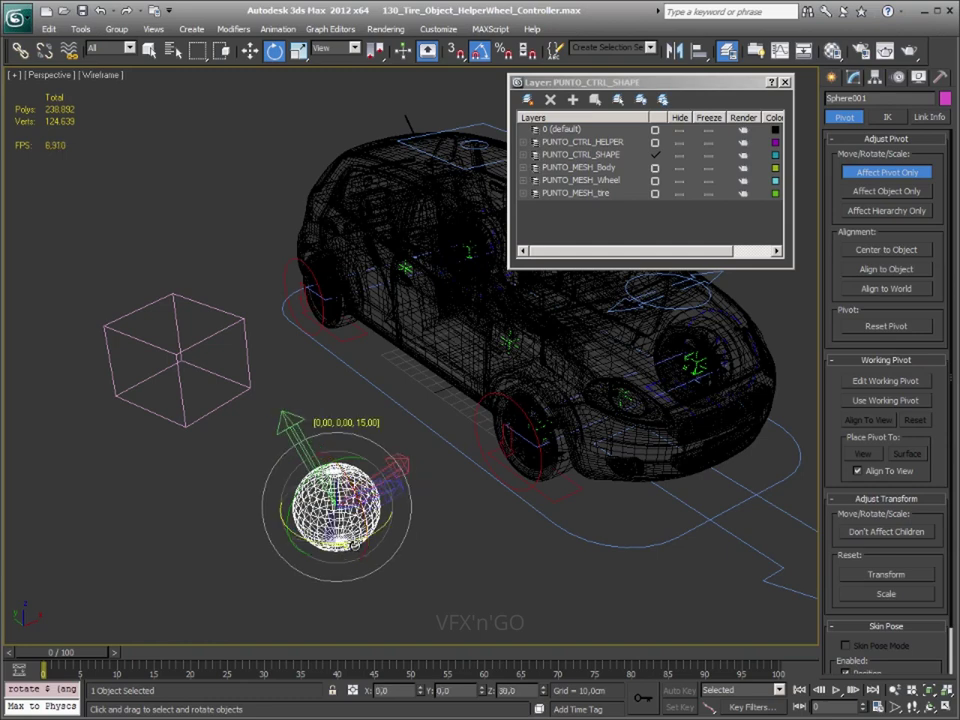
left_click(875, 180)
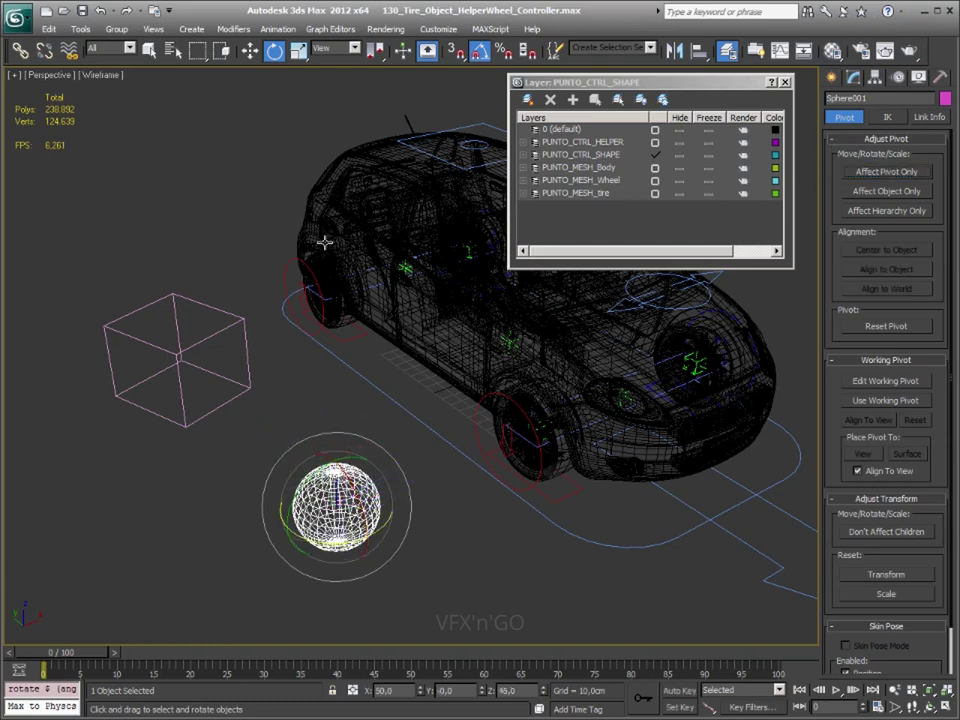
- Check the sphere–box hierarchy selection with Parent coordinates, ending with Box001 selected
left_click(248, 340)
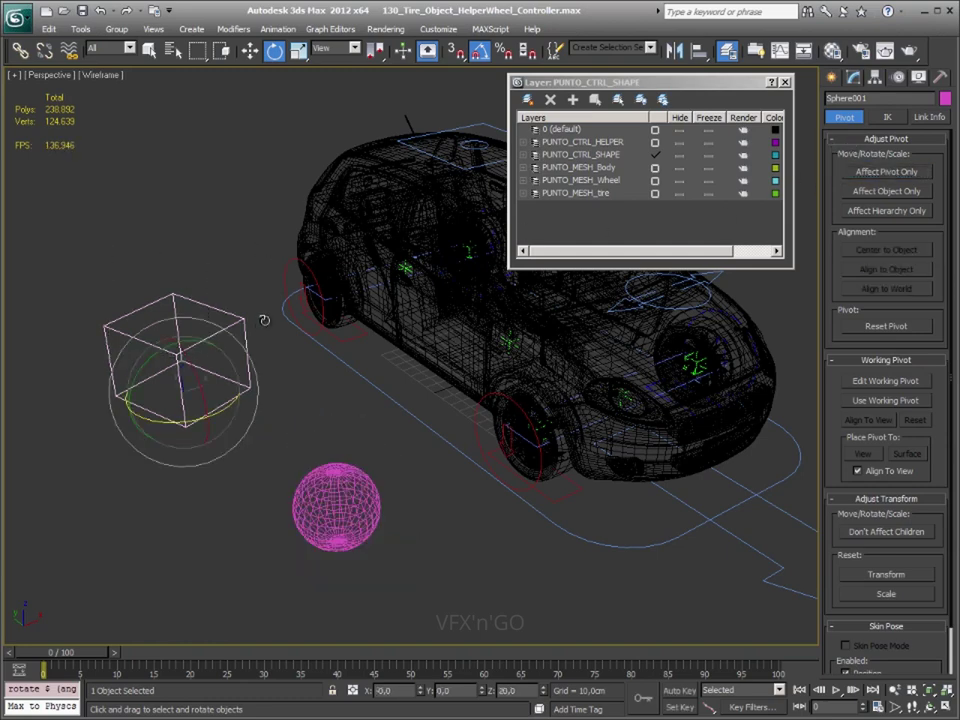
left_click(340, 47)
left_click(248, 52)
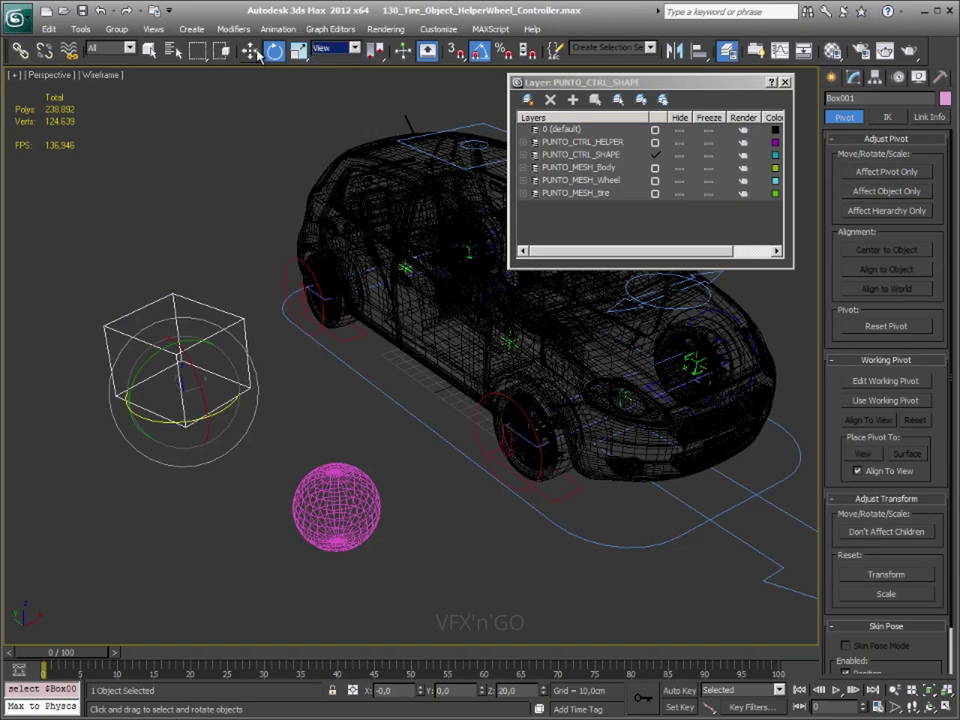
left_click(248, 52)
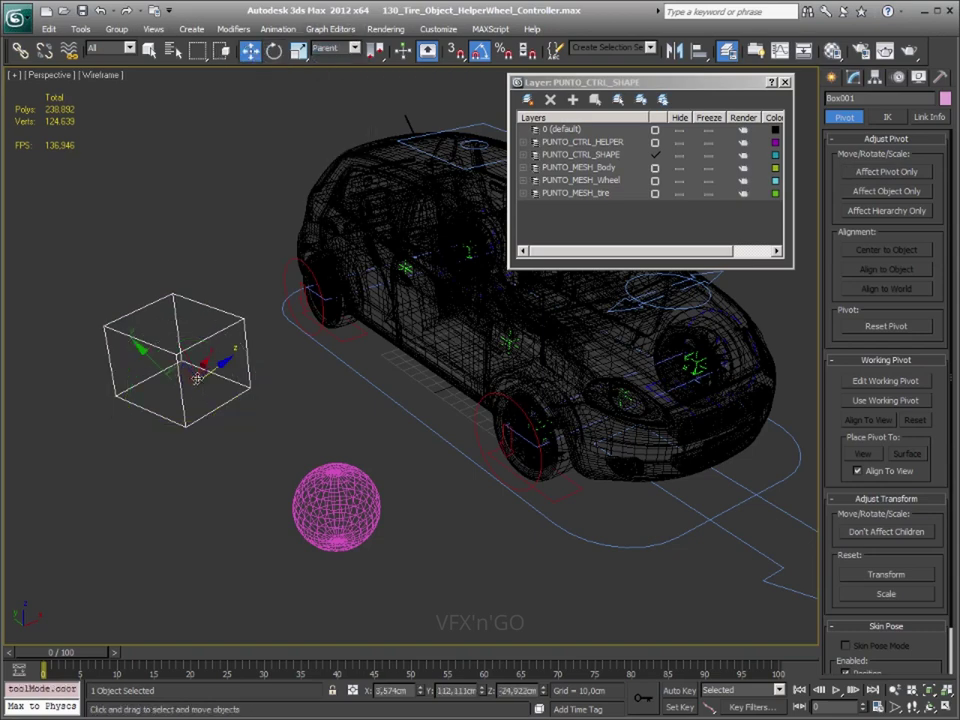
double_click(247, 374)
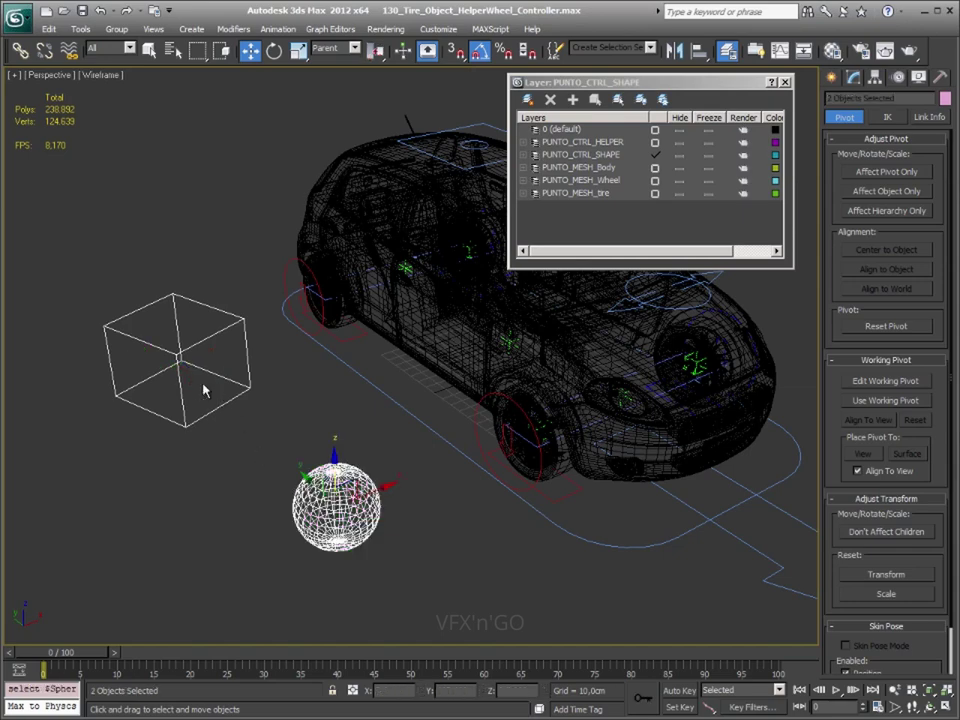
left_click(184, 420)
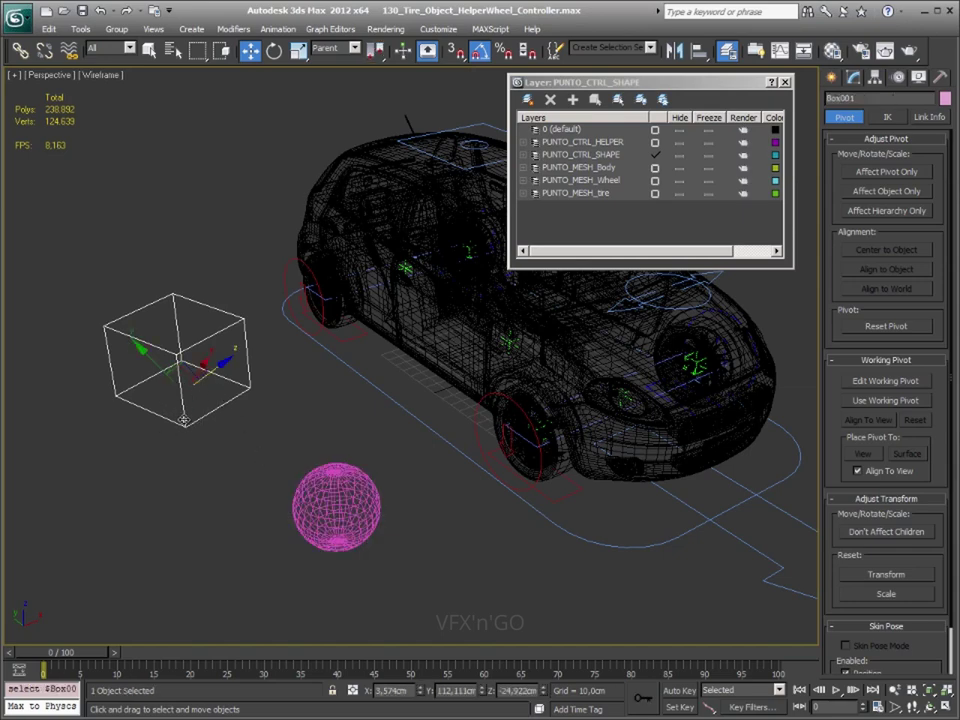
left_click(337, 497)
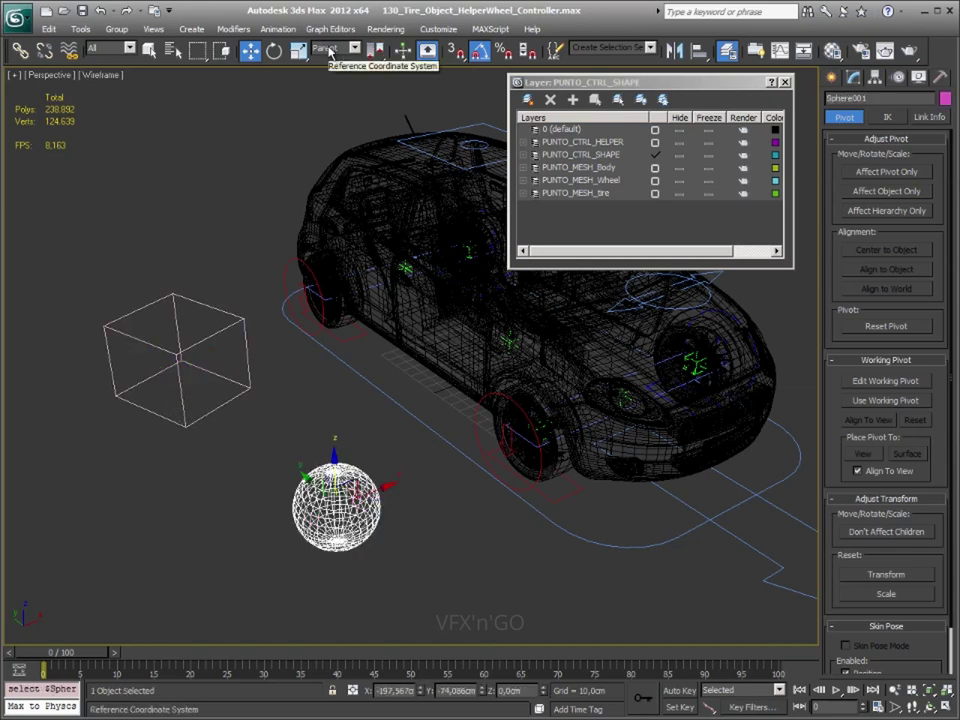
mouse_move(251, 387)
middle_mouse_down("alt")
mouse_move(220, 387)
mouse_move(216, 452)
middle_mouse_up("alt")
left_click(224, 420)
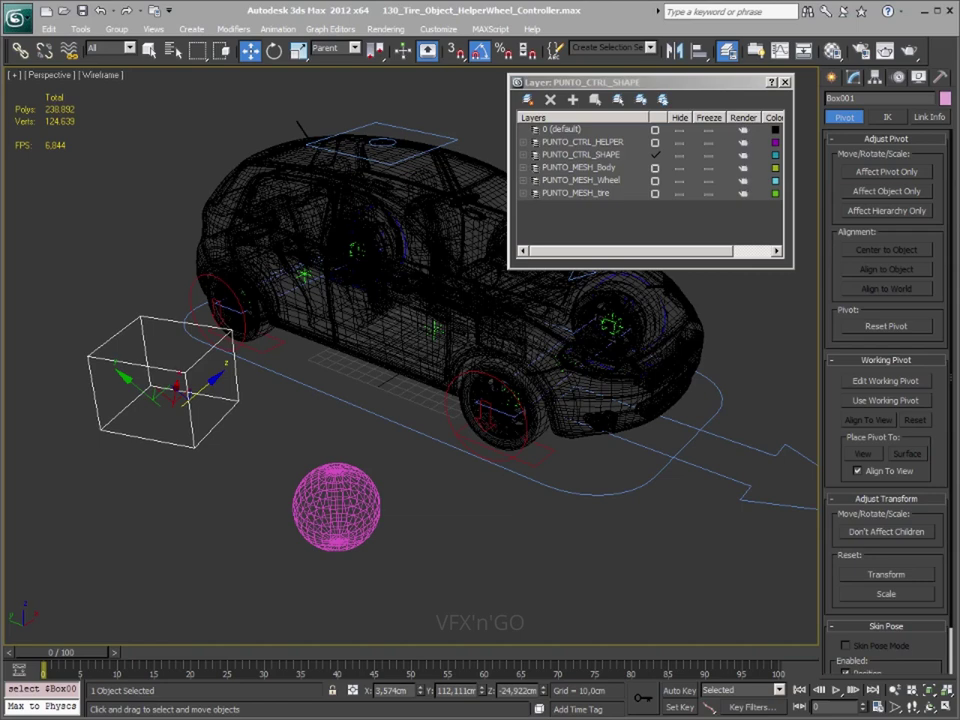
- Set Gimbal rotation axes on Box001, then delete Box001 and Sphere001 together
left_click(354, 52)
left_click(348, 119)
left_click(334, 488)
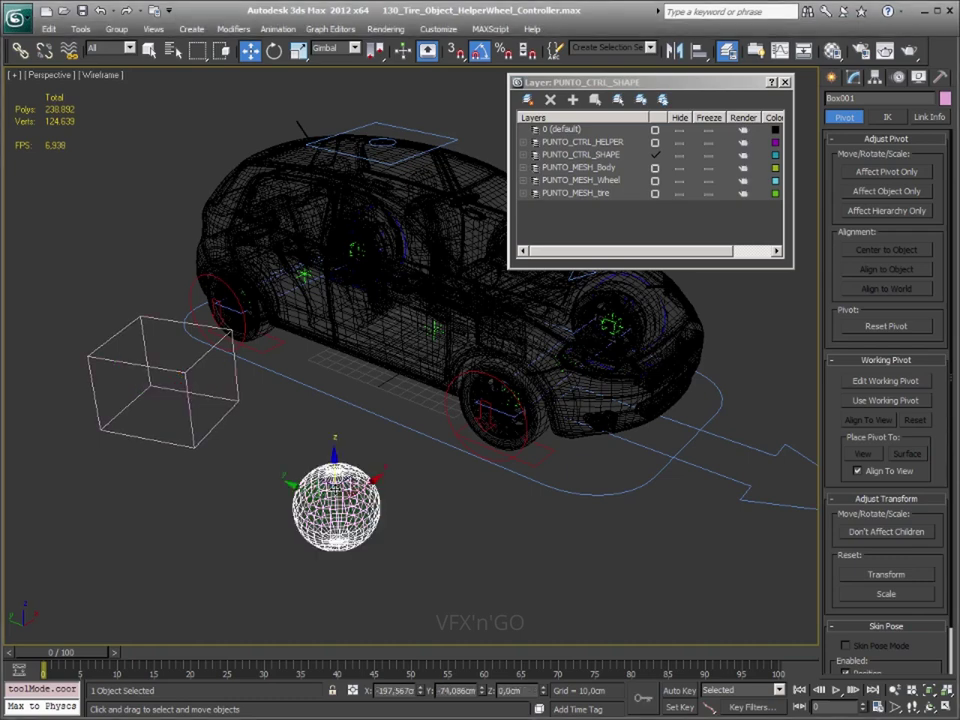
left_click(164, 323)
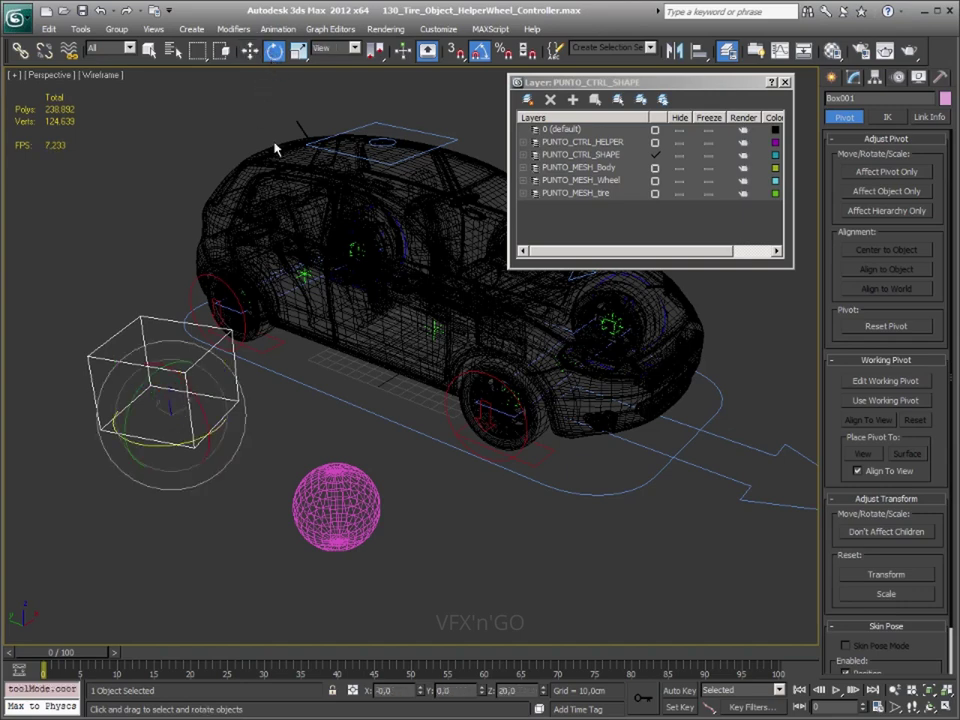
key("e")
left_click(337, 50)
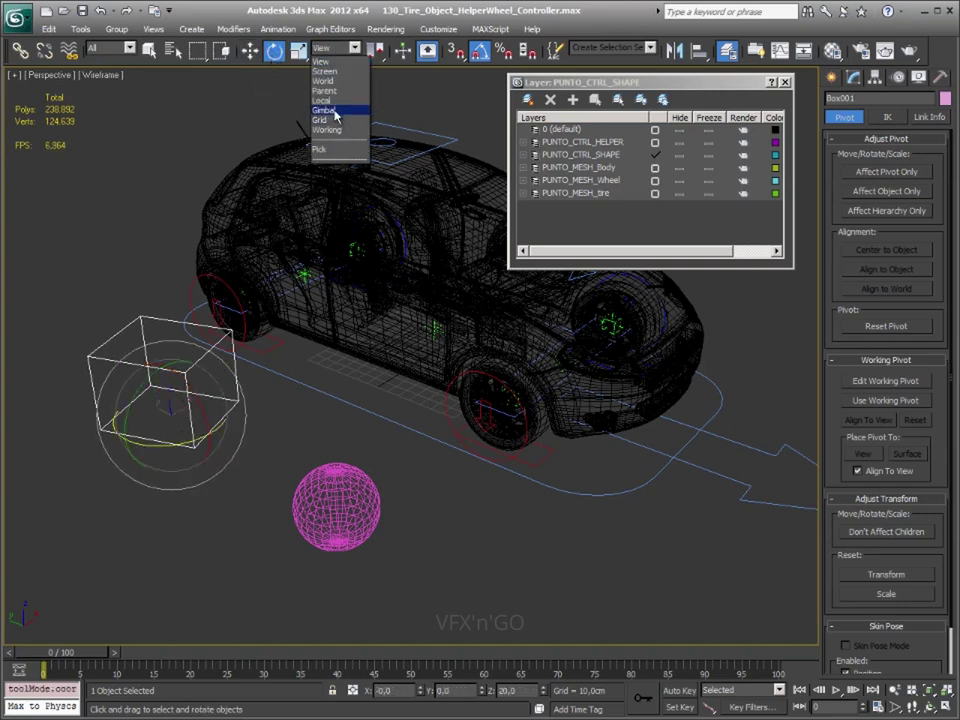
left_click(333, 109)
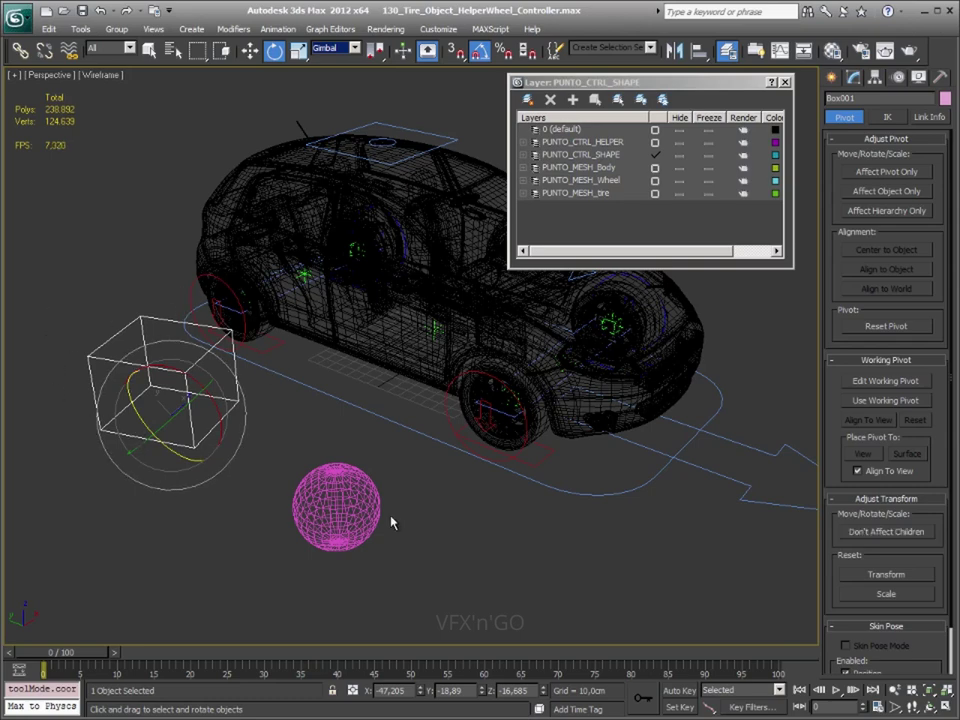
left_click(330, 518, "ctrl")
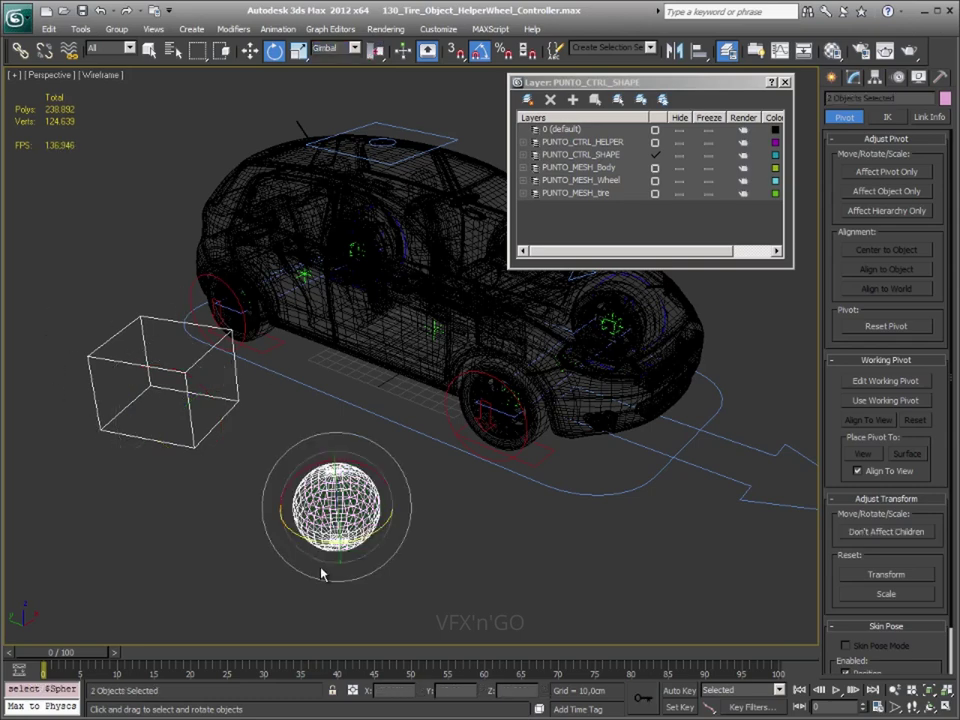
key("Delete")
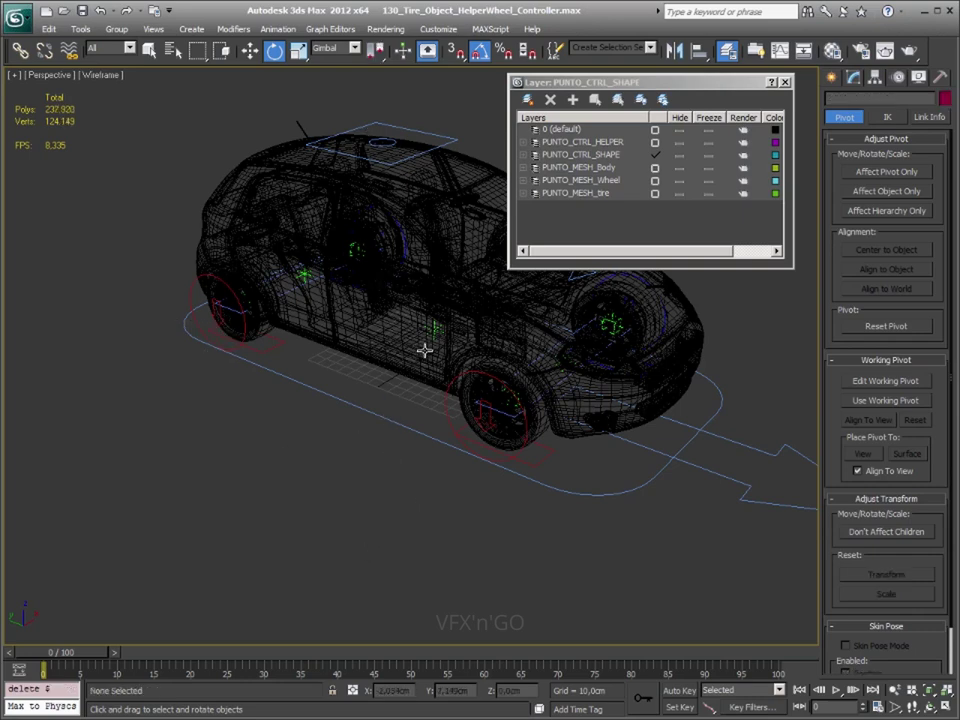
key("alt")
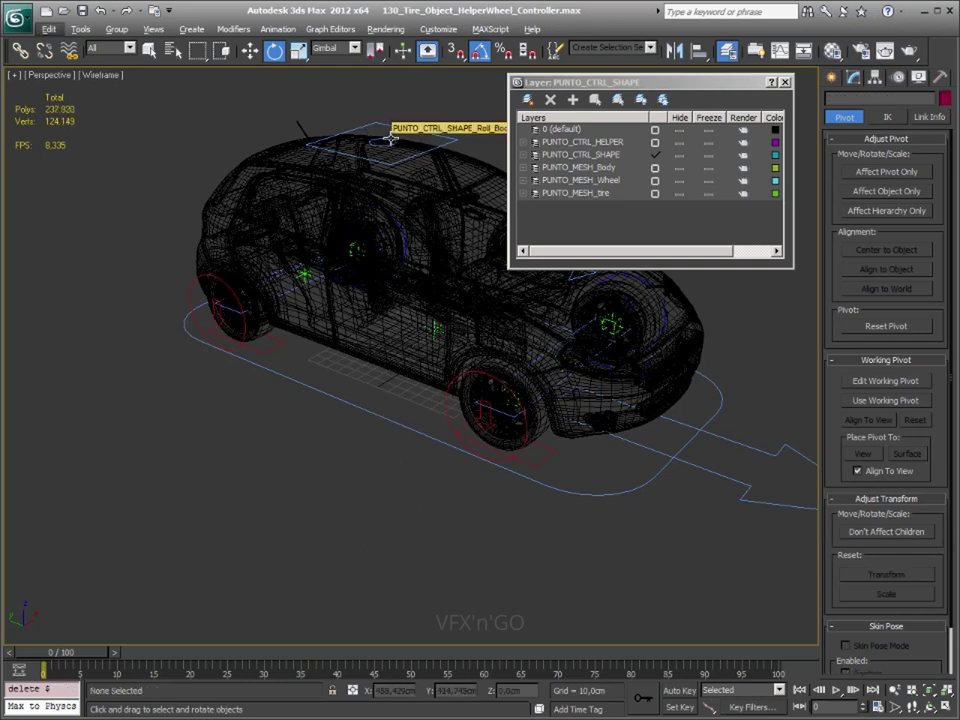
left_click(392, 139)
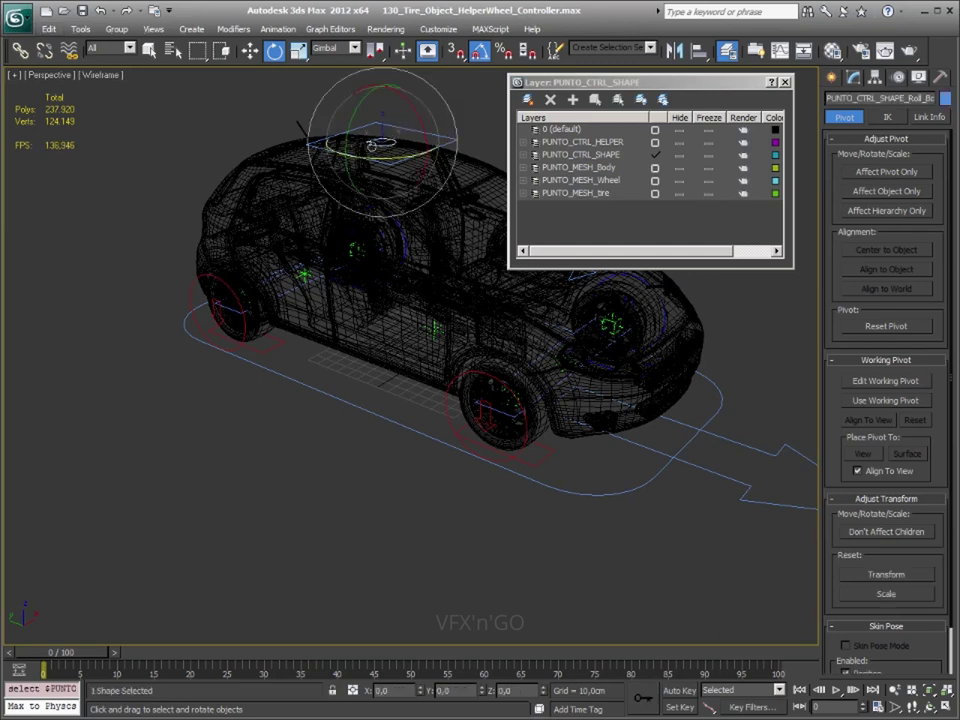
left_click(340, 48)
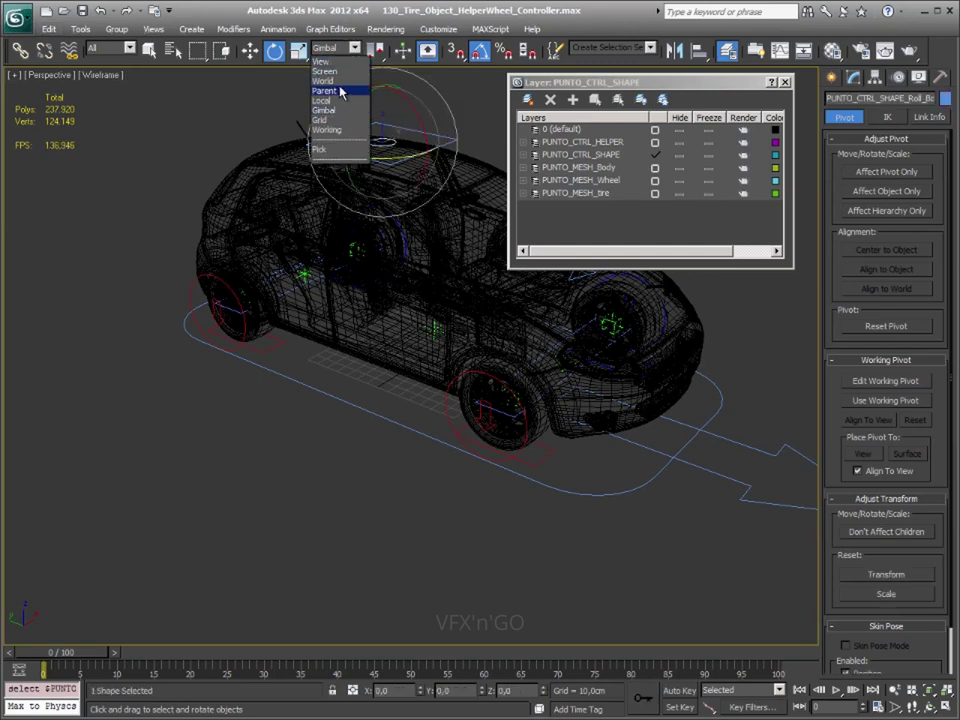
left_click(341, 91)
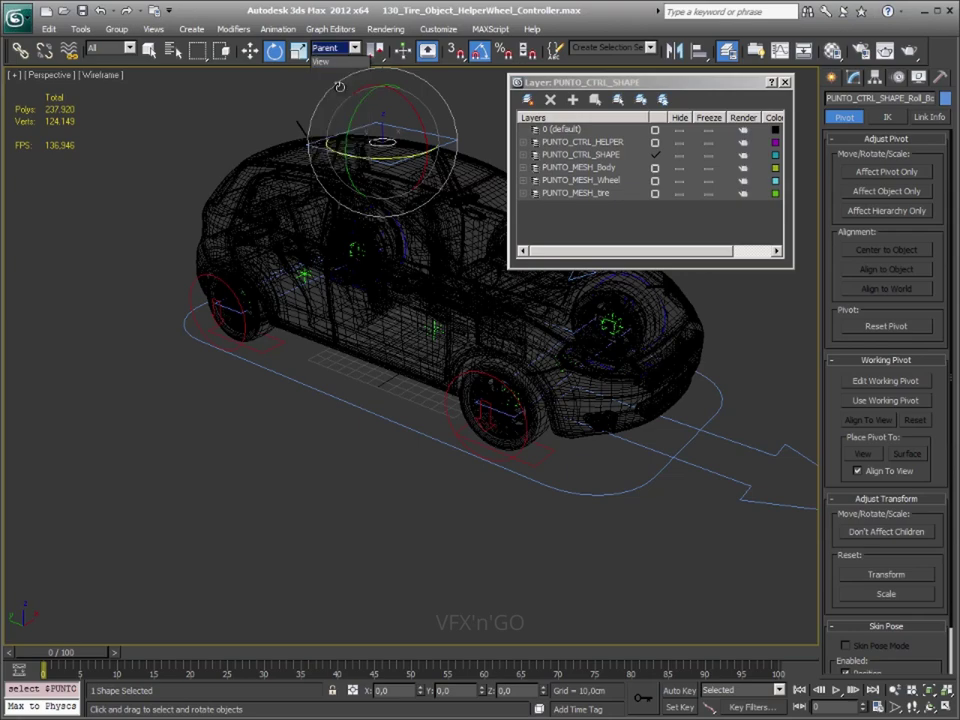
left_click(377, 479)
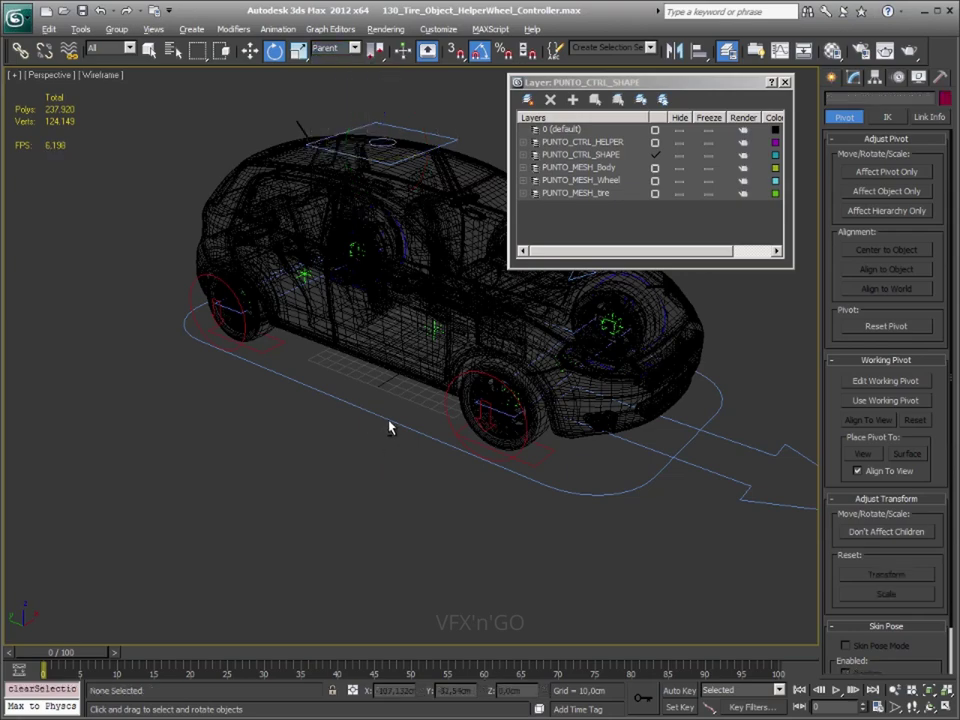
mouse_move(390, 426)
middle_mouse_down("alt")
mouse_move(409, 392)
mouse_move(399, 405)
middle_mouse_up("alt")
scroll(399, 364, "up", 2)
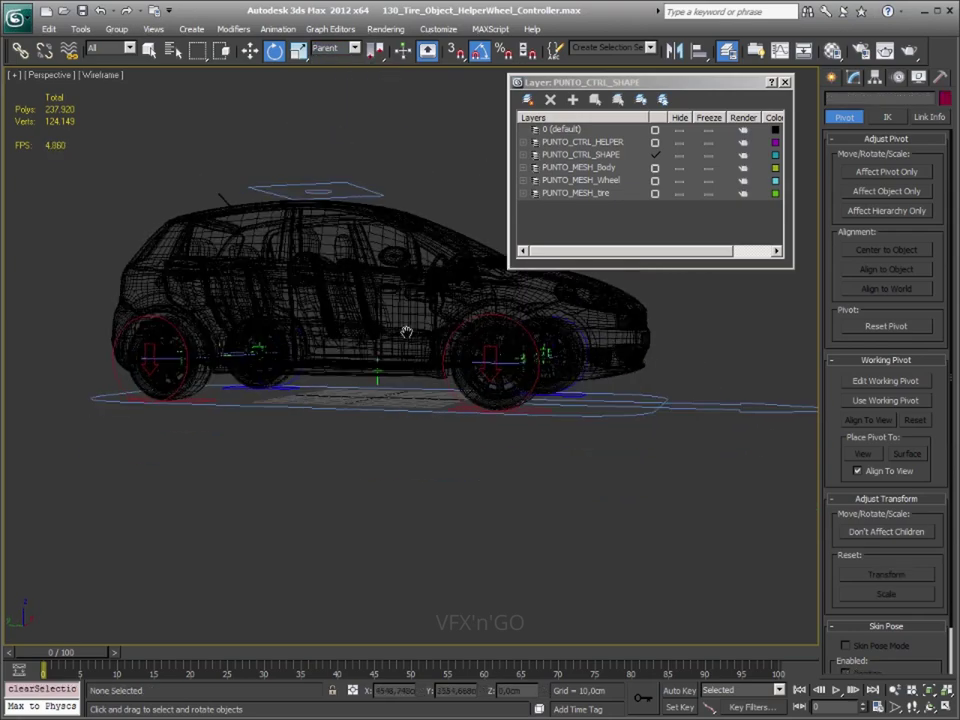
scroll(390, 377, "up", 2)
scroll(370, 388, "up", 3)
left_click(356, 382)
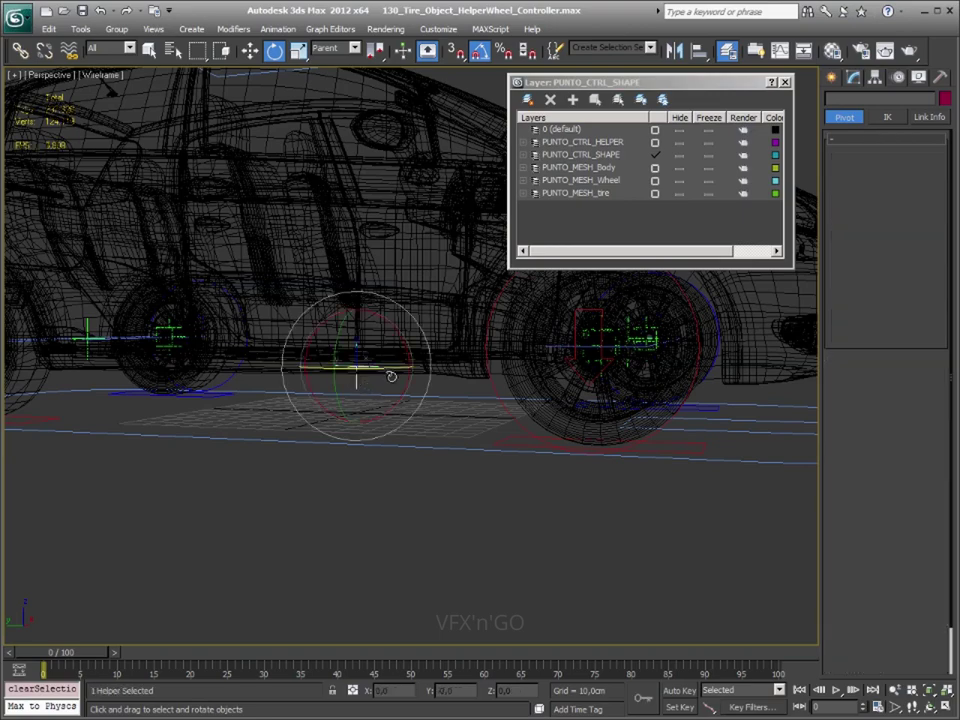
left_click(335, 48)
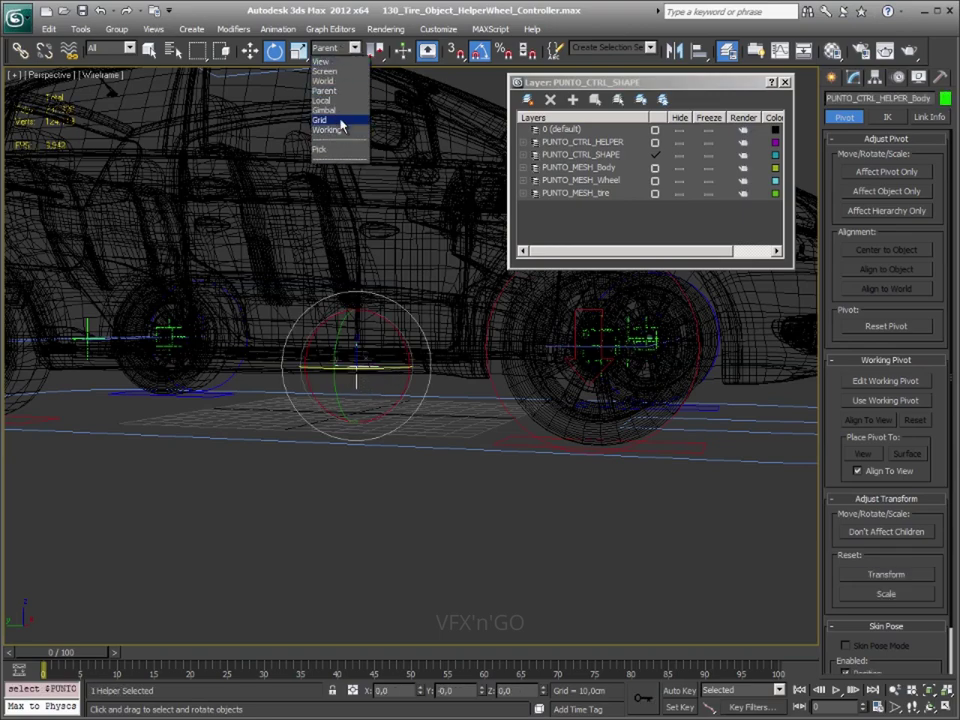
left_click(338, 110)
mouse_move(380, 420)
middle_mouse_down("alt")
mouse_move(399, 429)
mouse_move(388, 439)
mouse_move(413, 355)
middle_mouse_up("alt")
scroll(443, 336, "down", 2)
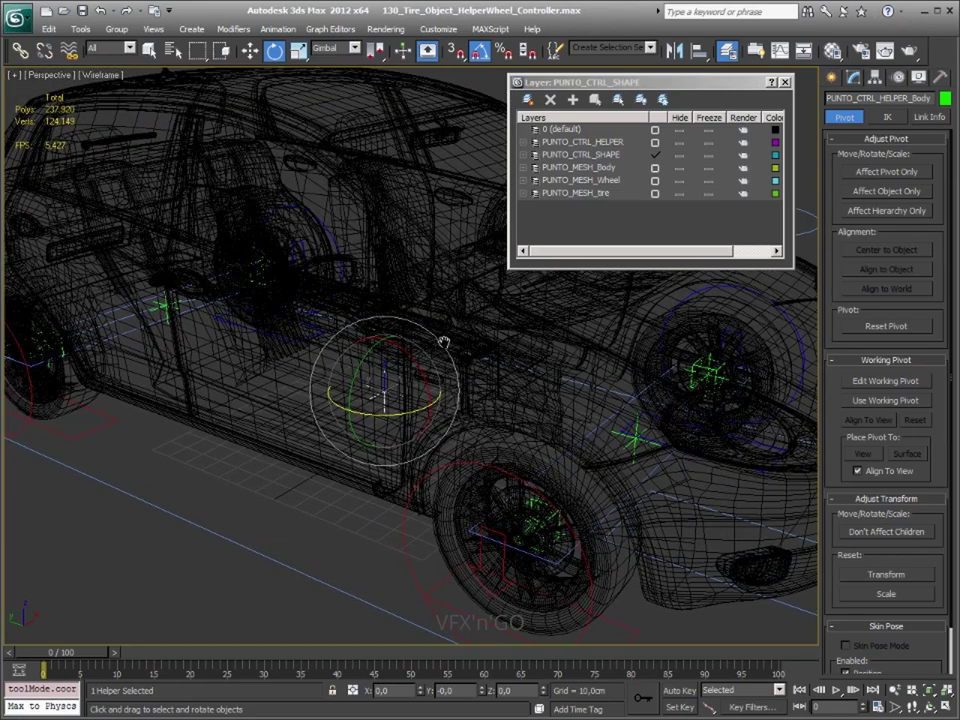
scroll(443, 338, "down", 2)
scroll(443, 338, "down", 2)
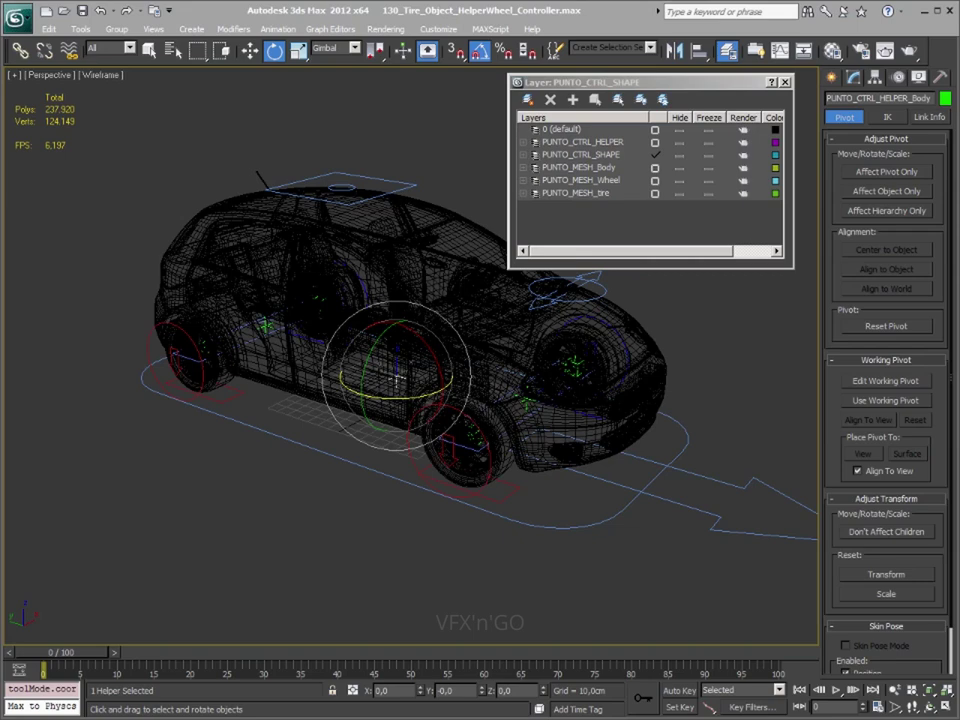
left_click(337, 48)
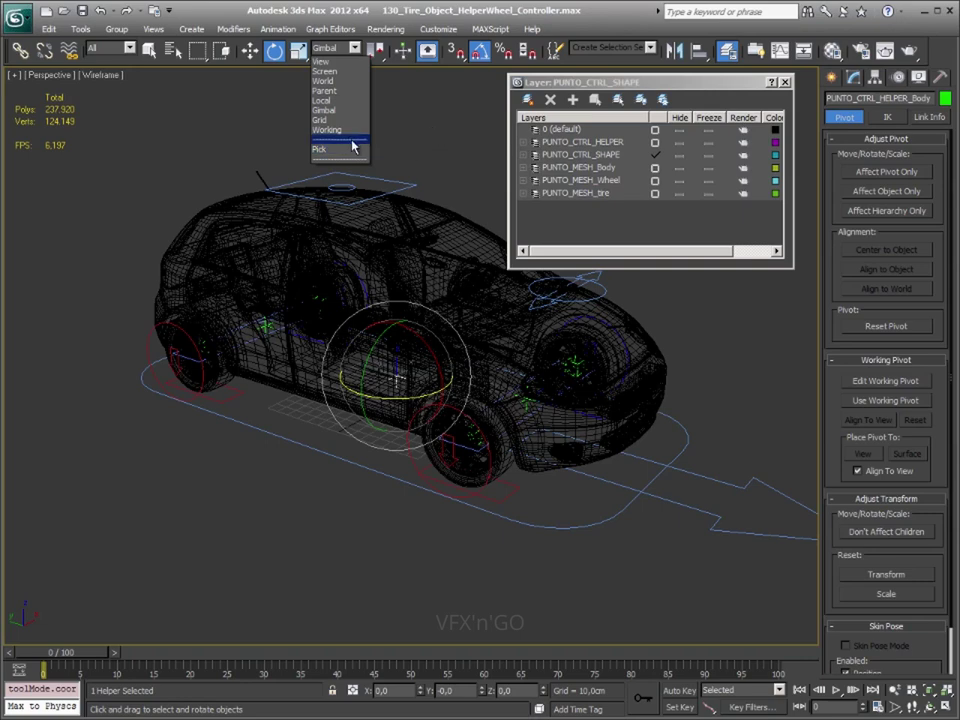
left_click(451, 118)
left_click(296, 611)
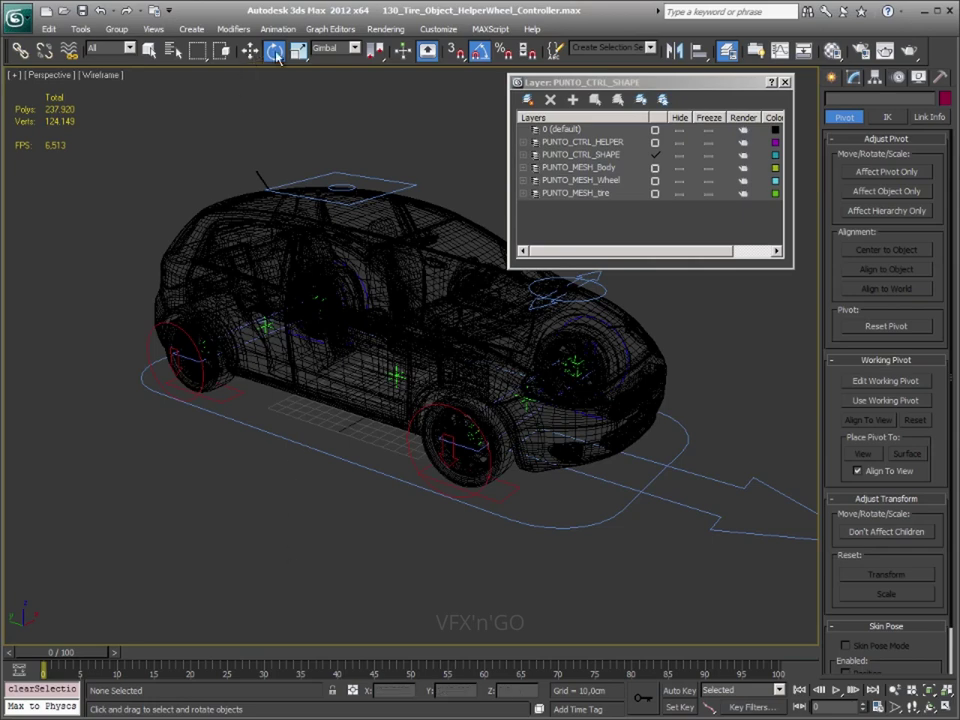
left_click(337, 185)
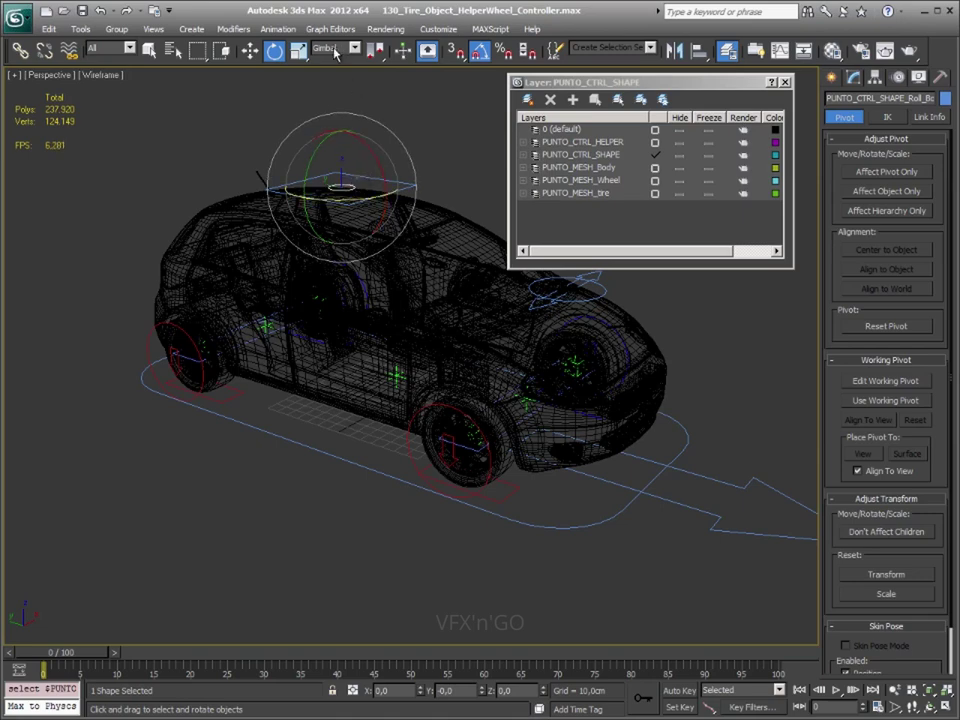
left_click(249, 50)
left_click(330, 48)
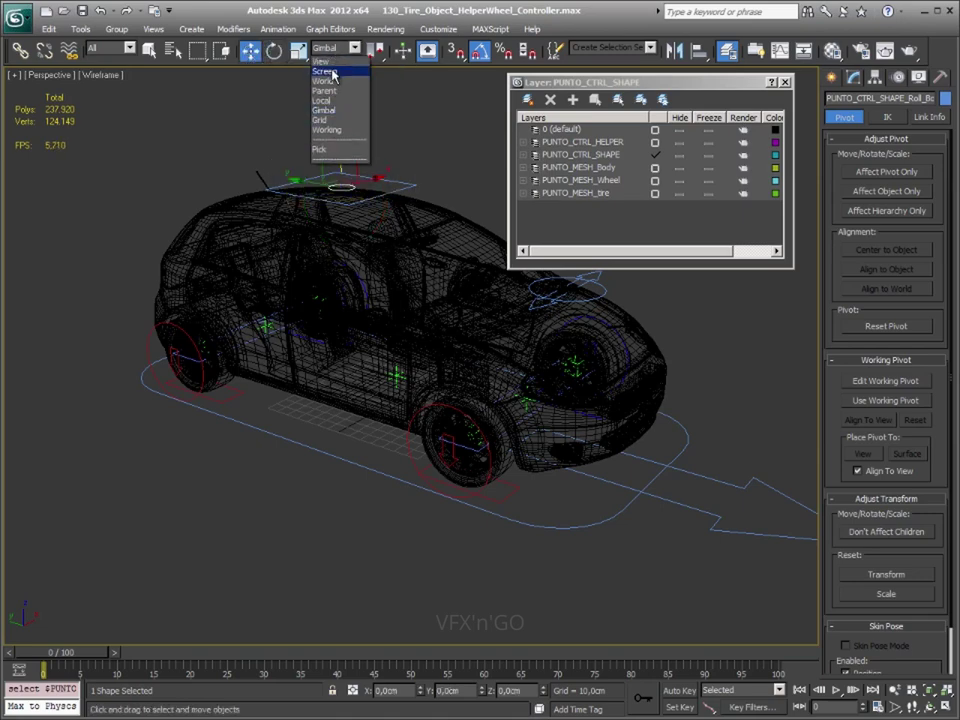
left_click(333, 90)
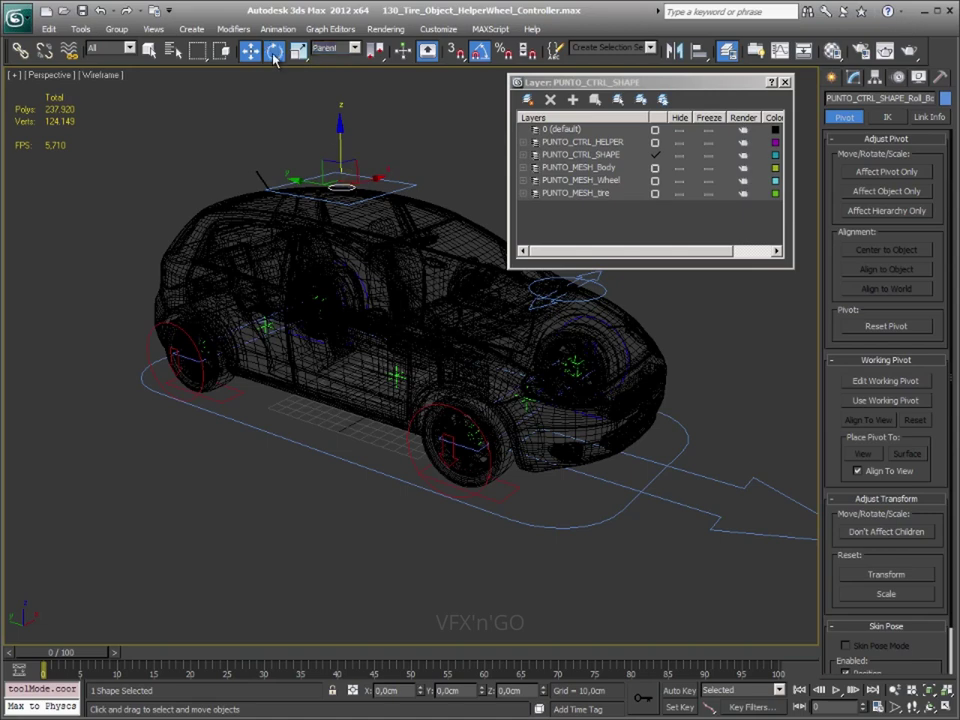
key("e")
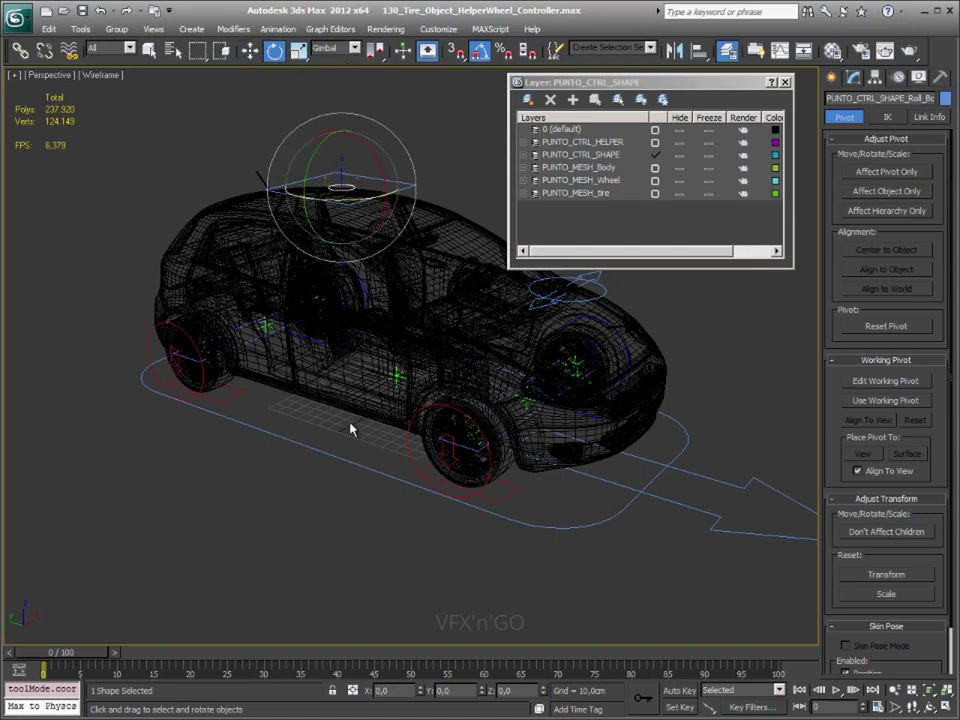
mouse_move(350, 430)
middle_mouse_down("alt")
mouse_move(422, 349)
mouse_move(417, 421)
middle_mouse_up("alt")
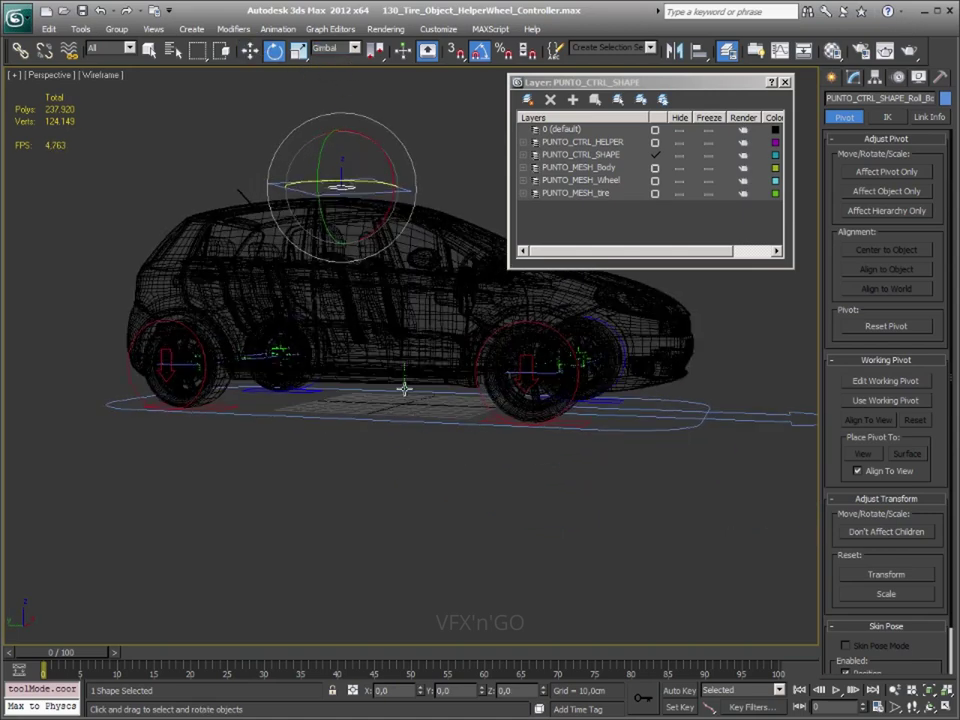
left_click(407, 388)
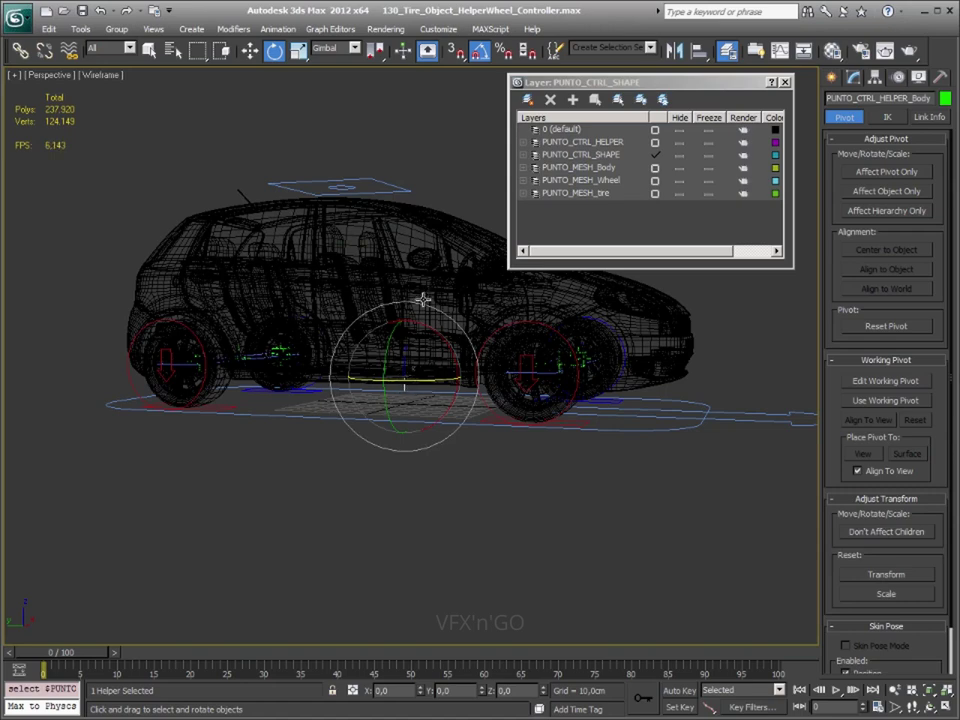
middle_click_drag(424, 300, 422, 302, "alt")
left_click(350, 185)
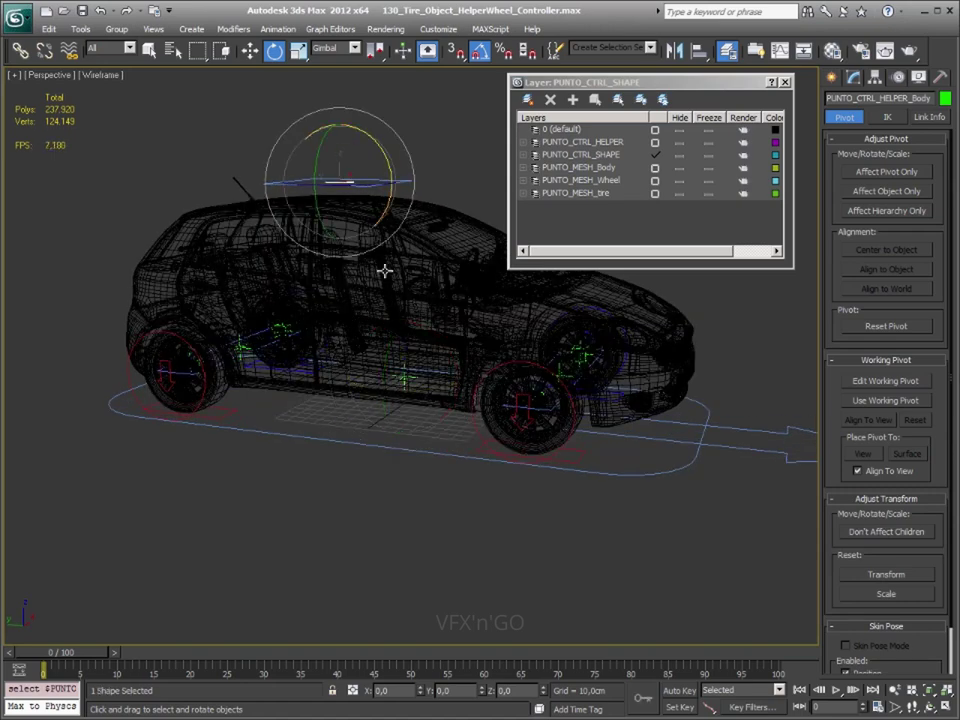
key("z")
middle_click_drag(537, 366, 503, 307)
scroll(503, 307, "down", 3)
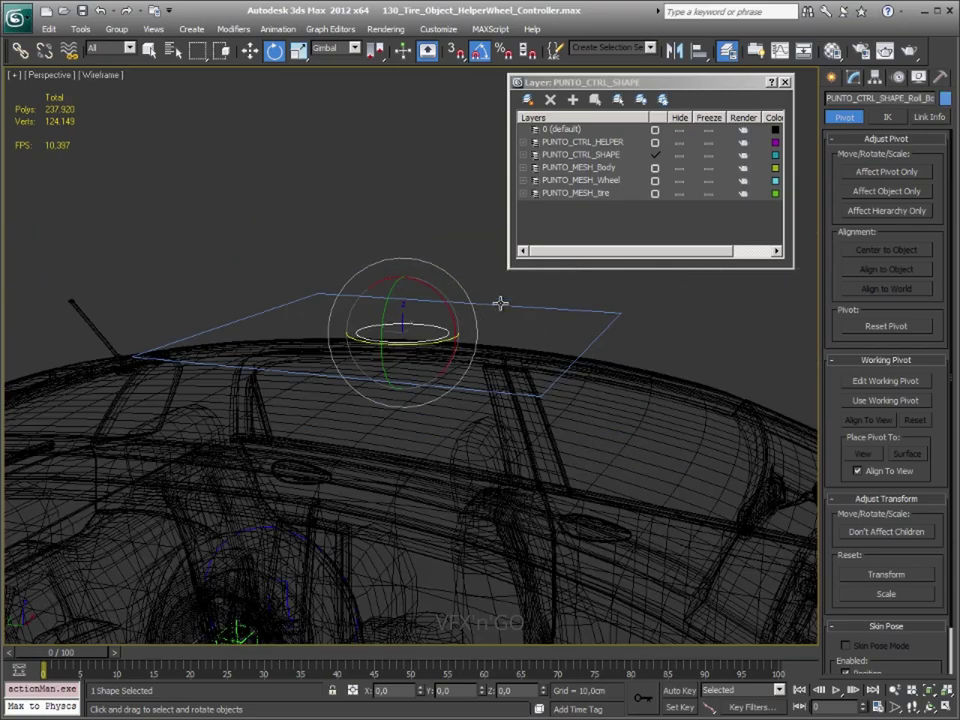
mouse_move(518, 368)
middle_mouse_down()
mouse_move(525, 443)
mouse_move(511, 503)
middle_mouse_up()
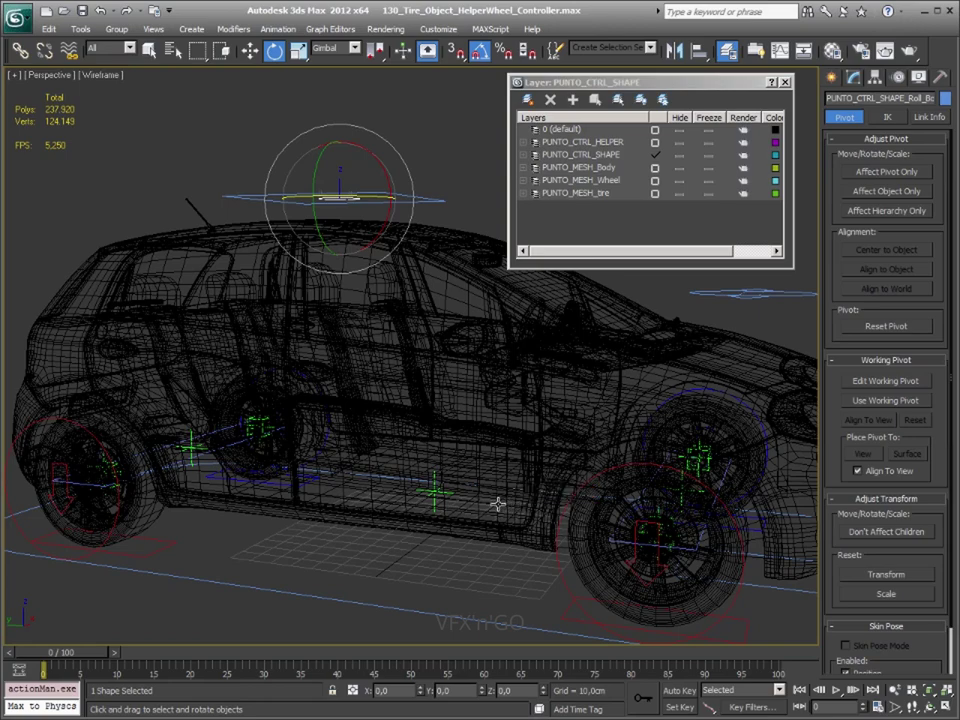
left_click(505, 505)
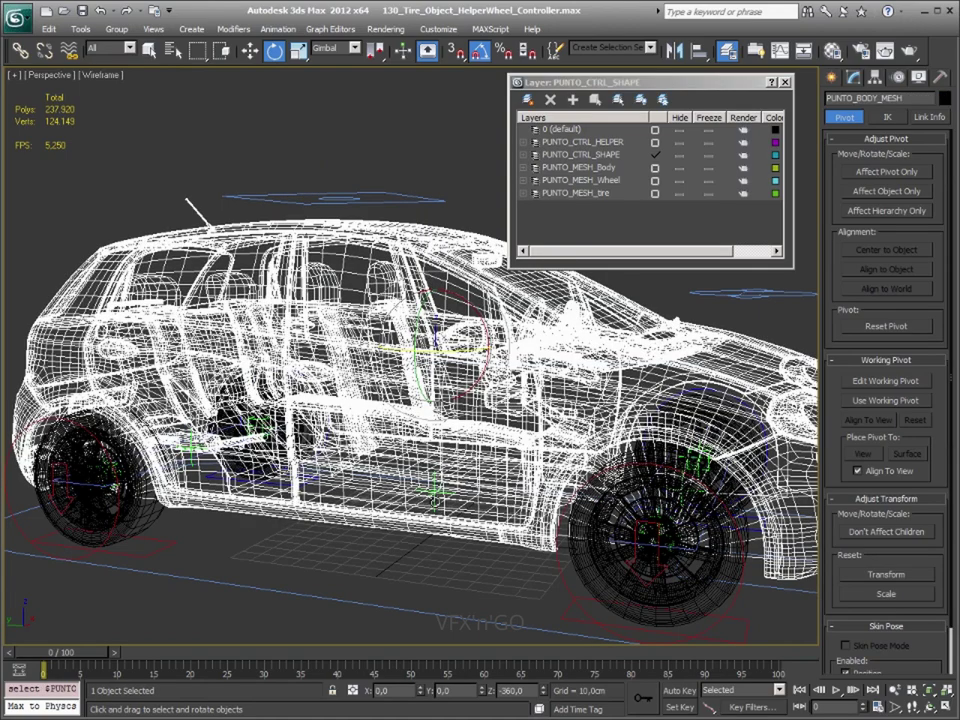
left_click(434, 500)
mouse_move(426, 487)
left_mouse_down()
mouse_move(425, 452)
mouse_move(427, 479)
left_mouse_up()
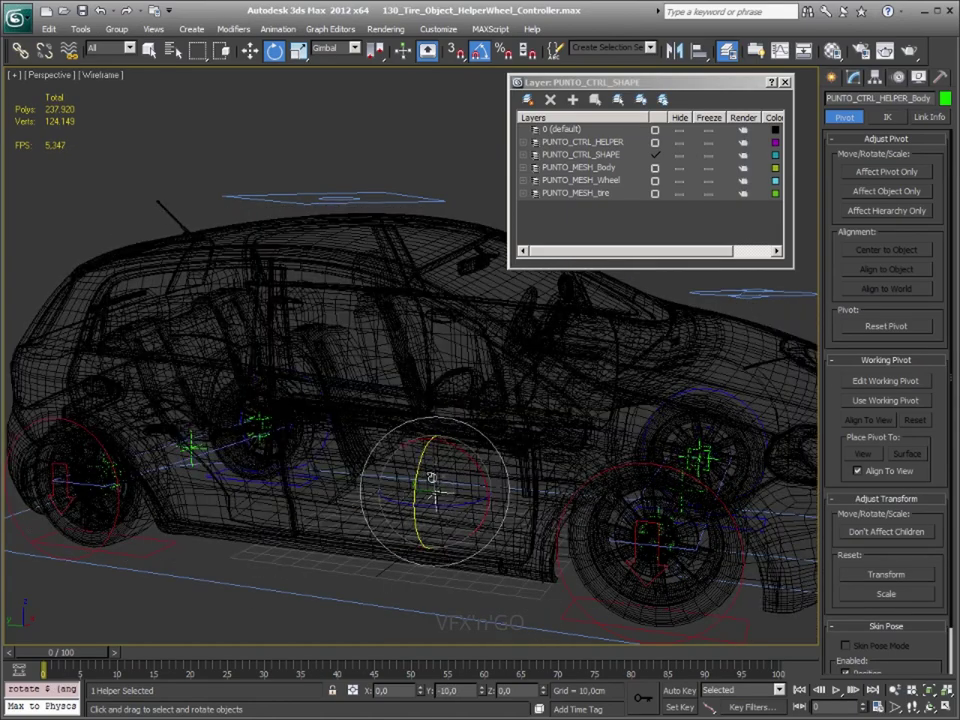
key("ctrl+z")
left_click_drag(467, 456, 465, 392)
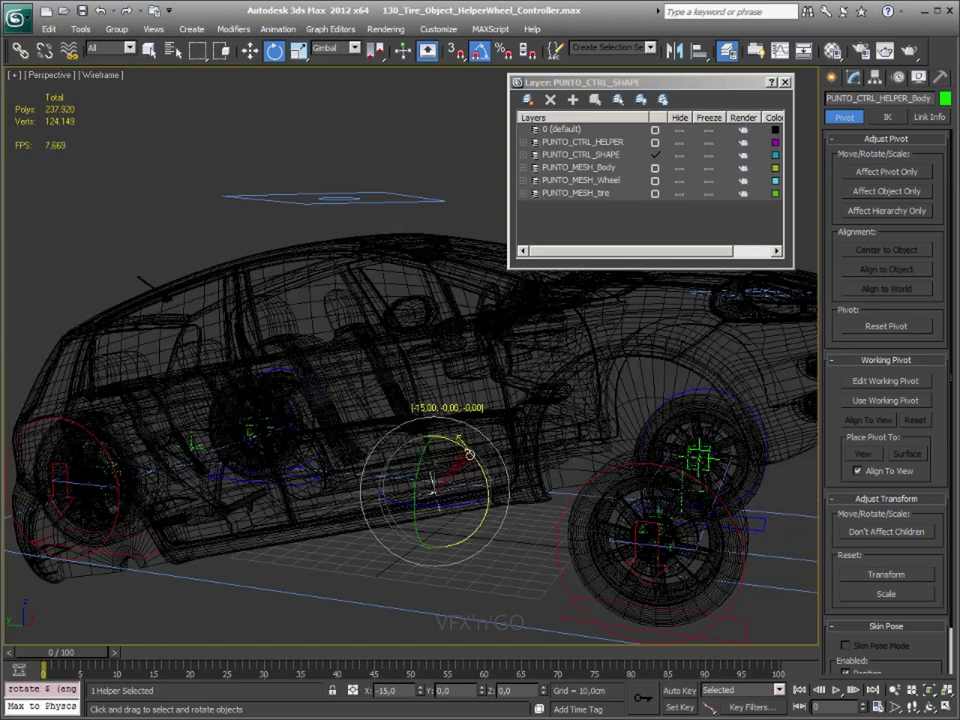
key("ctrl+z")
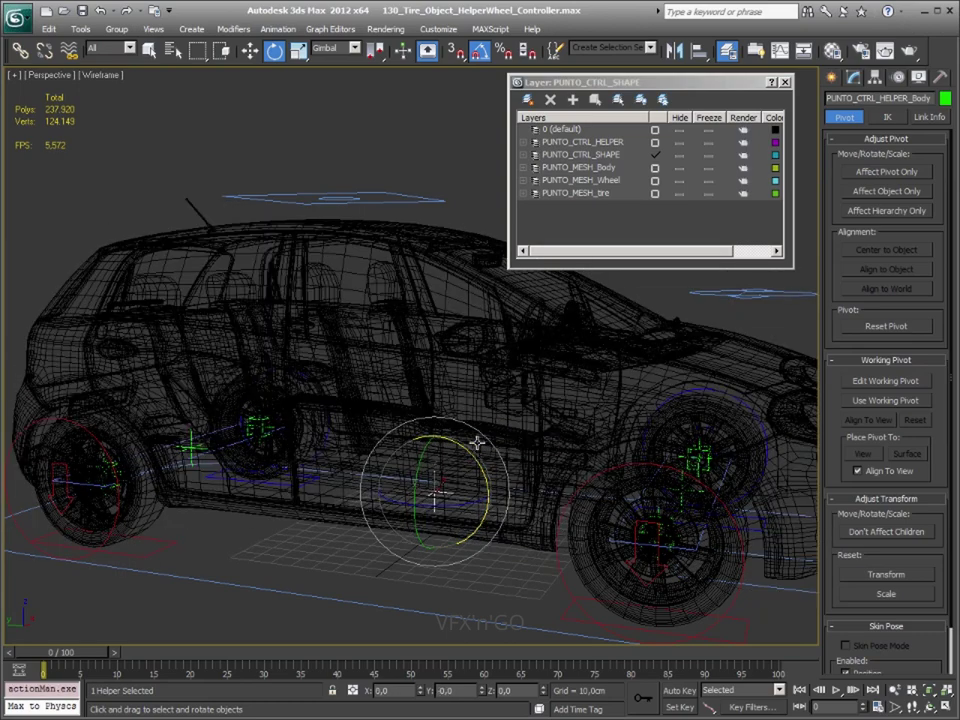
left_click(345, 200)
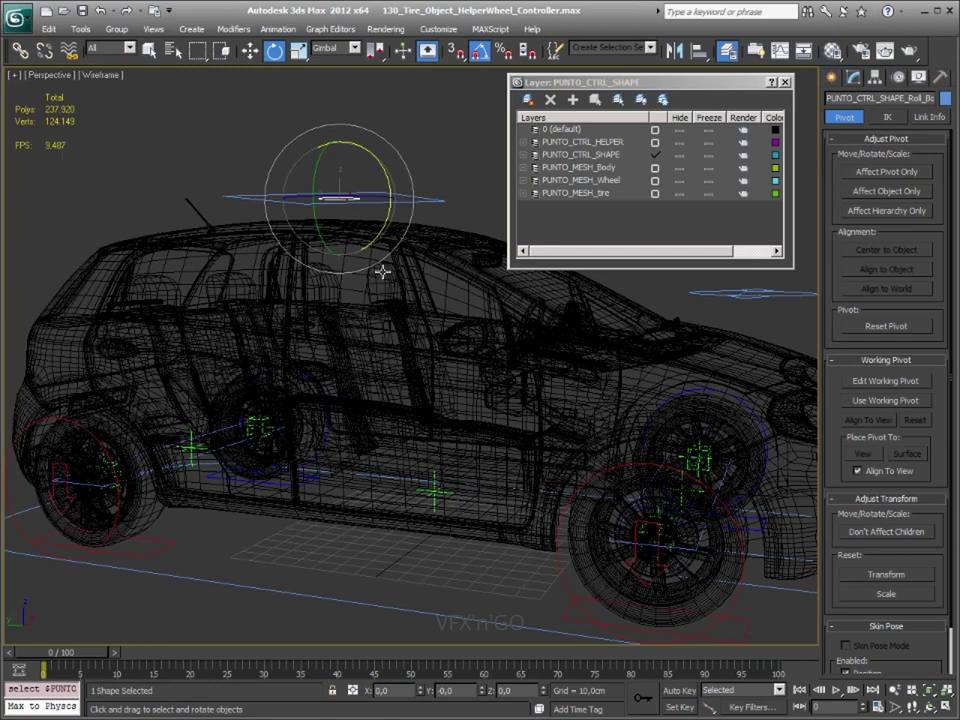
key("w")
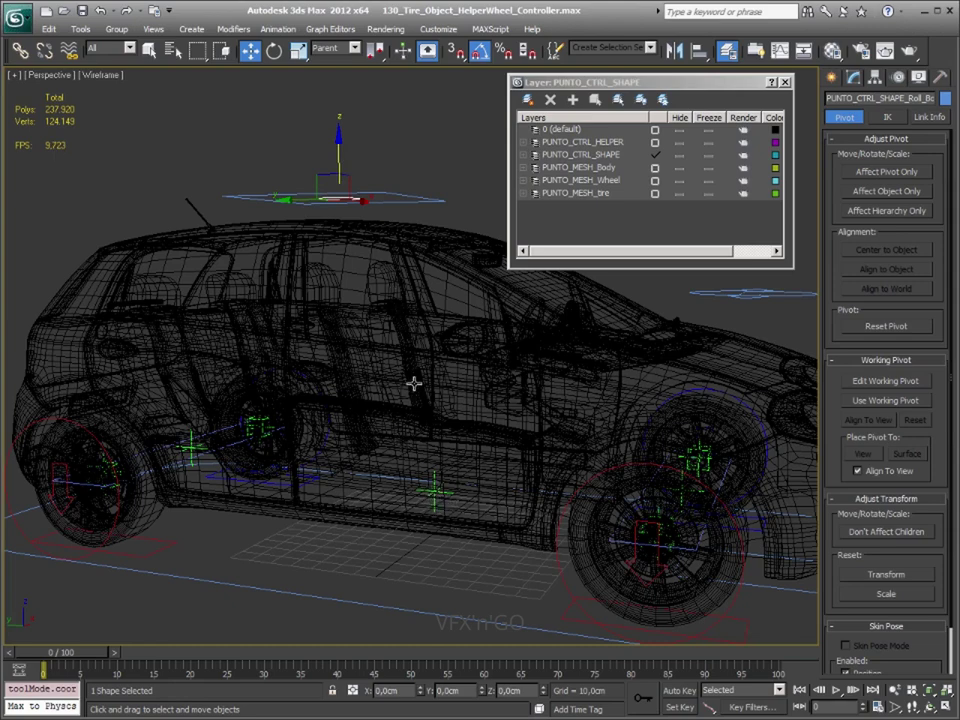
scroll(425, 376, "down", 2)
scroll(446, 450, "down", 2)
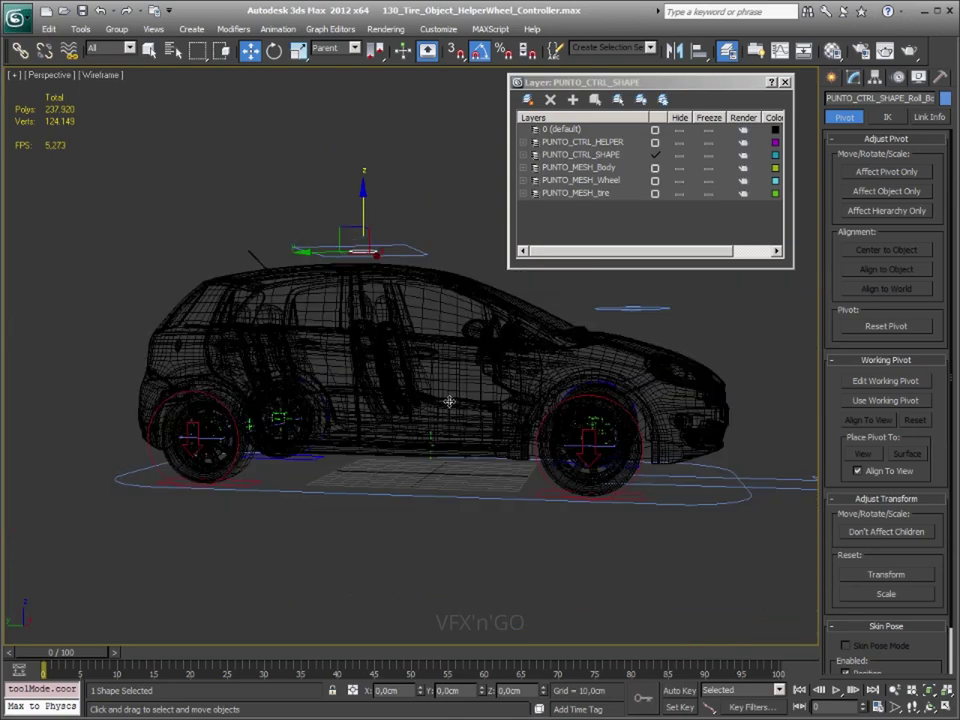
left_click(450, 400)
right_click(450, 401)
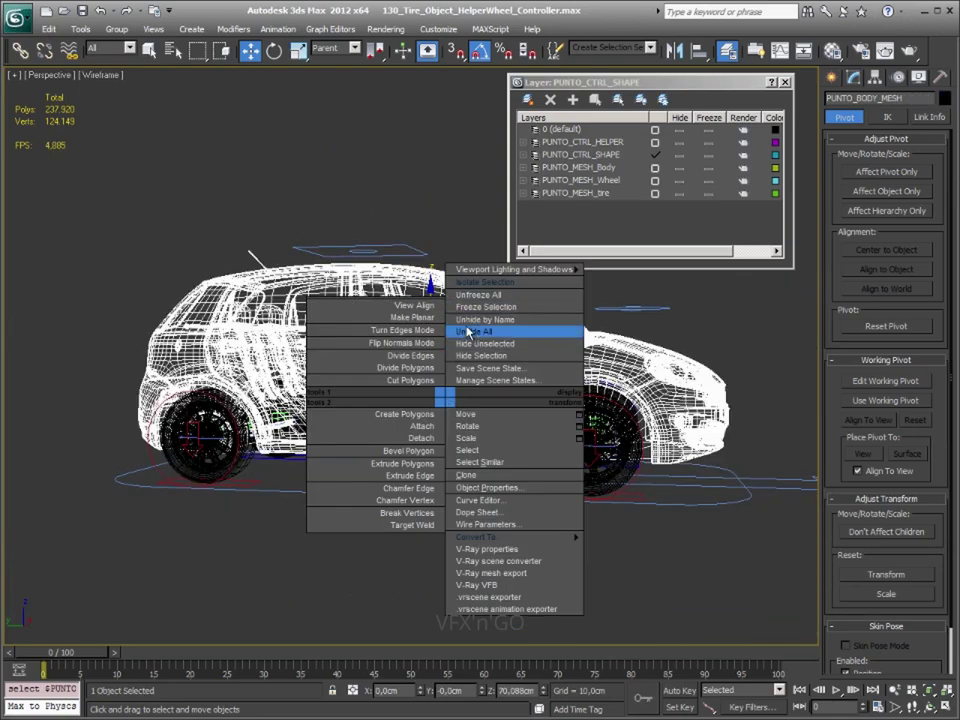
- Freeze the car body and wire the roof control's Limited X Position to the body helper's Y Rotation
left_click(508, 308)
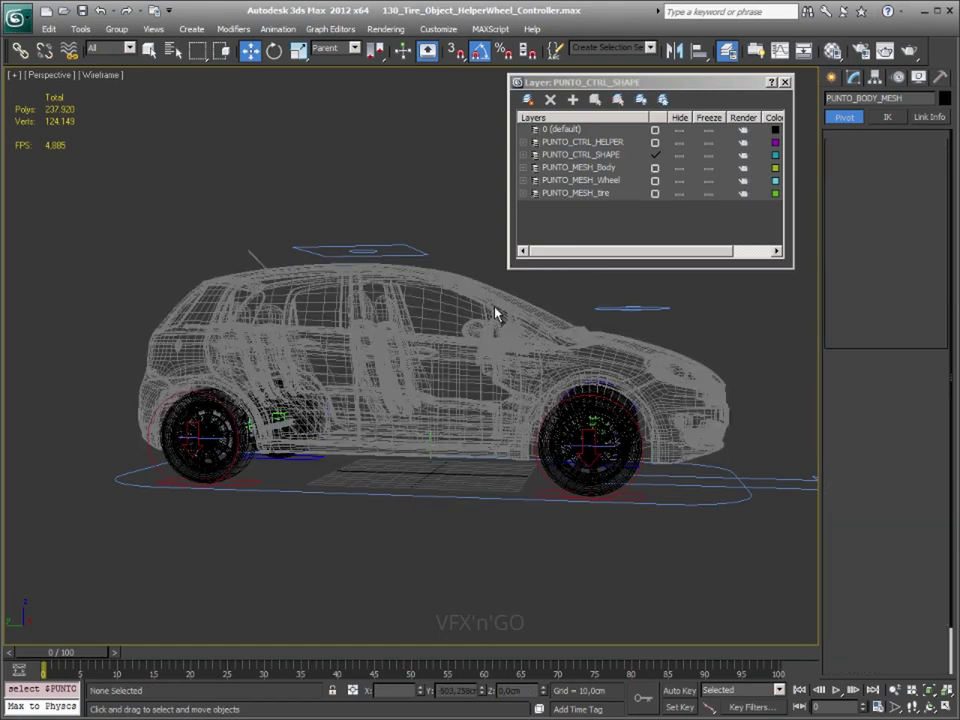
mouse_move(458, 497)
middle_mouse_down("alt")
mouse_move(467, 476)
mouse_move(455, 447)
middle_mouse_up("alt")
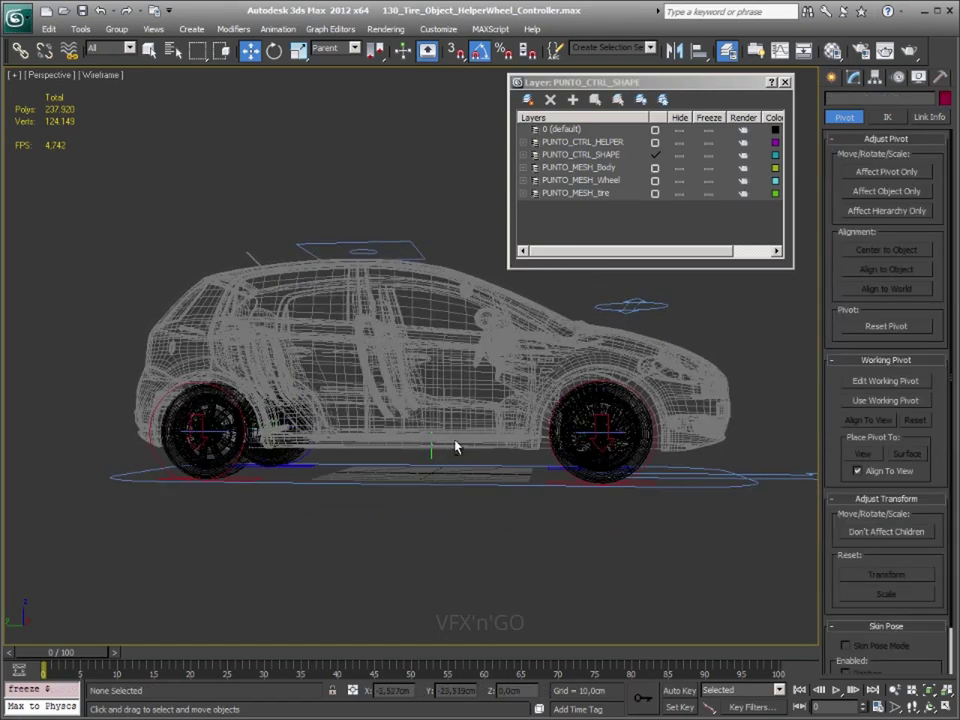
left_click(373, 261)
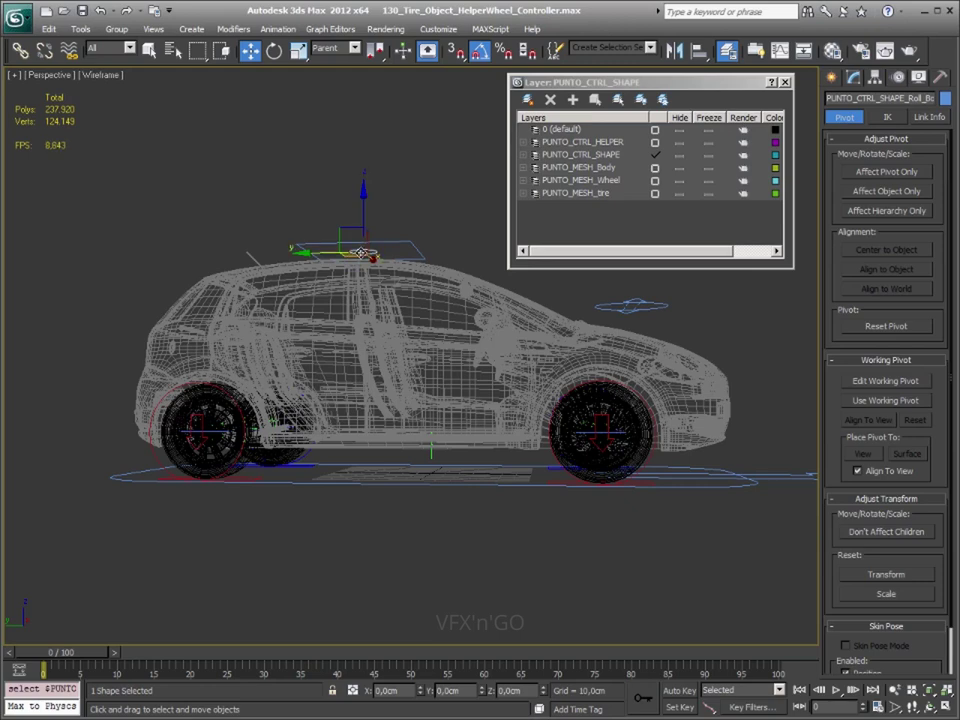
right_click(362, 253)
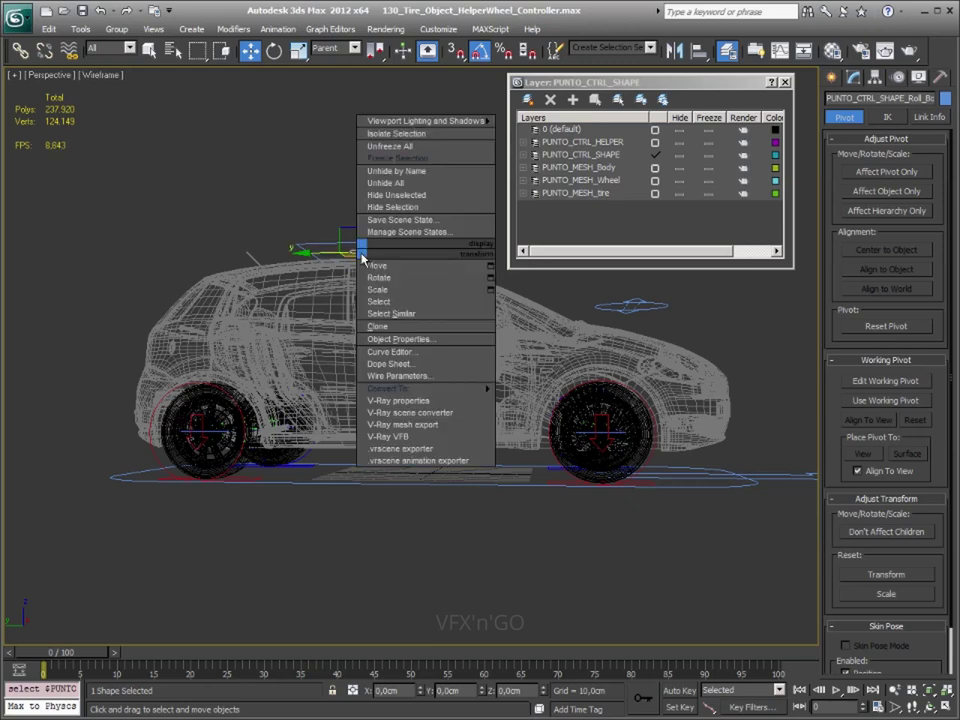
left_click(424, 378)
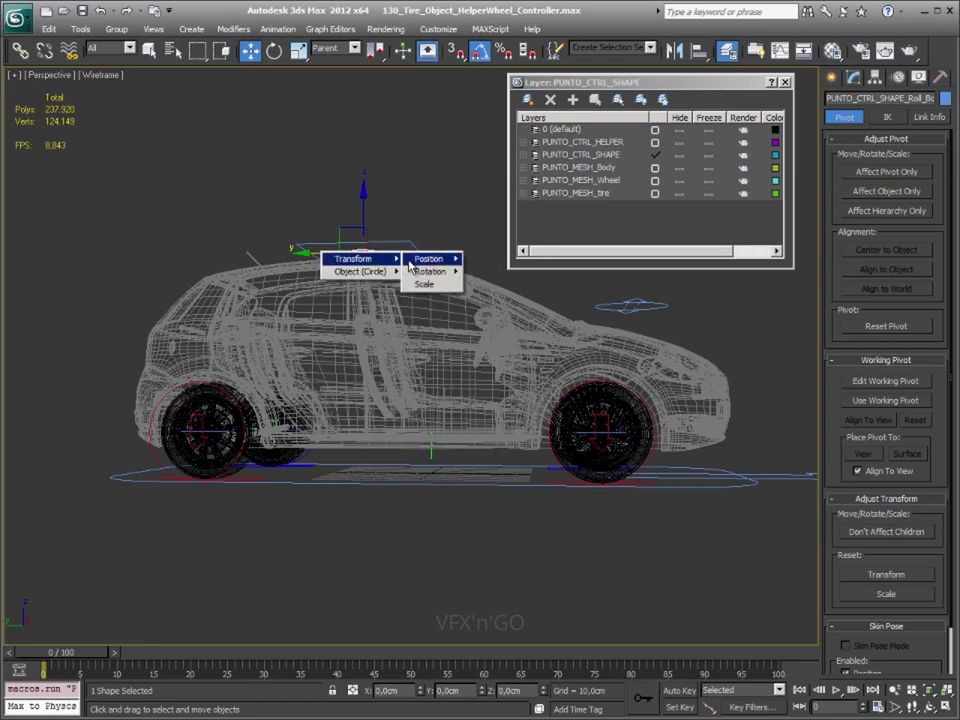
mouse_move(430, 259)
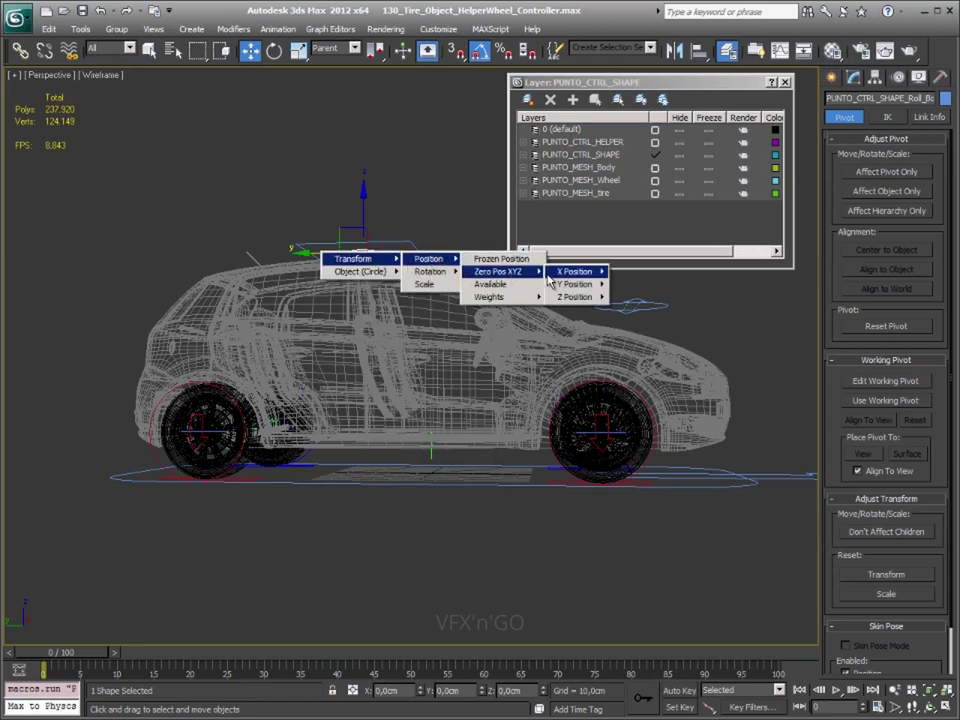
mouse_move(575, 271)
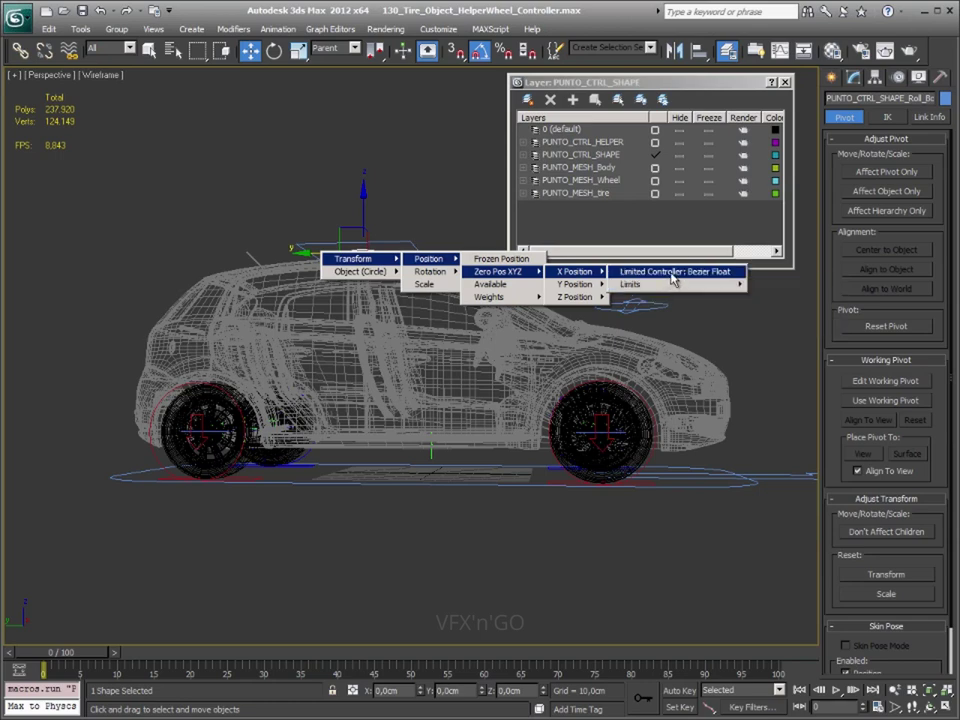
left_click(673, 272)
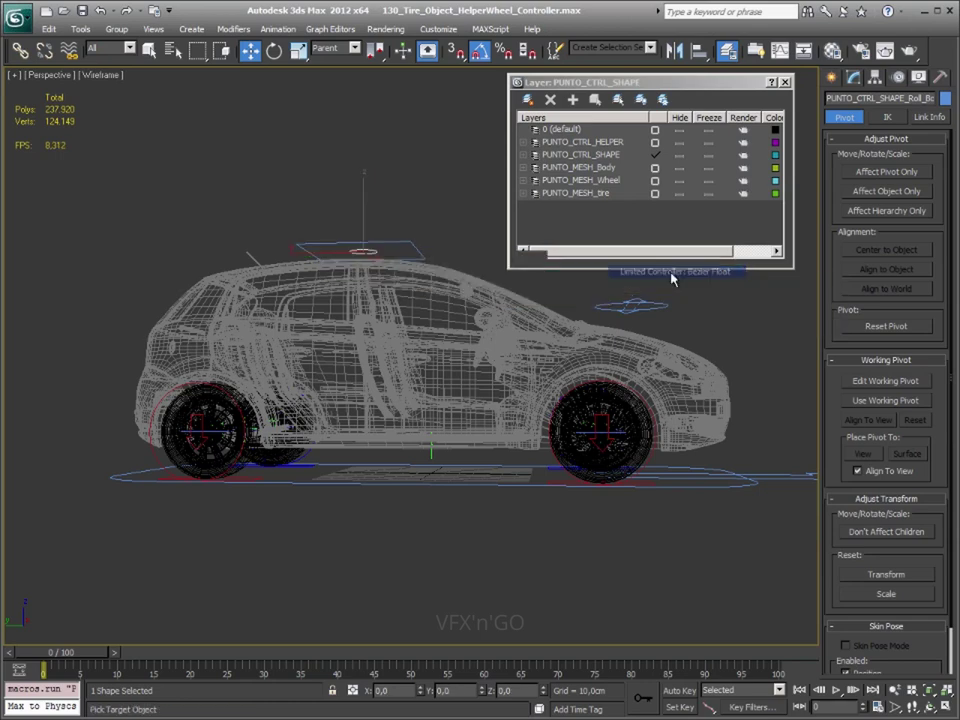
left_click(431, 457)
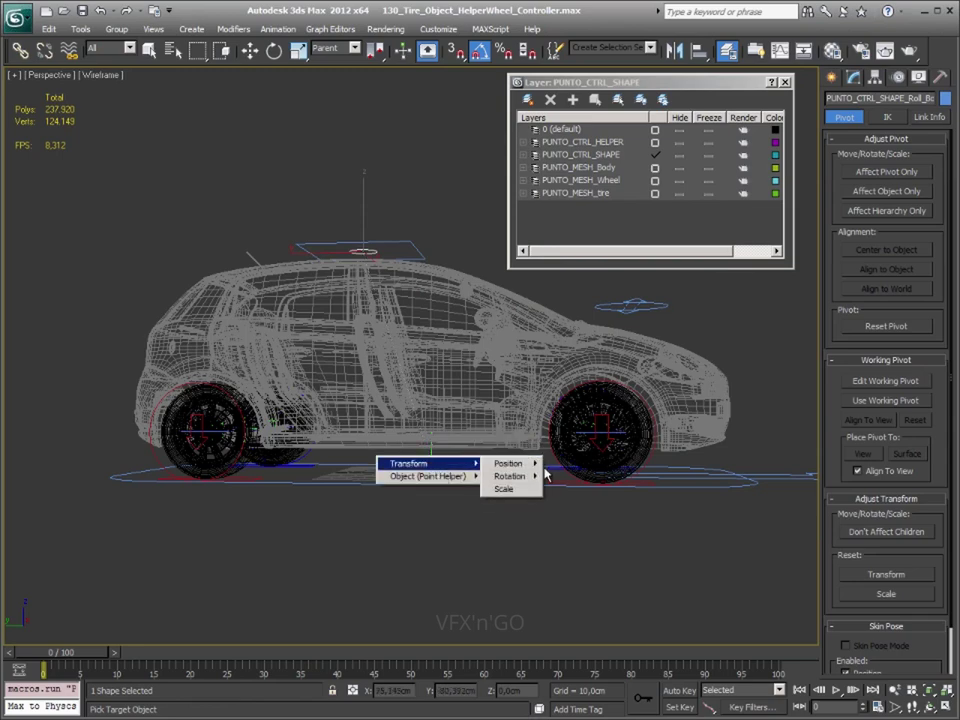
mouse_move(509, 476)
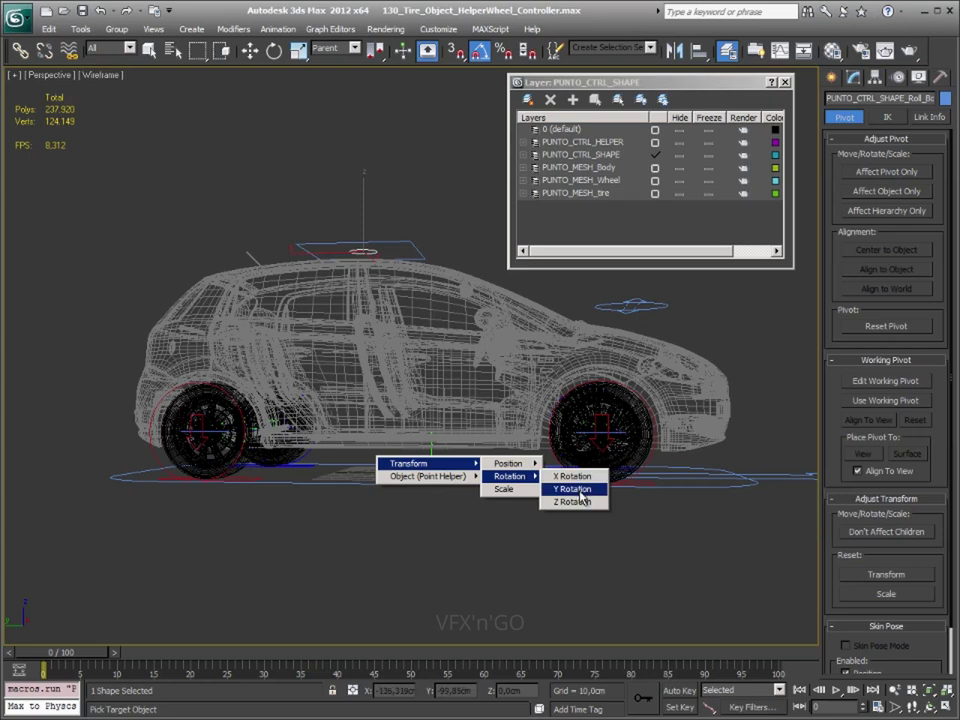
left_click(574, 489)
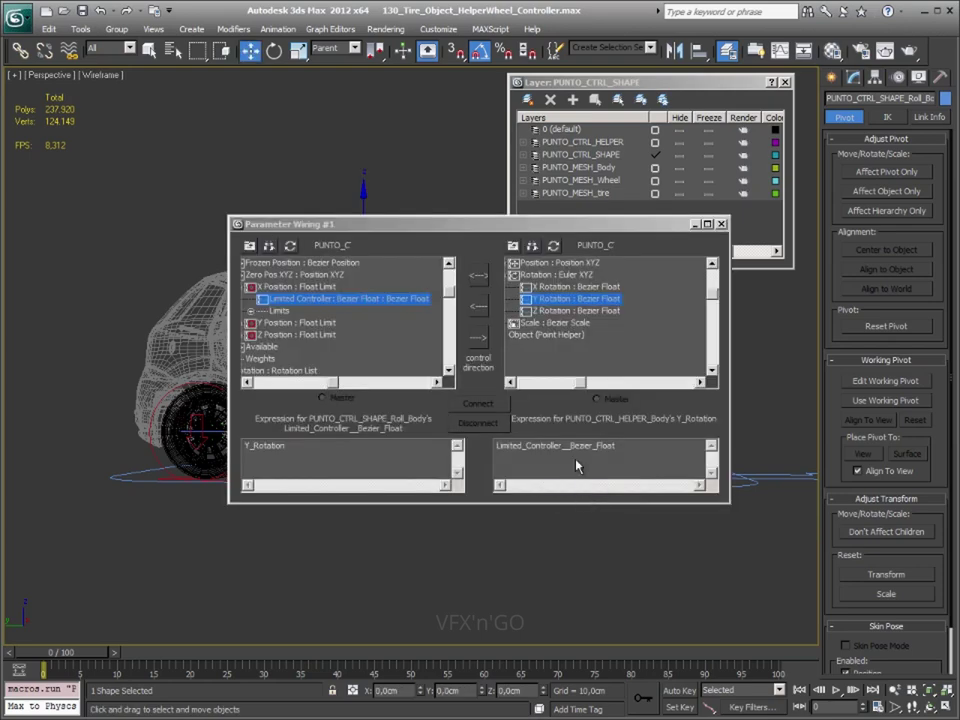
- Connect a one-way wire from the roof control's X position to the helper's Y rotation, test, and undo
left_click(478, 340)
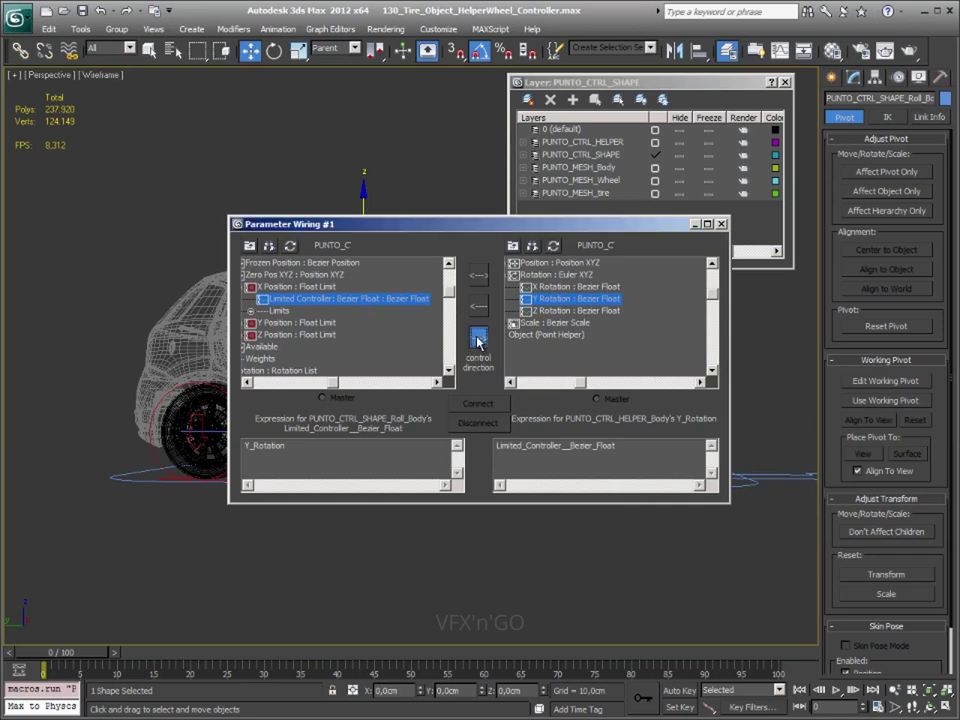
left_click(480, 405)
mouse_move(553, 226)
left_mouse_down()
mouse_move(545, 304)
mouse_move(645, 382)
left_mouse_up()
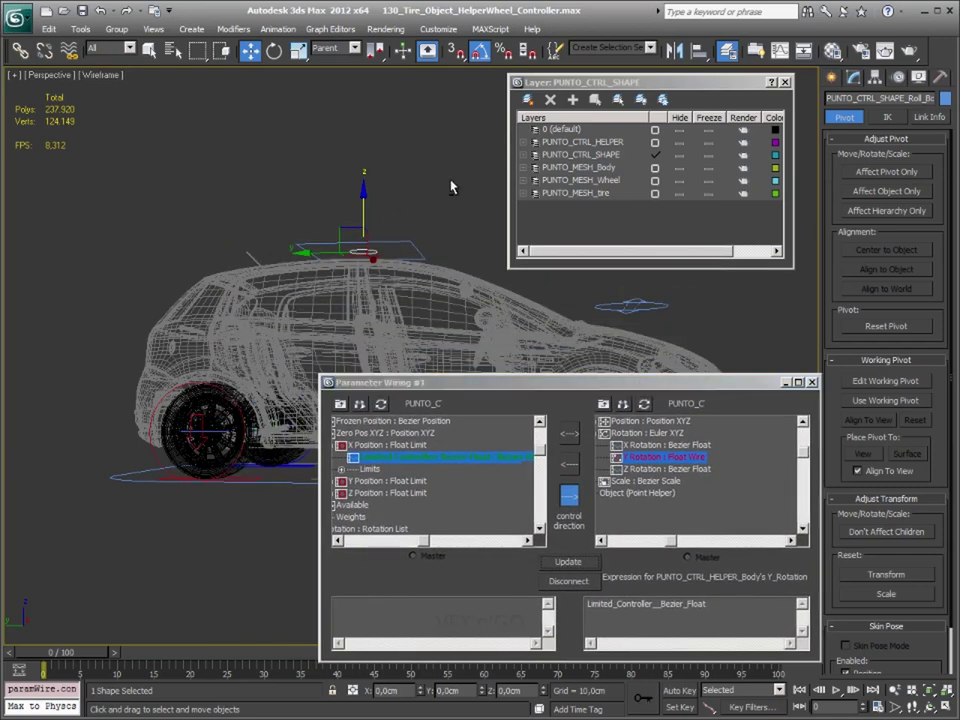
mouse_move(388, 210)
middle_mouse_down("alt")
mouse_move(418, 217)
mouse_move(327, 181)
middle_mouse_up("alt")
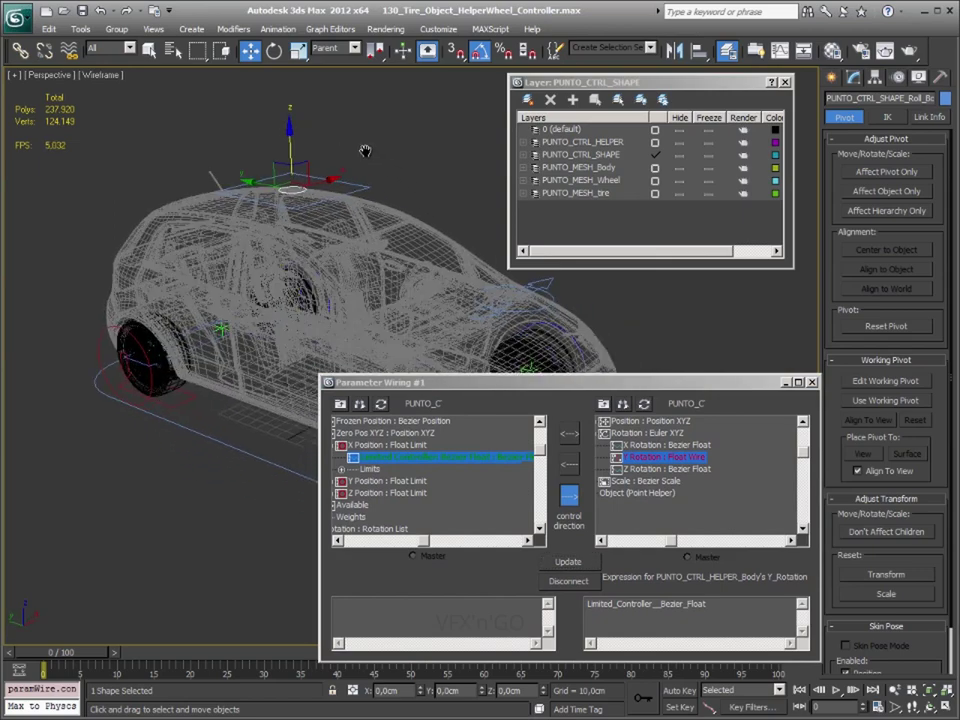
left_click_drag(327, 181, 342, 174)
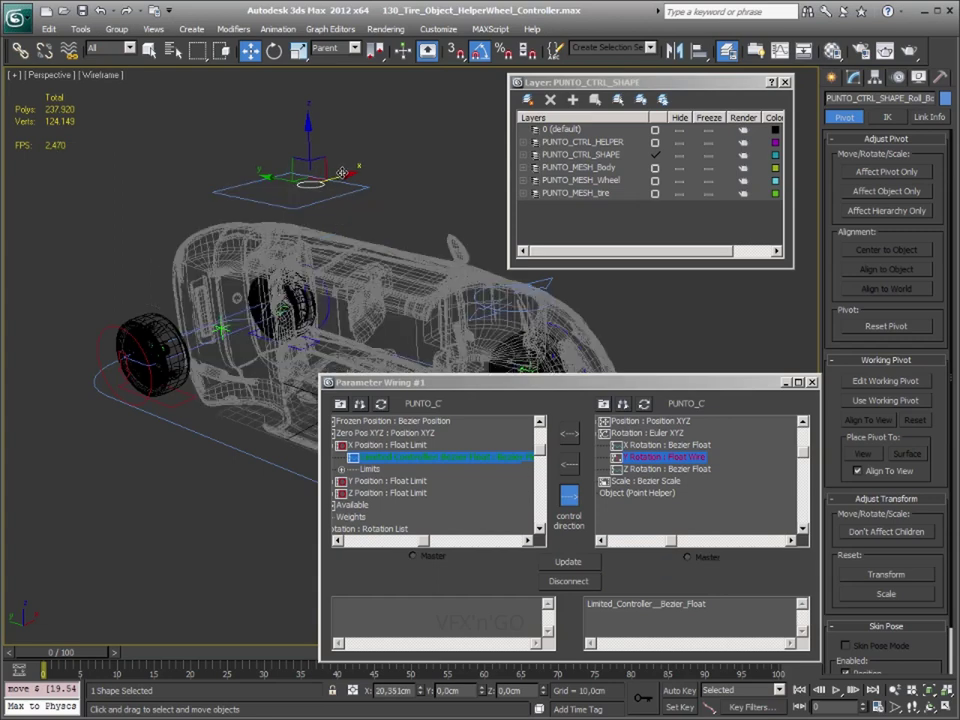
key("ctrl+z")
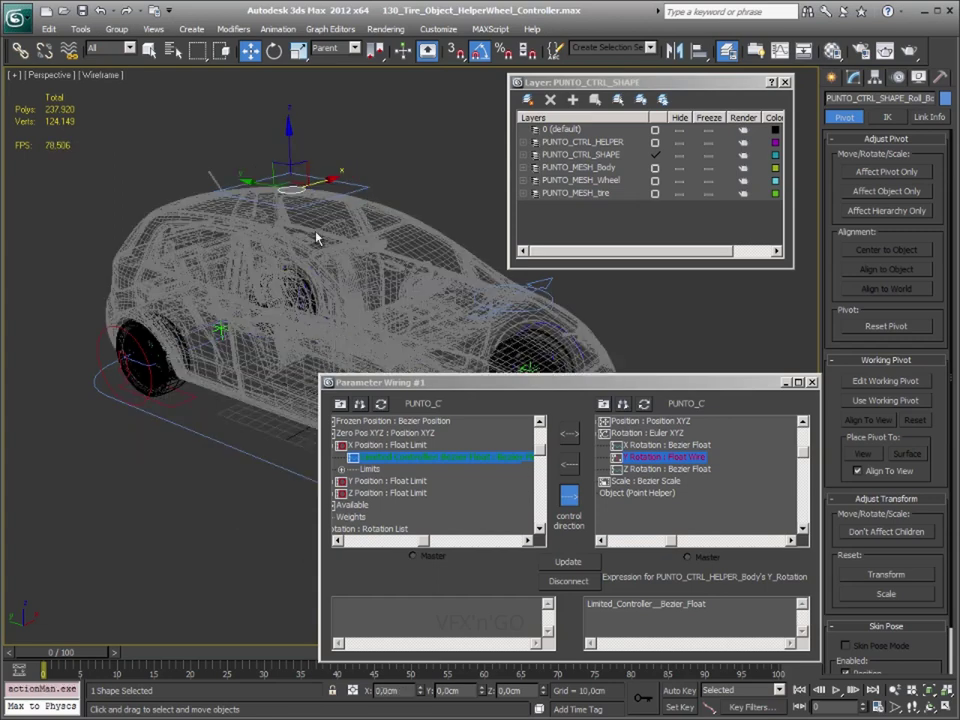
- Reposition and enlarge the Parameter Wiring dialog to edit the expression
left_click_drag(561, 386, 548, 386)
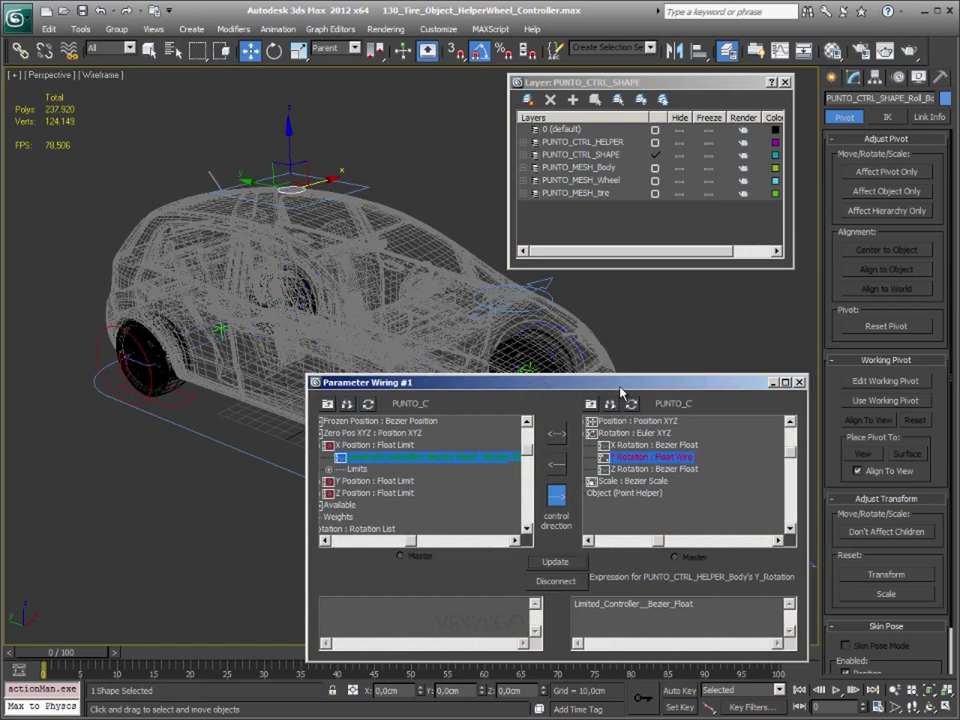
left_click_drag(621, 388, 609, 302)
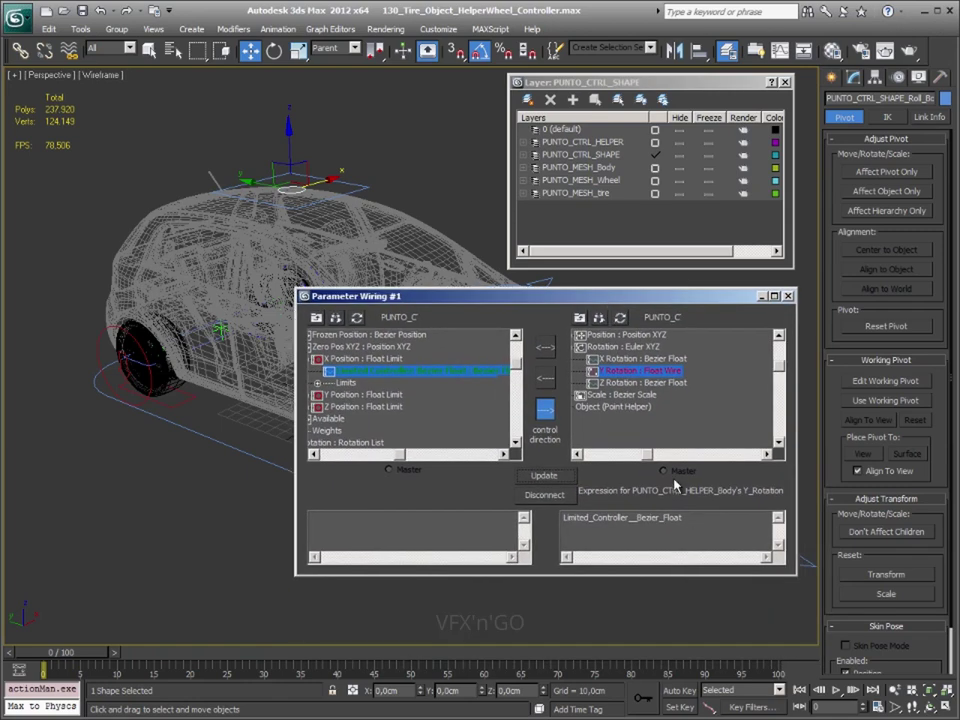
left_click_drag(669, 577, 669, 646)
type("/500")
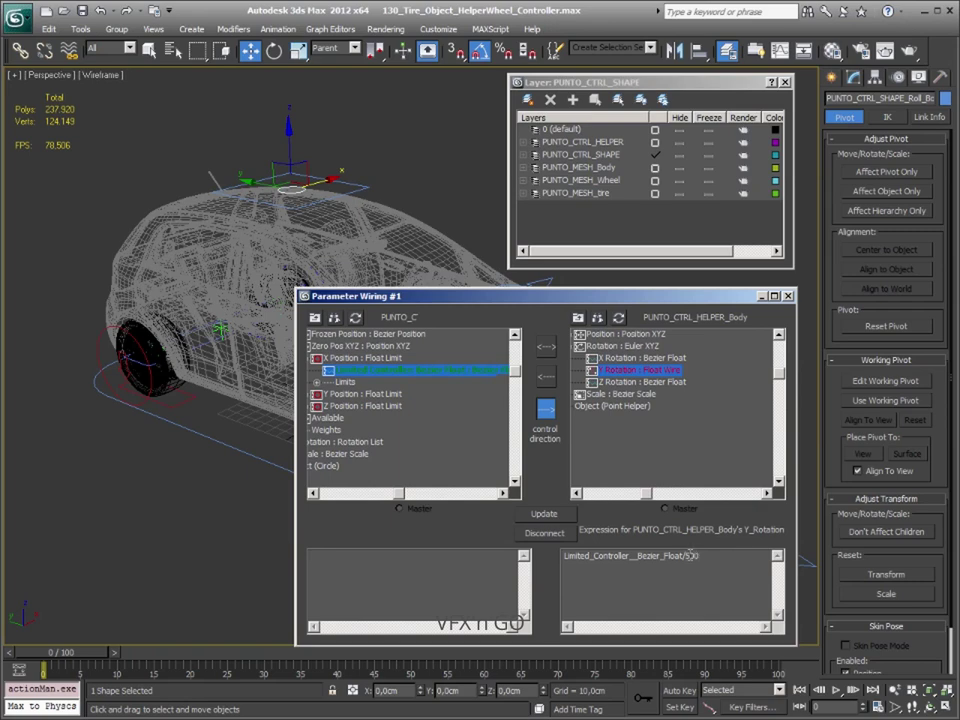
- Apply the /500 roll expression and slide the roof control to test the roll
left_click(544, 513)
middle_click_drag(420, 168, 320, 175, "alt")
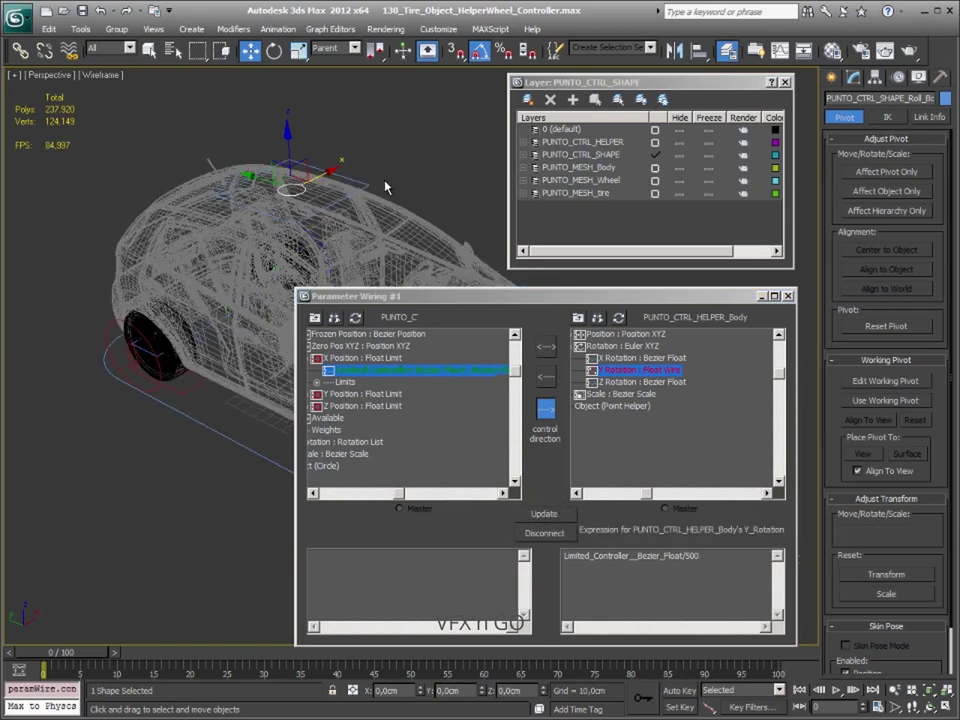
left_click_drag(322, 173, 372, 150)
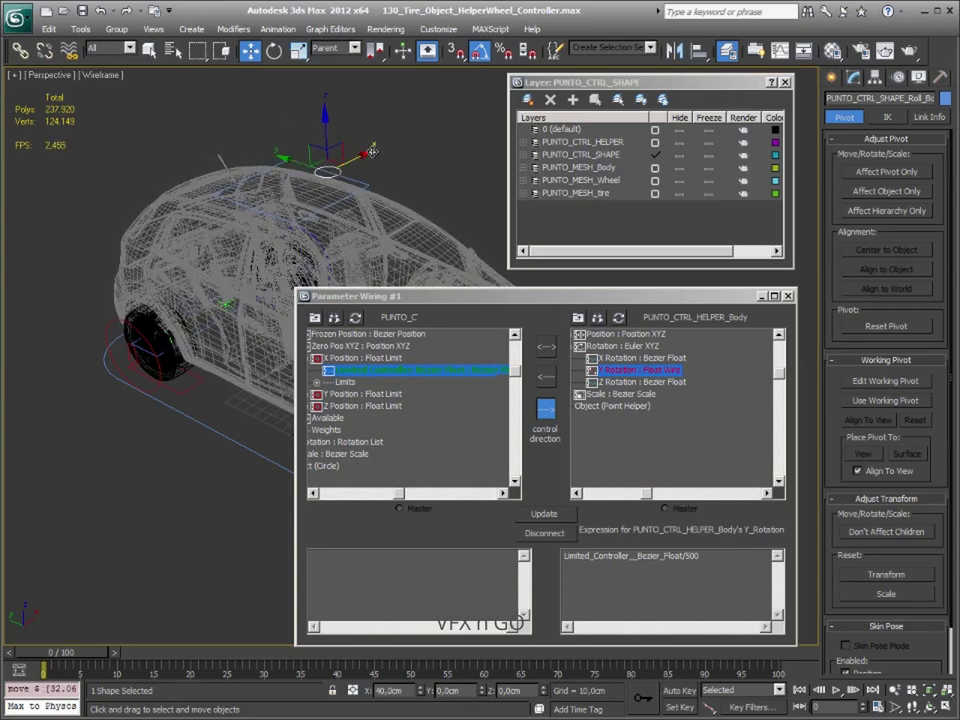
mouse_move(378, 175)
middle_mouse_down("alt")
mouse_move(370, 222)
mouse_move(333, 181)
mouse_move(330, 200)
middle_mouse_up("alt")
- Unfreeze all objects, switch to shaded view, and slide the roof control to roll the body
right_click(346, 191)
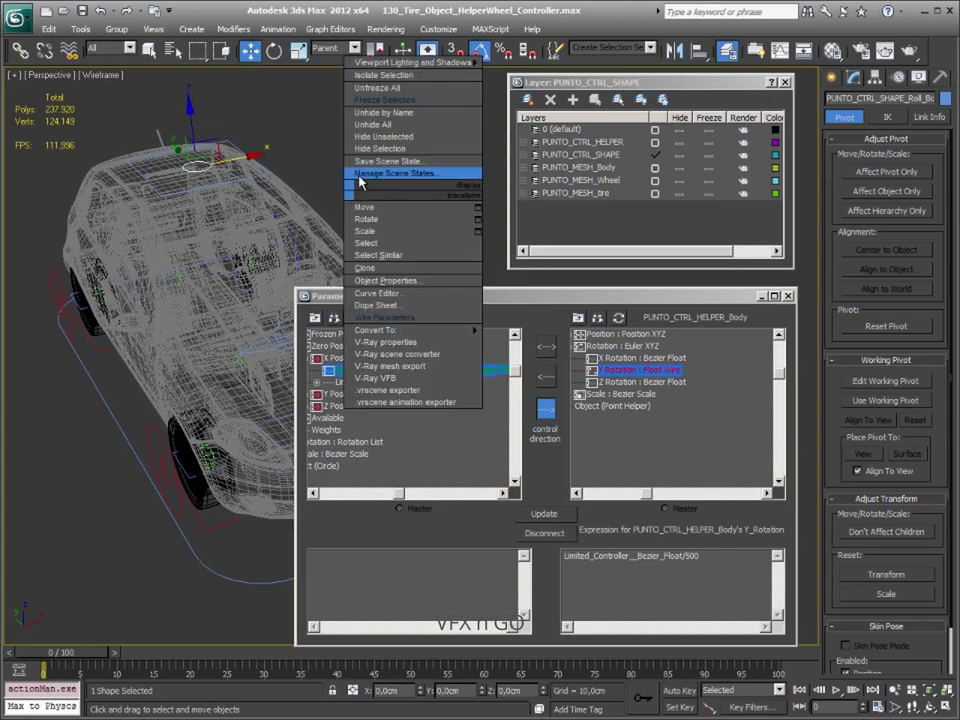
left_click(392, 91)
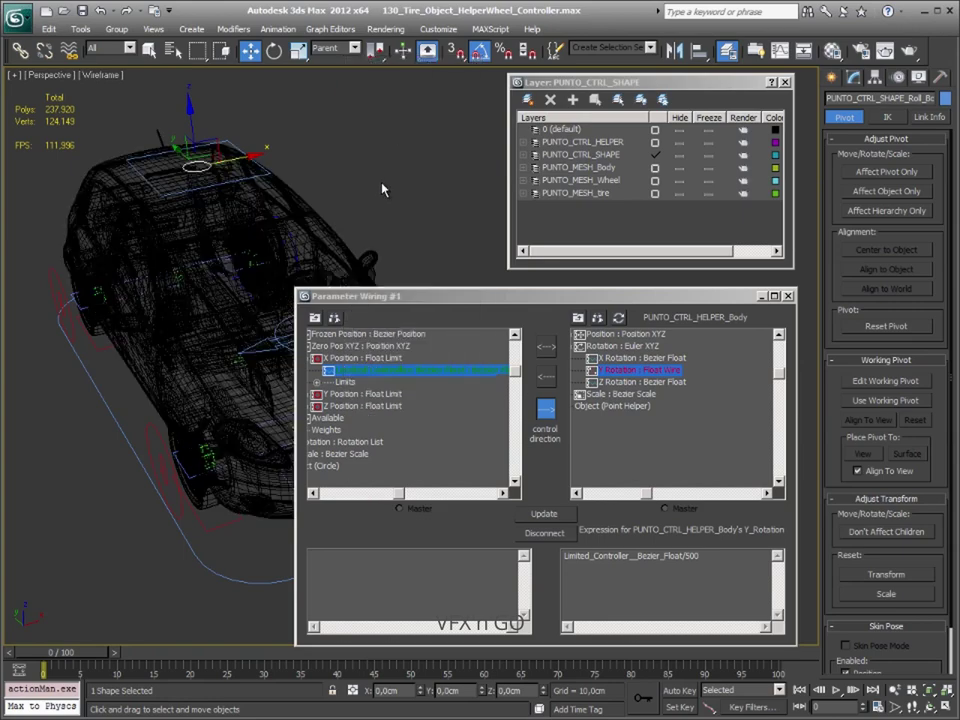
key("w")
key("F3")
mouse_move(332, 229)
middle_mouse_down("alt")
mouse_move(372, 194)
mouse_move(352, 188)
middle_mouse_up("alt")
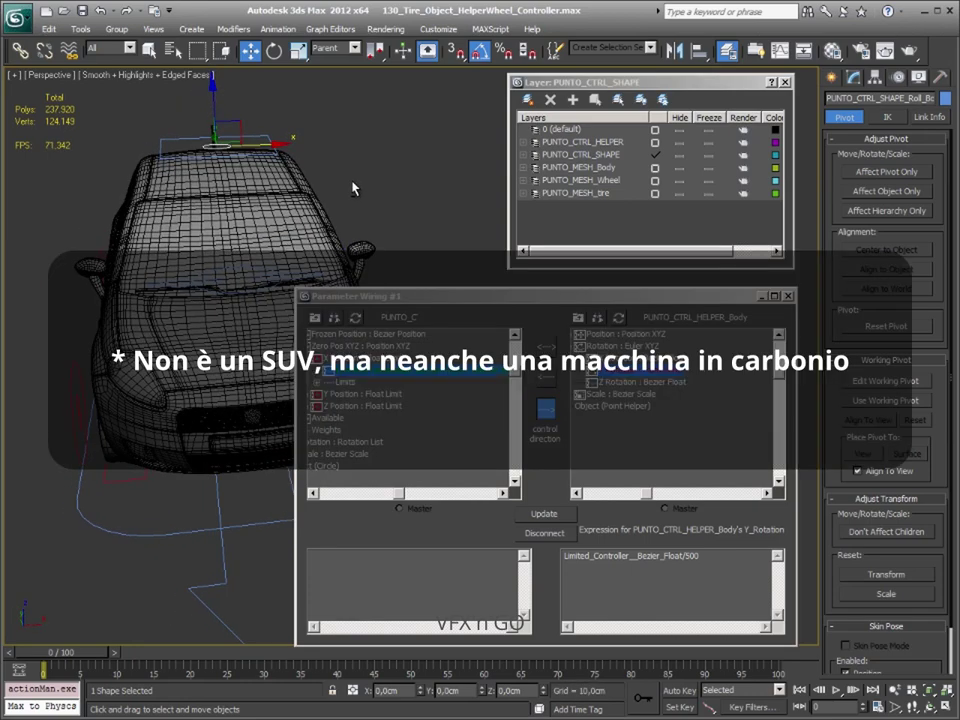
mouse_move(485, 306)
left_mouse_down()
mouse_move(510, 299)
mouse_move(553, 205)
mouse_move(614, 189)
left_mouse_up()
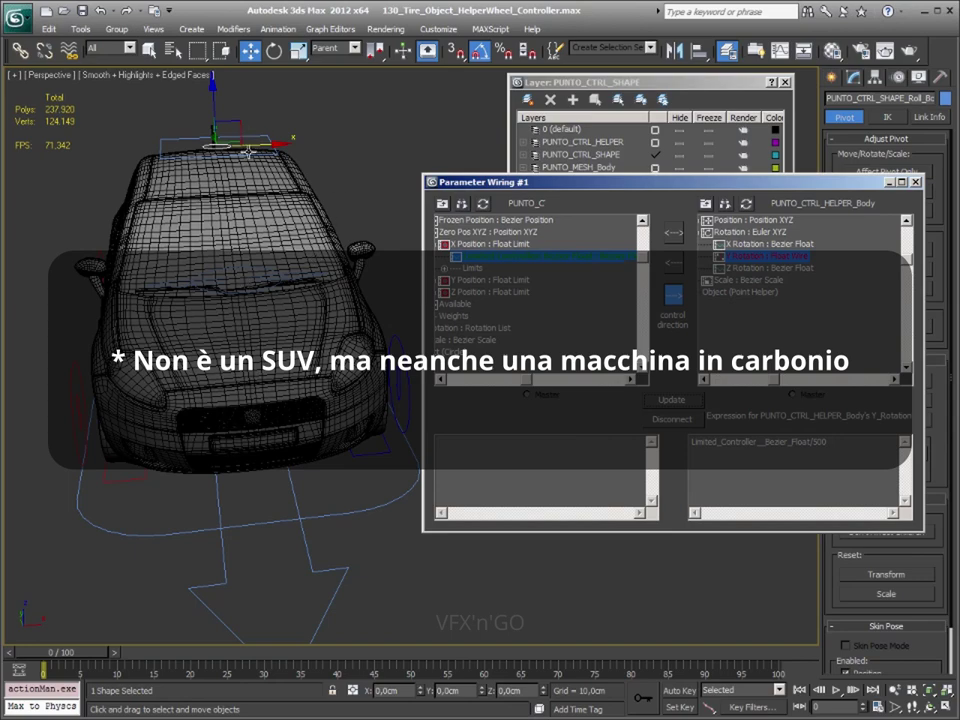
middle_click_drag(337, 163, 348, 214, "alt")
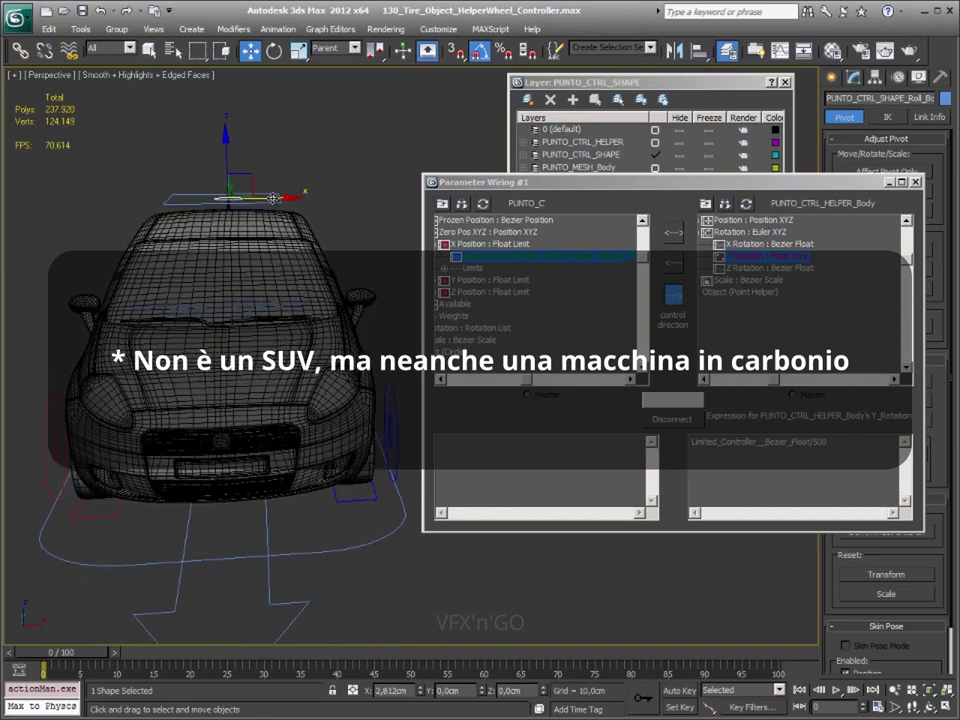
left_click_drag(275, 199, 325, 199)
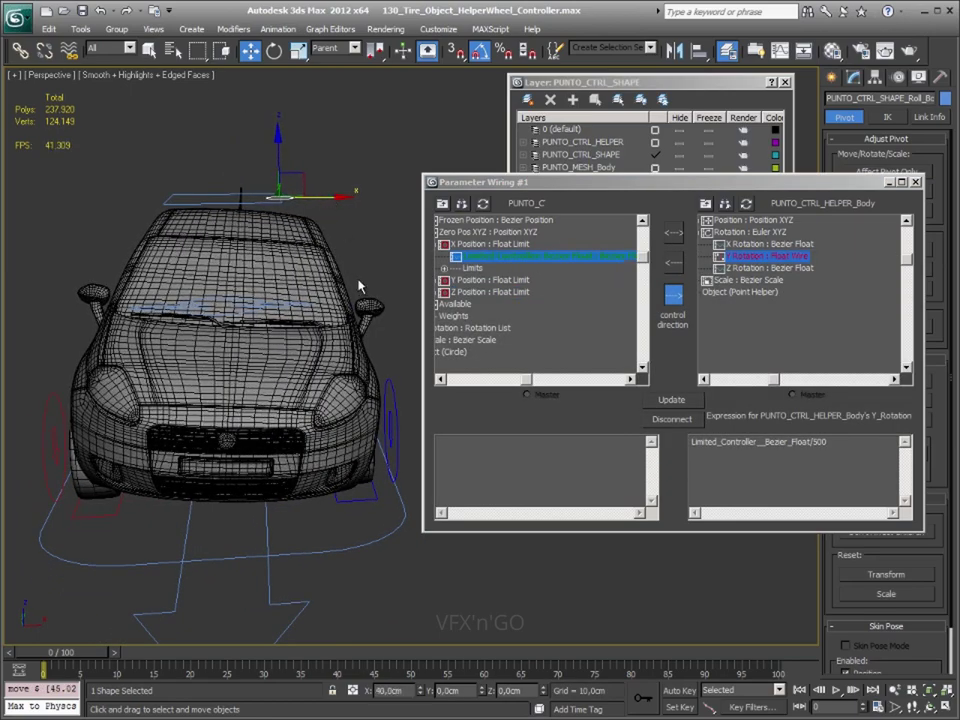
mouse_move(325, 199)
middle_mouse_down("alt")
mouse_move(343, 285)
mouse_move(326, 270)
mouse_move(407, 274)
mouse_move(337, 272)
mouse_move(349, 273)
middle_mouse_up("alt")
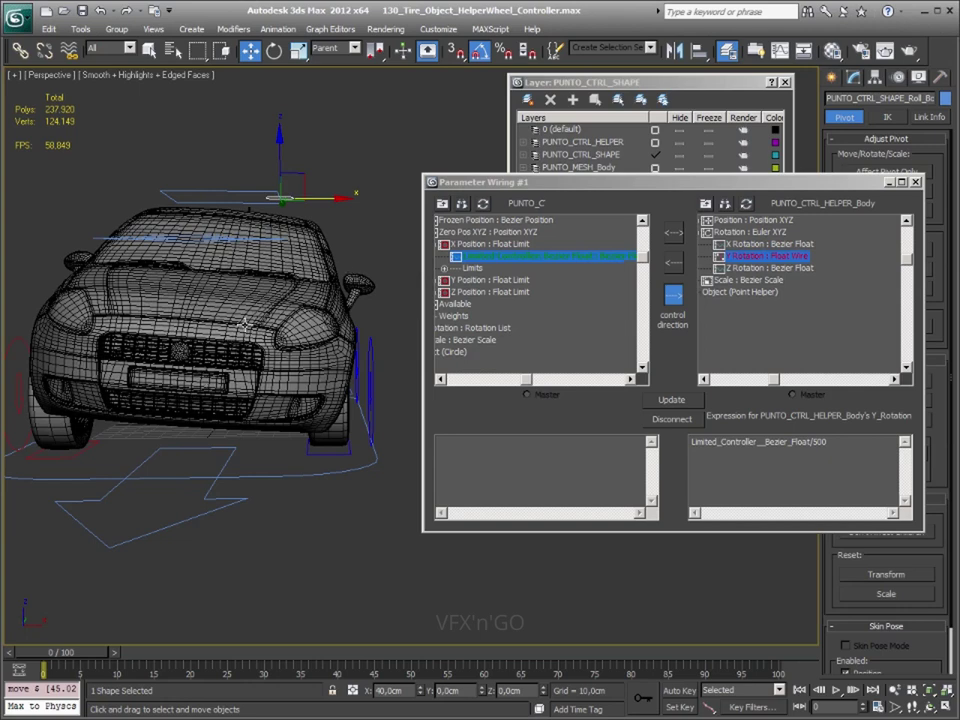
- Change the roll expression's divisor to 1000, test-slide the roof control, then undo the move
middle_click_drag(250, 240, 202, 249, "alt")
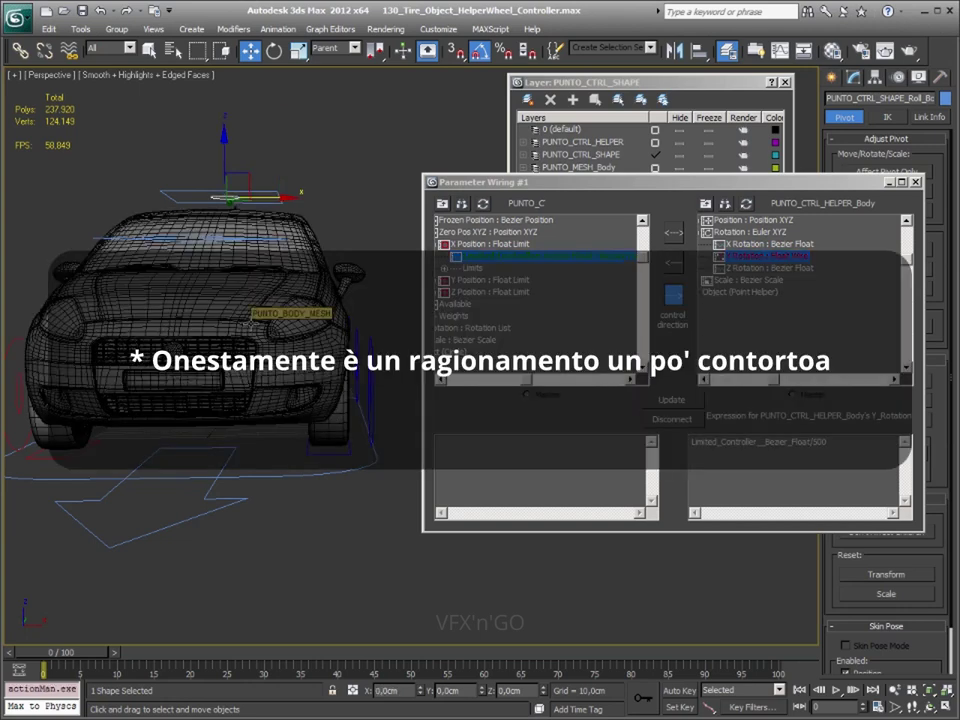
left_click(815, 441)
type("72")
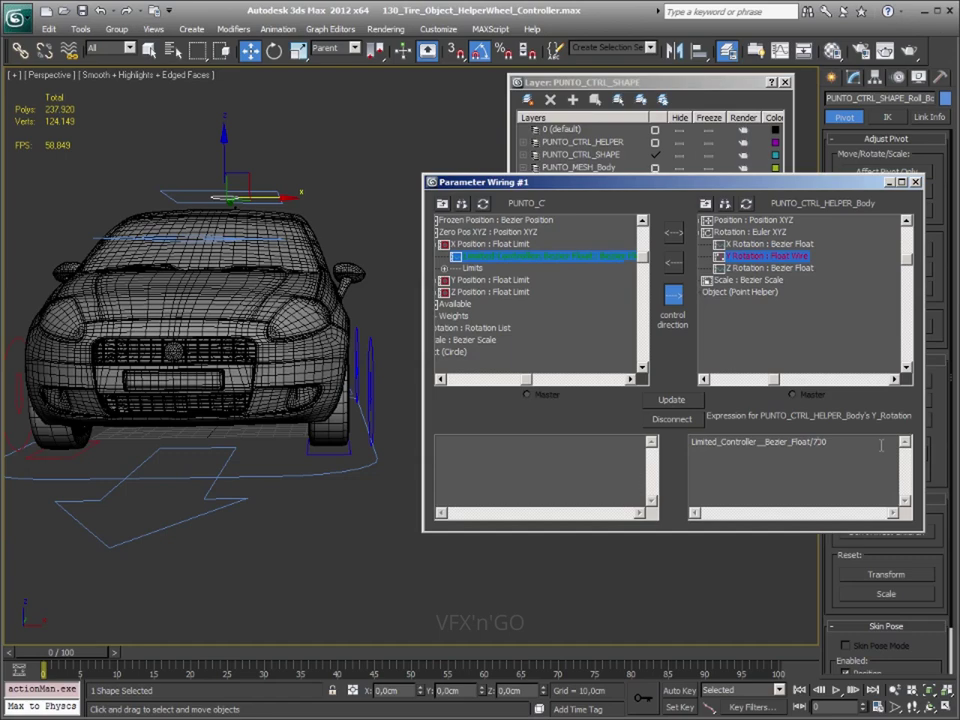
key("BackSpace")
key("BackSpace")
type("00")
mouse_move(288, 207)
left_mouse_down()
mouse_move(330, 198)
mouse_move(222, 198)
mouse_move(280, 197)
left_mouse_up()
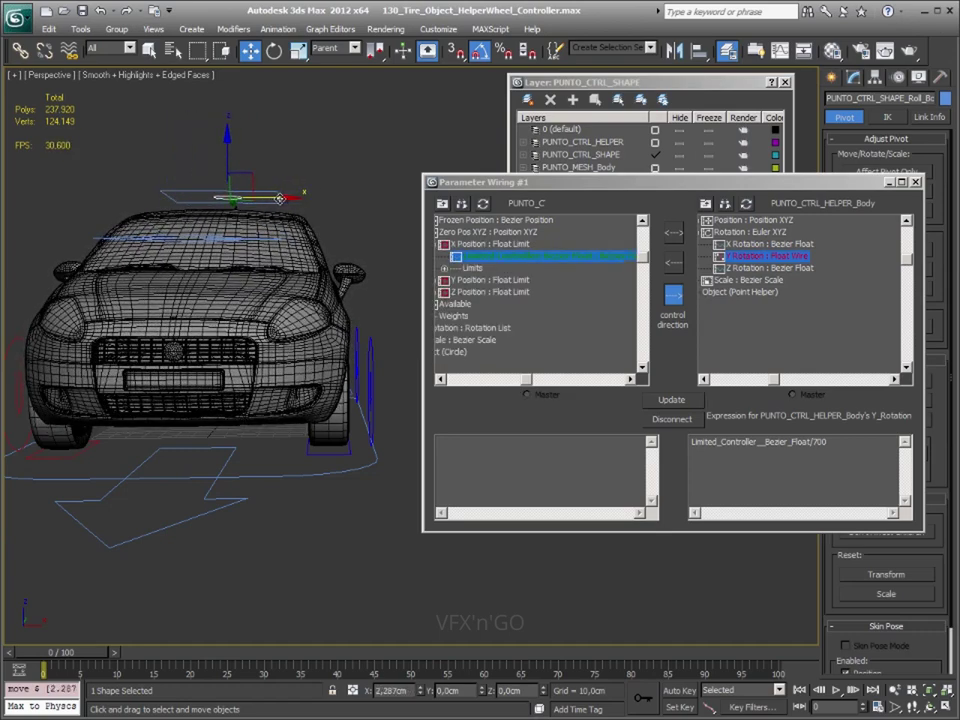
mouse_move(281, 197)
left_mouse_down()
mouse_move(219, 199)
mouse_move(358, 201)
mouse_move(140, 200)
mouse_move(328, 202)
left_mouse_up()
key("ctrl+z")
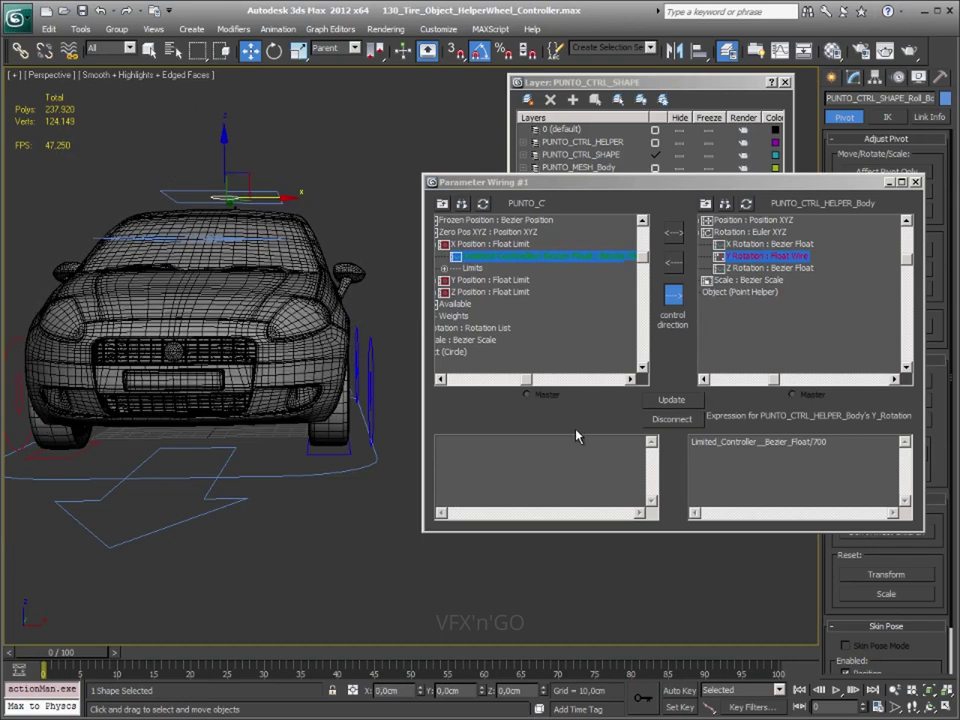
- Apply the Limited_Controller__Bezier_Float/1000 expression and test the new roll with the roof control
left_click(816, 441)
type("1000")
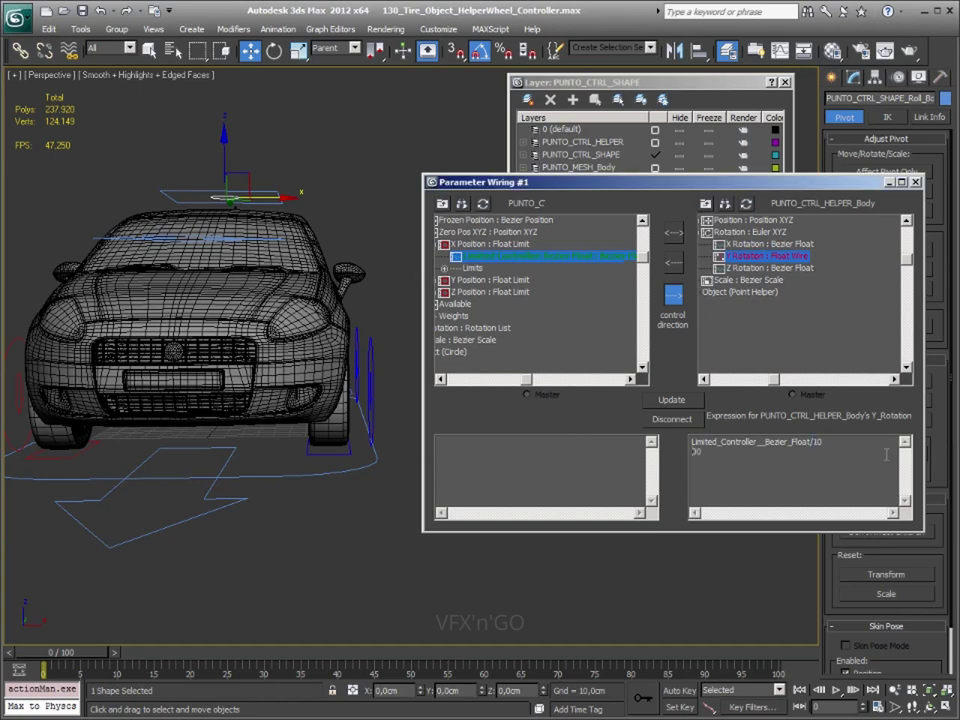
left_click(686, 398)
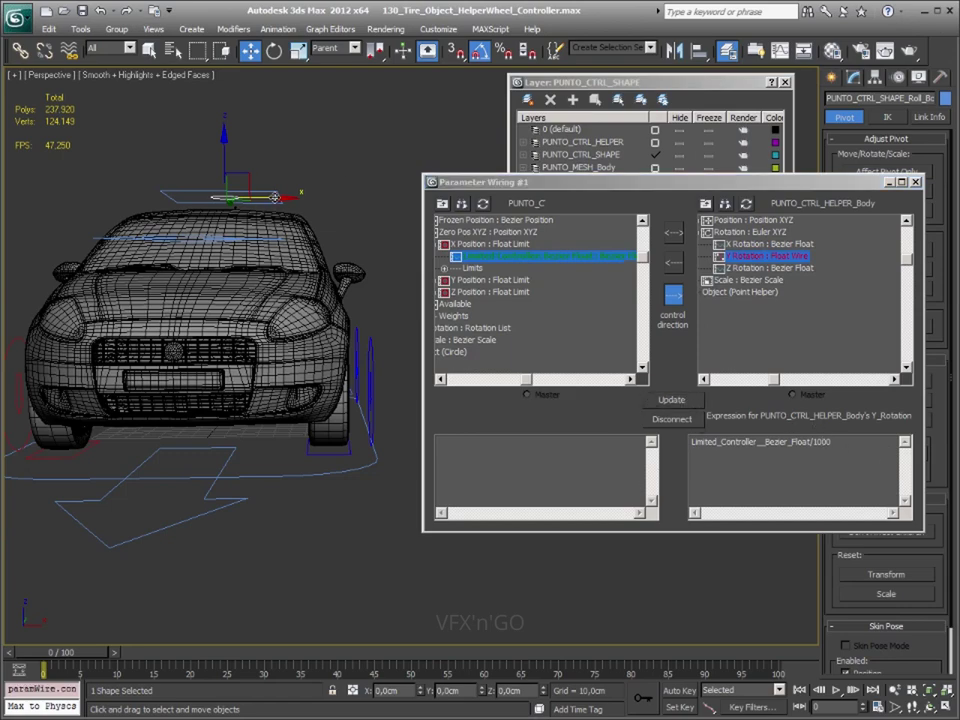
mouse_move(276, 197)
left_mouse_down()
mouse_move(354, 206)
mouse_move(281, 206)
left_mouse_up()
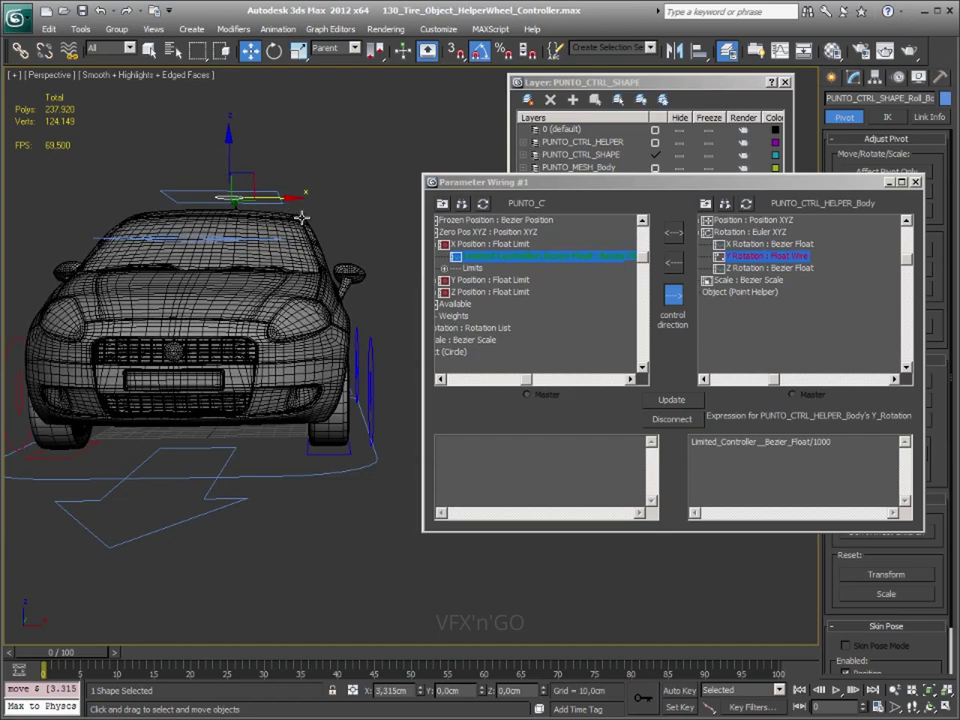
scroll(290, 230, "up", 1)
scroll(292, 260, "up", 1)
scroll(292, 266, "up", 2)
middle_click_drag(292, 266, 224, 211, "alt")
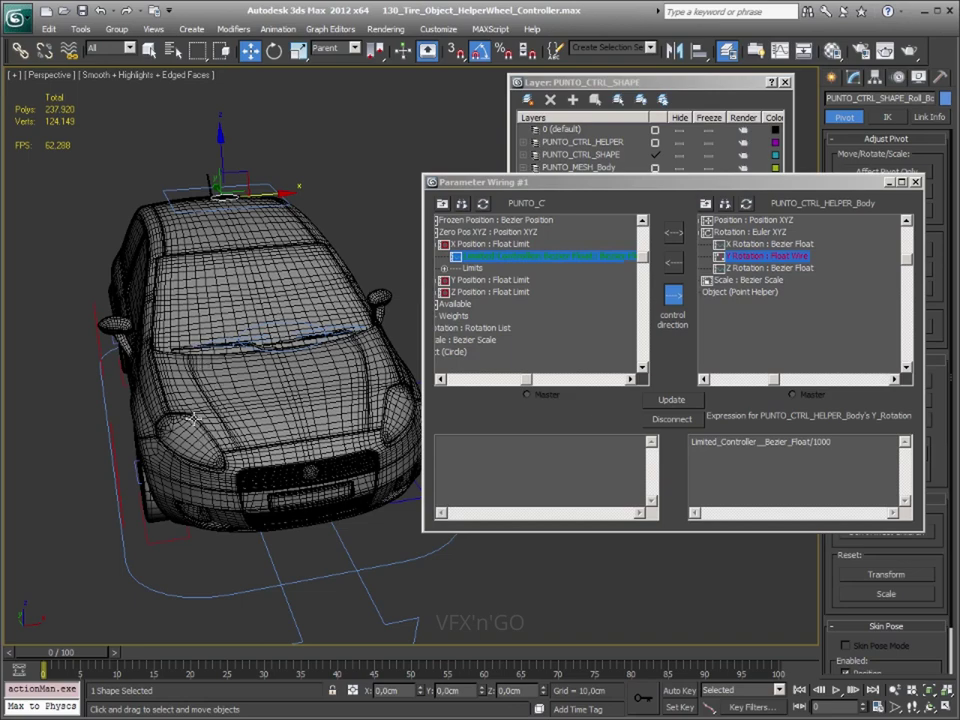
middle_click_drag(193, 418, 281, 364, "alt")
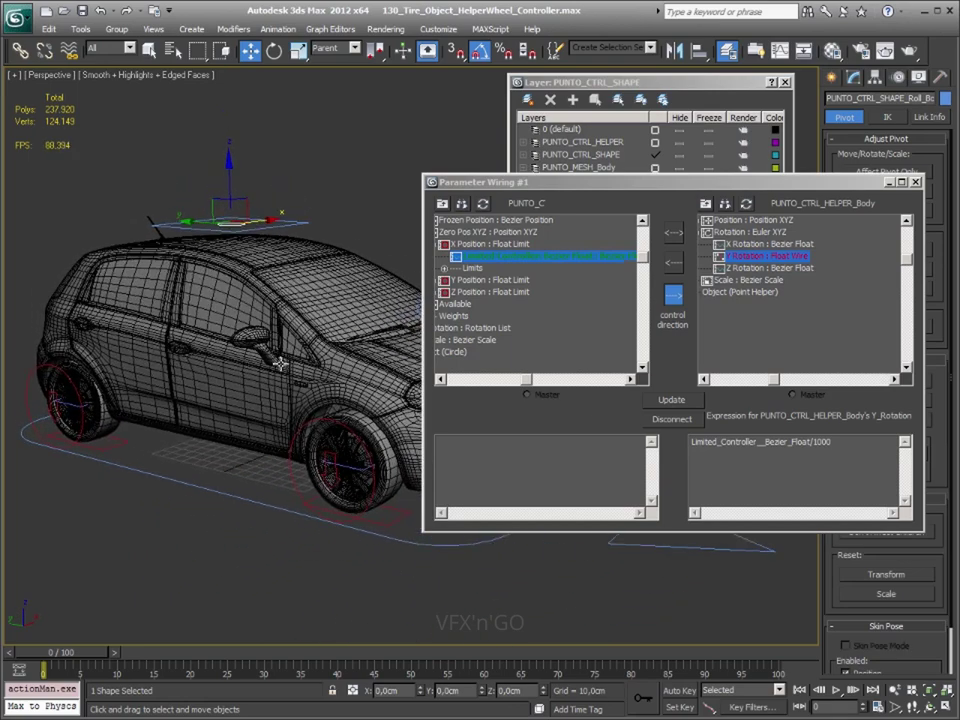
- Close the old wiring window, then pair the roof shape's Y Position Limited Controller with PUNTO_CTRL_HELPER_Body's X Rotation
right_click(233, 221)
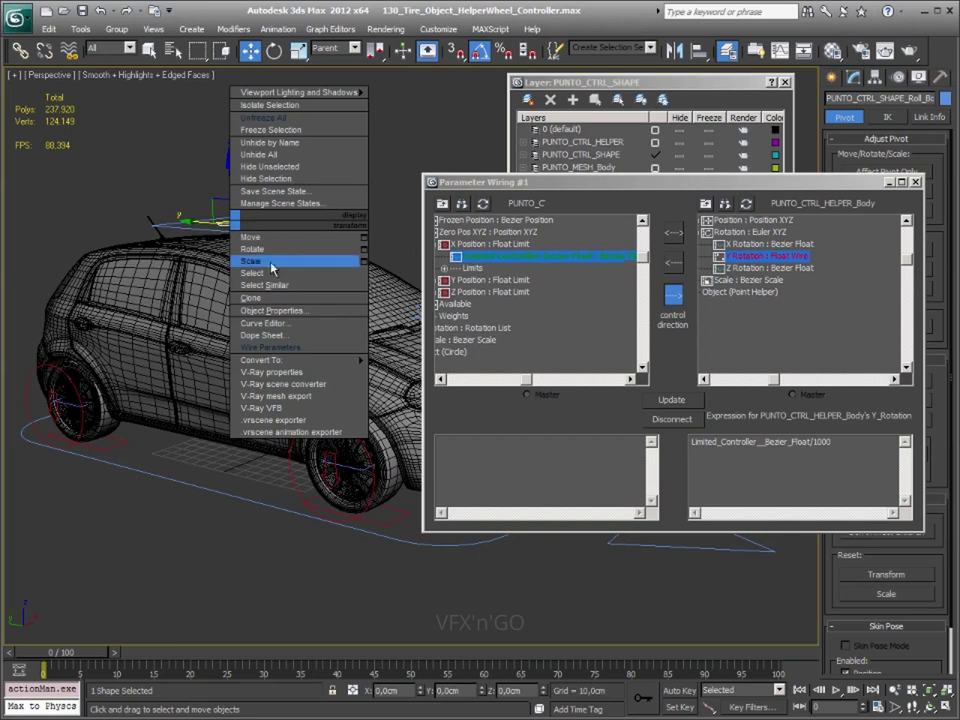
left_click(915, 182)
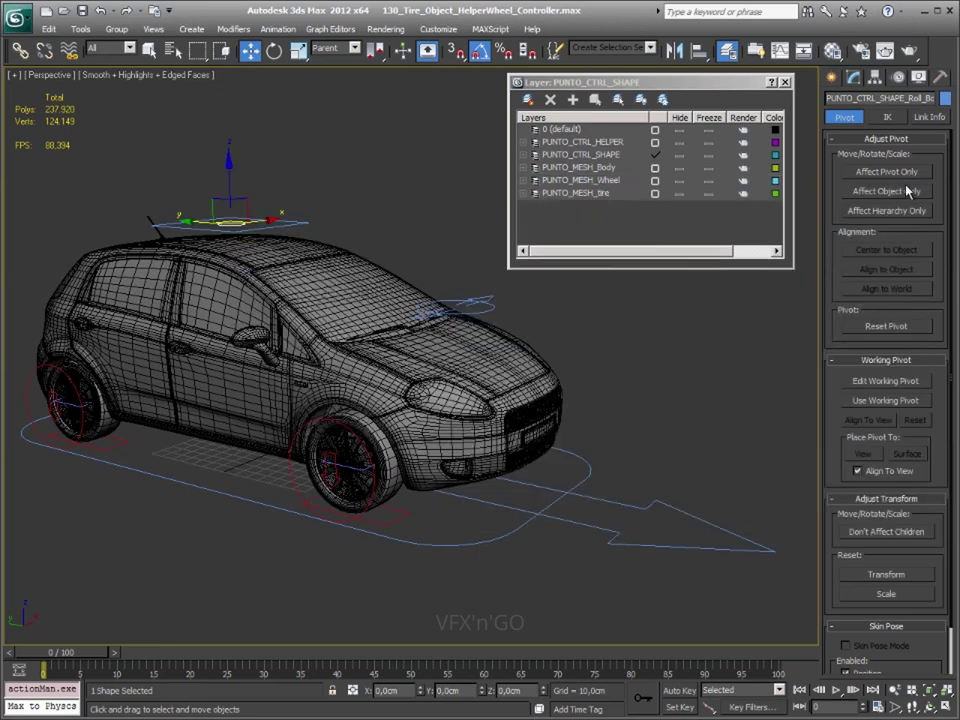
right_click(218, 222)
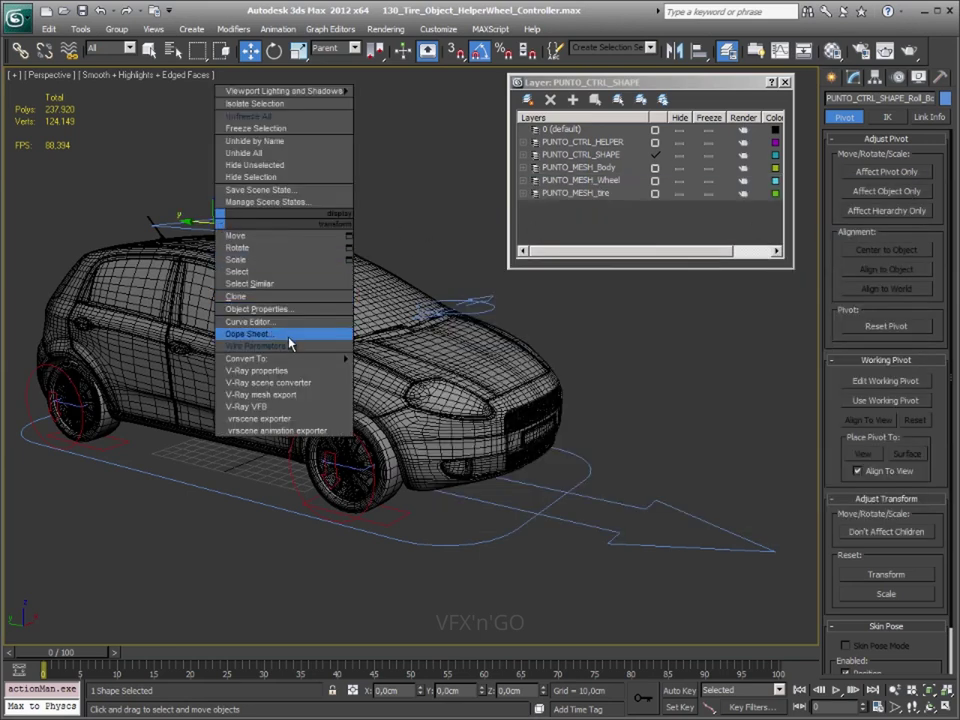
left_click(255, 345)
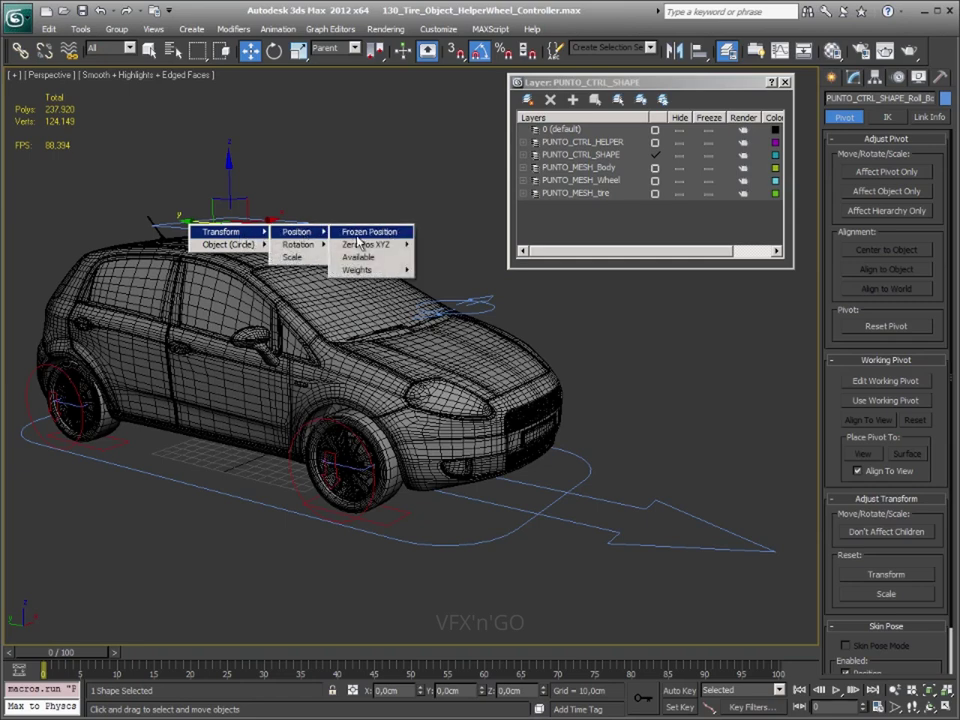
mouse_move(366, 244)
mouse_move(443, 257)
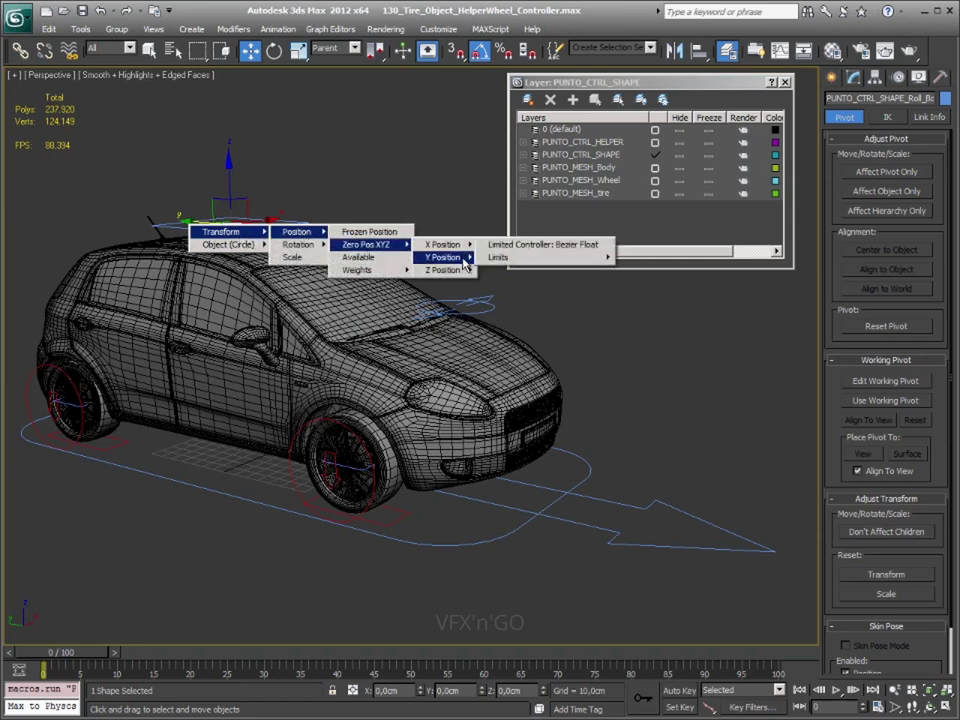
left_click(553, 264)
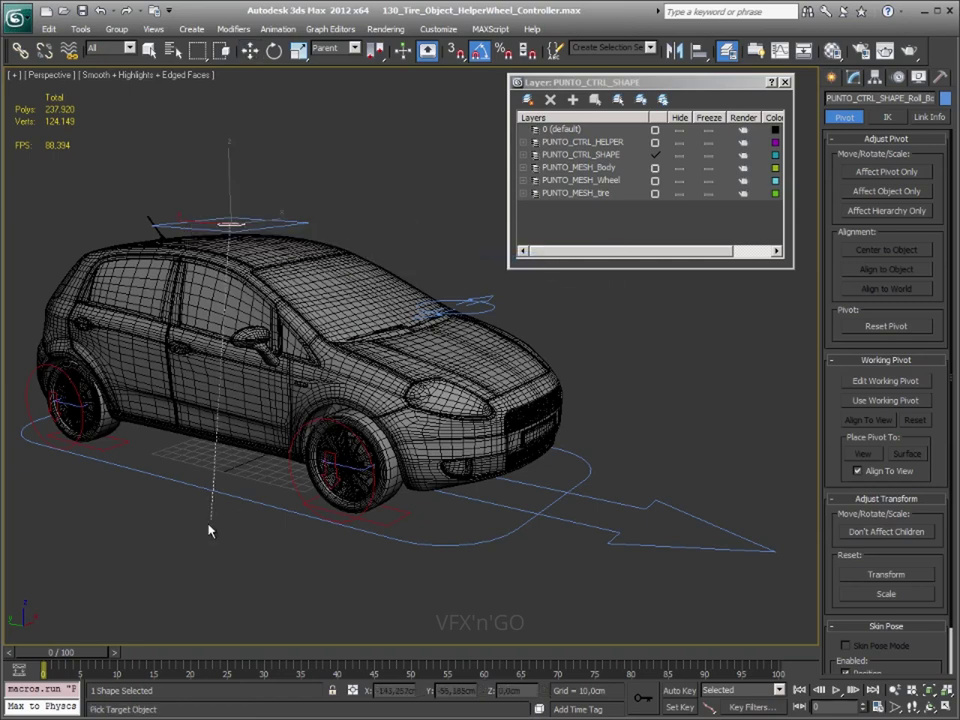
middle_click_drag(231, 482, 268, 452, "alt")
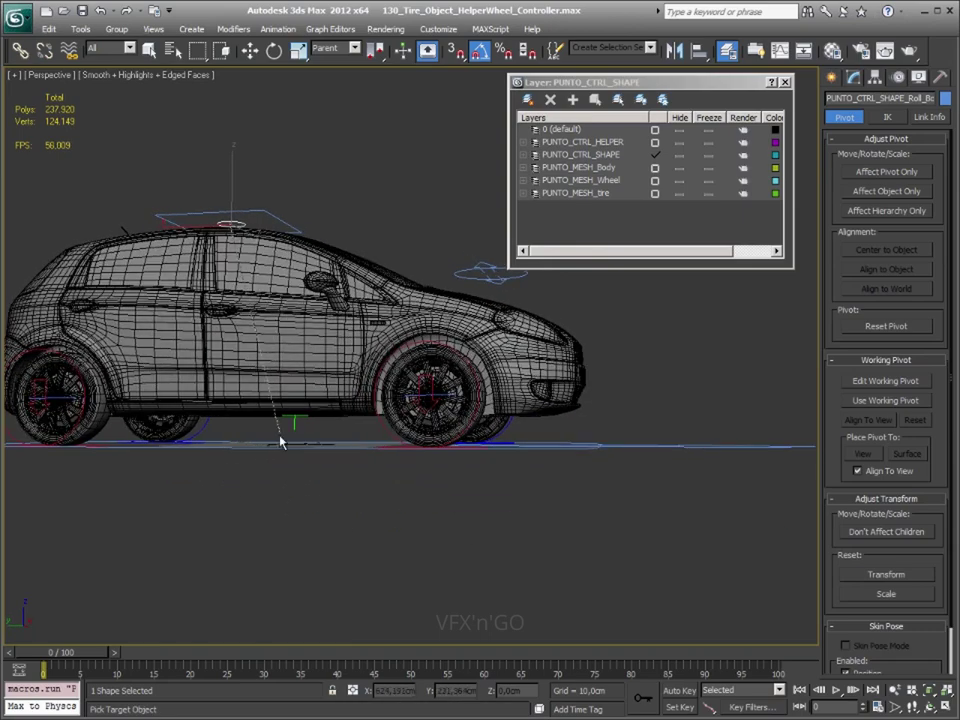
left_click(297, 428)
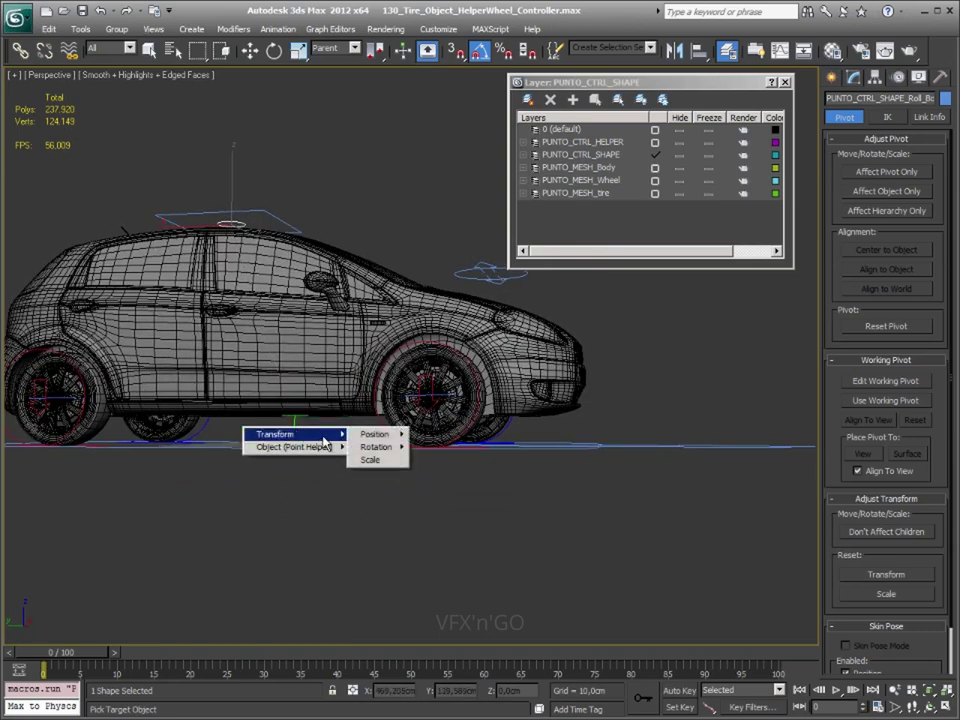
mouse_move(376, 447)
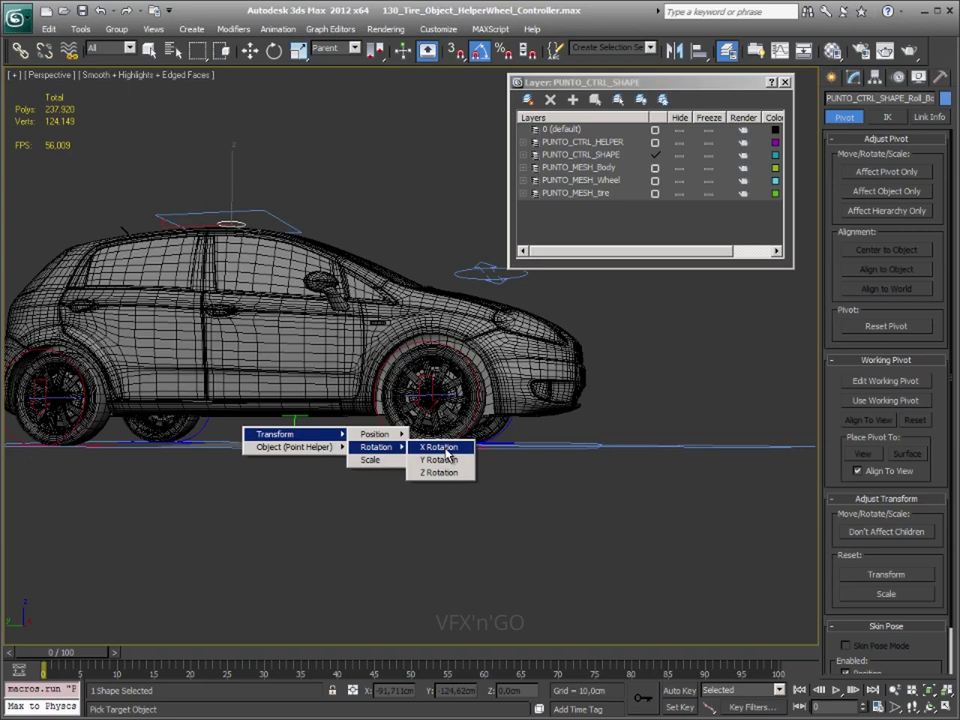
left_click(440, 447)
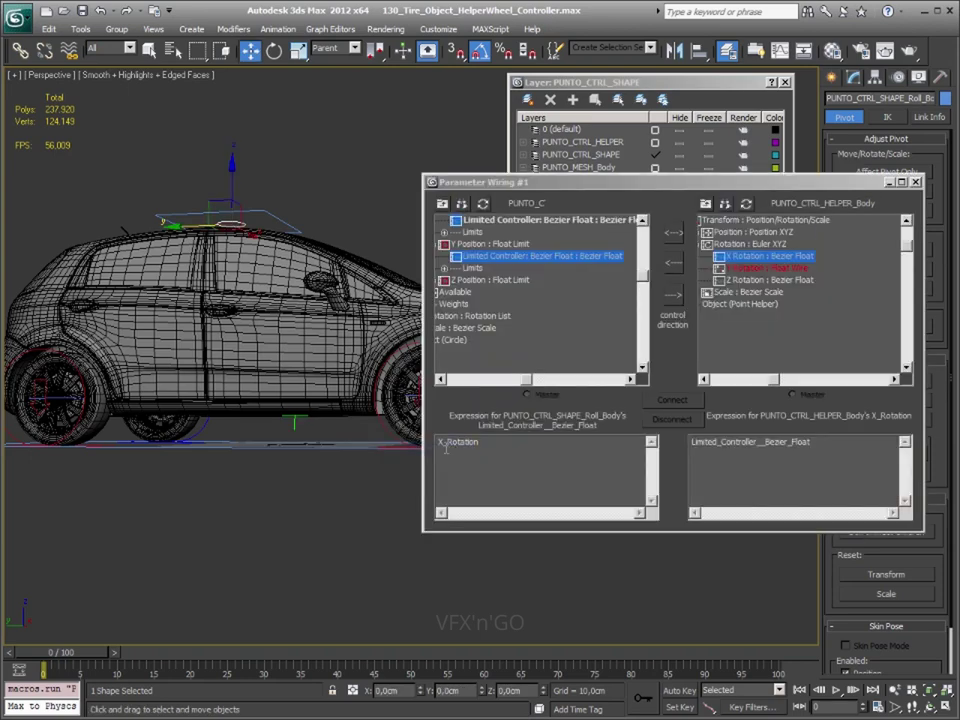
- Connect the wire so the shape's Y position drives the helper's X Rotation, then test it
left_click(673, 294)
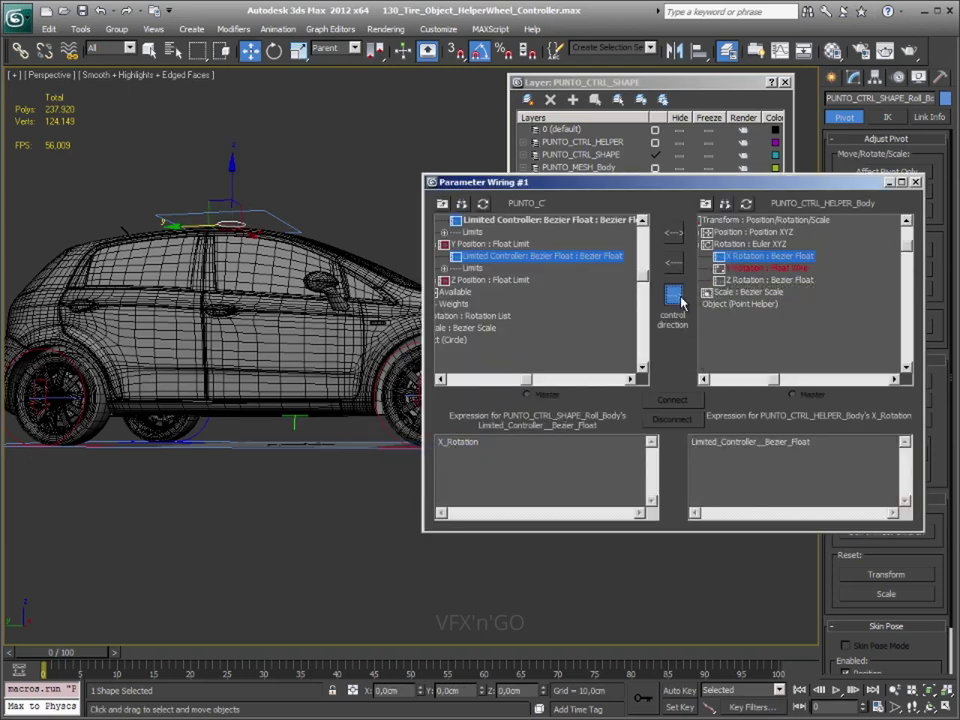
left_click(684, 401)
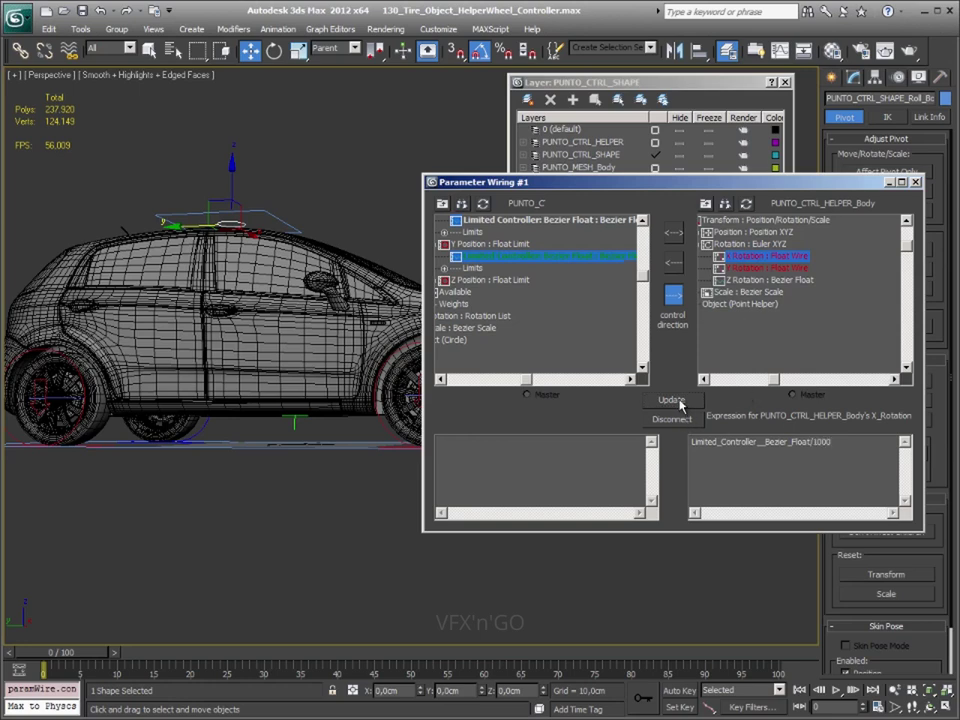
mouse_move(240, 226)
left_mouse_down()
mouse_move(171, 228)
mouse_move(342, 298)
left_mouse_up()
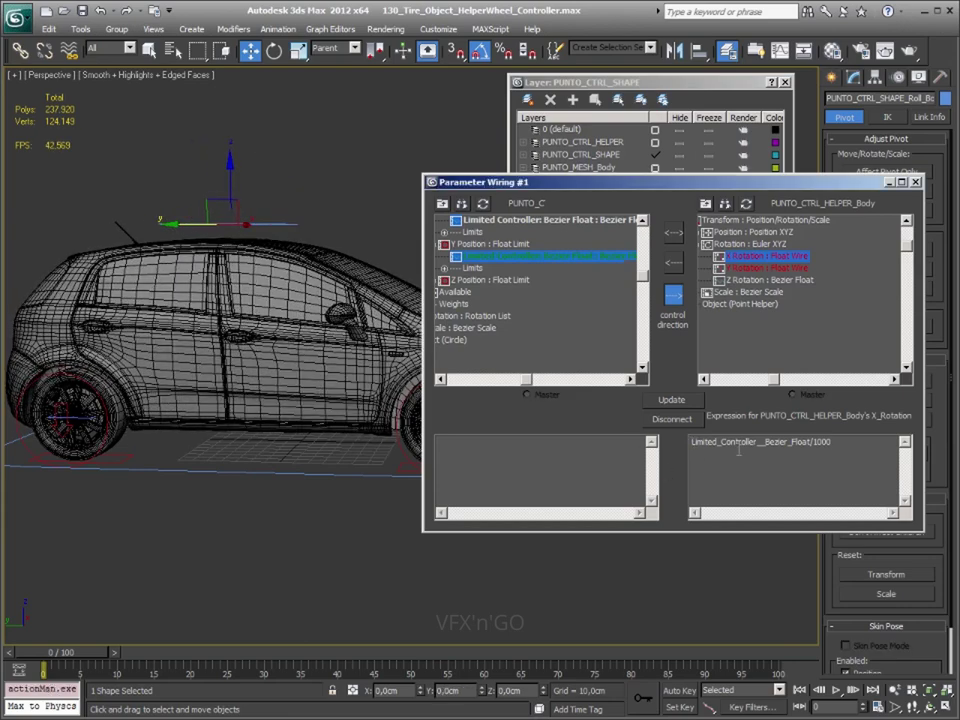
- Invert the expression with a minus sign, apply it, and test then undo the roll
type("-")
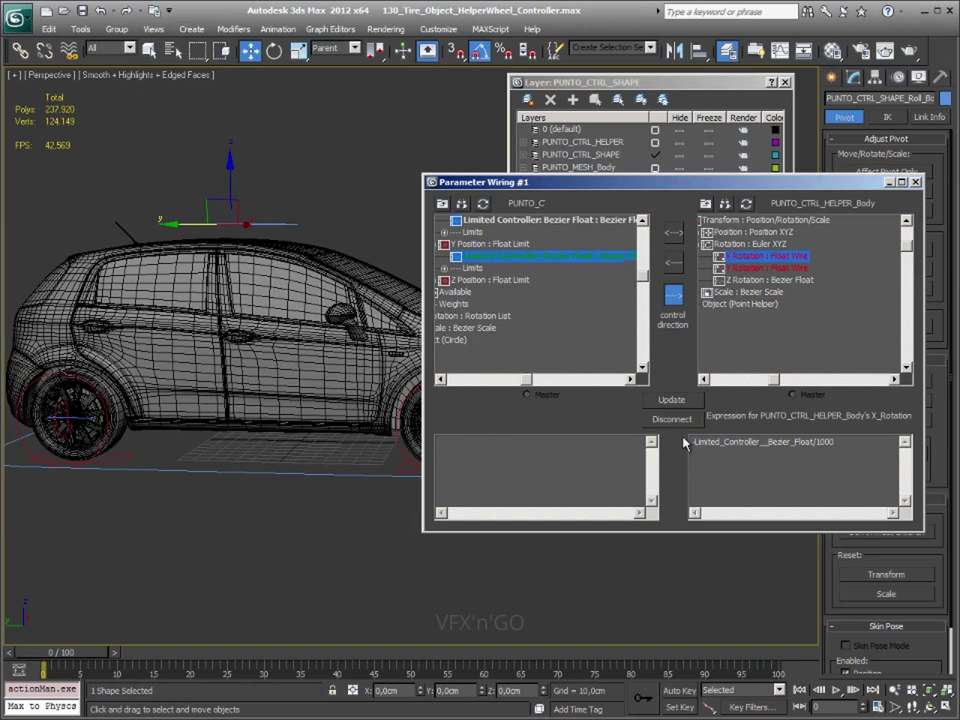
left_click(677, 401)
mouse_move(187, 226)
left_mouse_down()
mouse_move(250, 226)
mouse_move(251, 234)
left_mouse_up()
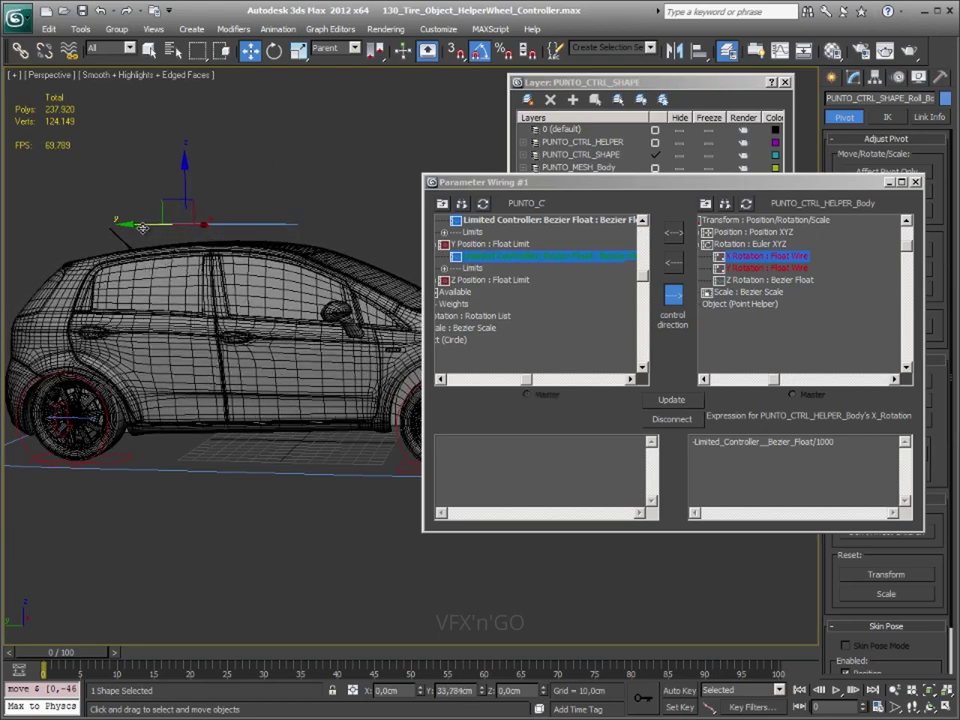
key("ctrl+z")
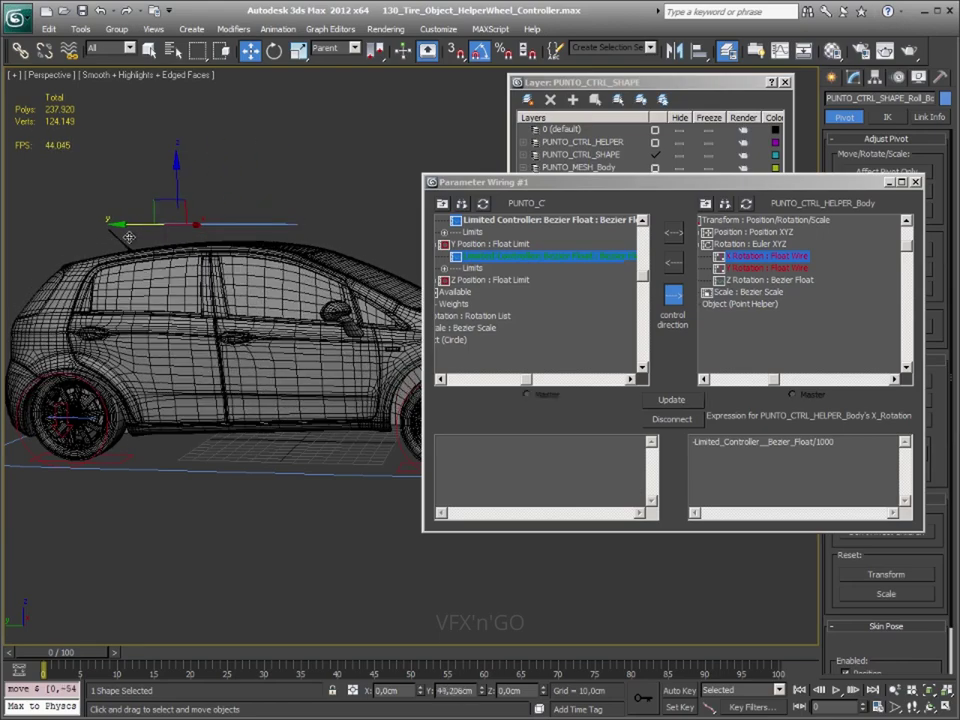
key("ctrl+z")
middle_click_drag(317, 260, 293, 287, "alt")
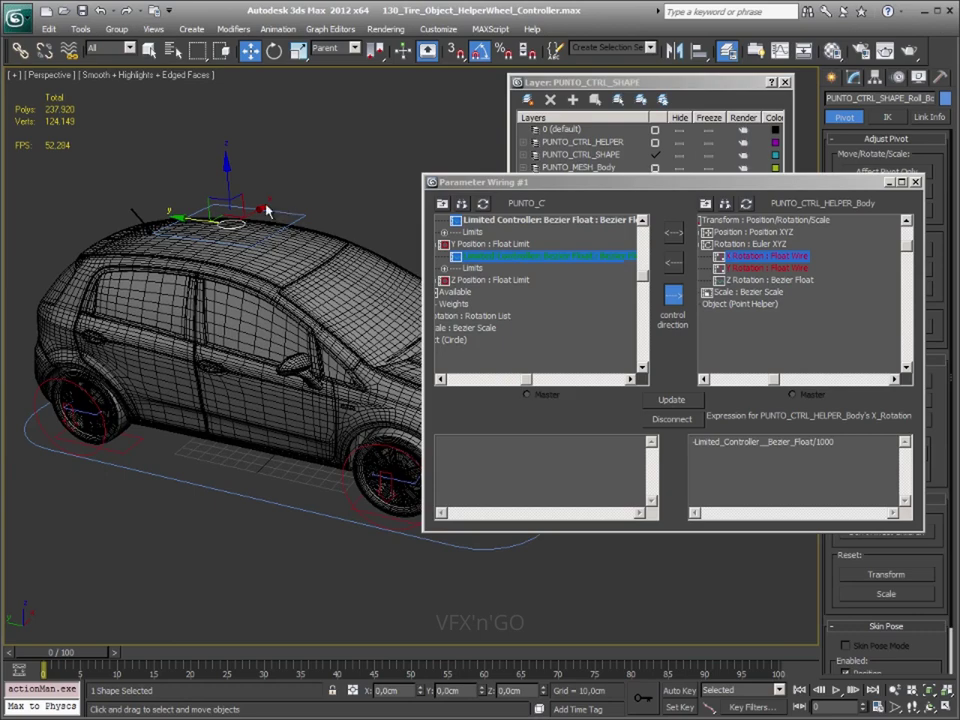
scroll(277, 233, "up", 1)
scroll(277, 233, "up", 3)
scroll(277, 233, "up", 2)
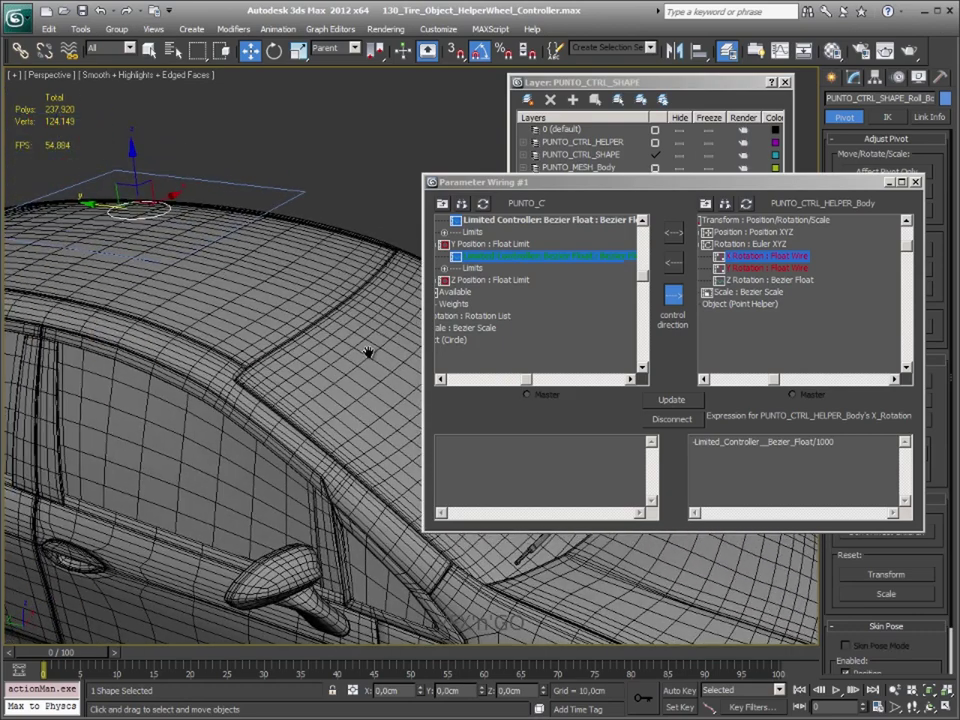
left_click(292, 200)
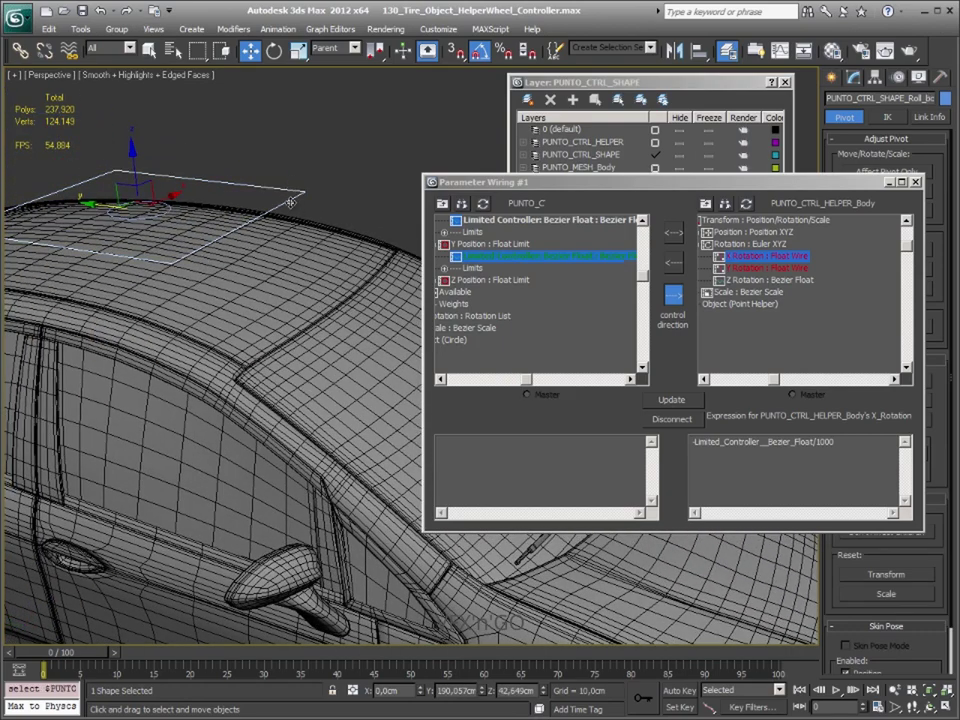
left_click_drag(693, 190, 583, 200)
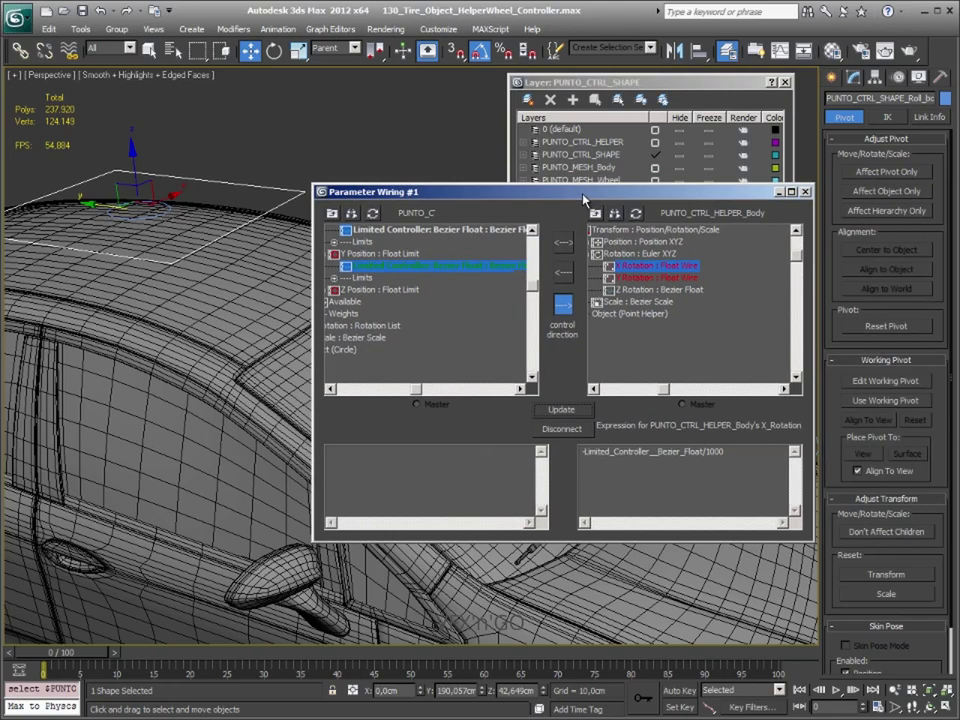
- Close the Parameter Wiring window and test-move the roof roll shape, undoing the move
left_click(804, 191)
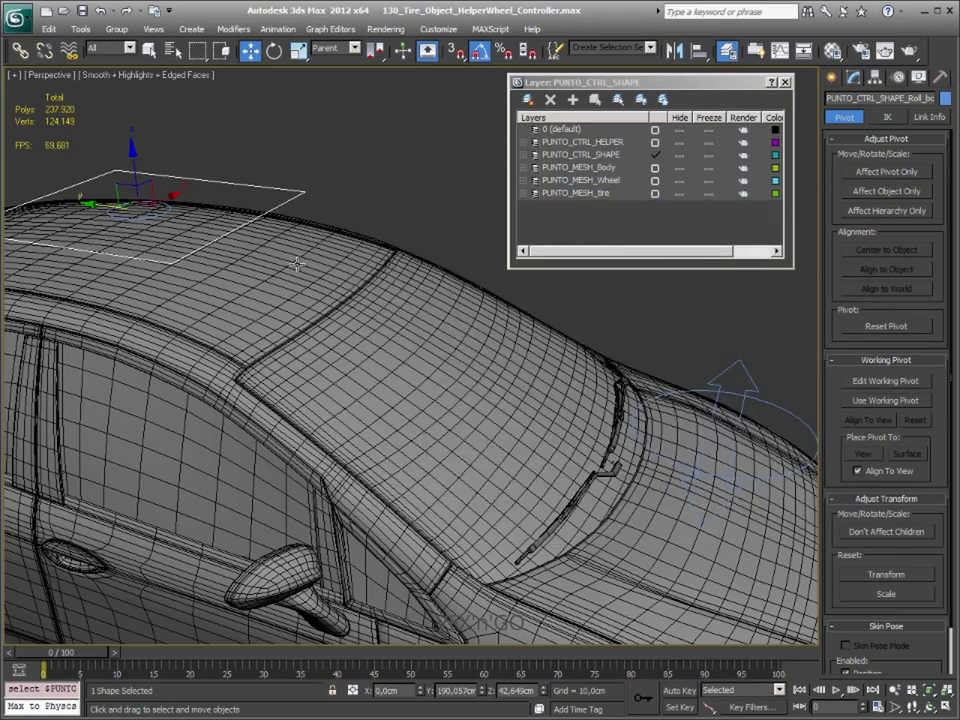
middle_click_drag(223, 198, 307, 256, "alt")
scroll(311, 257, "down", 4)
scroll(315, 274, "up", 1)
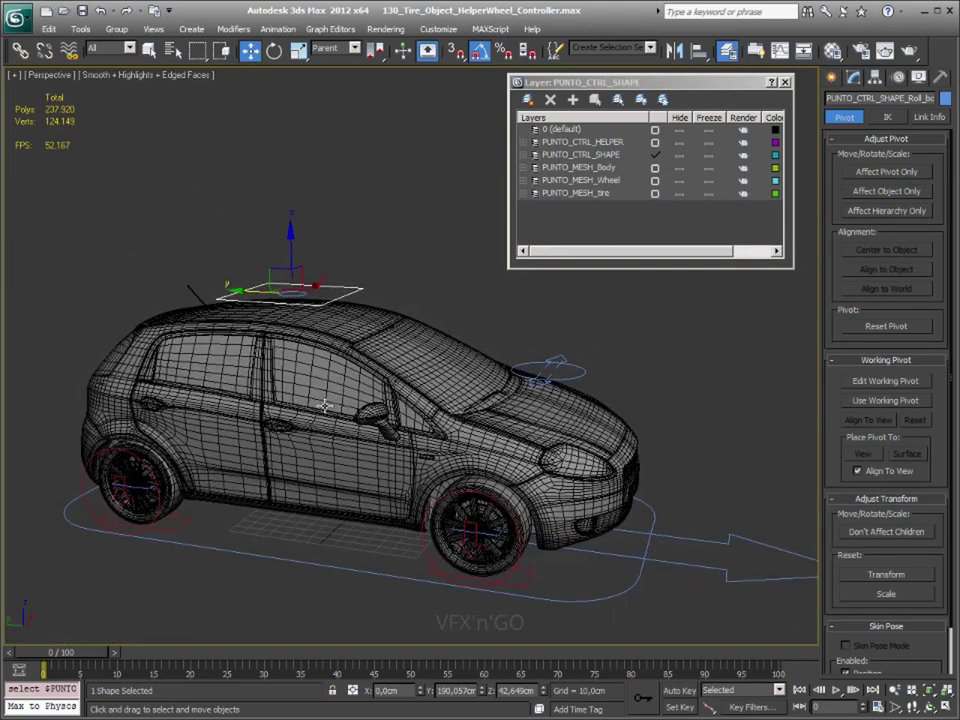
scroll(315, 274, "up", 3)
middle_click_drag(323, 386, 371, 350)
left_click_drag(221, 239, 247, 240)
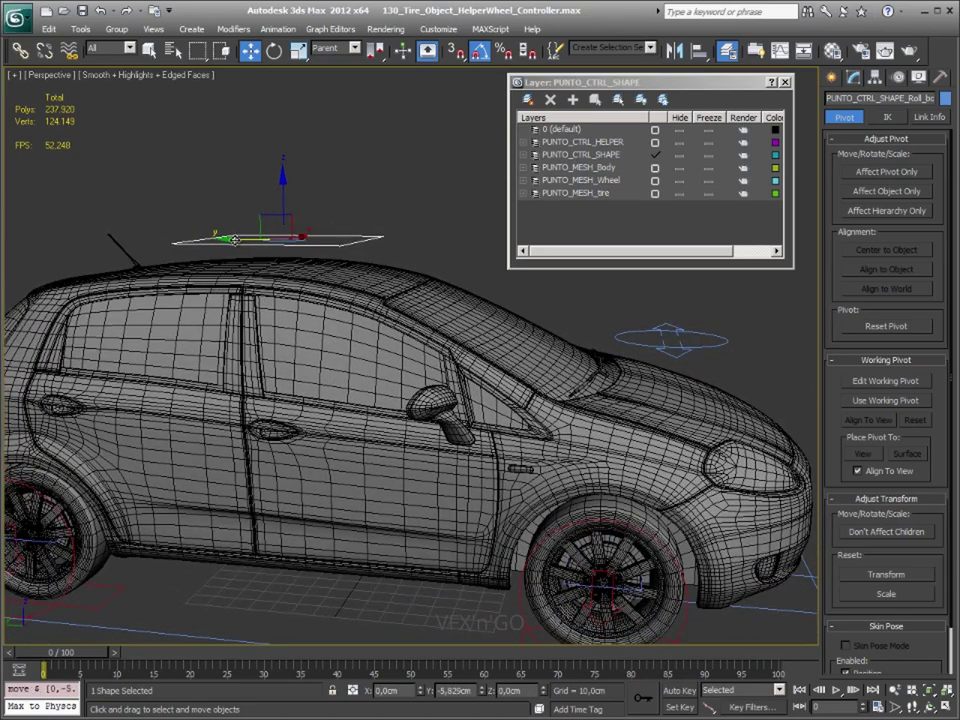
key("ctrl+z")
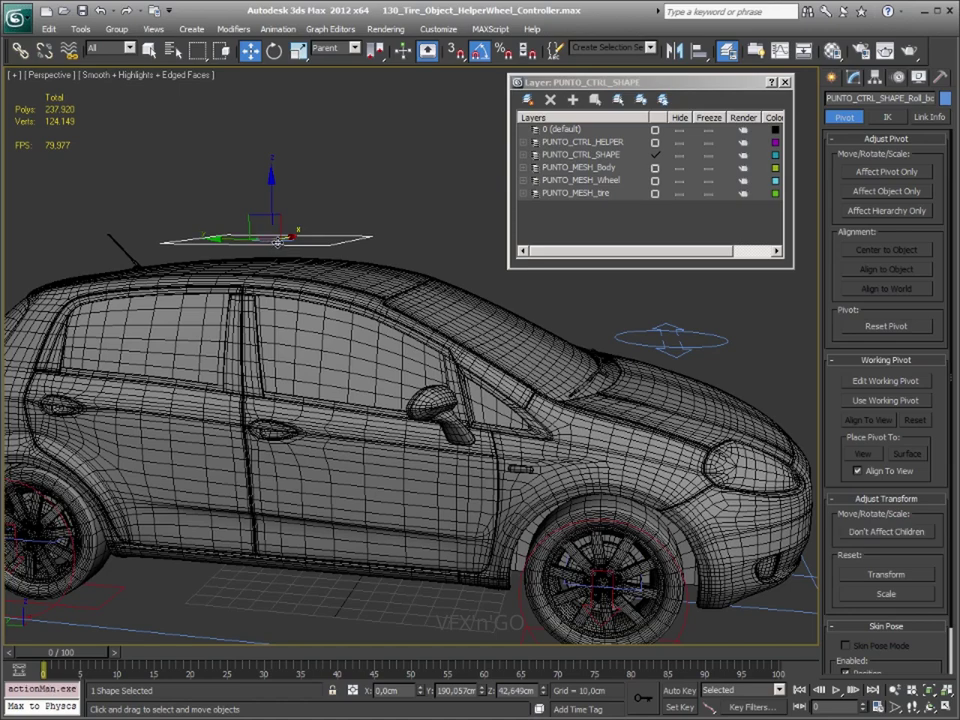
key("ctrl+z")
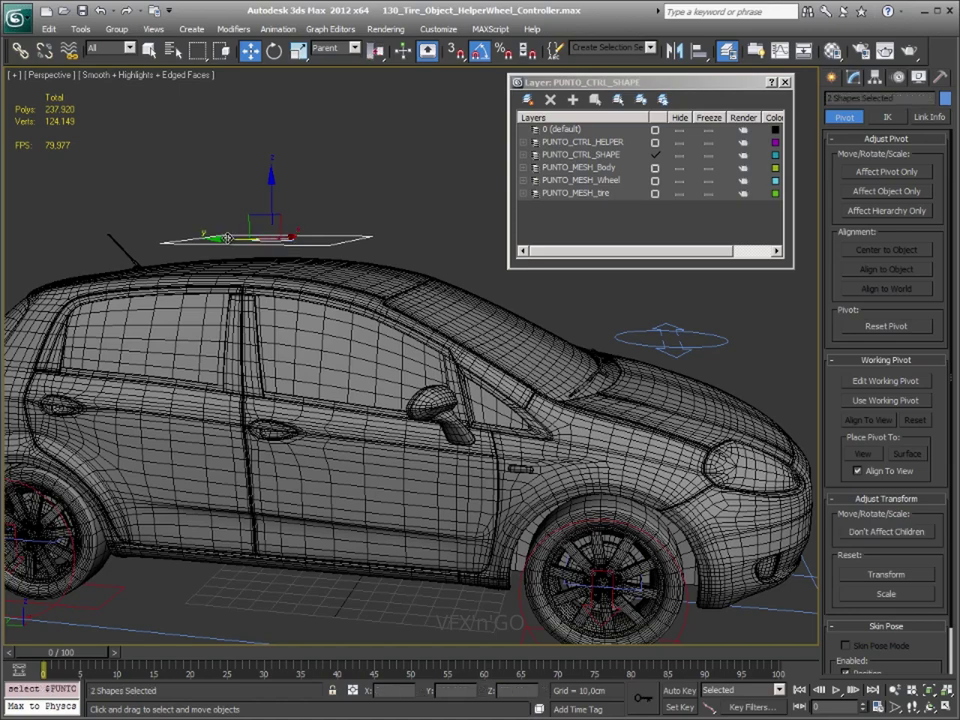
- Select only the roof roll shape and test-slide it along X, undoing each move
left_click(356, 216)
left_click(246, 241)
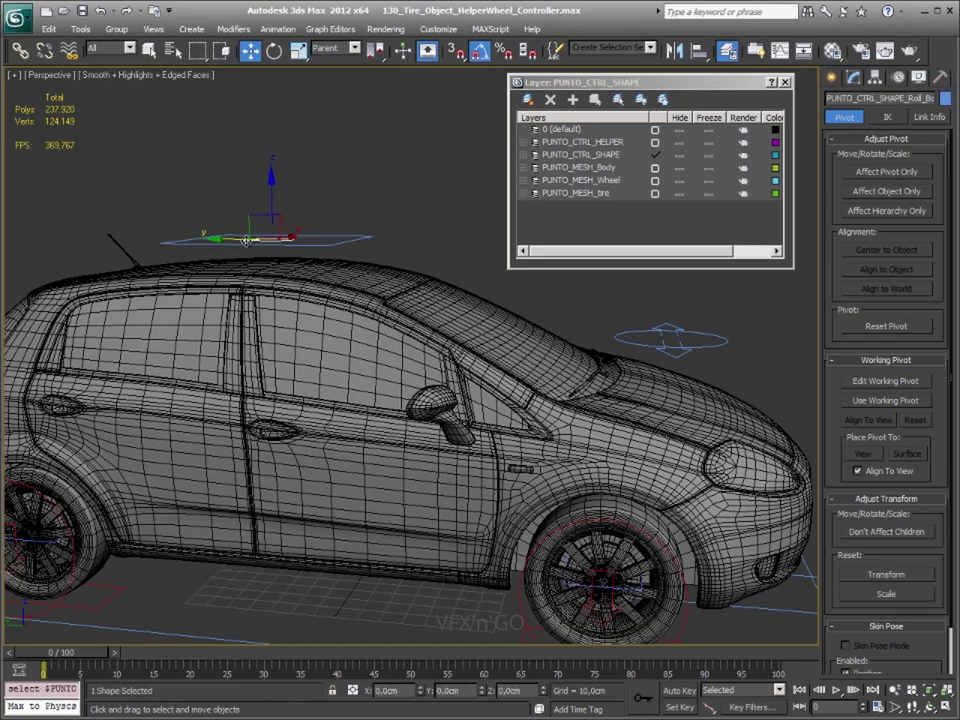
left_click_drag(246, 241, 200, 241)
key("ctrl+z")
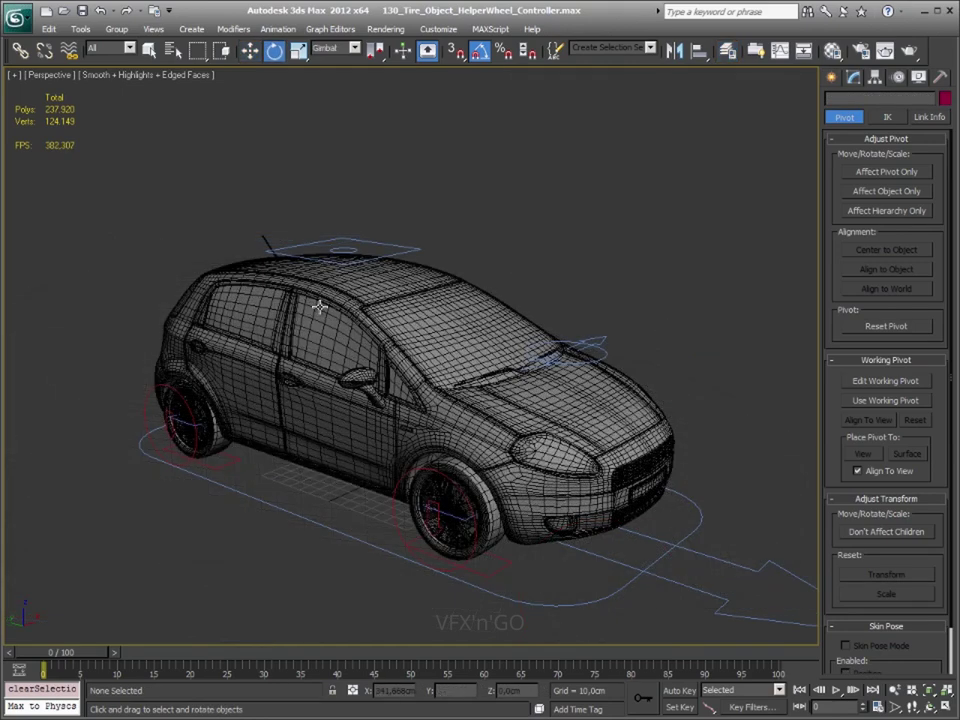
left_click(356, 250)
key("w")
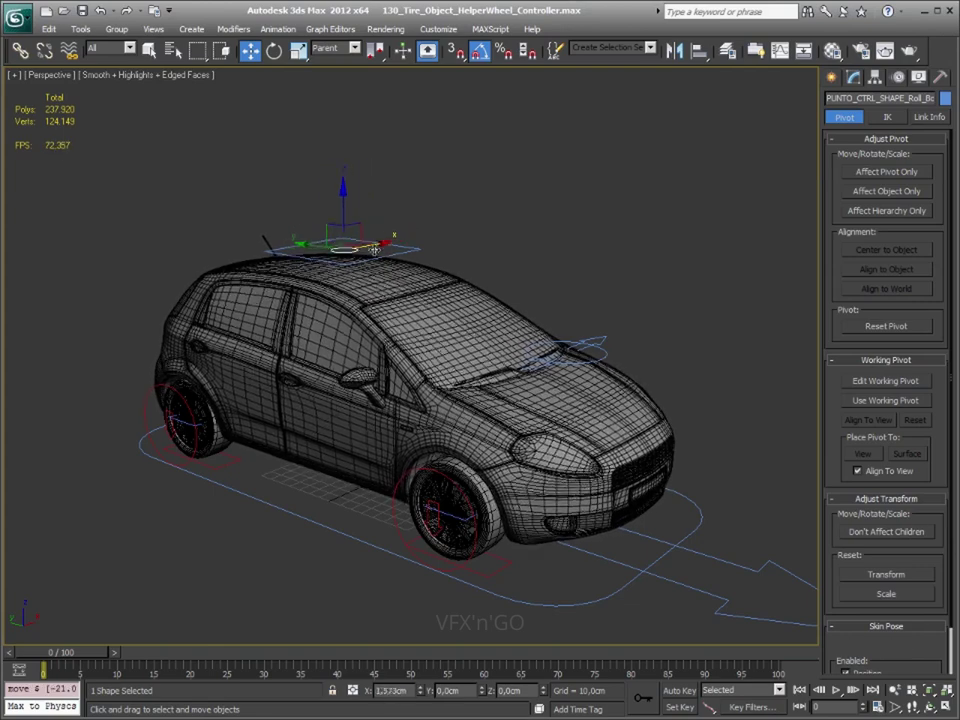
left_click_drag(373, 246, 394, 242)
key("ctrl+z")
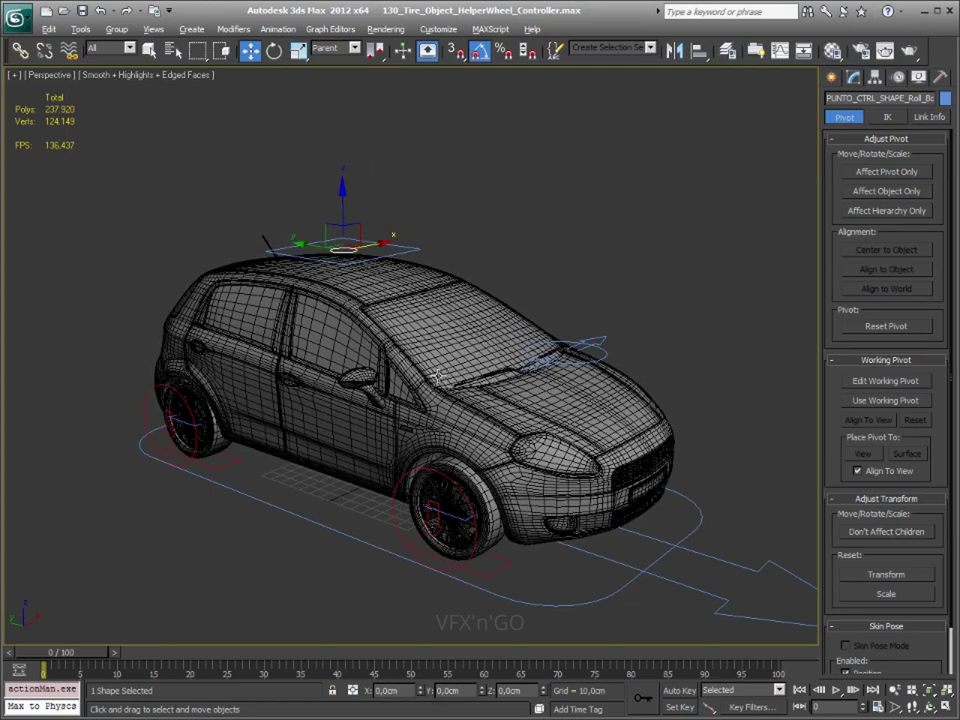
- Test-rotate the Drift control -50°, undo it, and select the body helper under the car
middle_click_drag(438, 371, 453, 345, "alt")
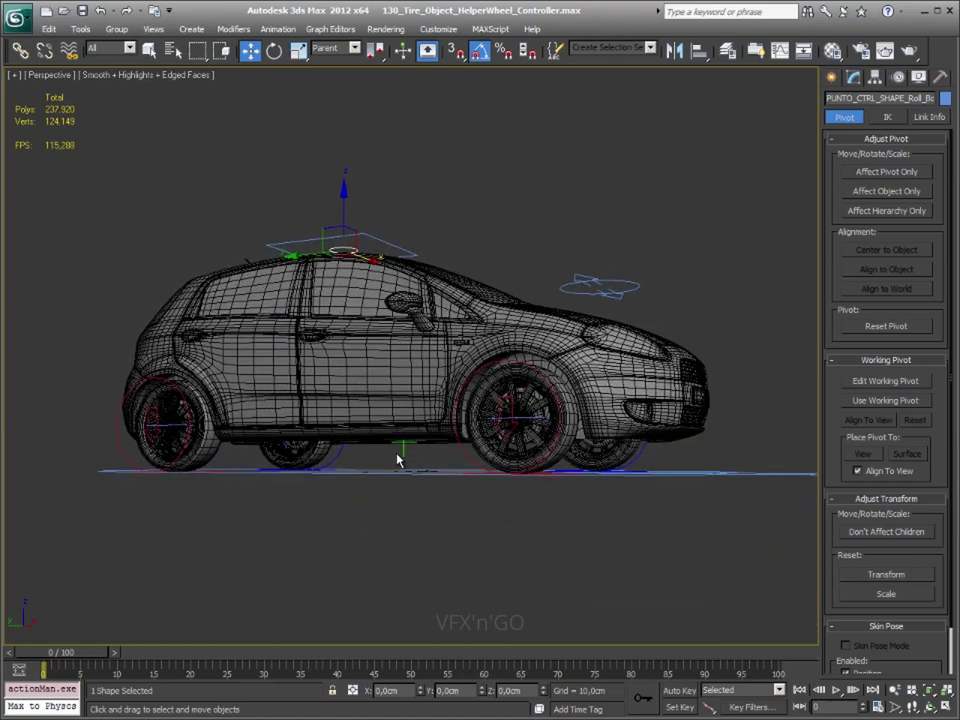
left_click(403, 452)
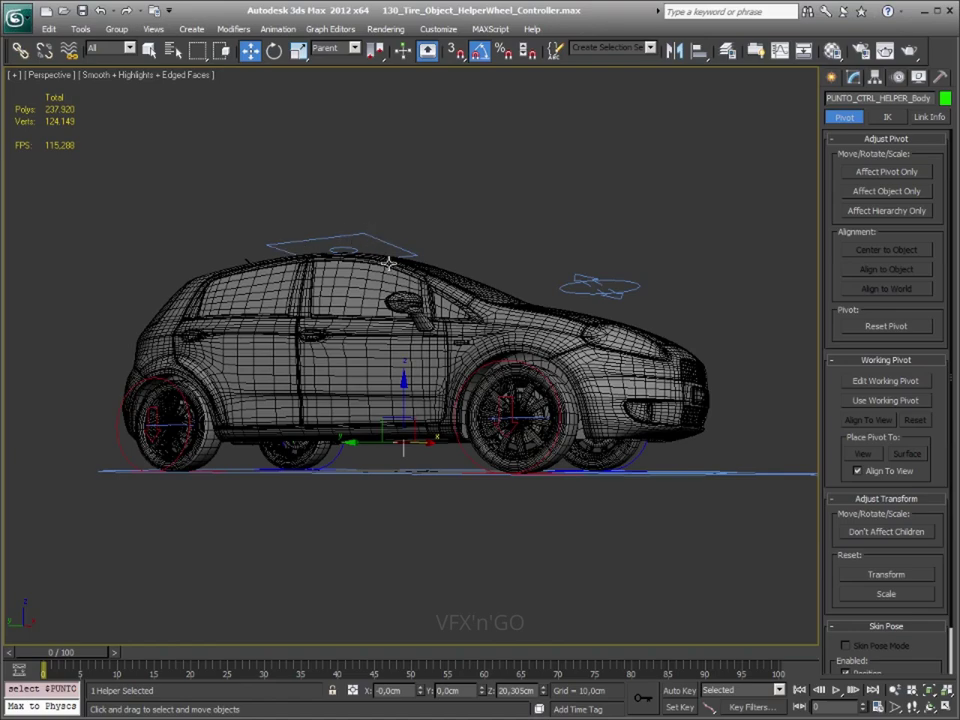
mouse_move(407, 243)
middle_mouse_down("alt")
mouse_move(443, 249)
mouse_move(456, 238)
mouse_move(425, 277)
mouse_move(411, 408)
middle_mouse_up("alt")
left_click(450, 245)
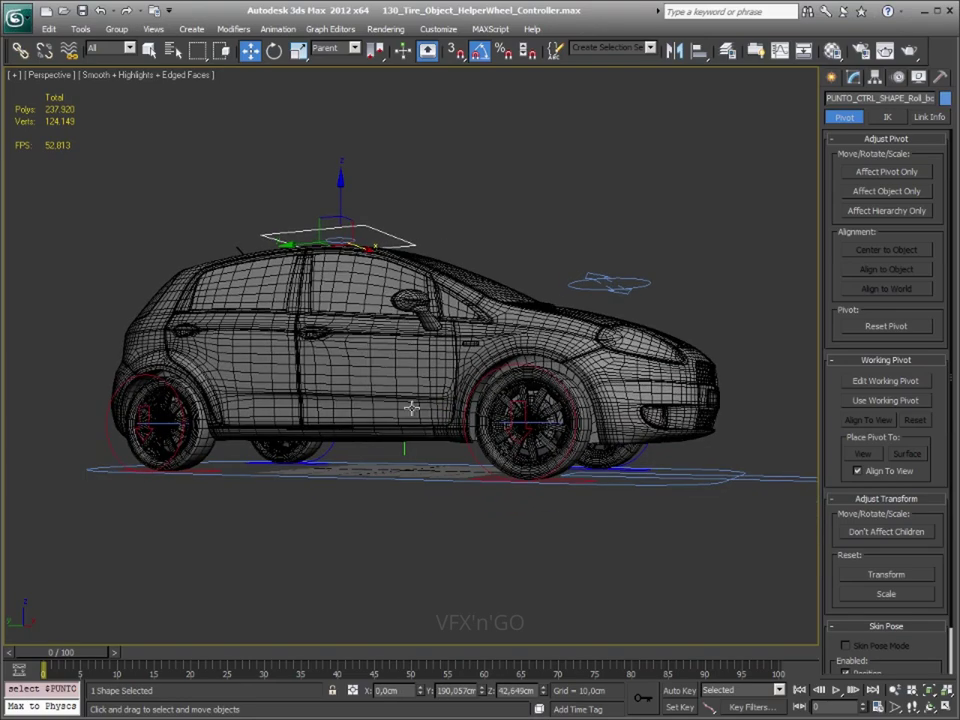
middle_click_drag(499, 319, 490, 350, "alt")
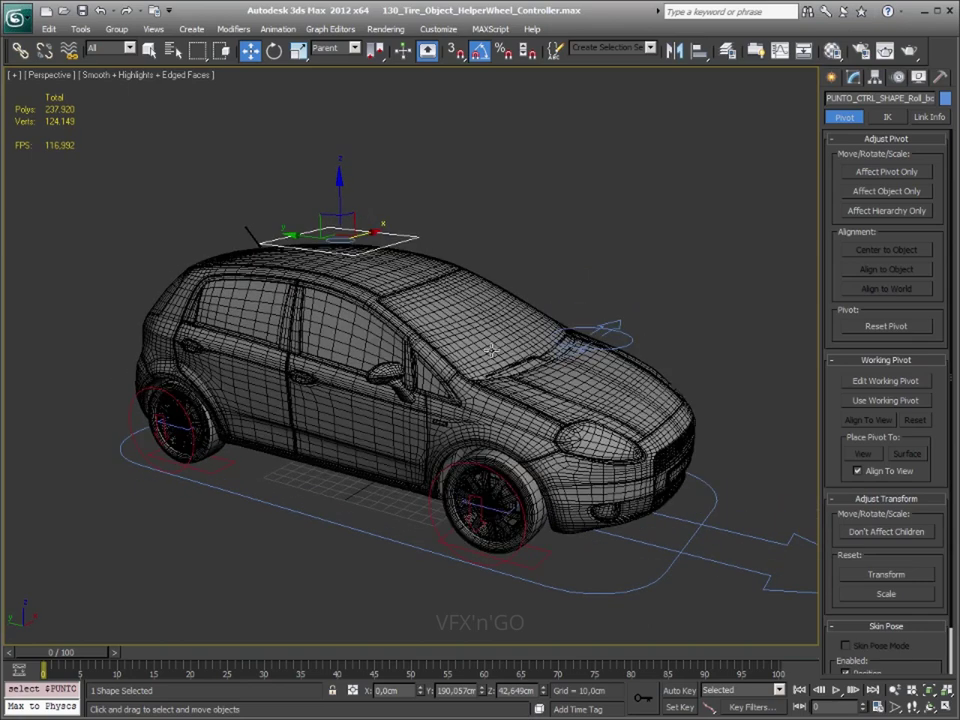
left_click(590, 346)
key("e")
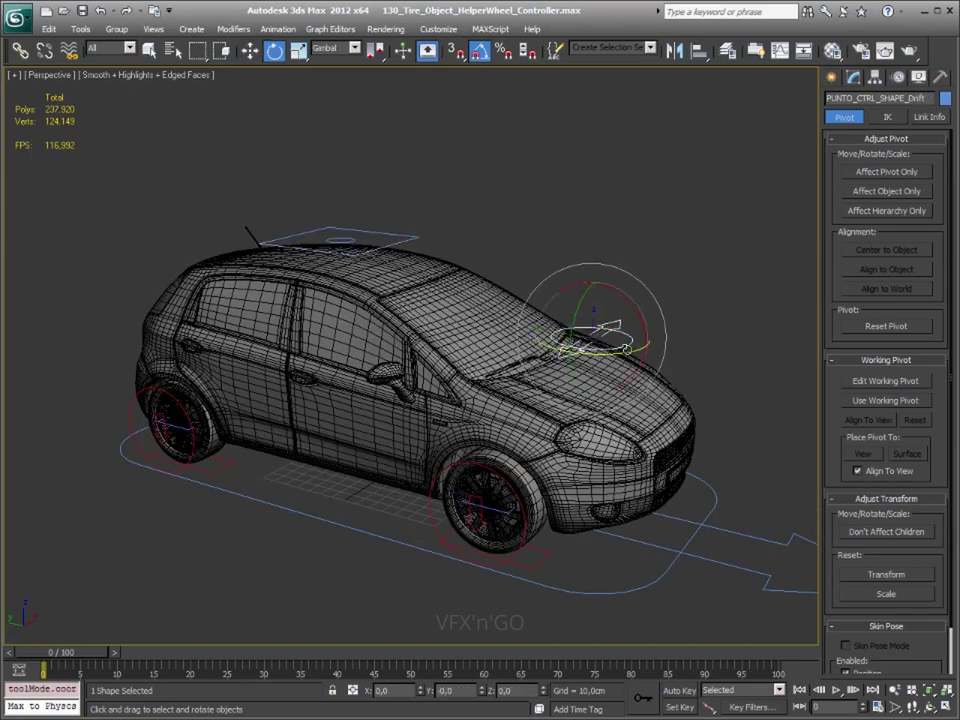
left_click_drag(606, 327, 651, 250)
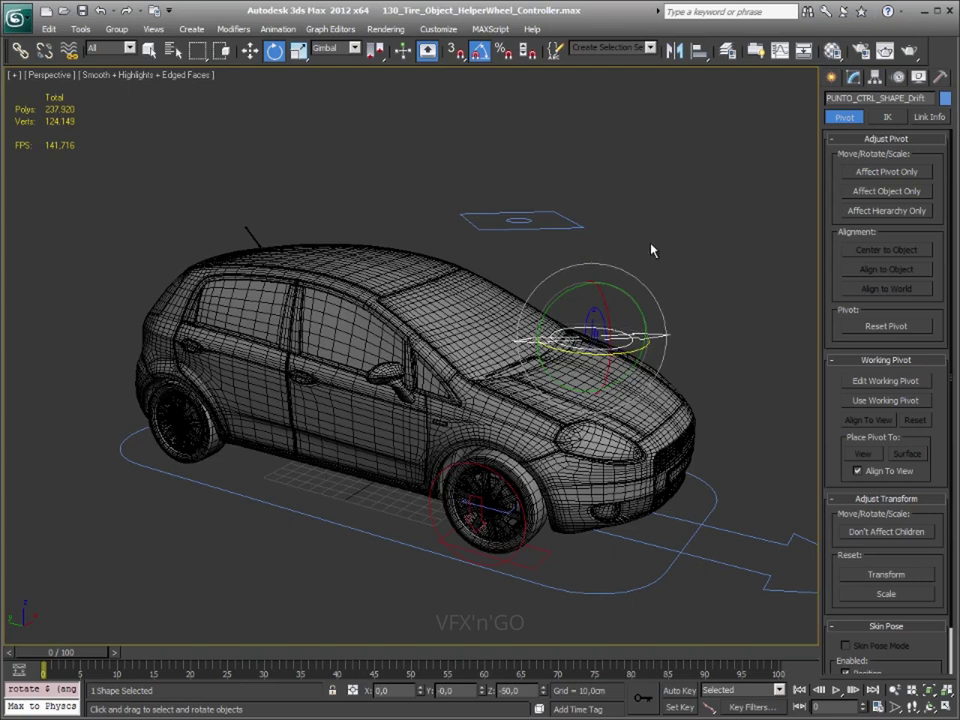
mouse_move(651, 250)
middle_mouse_down("alt")
mouse_move(521, 272)
mouse_move(497, 300)
middle_mouse_up("alt")
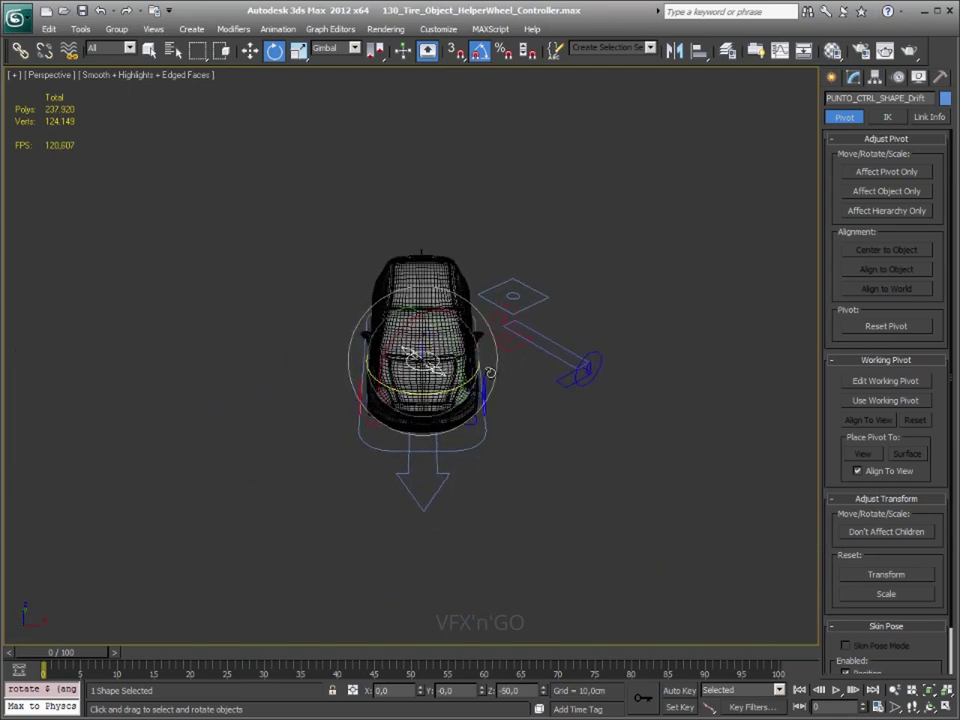
key("ctrl+z")
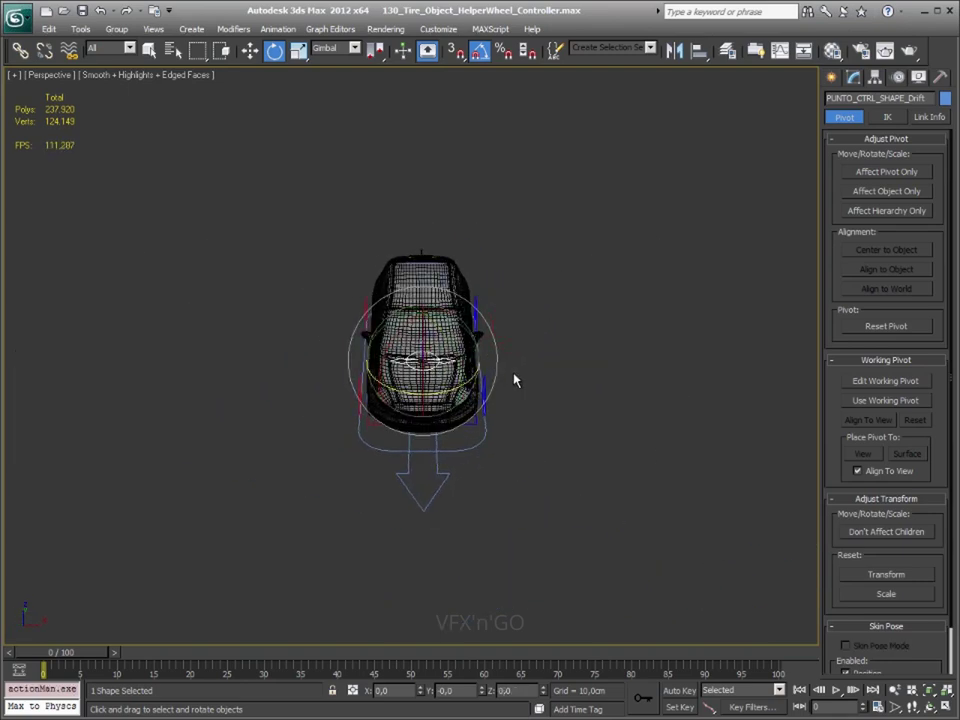
middle_click_drag(518, 327, 626, 291, "alt")
mouse_move(568, 321)
middle_mouse_down("alt")
mouse_move(484, 300)
mouse_move(418, 311)
mouse_move(345, 340)
middle_mouse_up("alt")
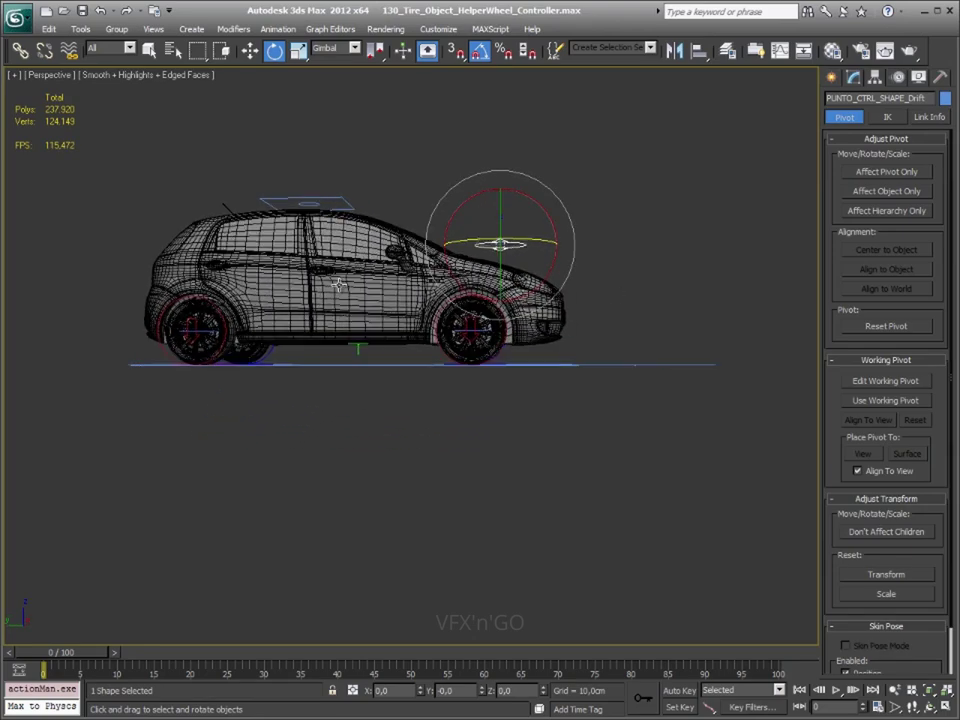
left_click(359, 352)
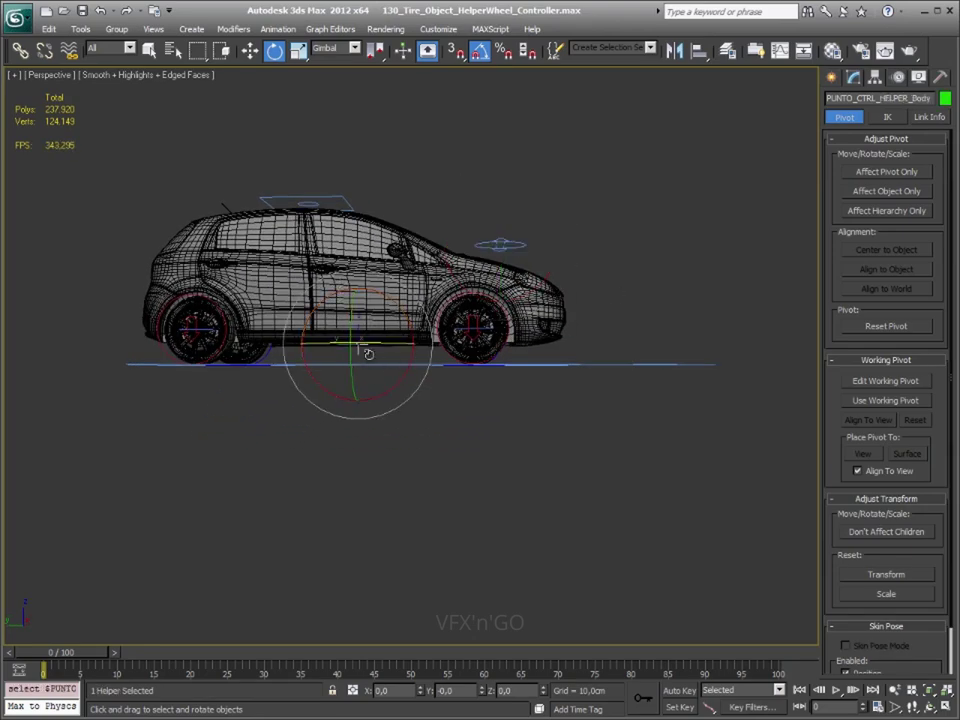
- Open Schematic View and arrange the PUNTO hierarchy graph to inspect the root control node
left_click(803, 50)
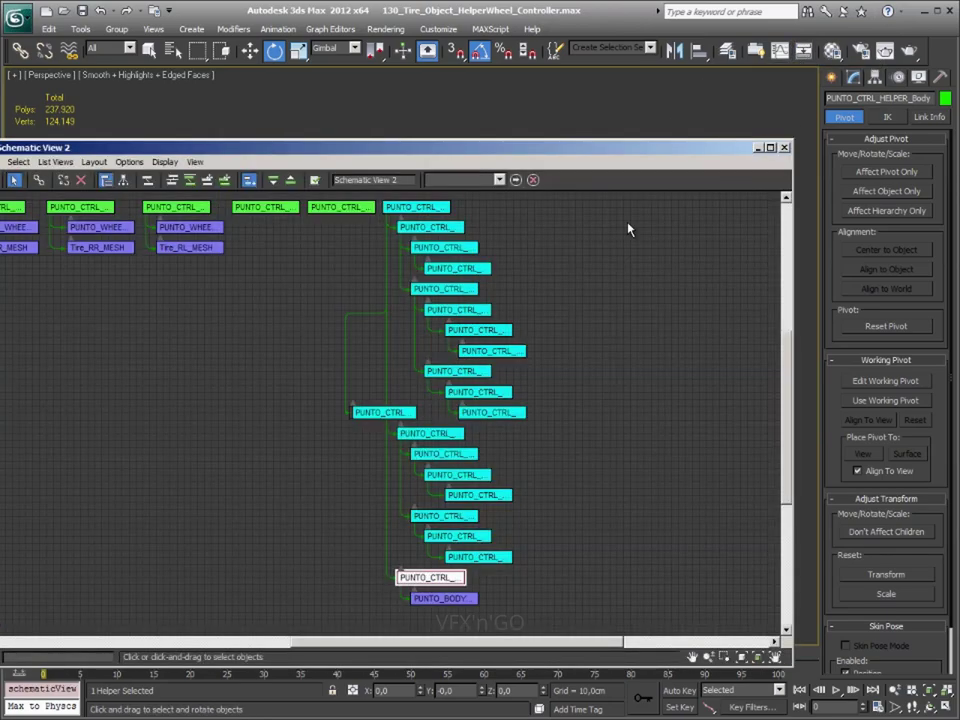
left_click_drag(148, 150, 208, 103)
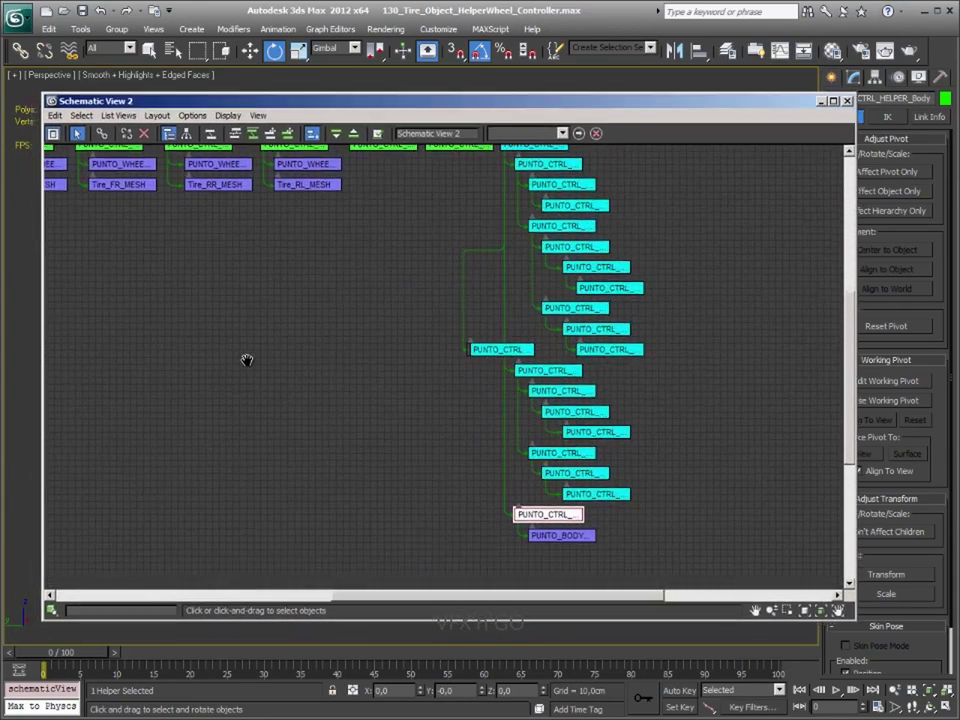
middle_click_drag(246, 360, 283, 386)
mouse_move(597, 561)
left_mouse_down()
mouse_move(536, 554)
mouse_move(526, 567)
left_mouse_up()
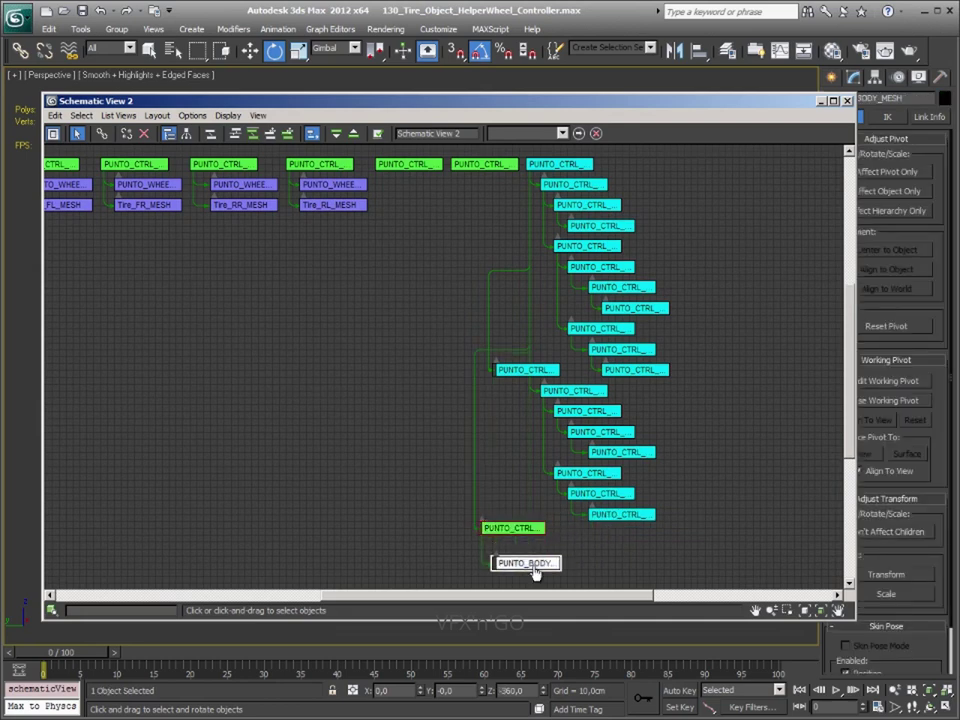
middle_click_drag(534, 317, 529, 360)
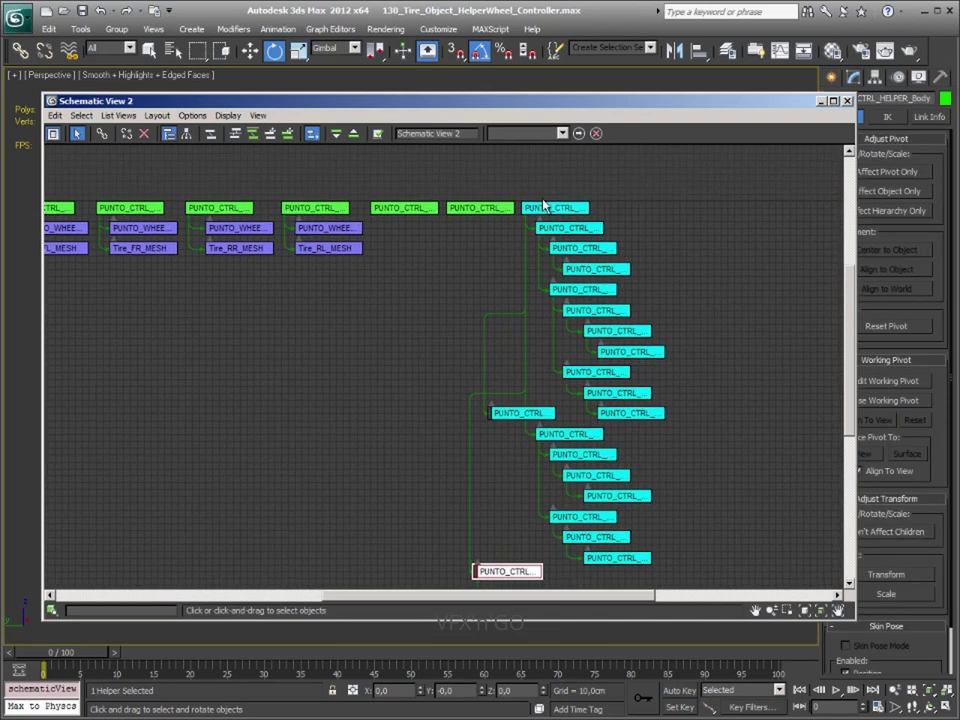
left_click(525, 207)
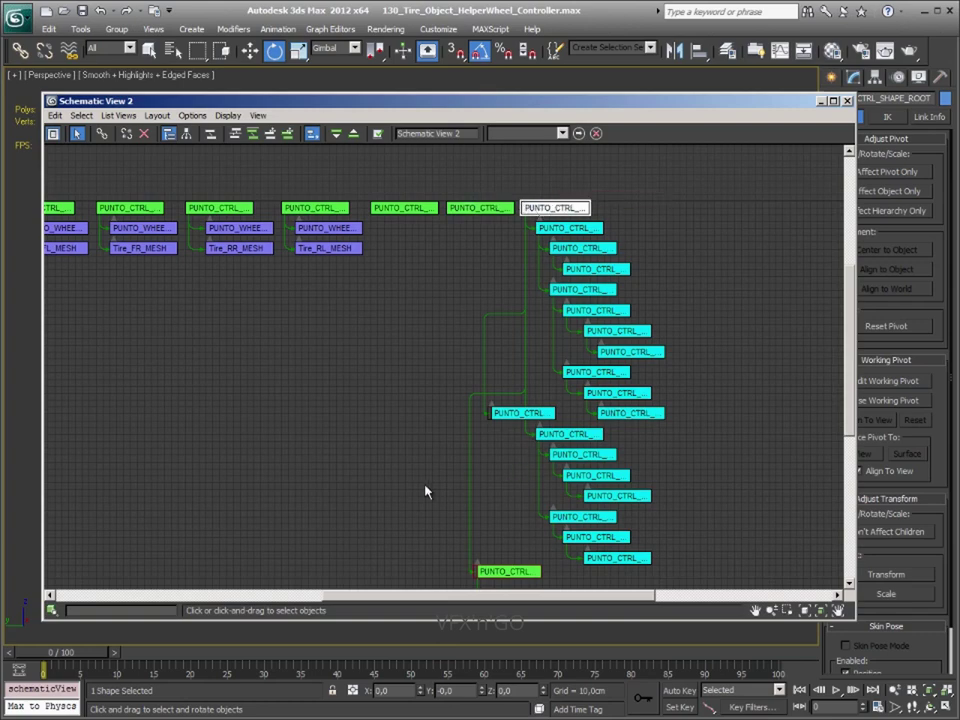
mouse_move(424, 491)
middle_mouse_down()
mouse_move(513, 462)
mouse_move(527, 474)
middle_mouse_up()
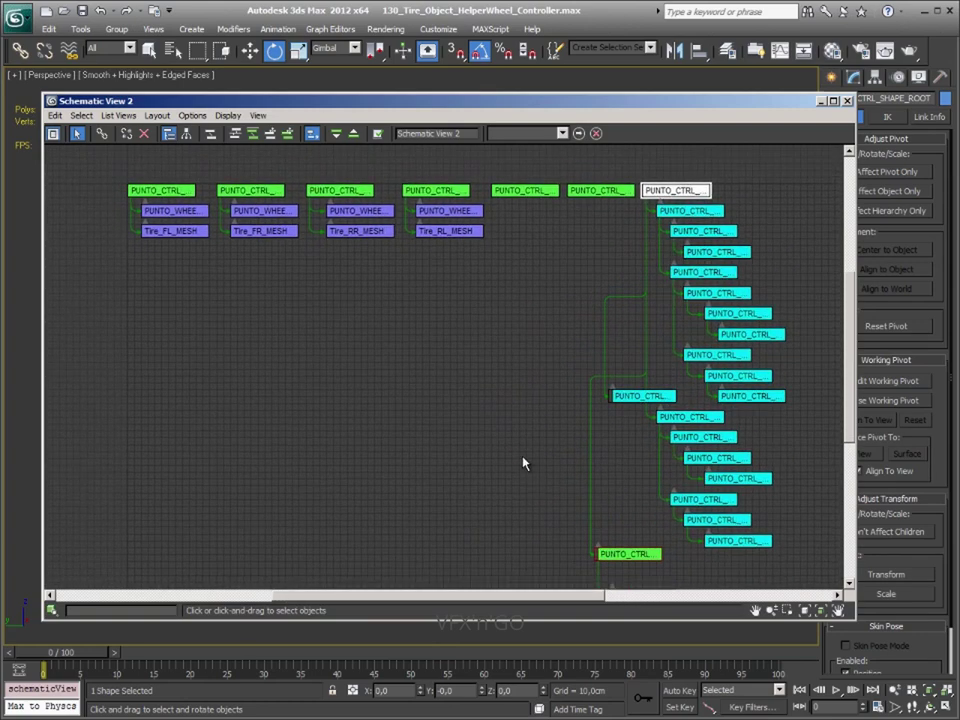
- Move the schematic aside, select the roof roll control, and close Schematic View
mouse_move(596, 107)
left_mouse_down()
mouse_move(343, 133)
mouse_move(0, 195)
mouse_move(755, 176)
left_mouse_up()
left_click(313, 204)
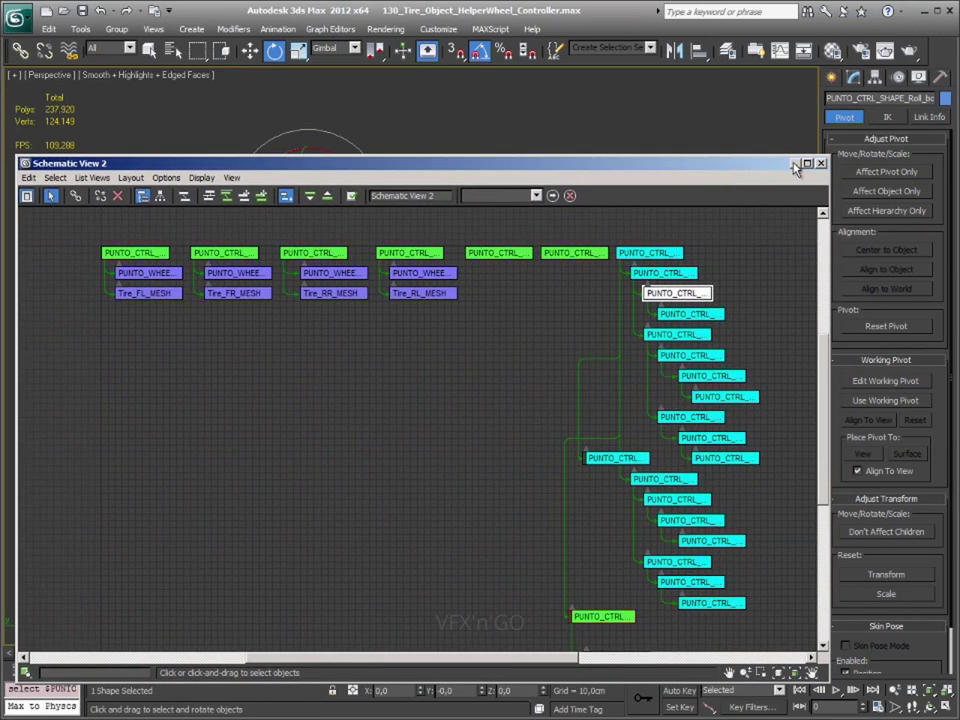
left_click(820, 163)
- Link PUNTO_CTRL_HELPER_Body to the roof roll control shape as its parent
left_click(355, 352)
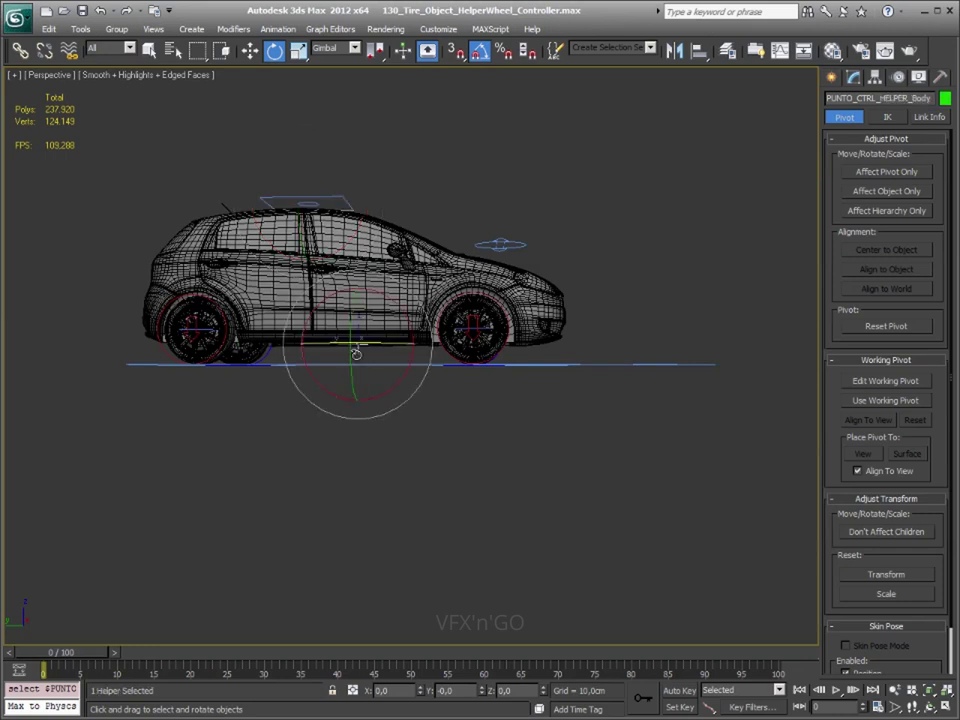
left_click(20, 50)
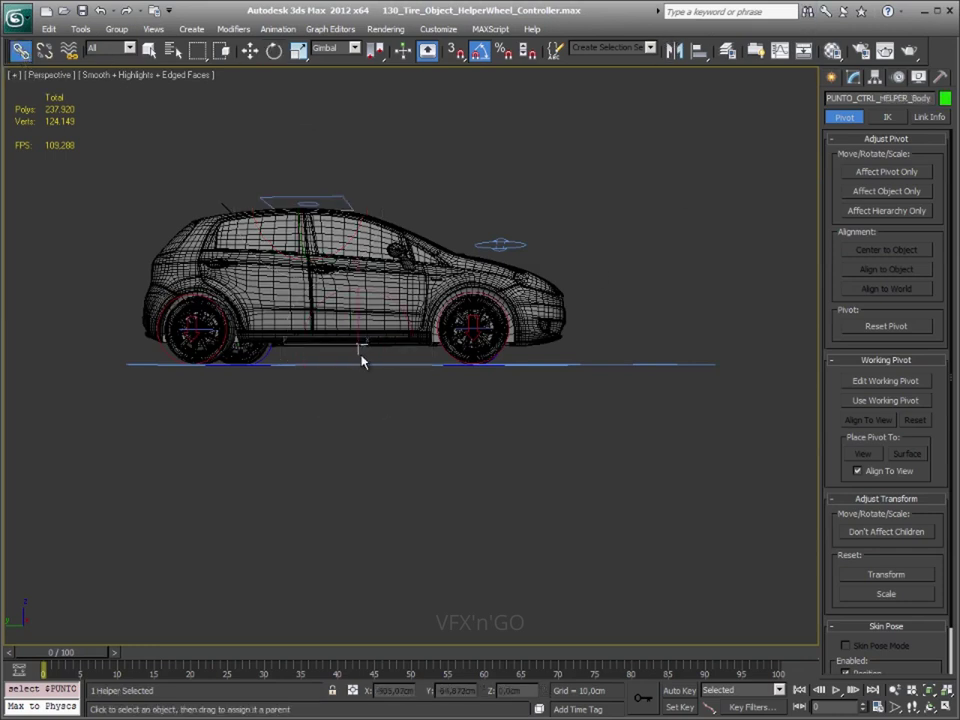
left_click(336, 196)
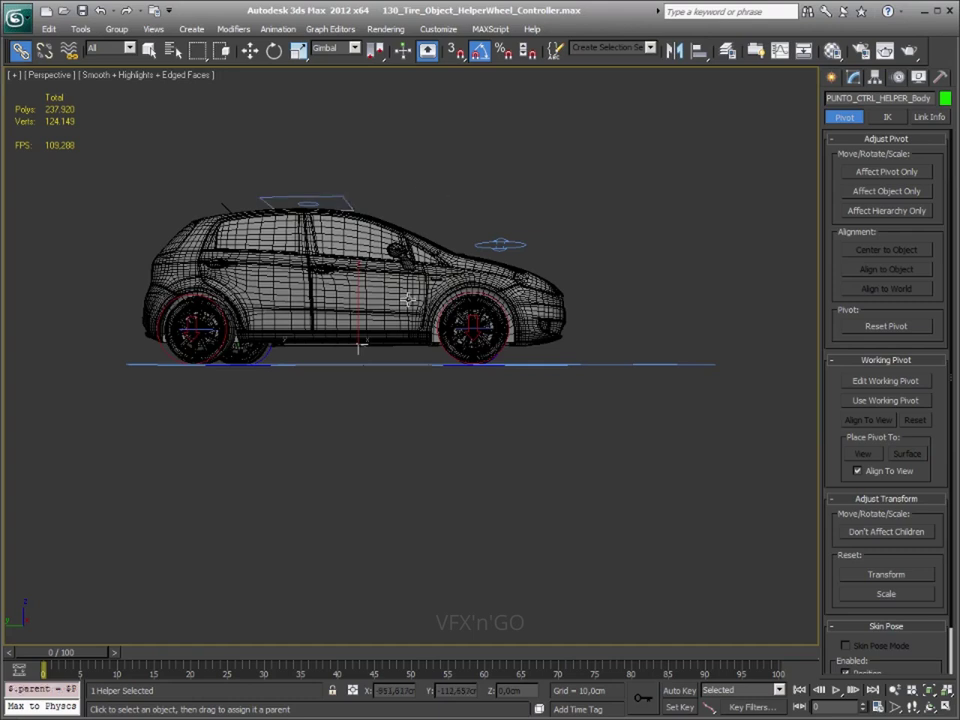
- Show the schematic in Hierarchy Mode, check roll control → body helper → PUNTO_BODY, and dock it low
left_click(803, 50)
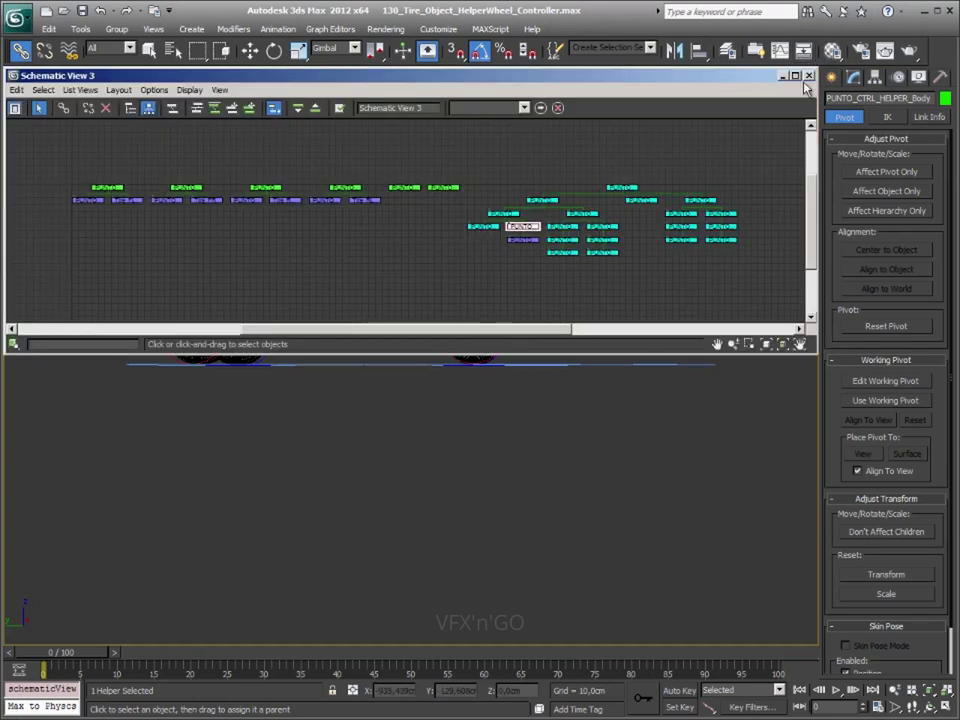
scroll(576, 298, "up", 1)
scroll(570, 289, "up", 2)
scroll(538, 268, "up", 2)
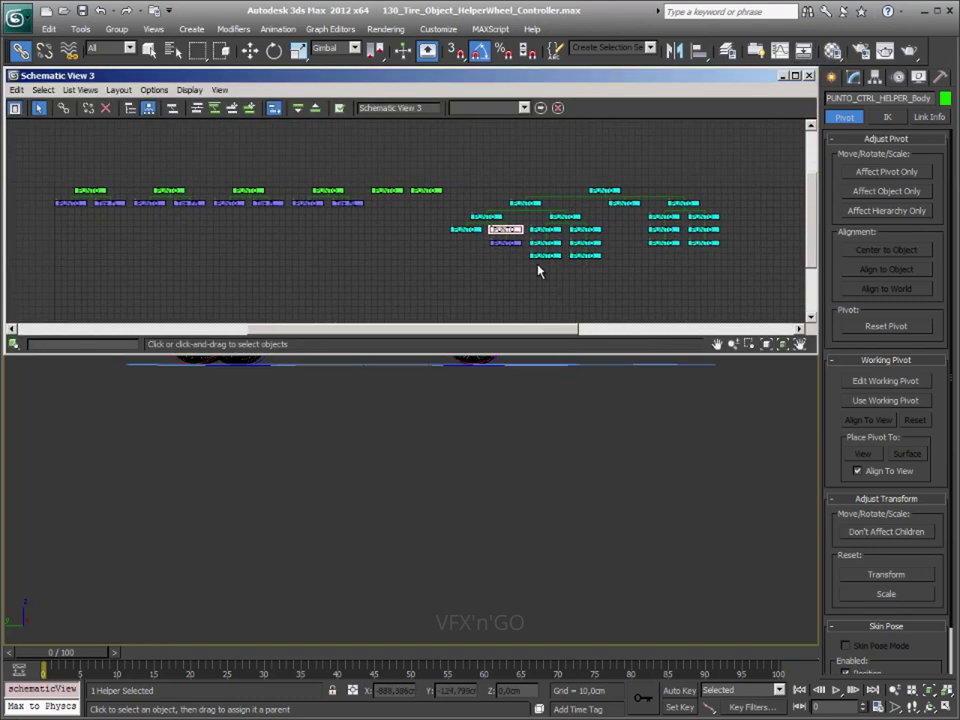
scroll(490, 255, "up", 3)
right_click(255, 211)
left_click(233, 199)
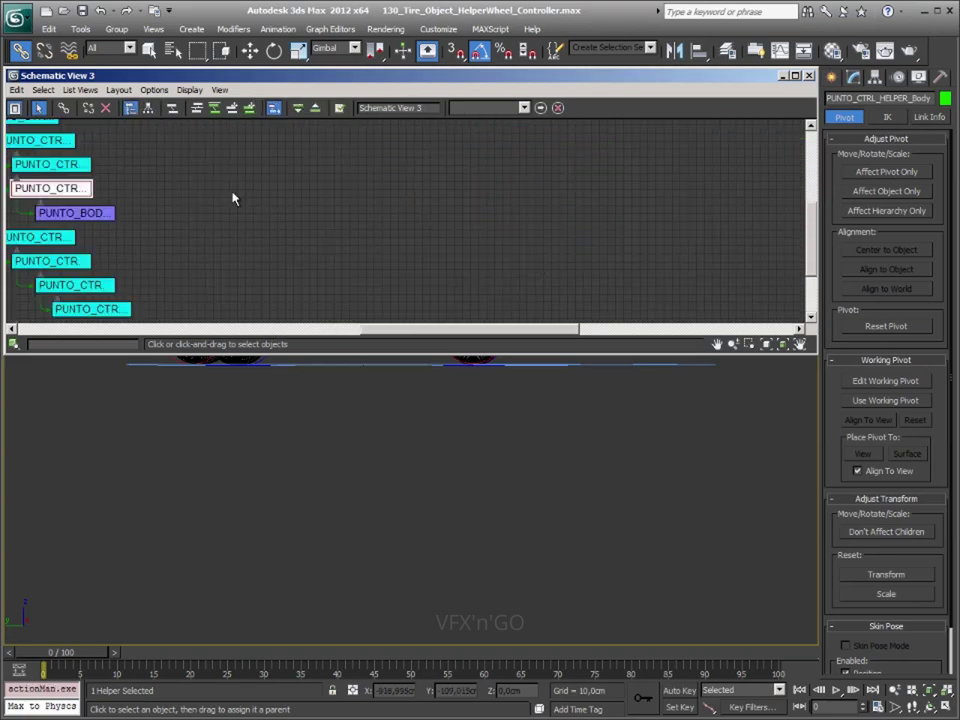
middle_click_drag(252, 237, 450, 221)
scroll(452, 235, "down", 2)
scroll(450, 255, "down", 2)
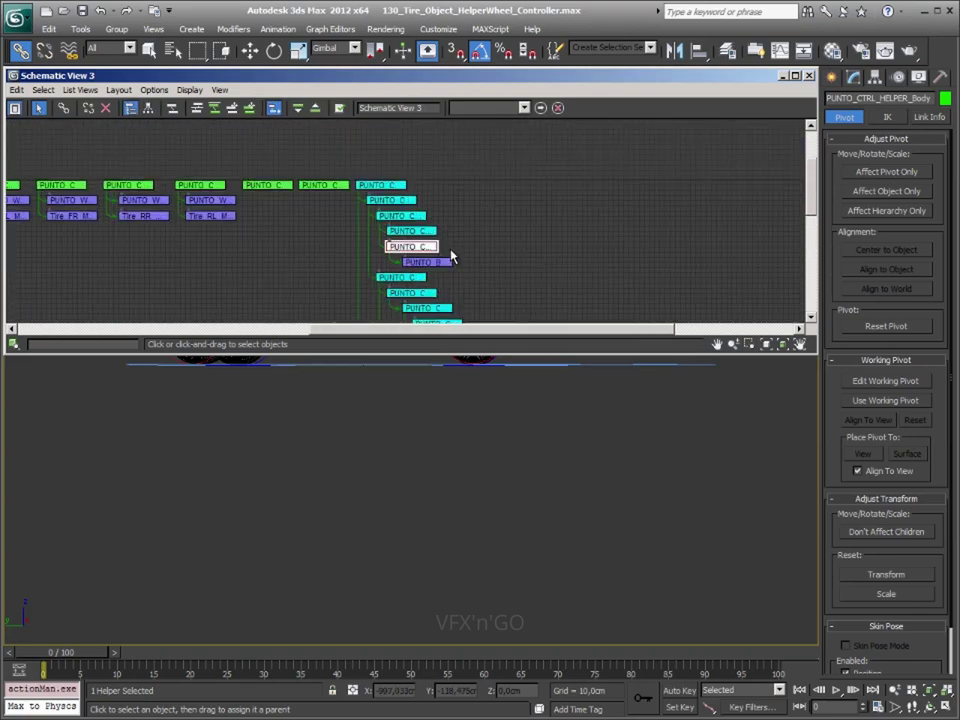
scroll(403, 233, "up", 2)
left_click(403, 229)
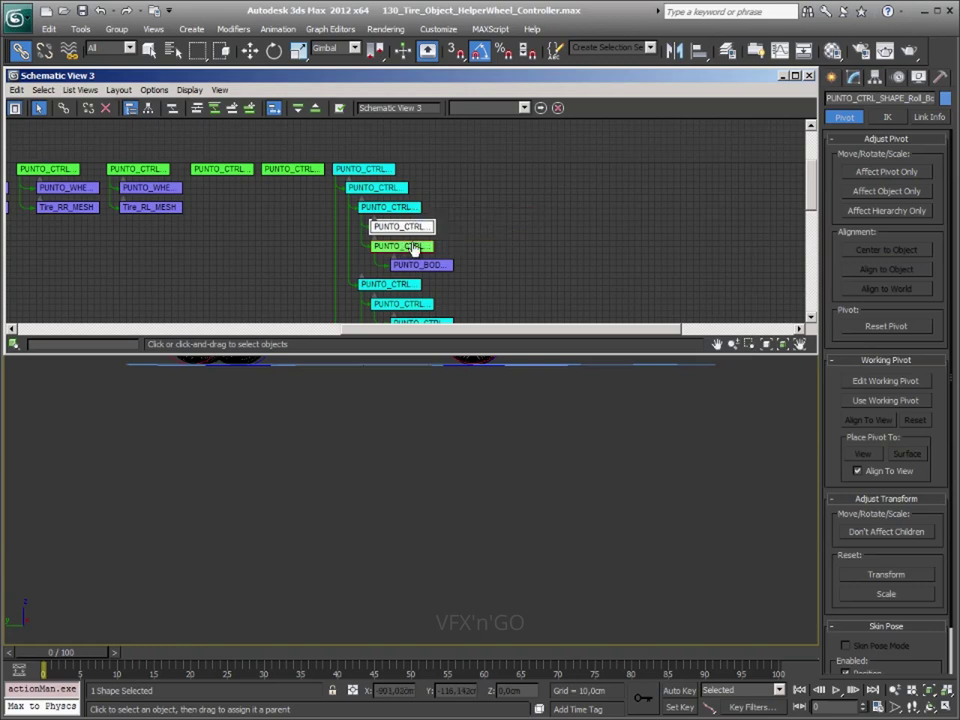
left_click(414, 248)
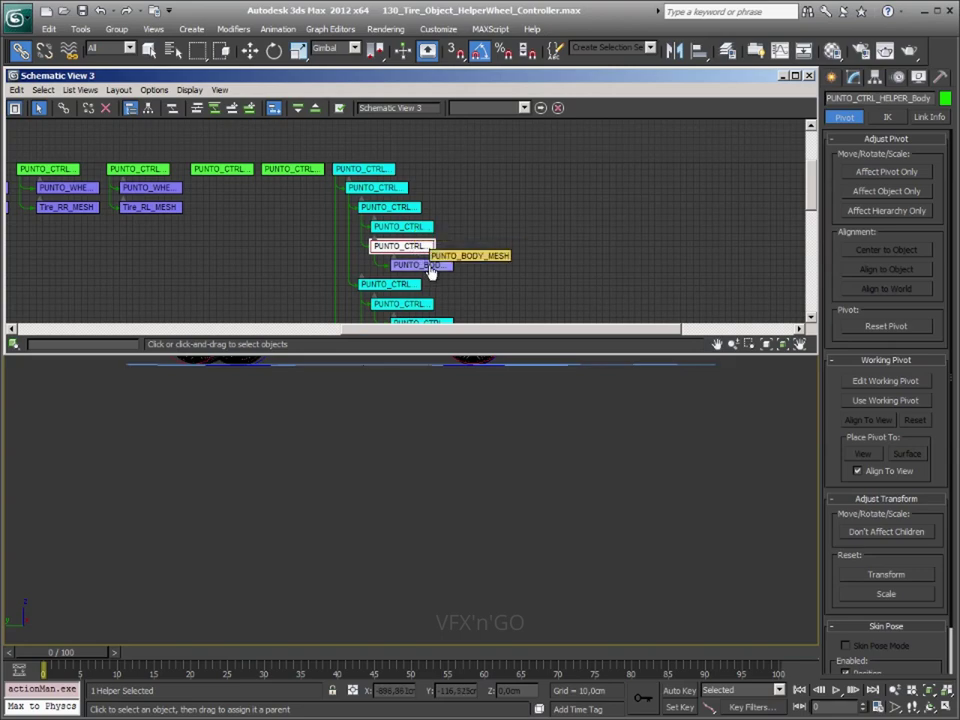
left_click(422, 266)
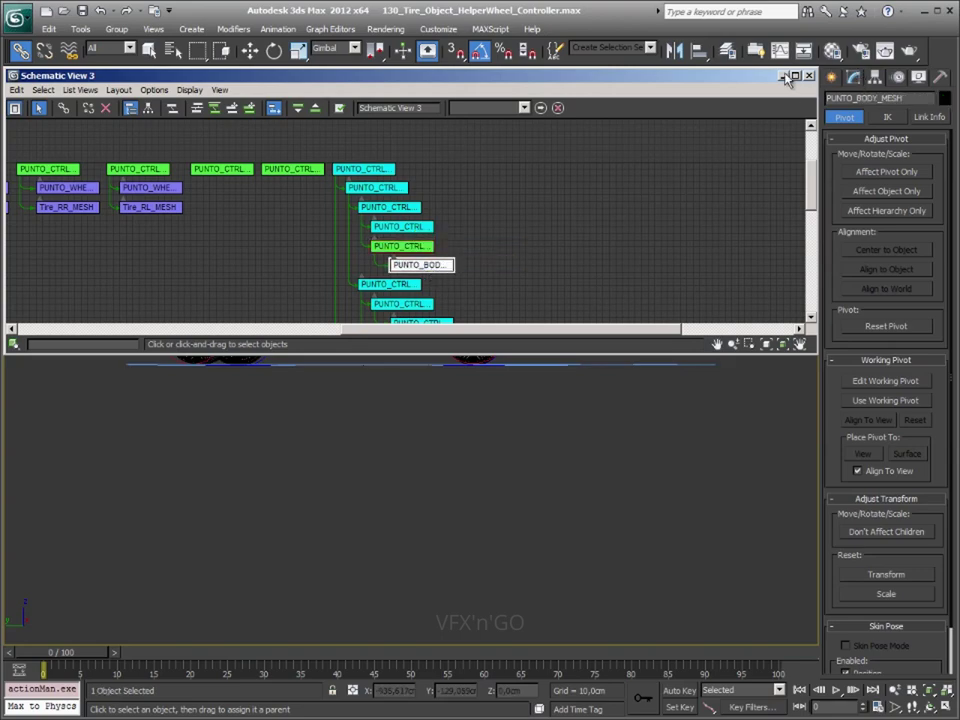
left_click_drag(724, 76, 724, 396)
- Rotate the Drift control -40° on Z to swing the car body
middle_click_drag(686, 240, 645, 289, "alt")
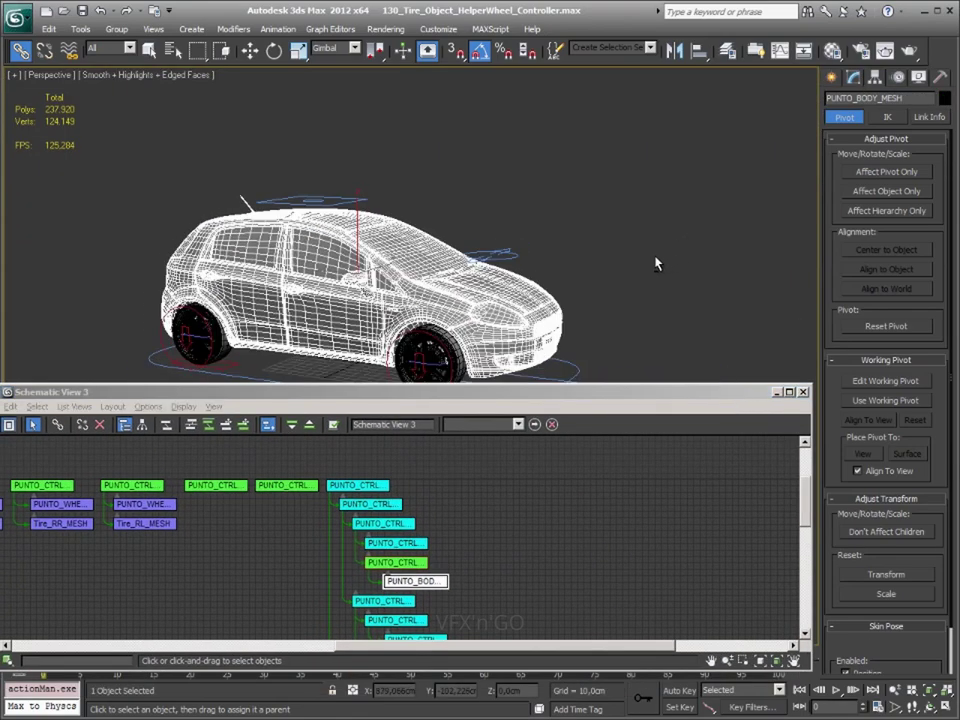
left_click(645, 289)
left_click(520, 207)
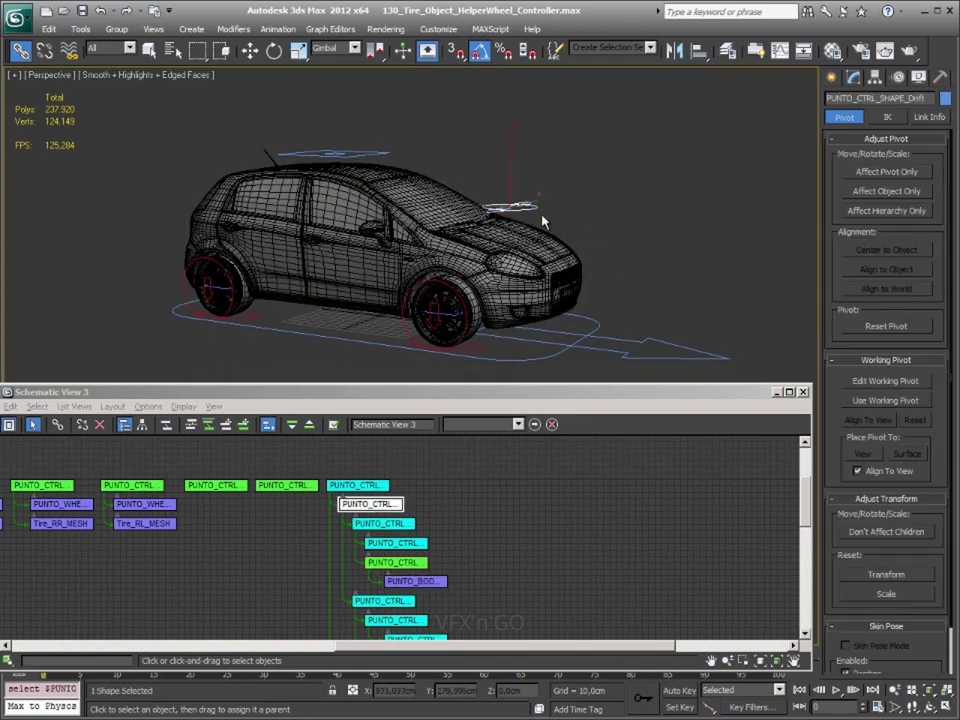
key("e")
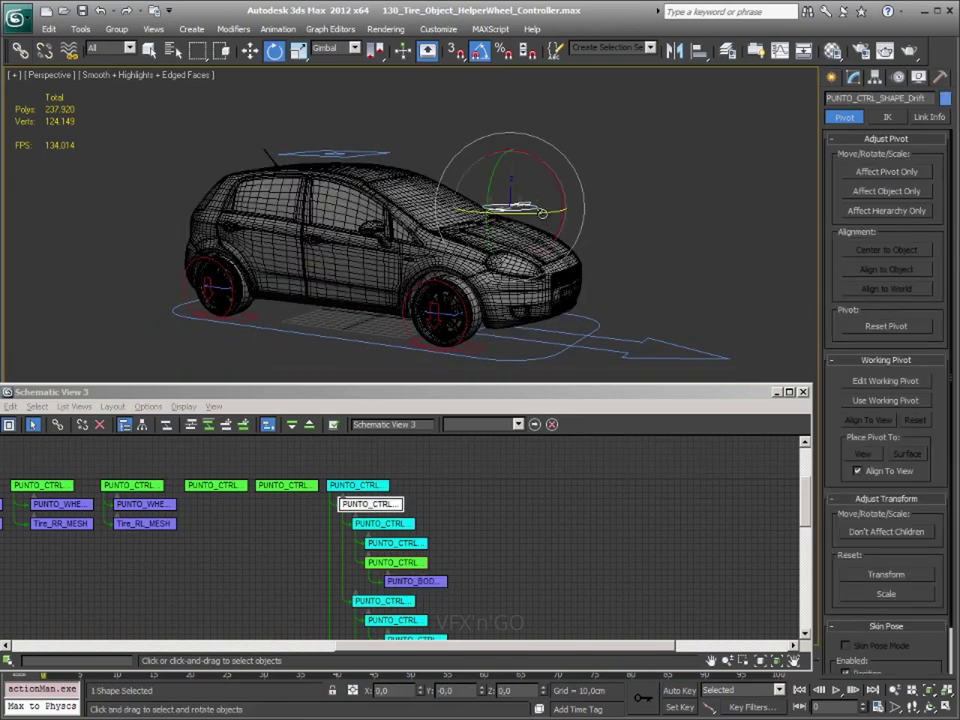
left_click_drag(541, 213, 615, 197)
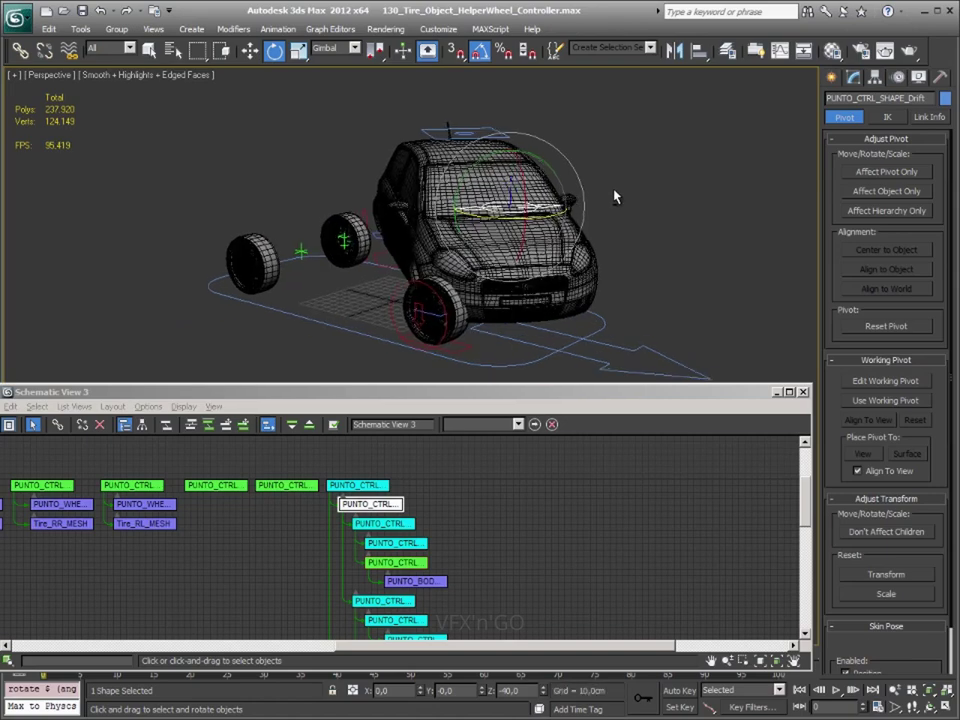
middle_click_drag(615, 197, 558, 153, "alt")
- Shift the Roll control sideways along X, then reselect the Drift control
left_click(489, 130)
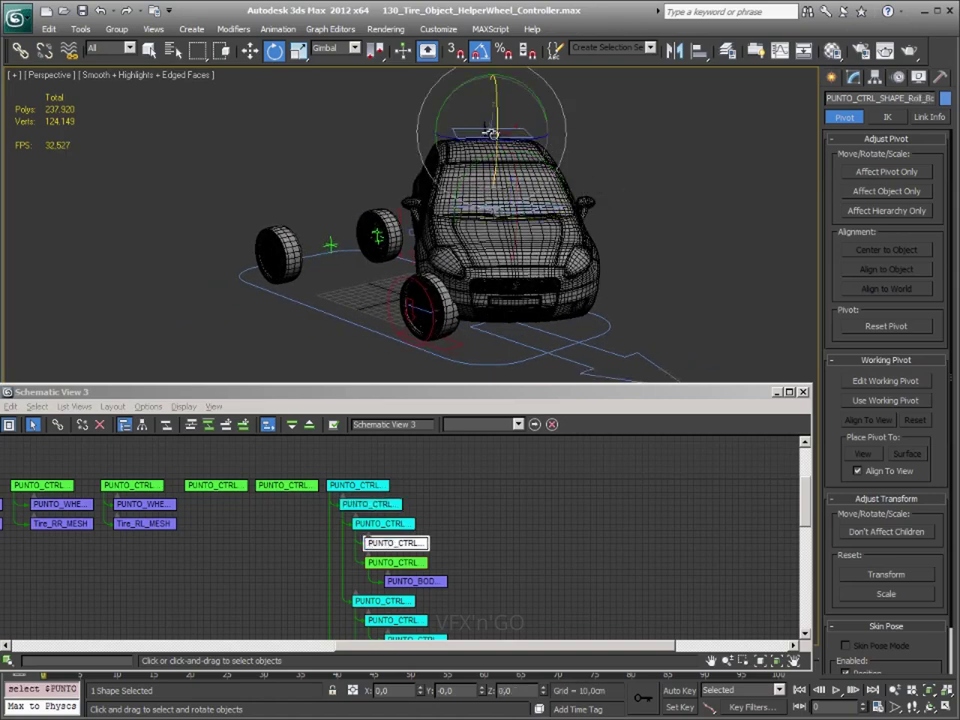
key("w")
left_click_drag(538, 132, 519, 134)
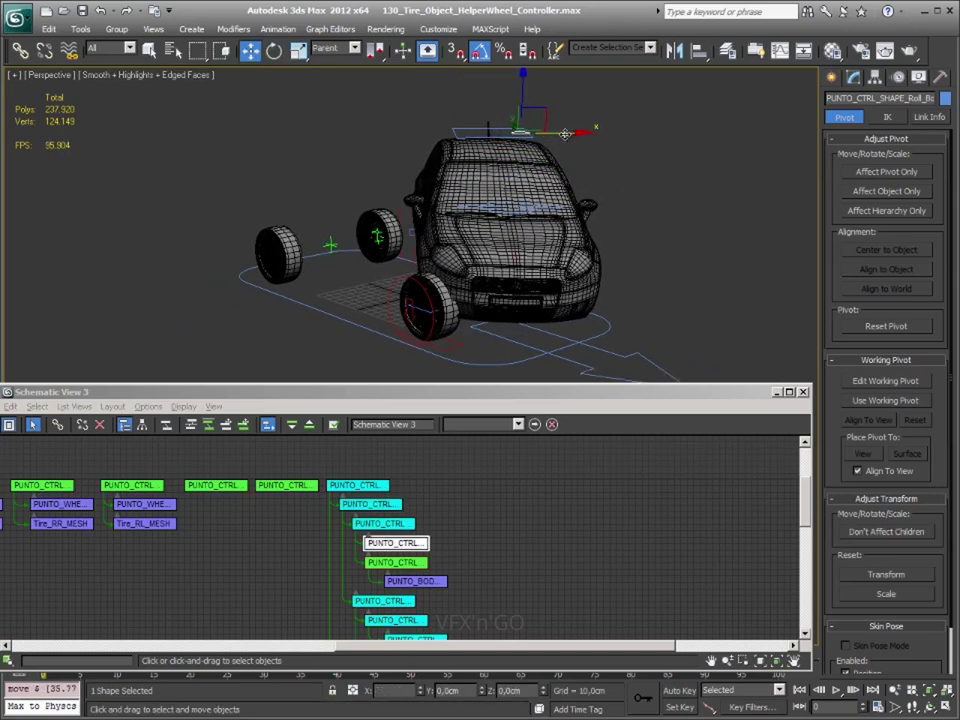
left_click(425, 126)
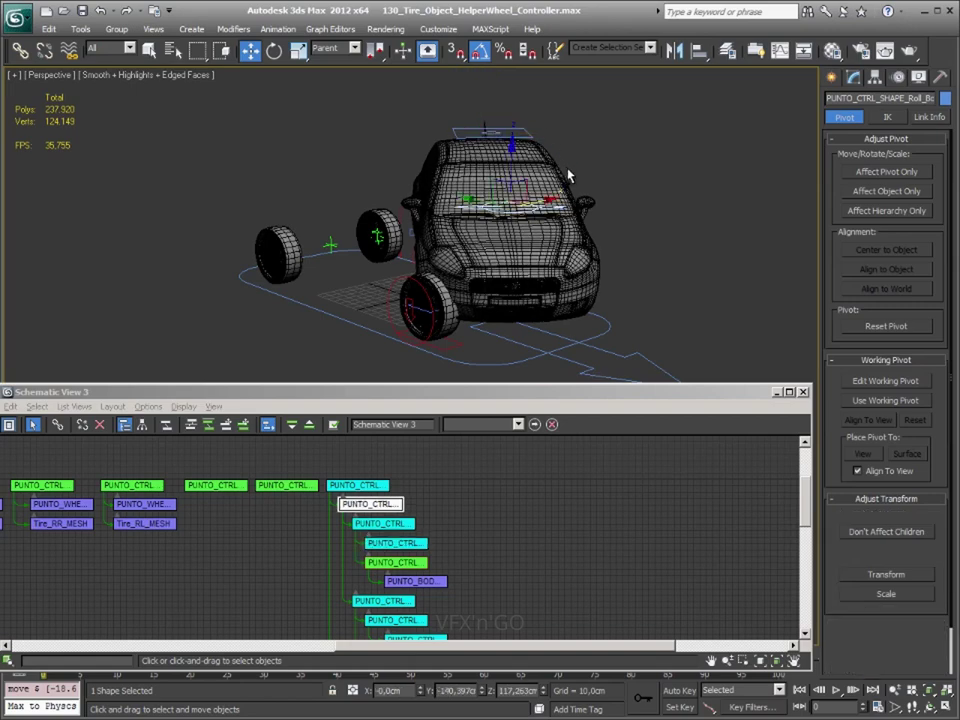
mouse_move(425, 126)
middle_mouse_down("alt")
mouse_move(590, 199)
mouse_move(509, 200)
middle_mouse_up("alt")
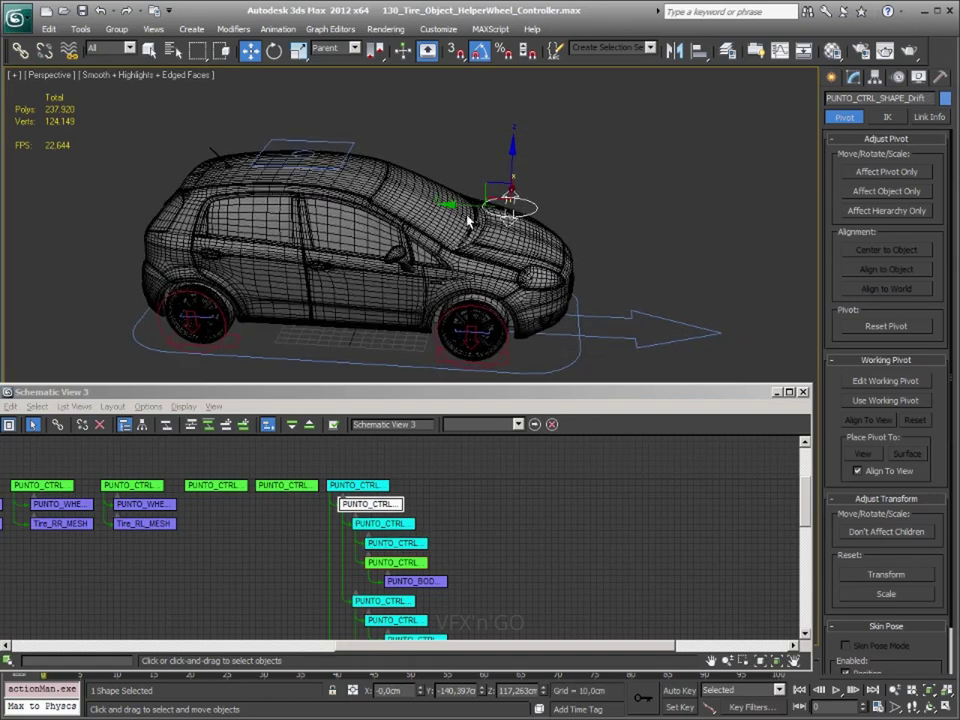
- Set the roof rectangle control's Width and Length to 70 cm, then select its nested circle control
mouse_move(509, 200)
middle_mouse_down("alt")
mouse_move(470, 205)
mouse_move(474, 238)
middle_mouse_up("alt")
scroll(435, 207, "up", 5)
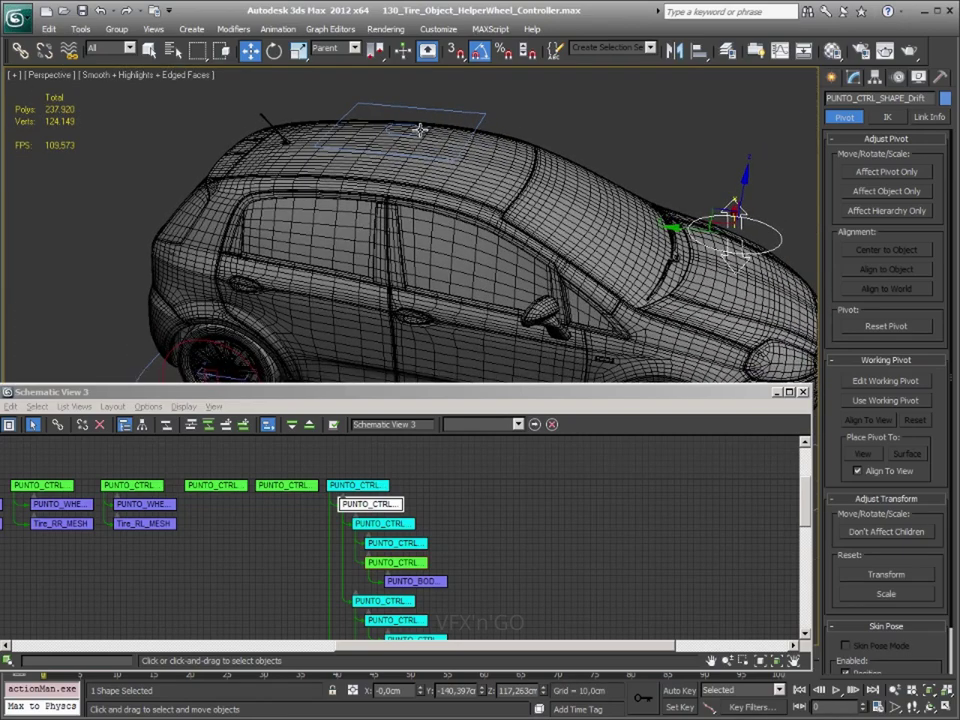
left_click(475, 112)
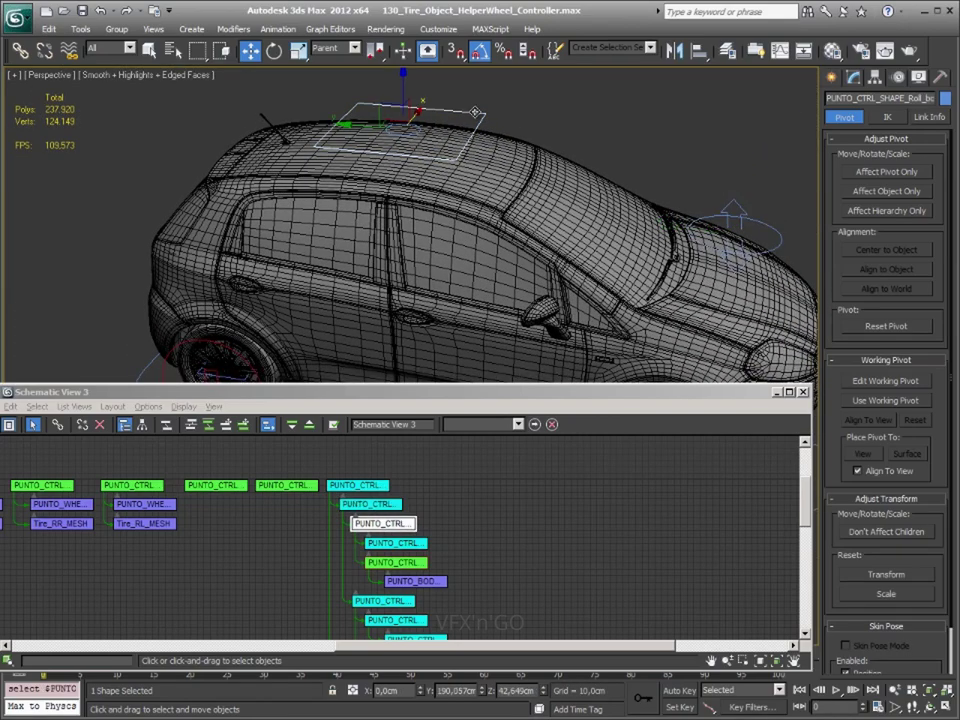
left_click(856, 78)
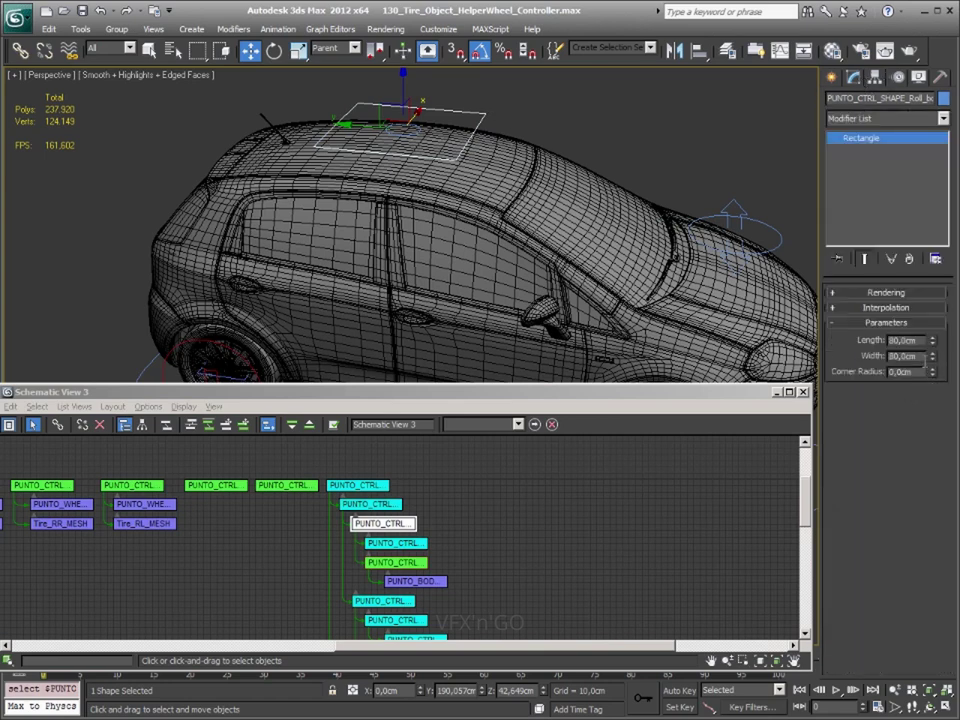
double_click(901, 356)
type("70")
key("Return")
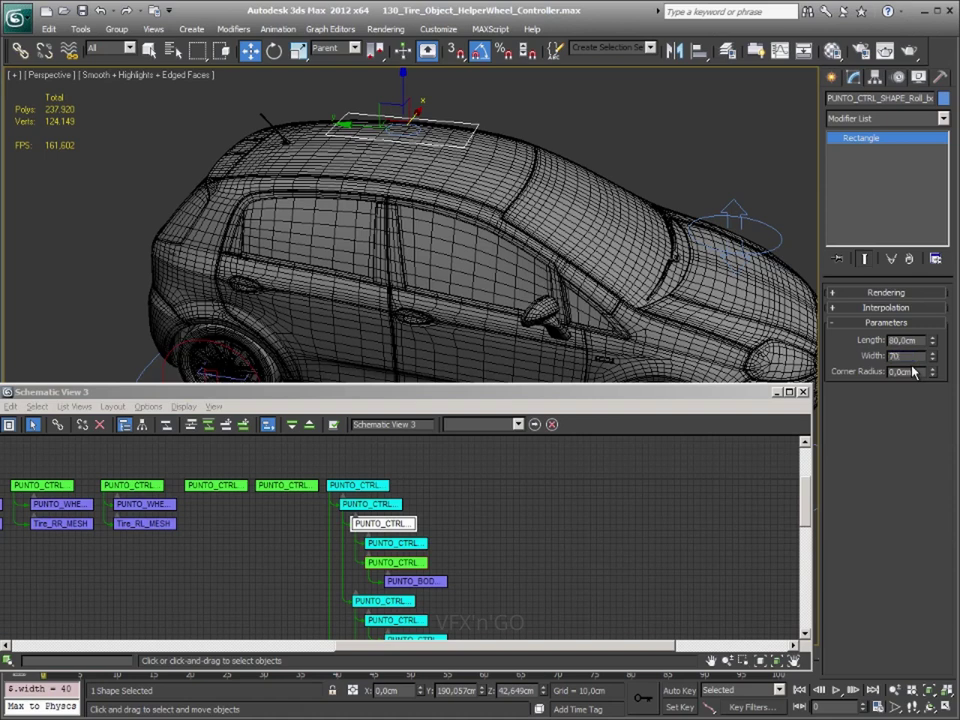
key("Return")
key("shift+Tab")
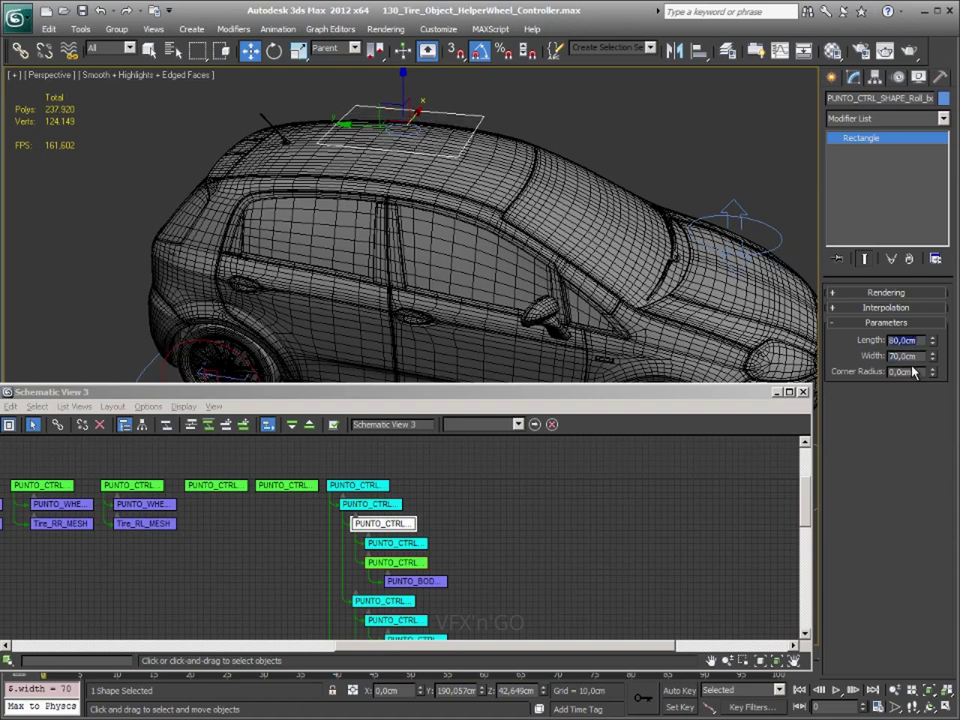
type("70")
key("Return")
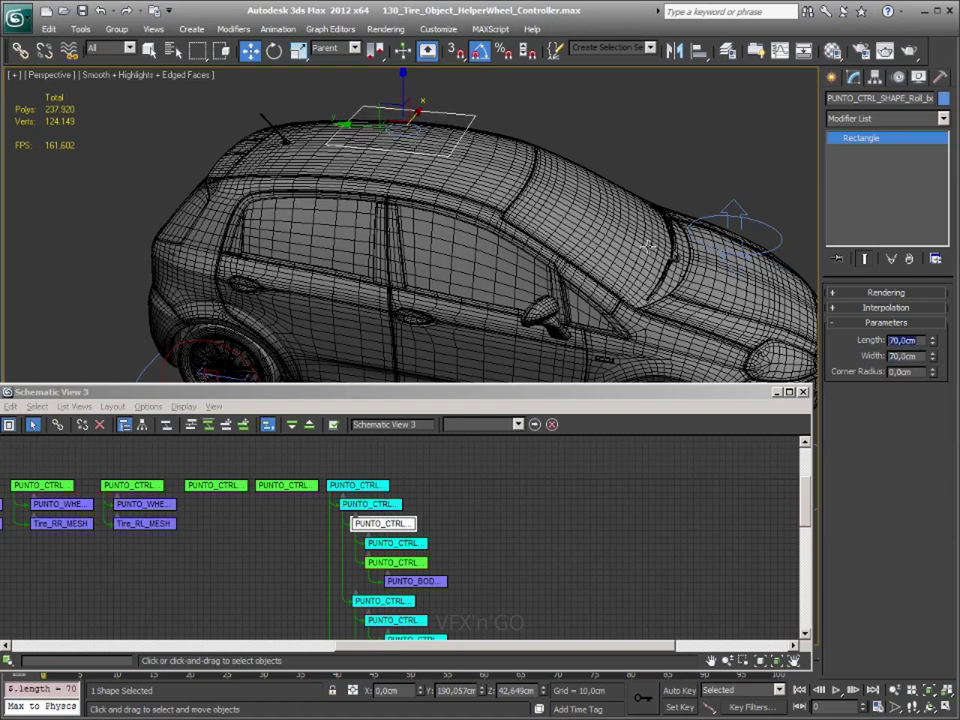
left_click(396, 543)
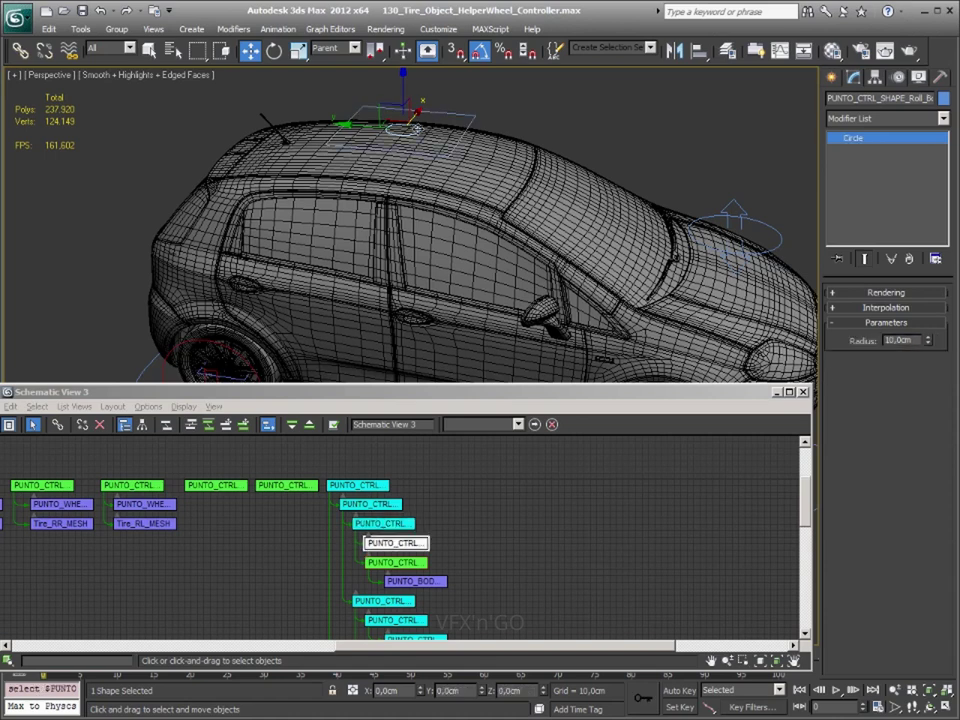
- Set the roof circle's X Position limit to 30 upper and -30 lower
left_click(876, 78)
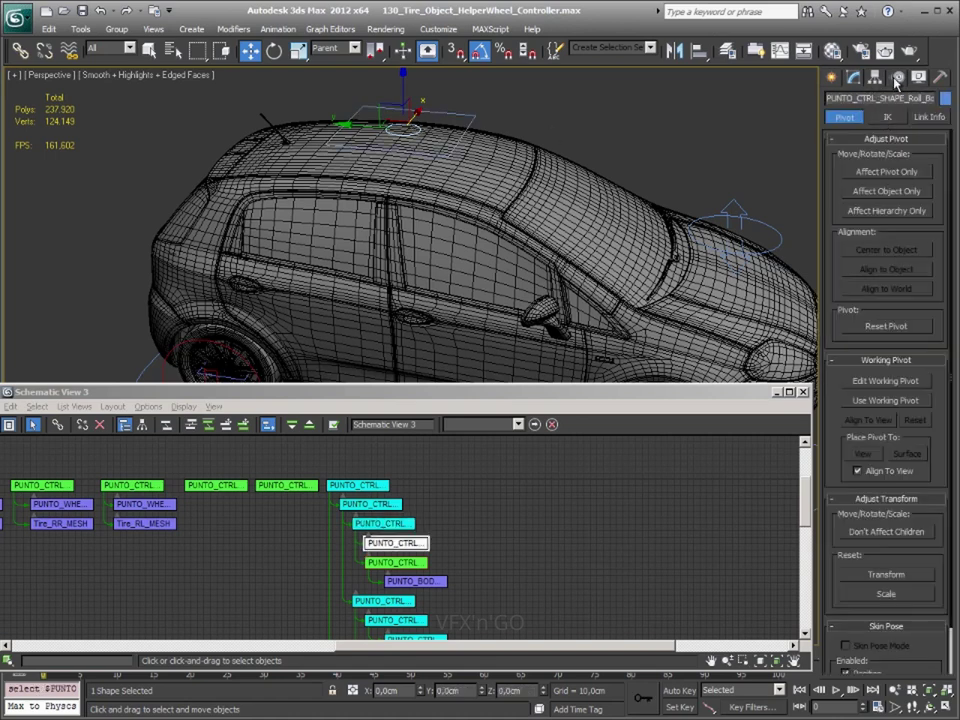
left_click(897, 79)
right_click(888, 258)
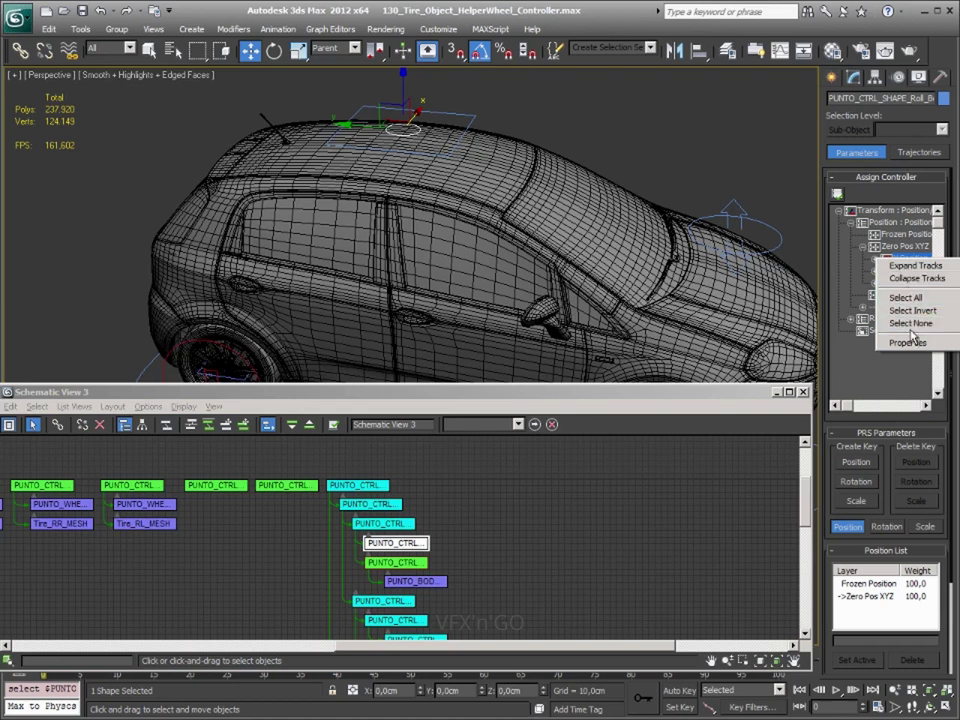
left_click(908, 338)
left_click_drag(878, 213, 741, 204)
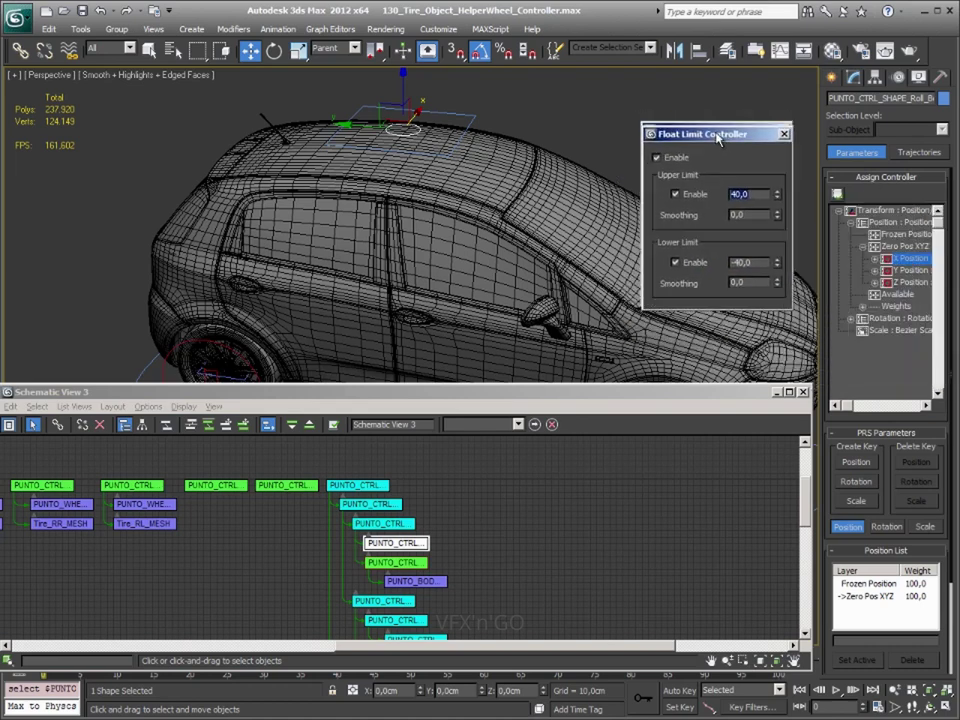
type("0")
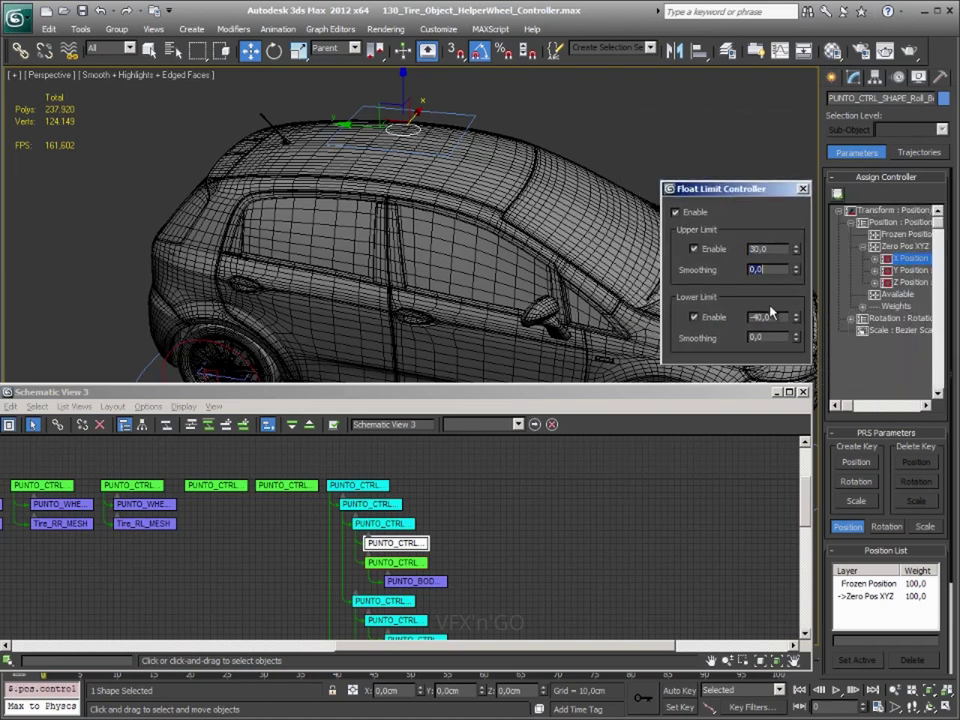
left_click(771, 316)
left_click(750, 250)
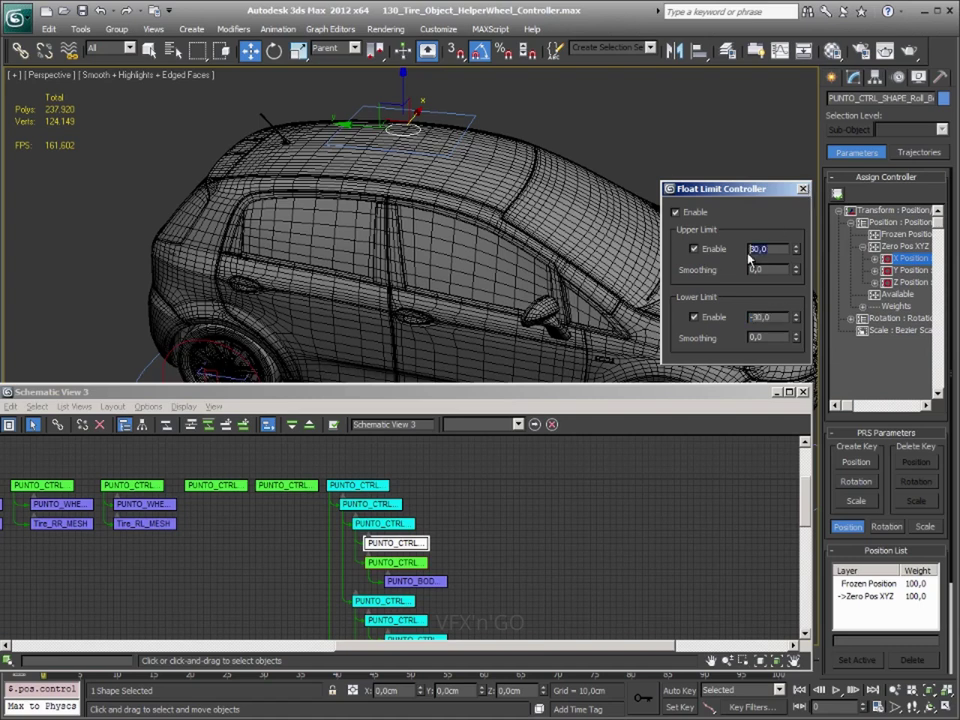
left_click(803, 190)
- Set the Y Position limit to 30 upper and -30 lower, tightened from ±40
right_click(880, 271)
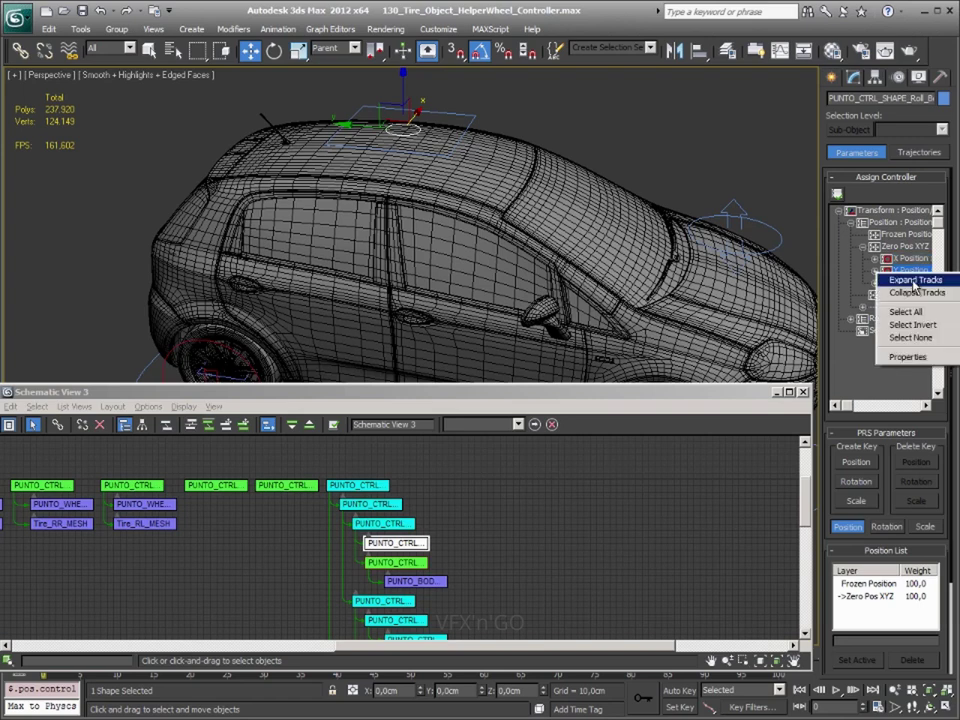
left_click(908, 356)
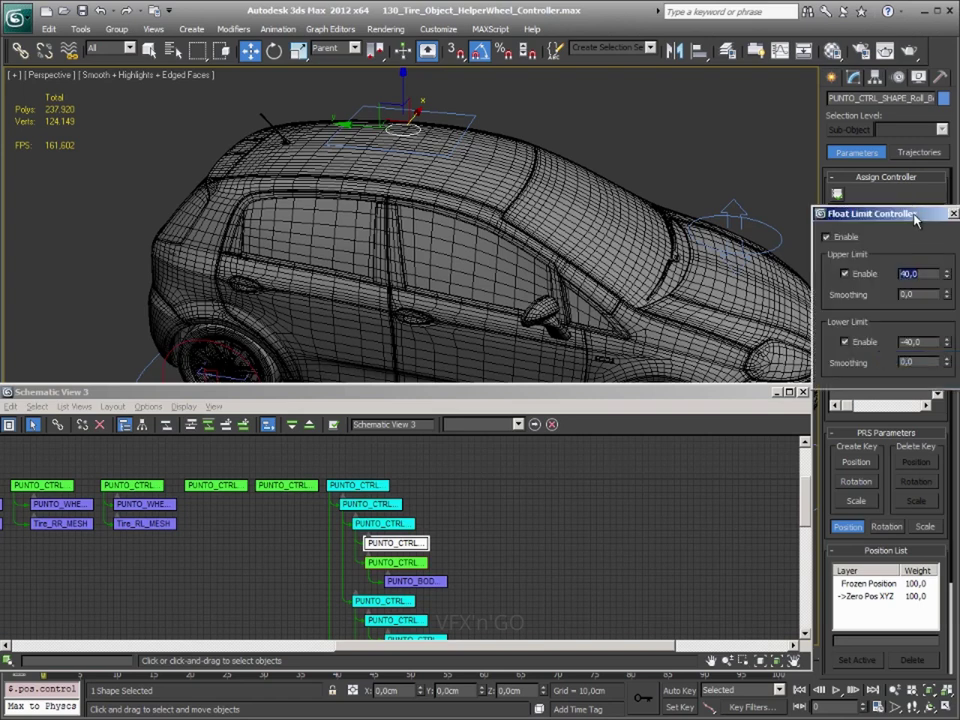
left_click_drag(915, 218, 743, 200)
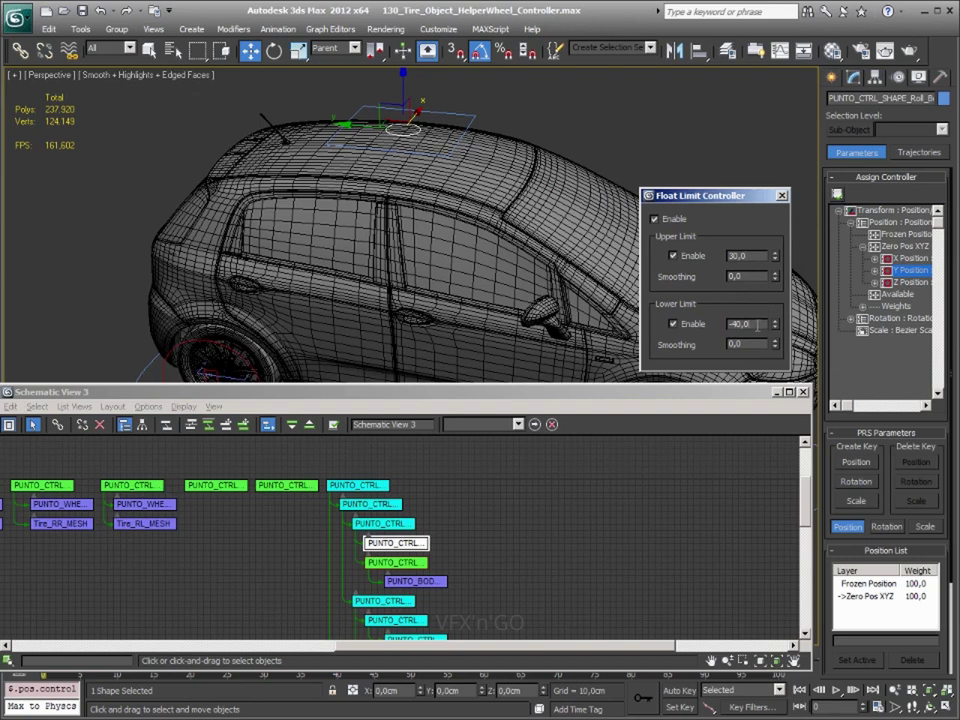
left_click_drag(758, 324, 697, 330)
left_click(783, 196)
left_click(681, 171)
middle_click_drag(681, 171, 667, 232, "alt")
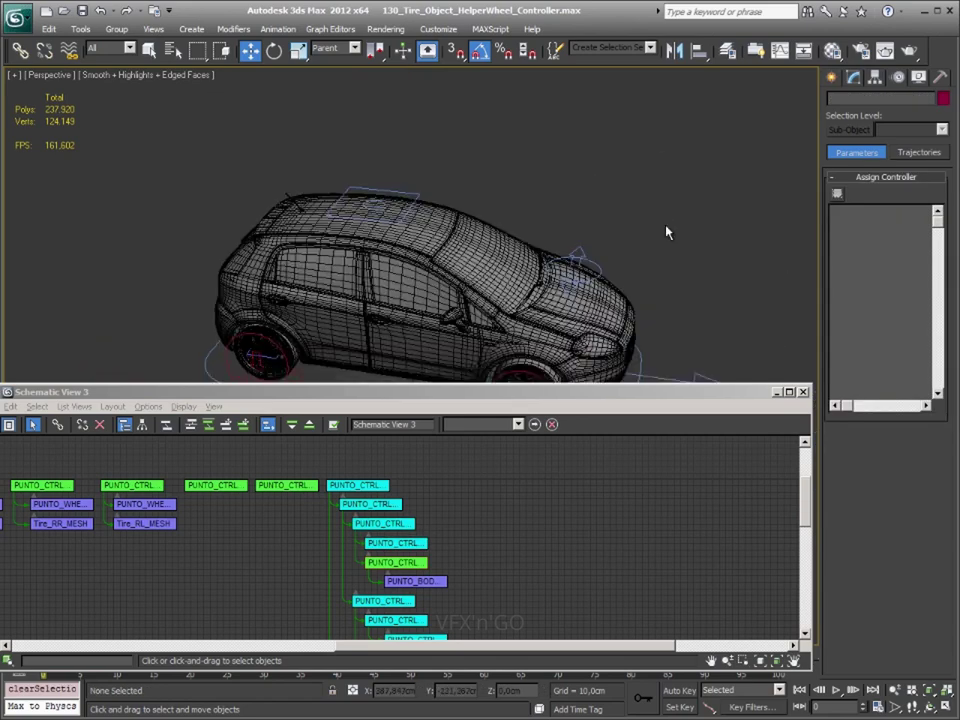
- Drag the roof circle control along Y and X to test its limits
left_click(366, 206)
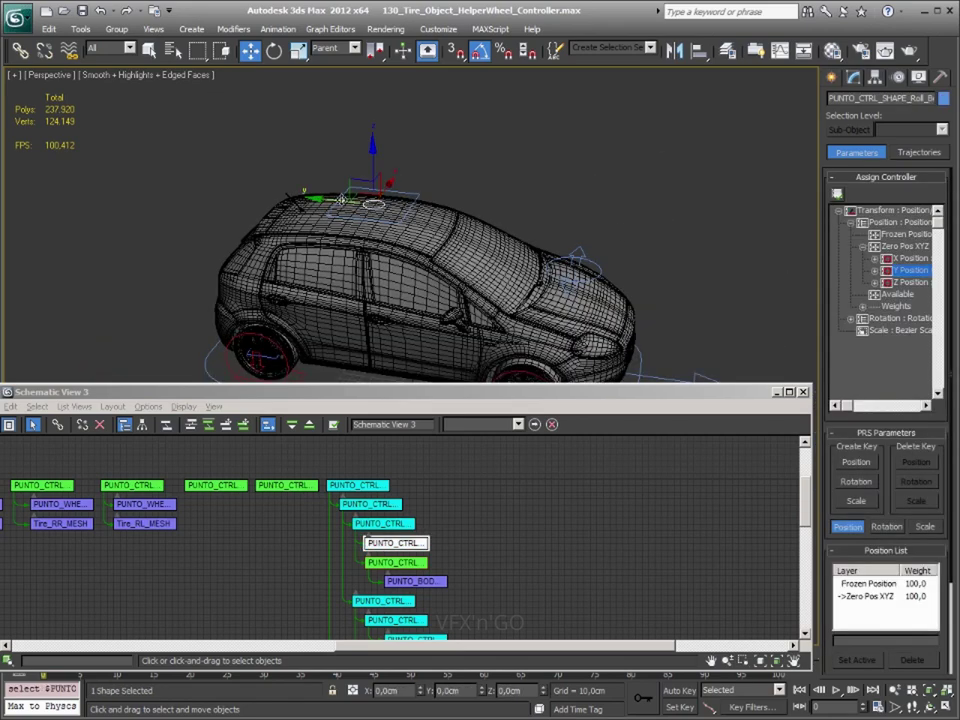
mouse_move(340, 199)
left_mouse_down()
mouse_move(285, 155)
mouse_move(452, 232)
left_mouse_up()
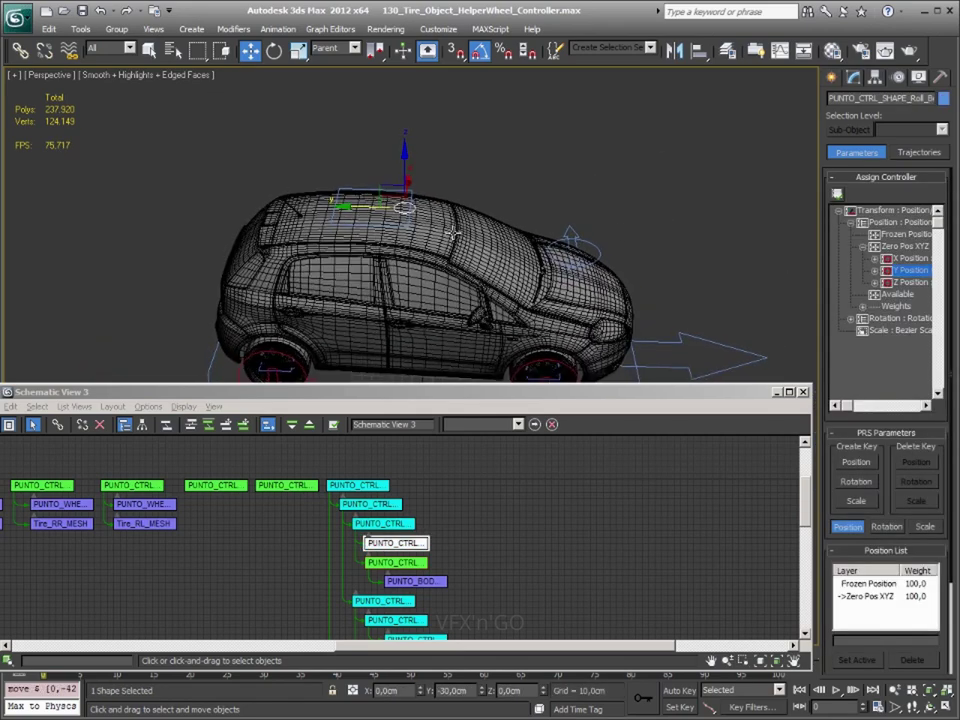
mouse_move(453, 233)
middle_mouse_down("alt")
mouse_move(456, 181)
mouse_move(447, 211)
middle_mouse_up("alt")
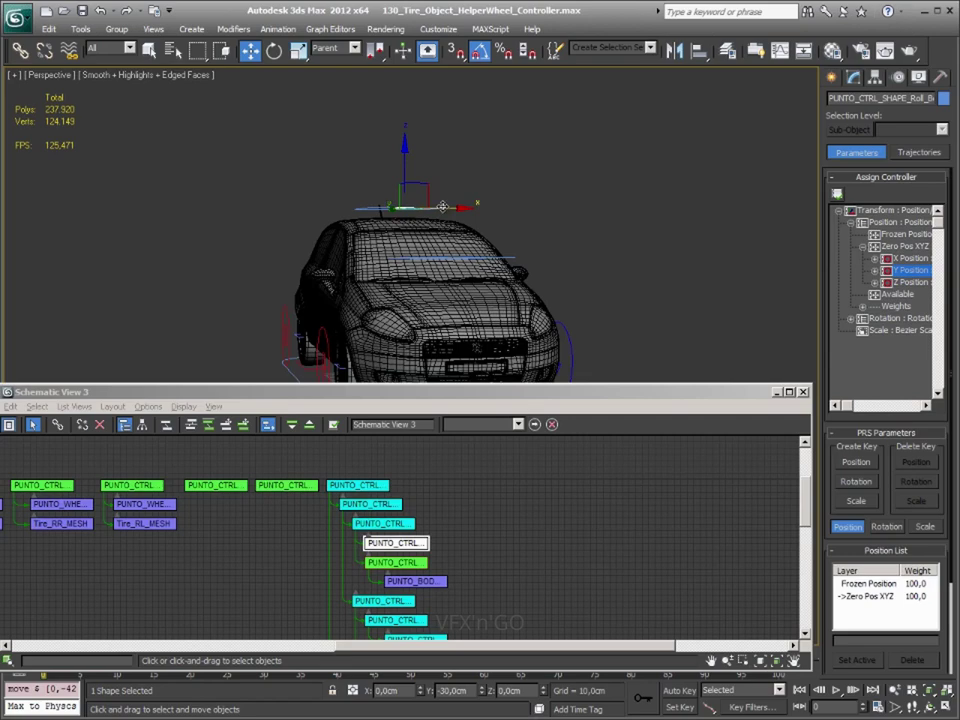
left_click_drag(442, 207, 409, 207)
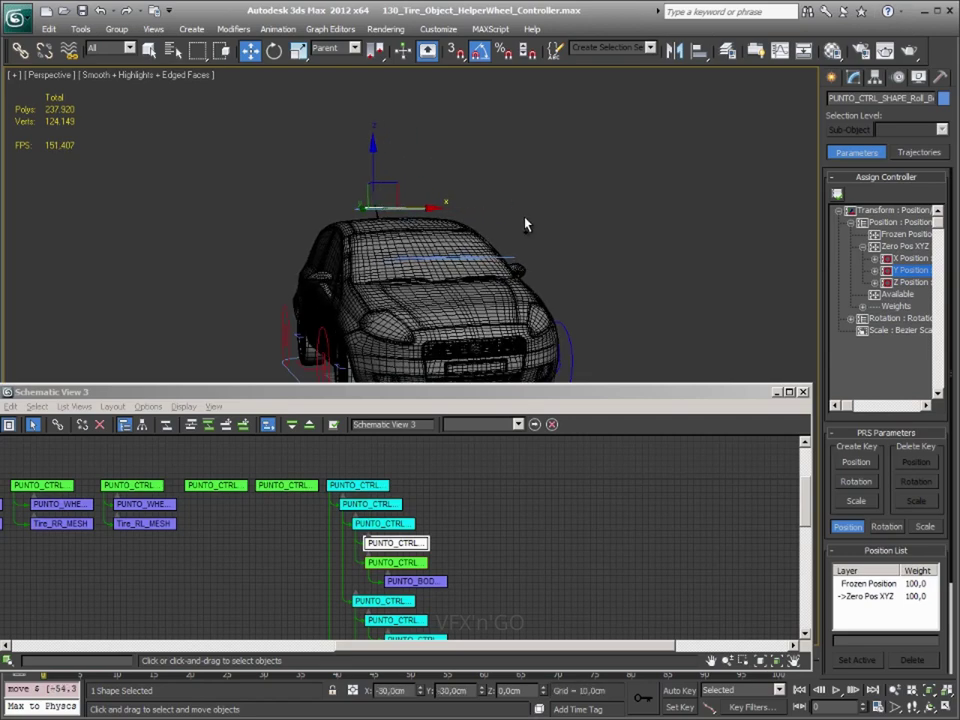
- Push the roof control to its -30 cm Y limit, then undo the test move
middle_click_drag(530, 228, 398, 211, "alt")
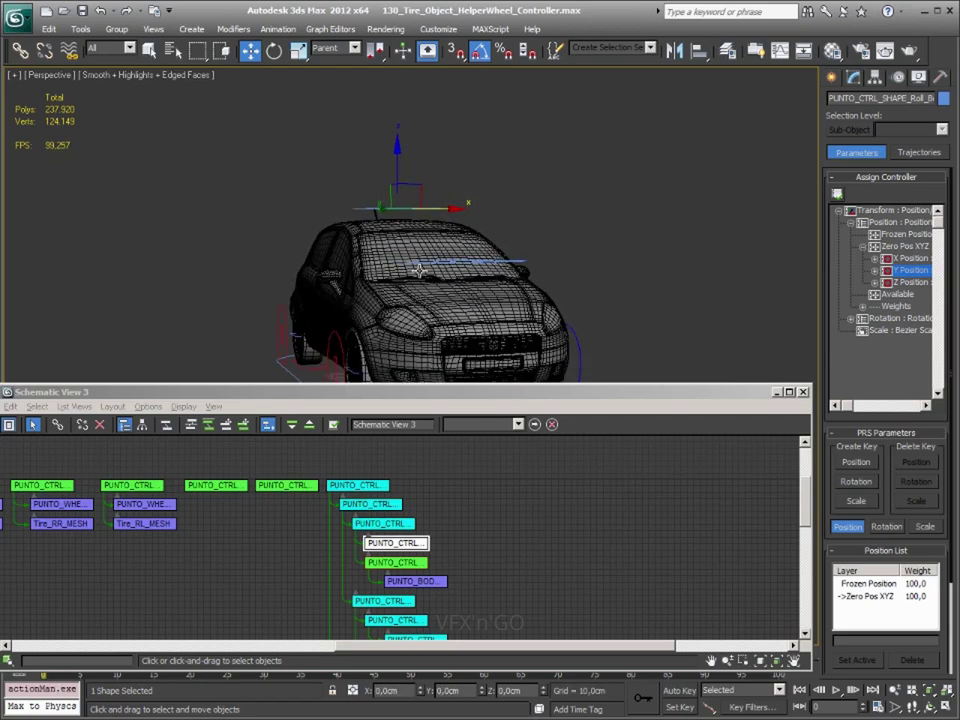
scroll(390, 215, "up", 3)
scroll(375, 230, "up", 2)
scroll(375, 242, "down", 4)
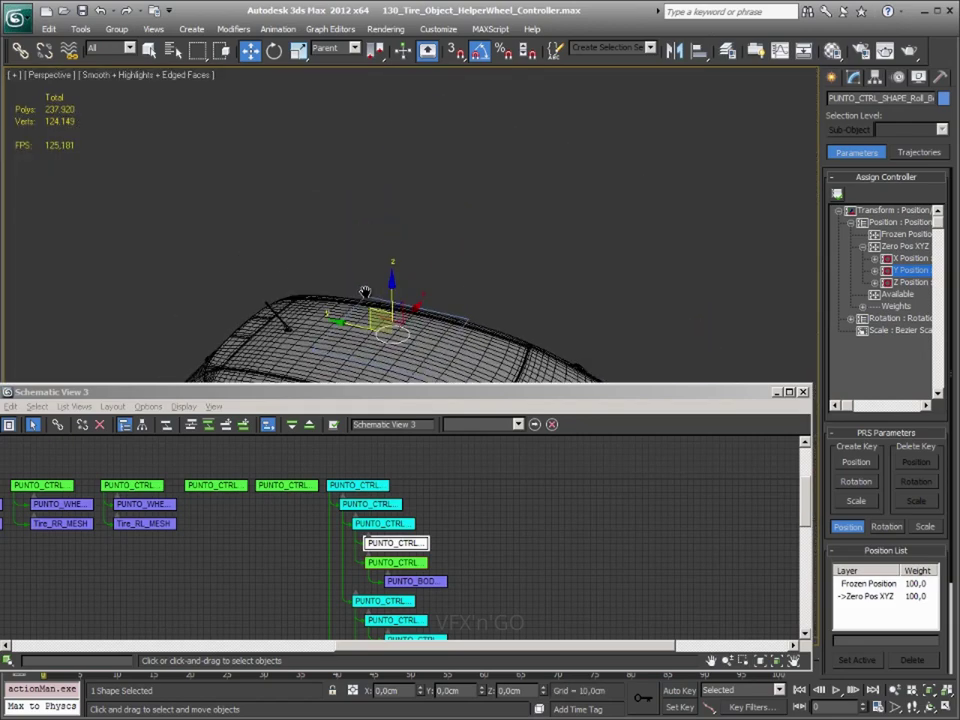
middle_click_drag(355, 323, 358, 250)
left_click_drag(343, 247, 375, 262)
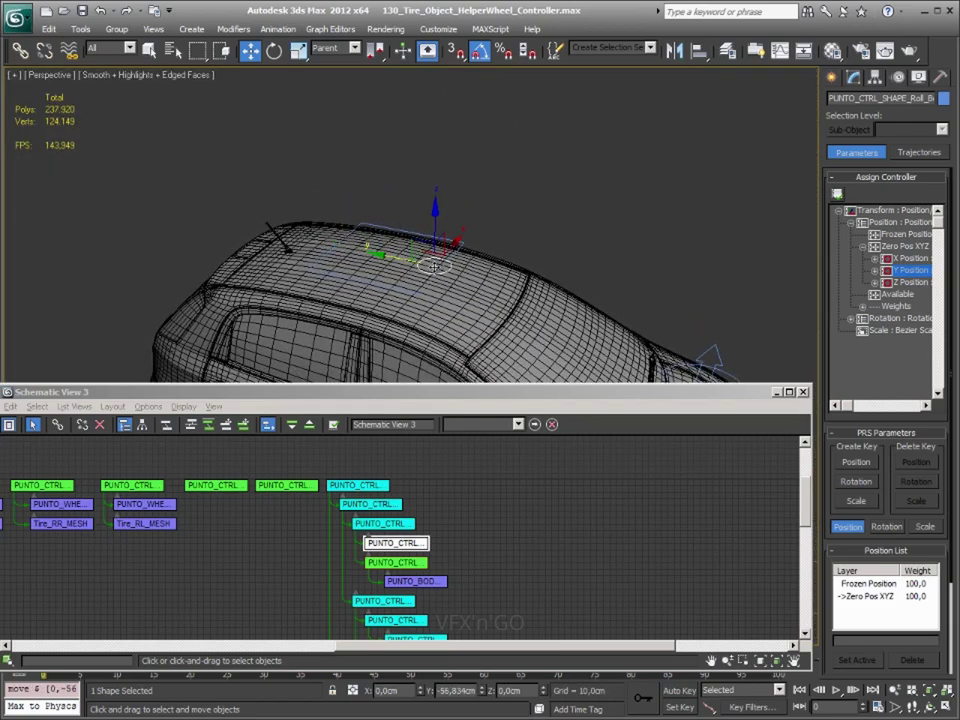
scroll(460, 292, "up", 5)
scroll(460, 292, "down", 4)
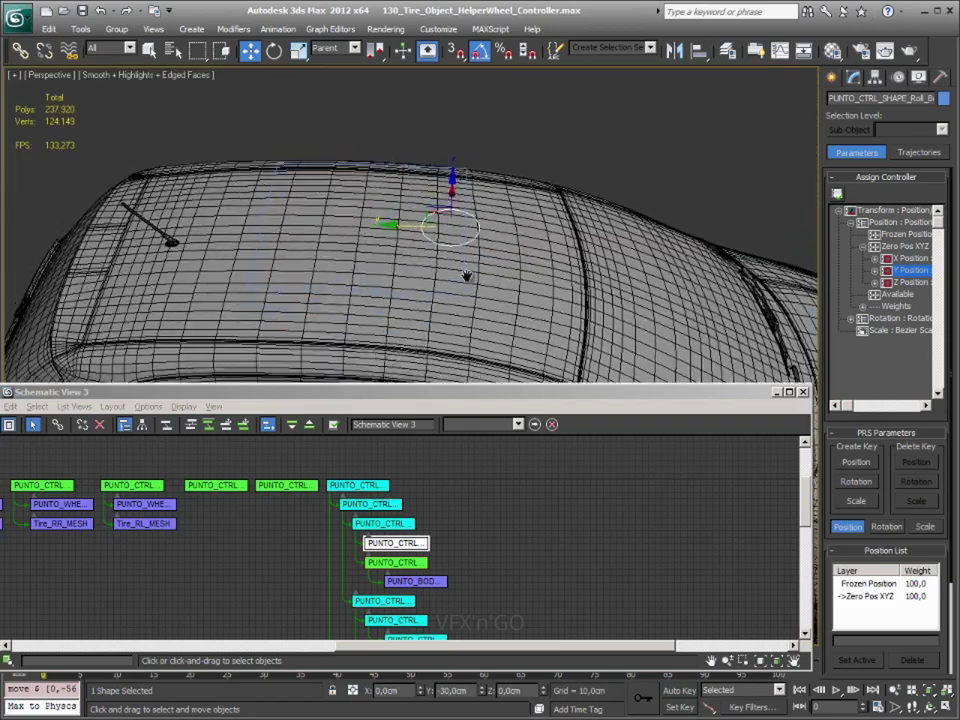
scroll(463, 228, "down", 1)
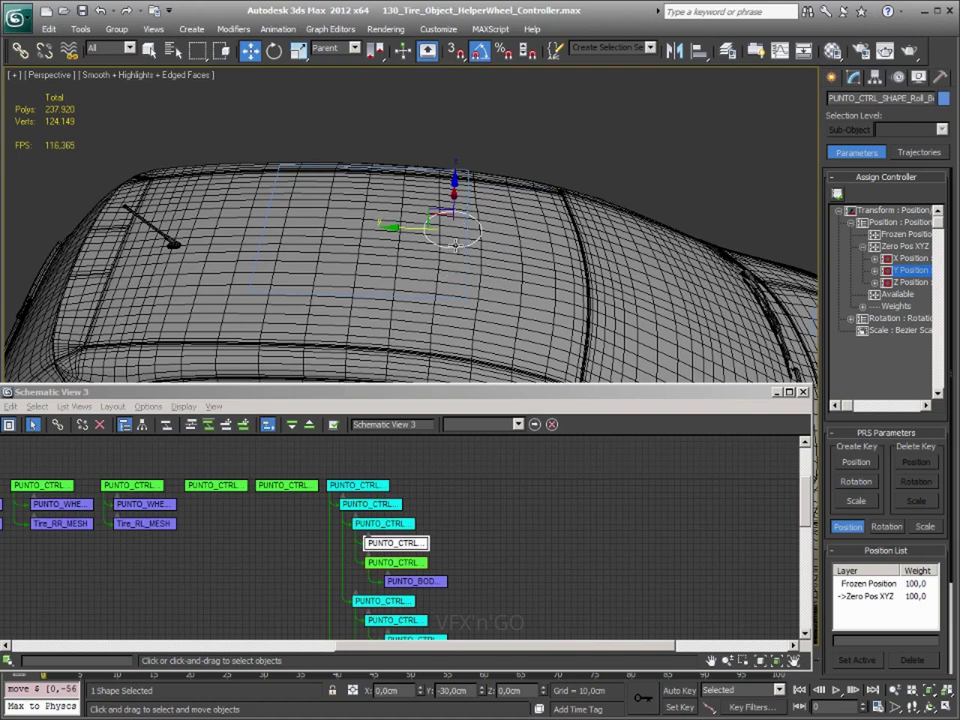
key("ctrl+z")
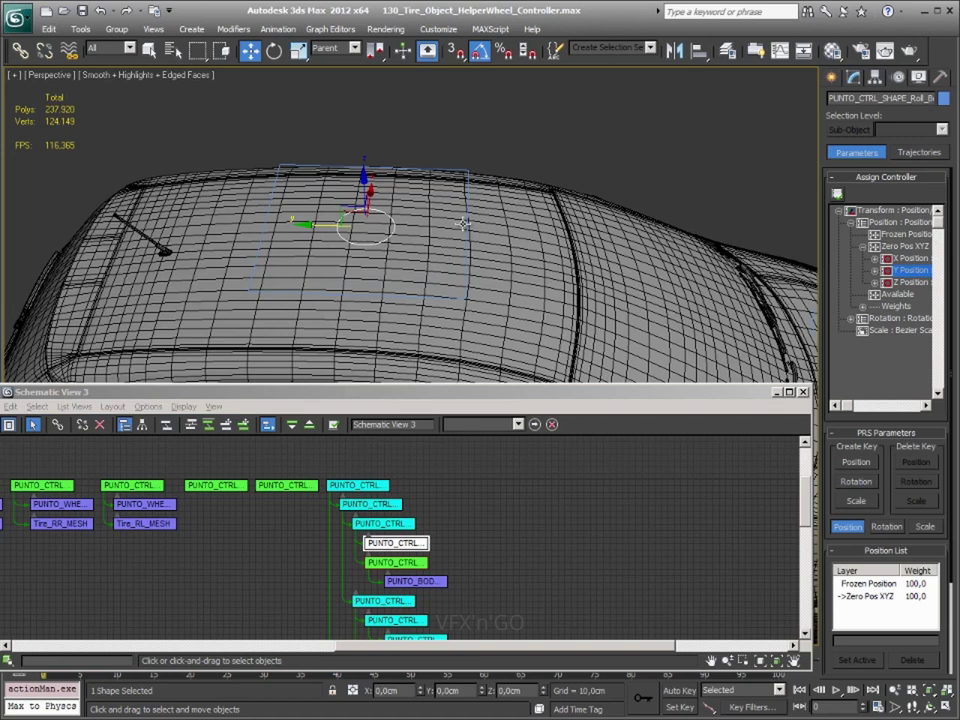
left_click(468, 216)
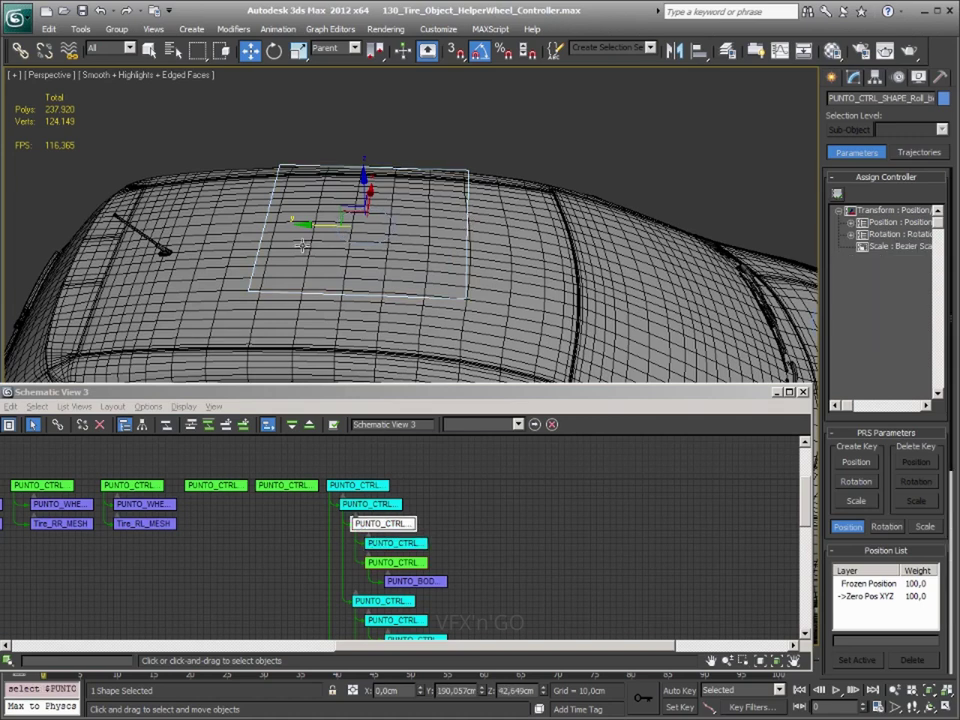
- Set the roof control rectangle's width to 60 cm
left_click(854, 79)
double_click(915, 340)
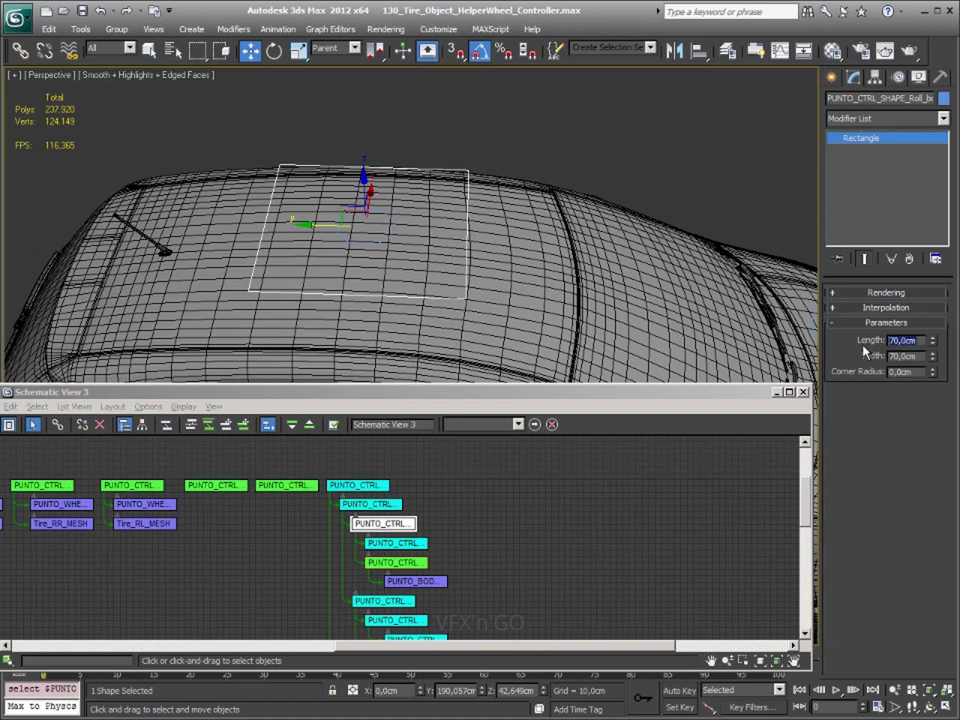
type("60")
key("Return")
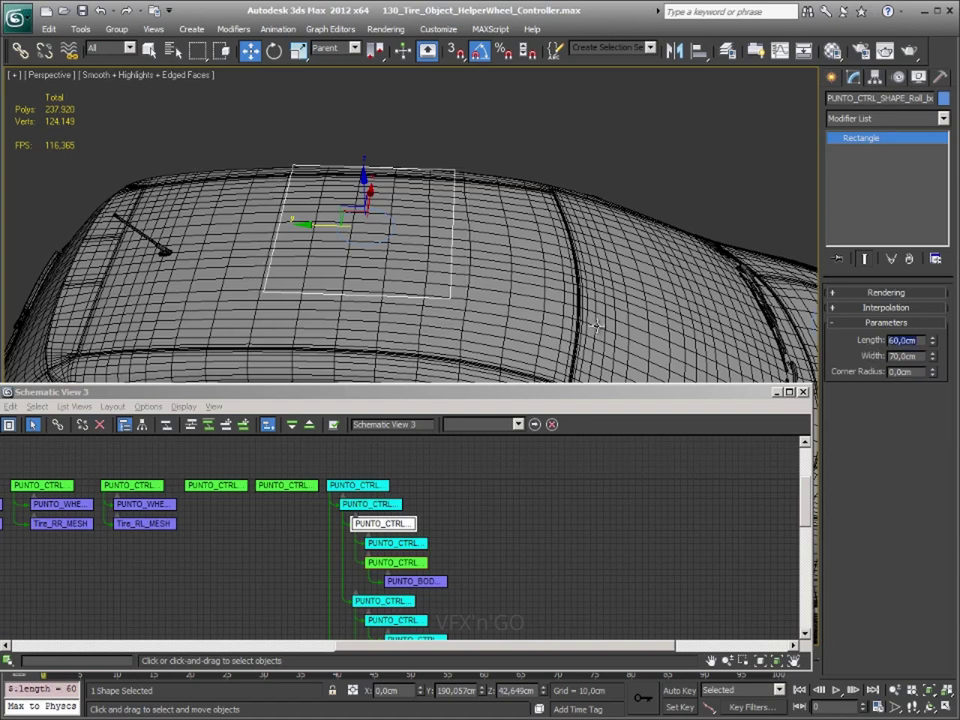
left_click_drag(352, 244, 409, 230)
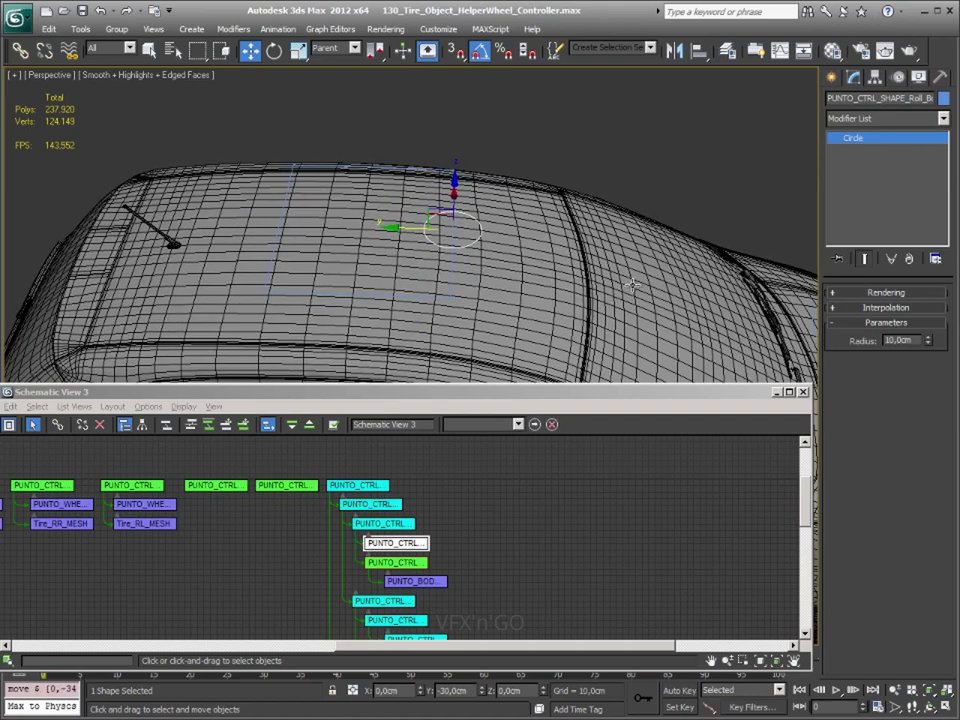
key("ctrl+z")
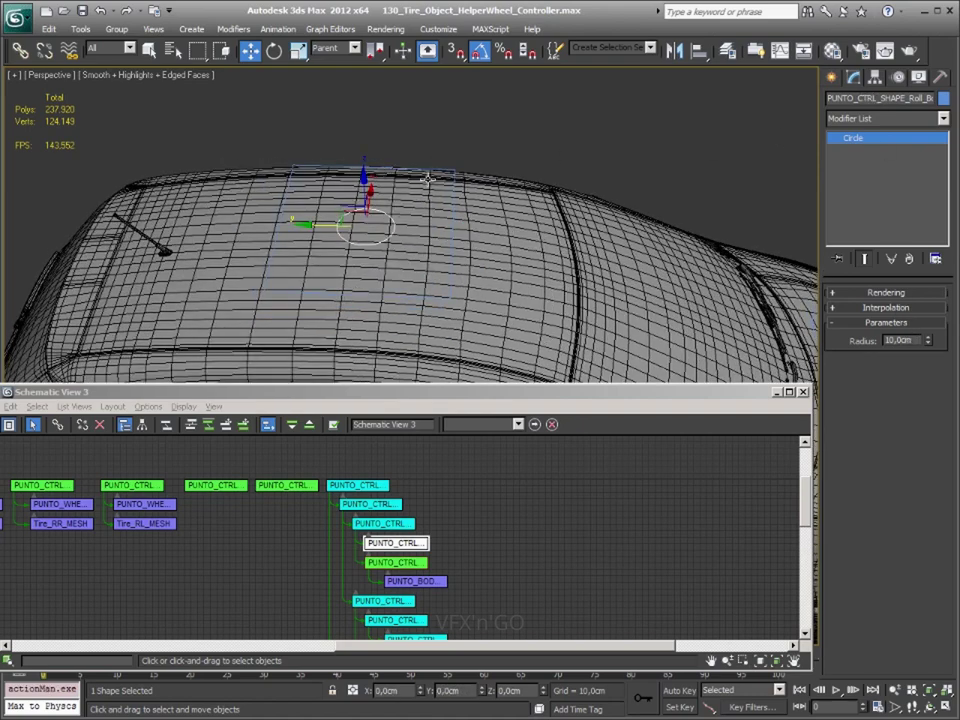
left_click(429, 170)
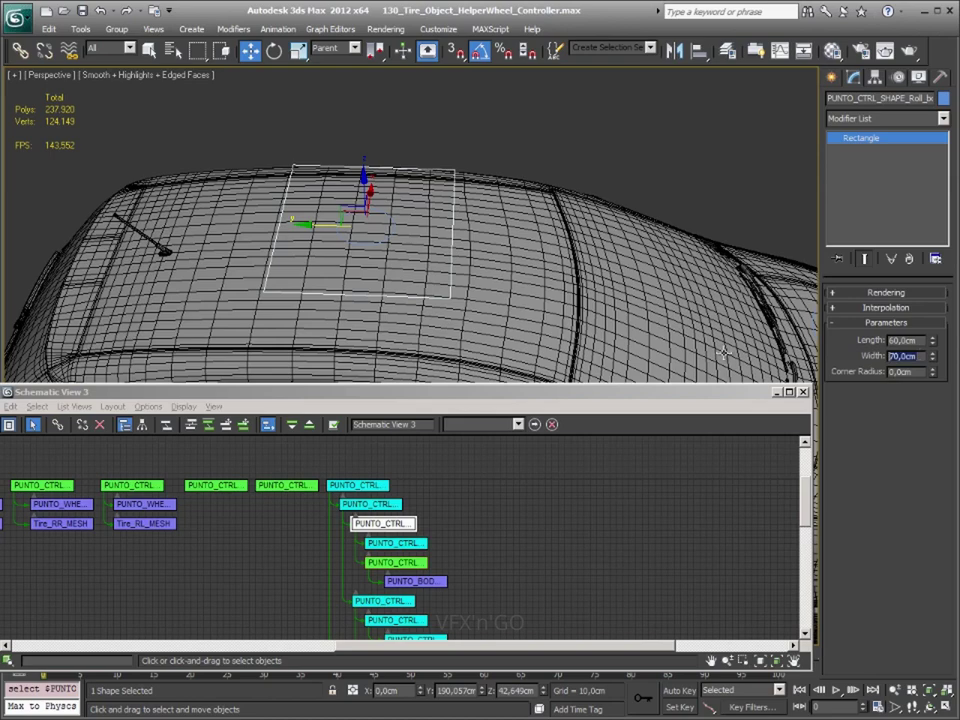
type("0")
key("Return")
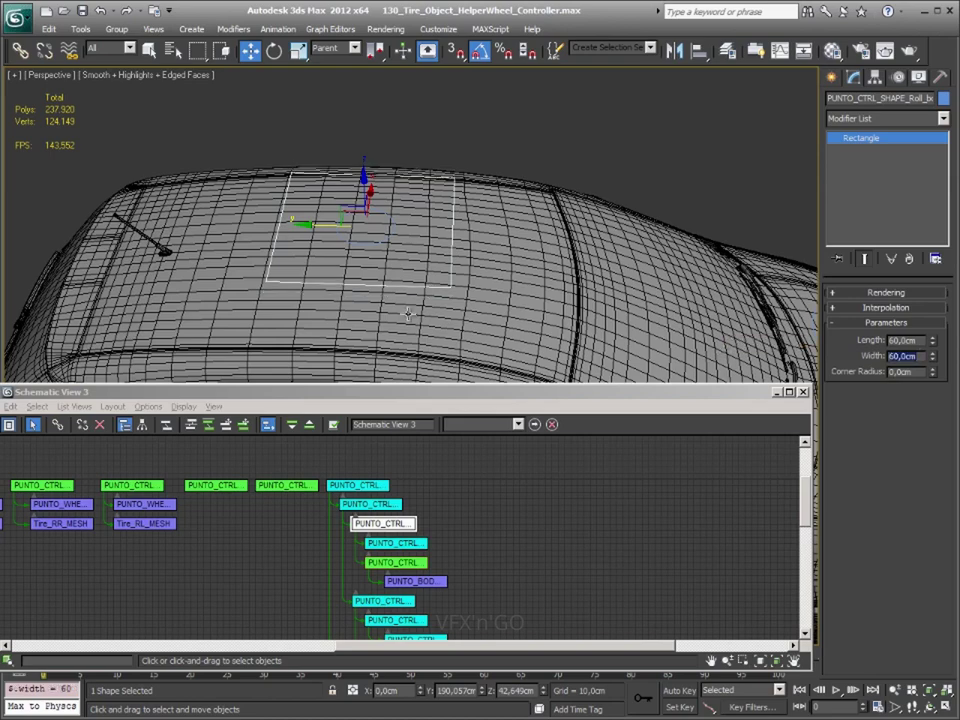
- Move the small circle control down-left across the roof, then back toward its centre
middle_click_drag(408, 314, 500, 216, "alt")
left_click(500, 216)
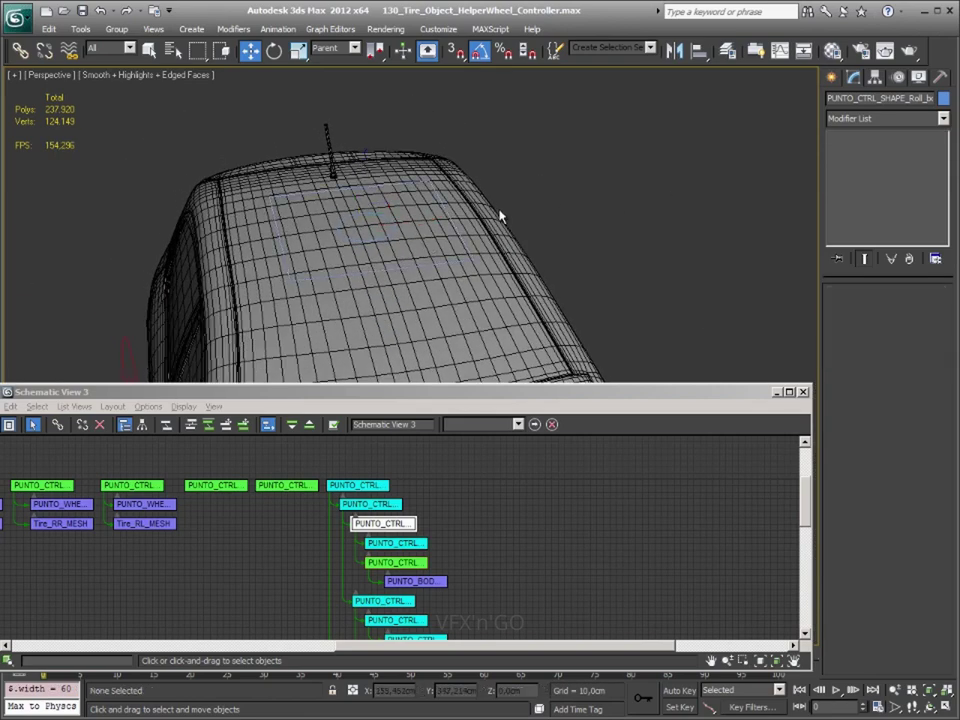
left_click(366, 216)
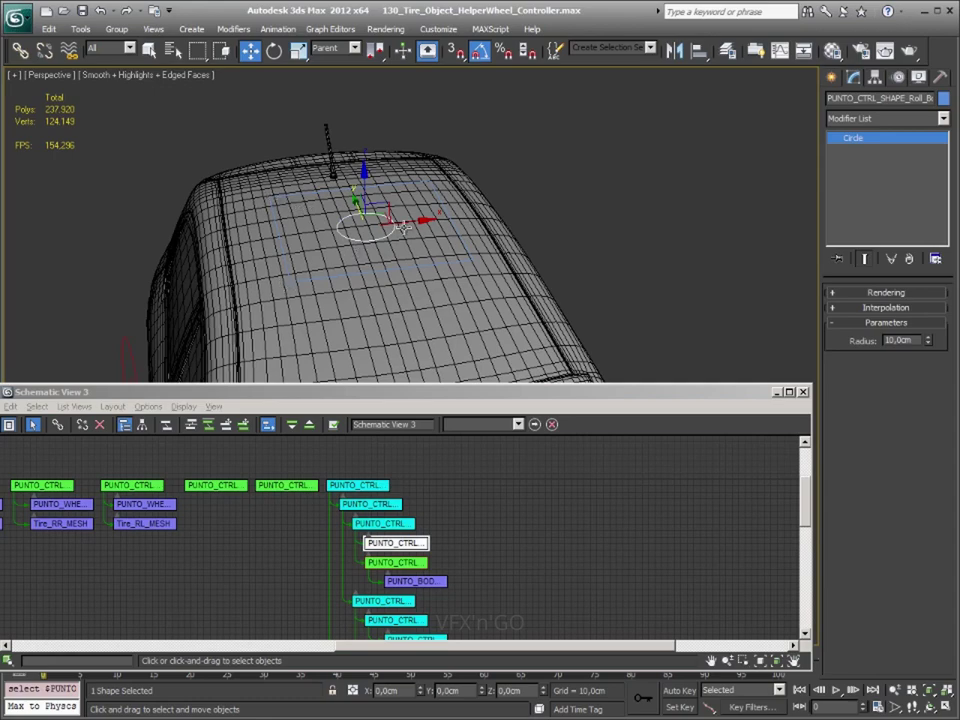
middle_click_drag(402, 228, 395, 222, "alt")
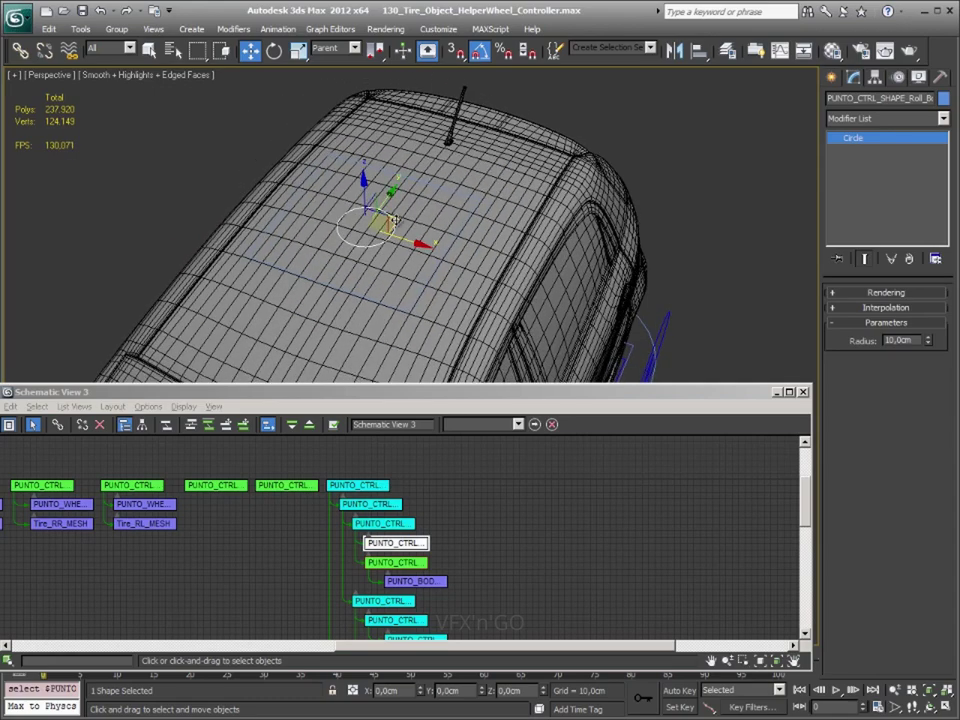
left_click_drag(395, 220, 270, 237)
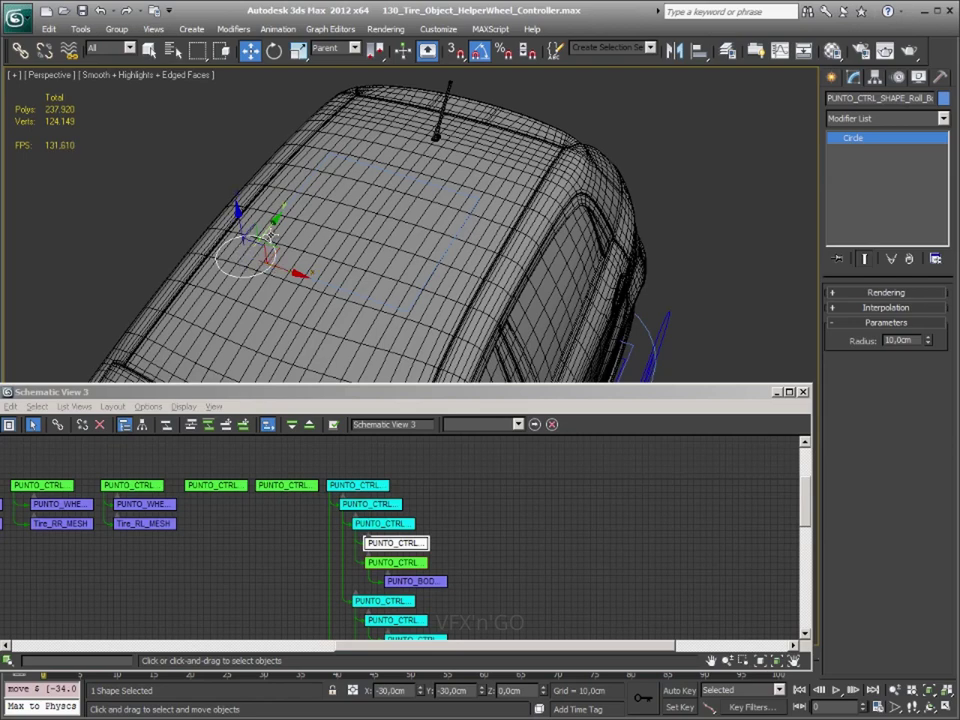
middle_click_drag(278, 250, 330, 200, "alt")
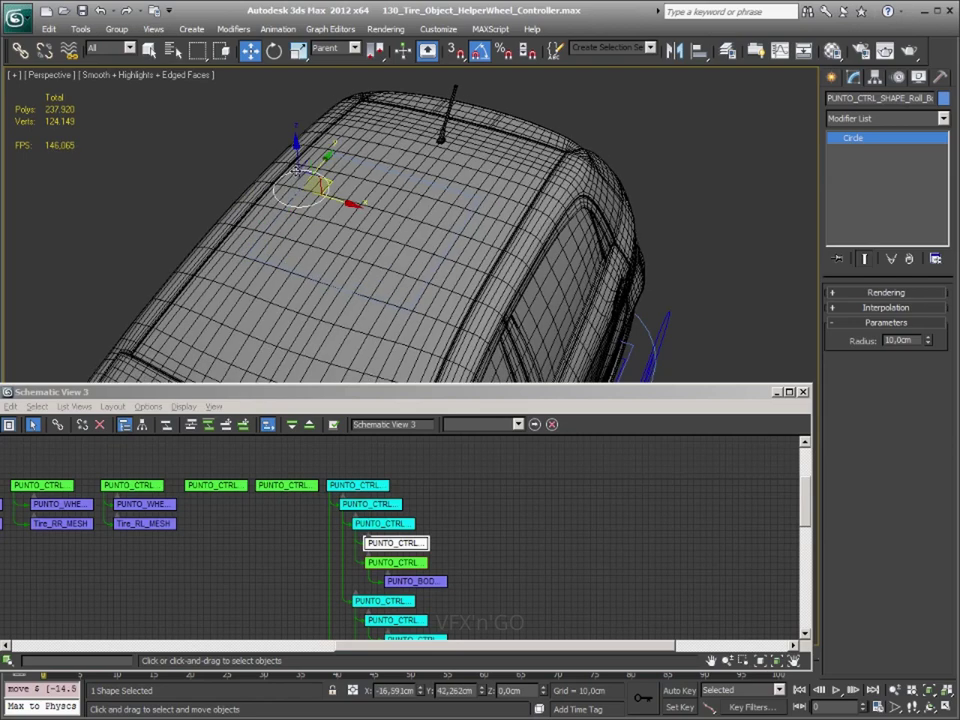
mouse_move(390, 150)
left_mouse_down()
mouse_move(541, 216)
mouse_move(492, 189)
mouse_move(444, 226)
mouse_move(442, 243)
left_mouse_up()
scroll(290, 305, "down", 3)
scroll(290, 305, "down", 3)
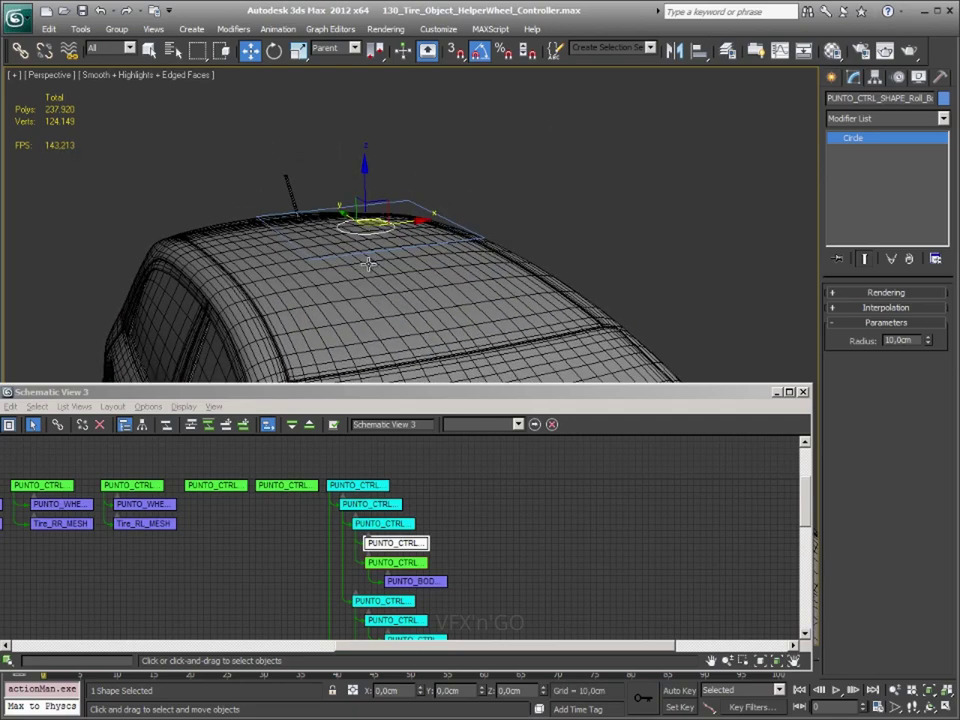
scroll(290, 305, "down", 3)
mouse_move(531, 259)
middle_mouse_down()
mouse_move(503, 183)
mouse_move(510, 200)
middle_mouse_up()
left_click(515, 188)
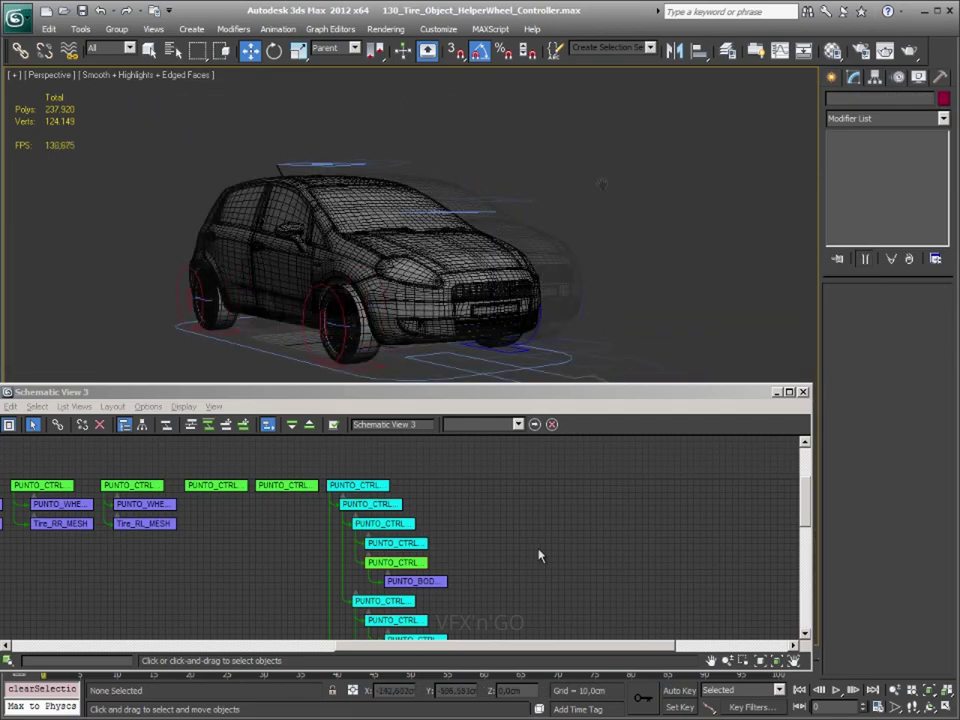
scroll(538, 553, "down", 2)
scroll(555, 482, "down", 2)
mouse_move(562, 572)
middle_mouse_down()
mouse_move(564, 467)
mouse_move(573, 622)
mouse_move(514, 621)
middle_mouse_up()
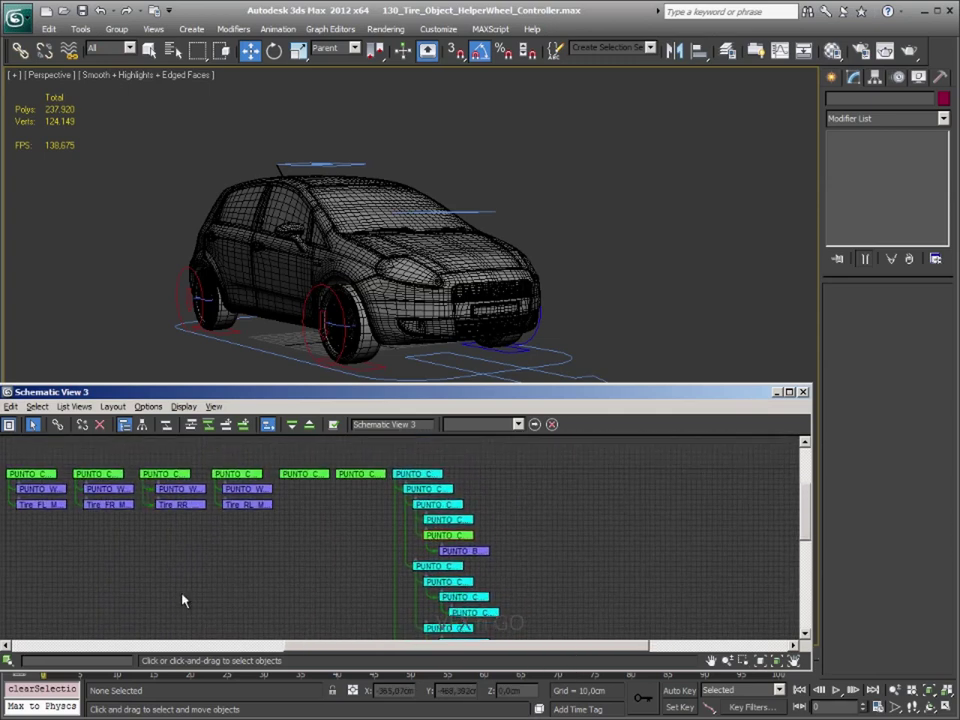
middle_click_drag(182, 602, 327, 591)
left_click(447, 475)
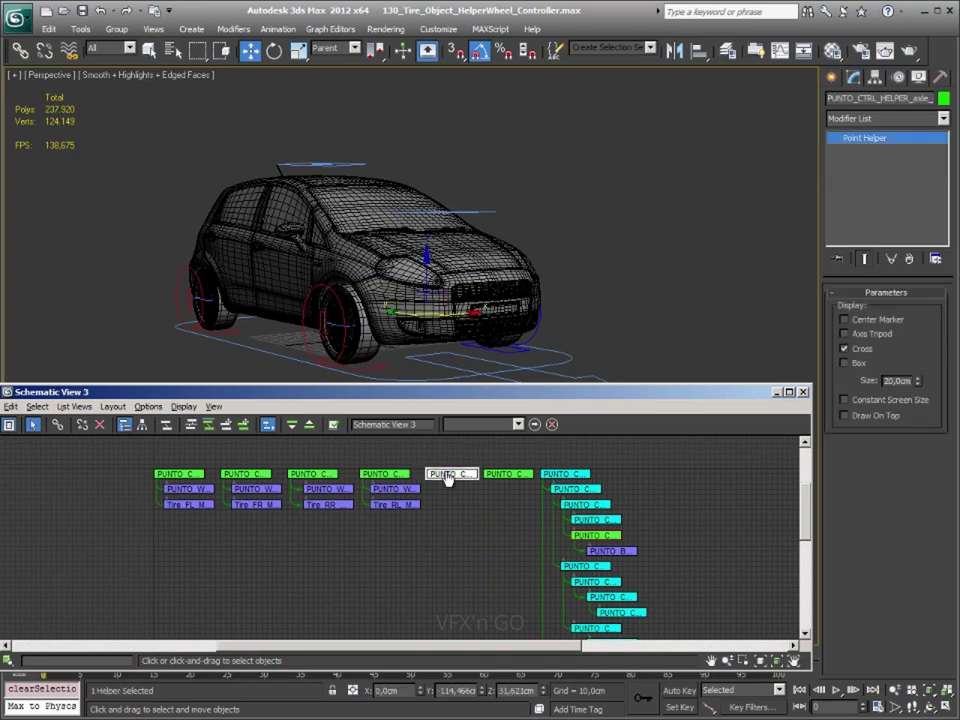
left_click(511, 476)
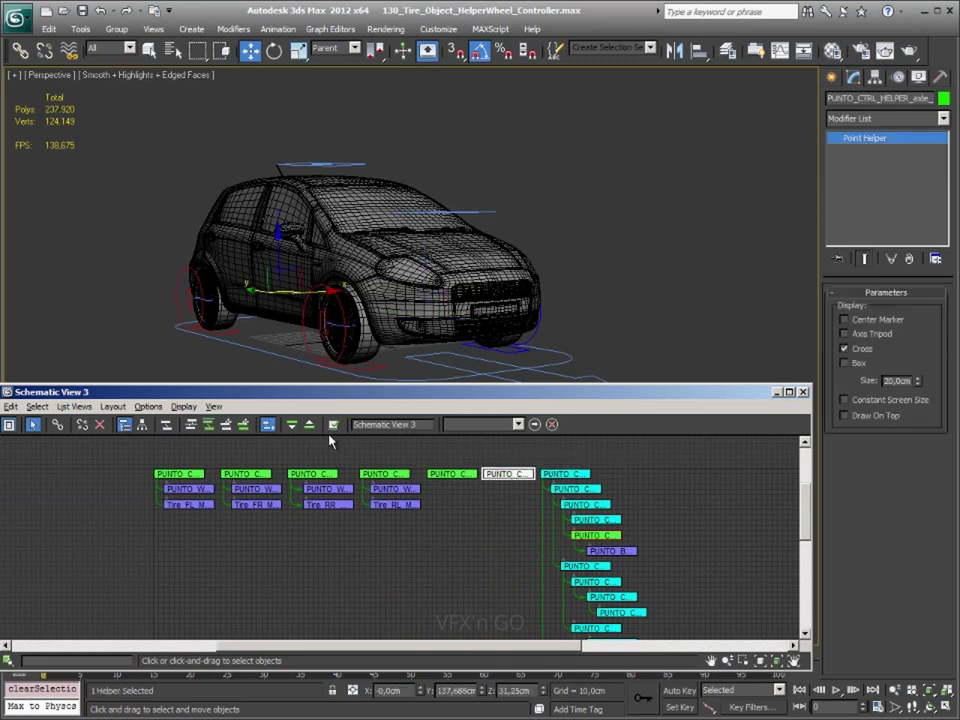
left_click(385, 474)
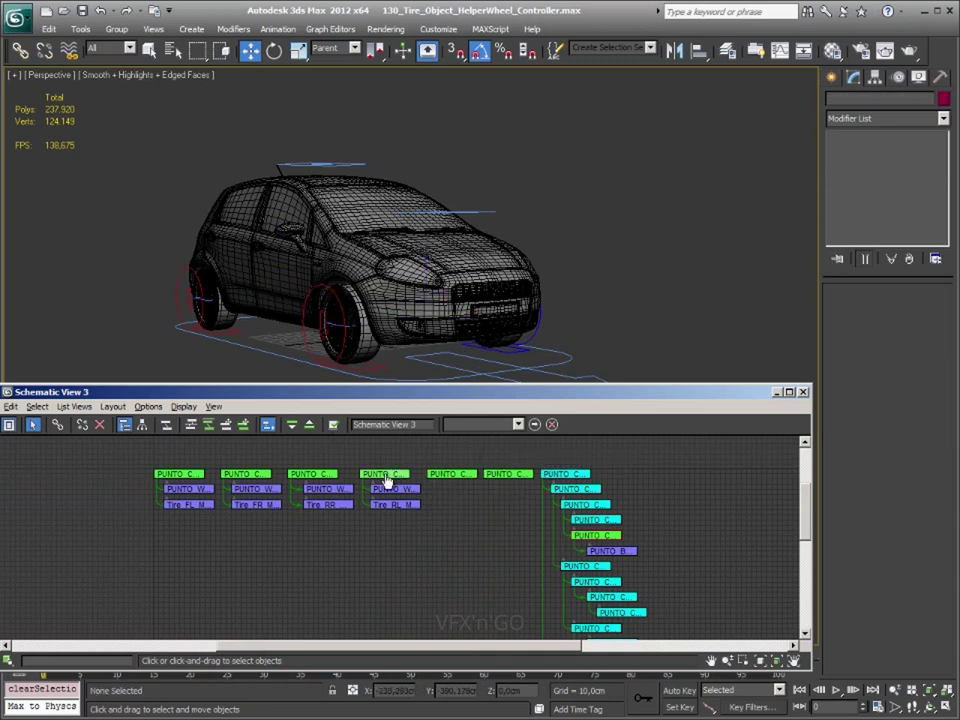
left_click(300, 474)
left_click(253, 478)
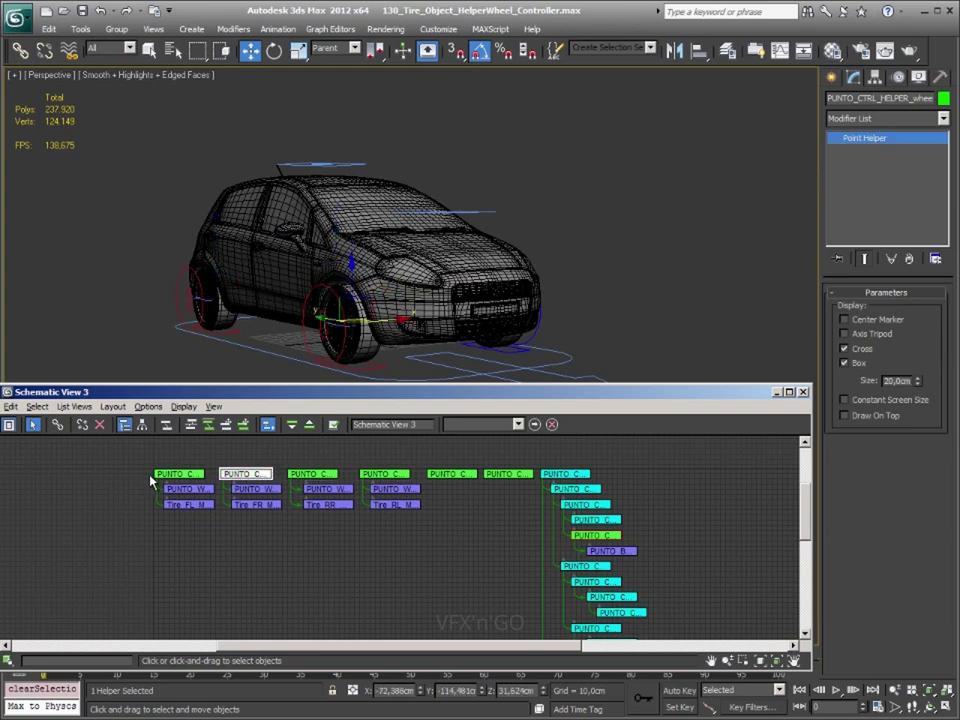
left_click(249, 444)
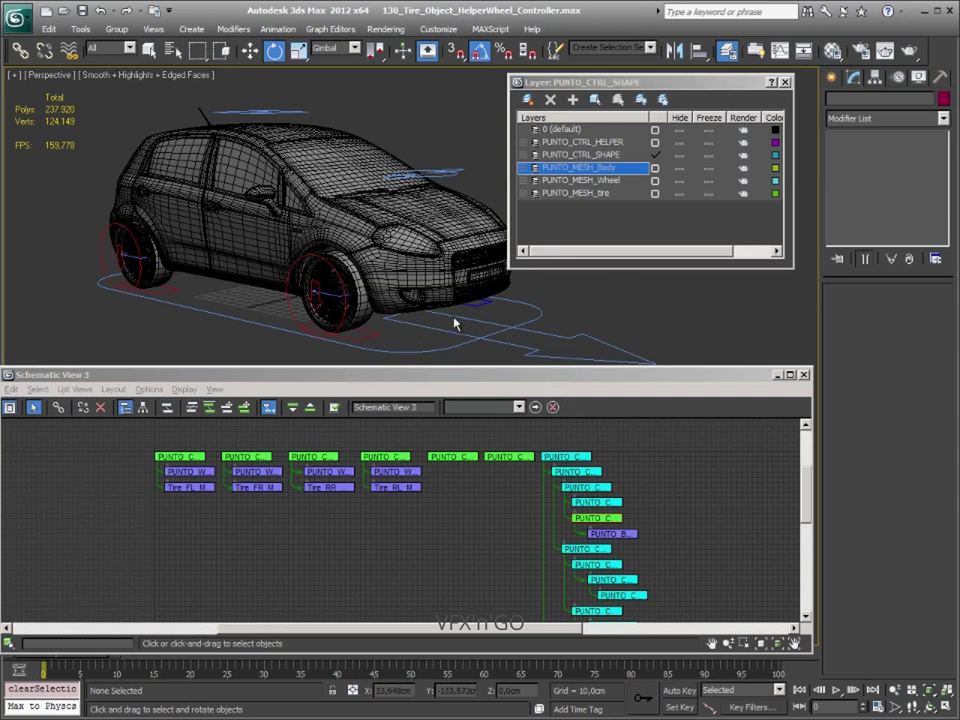
- Hide the PUNTO_MESH_Body, PUNTO_MESH_Wheel and PUNTO_MESH_tire layers and move the Schematic View lower
left_click(680, 167)
left_click(680, 180)
left_click(680, 193)
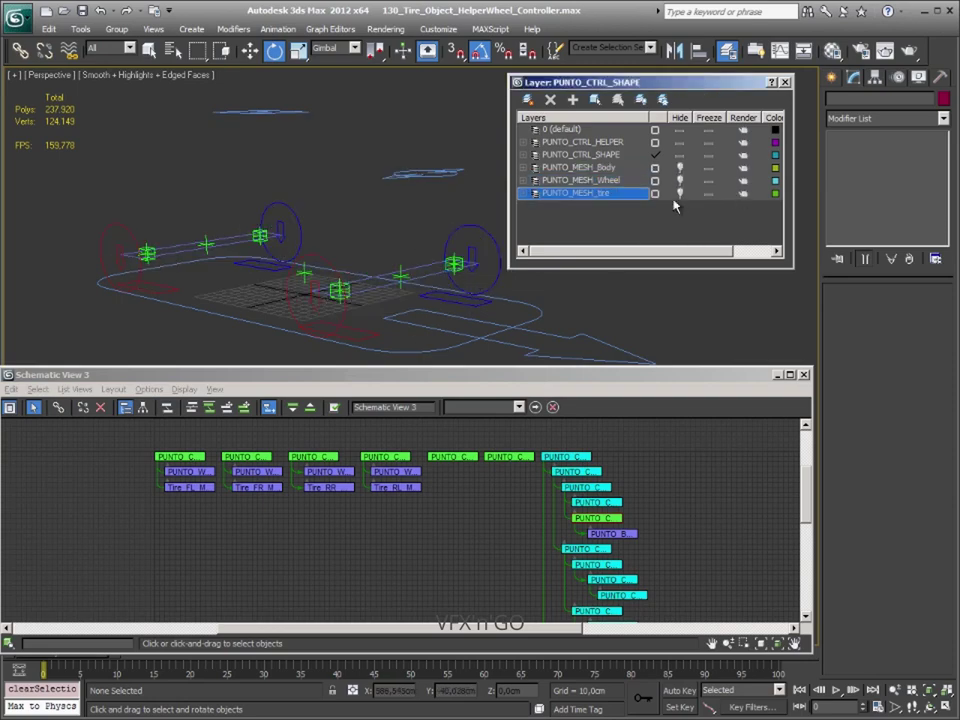
mouse_move(377, 252)
middle_mouse_down("alt")
mouse_move(381, 274)
mouse_move(400, 285)
middle_mouse_up("alt")
mouse_move(686, 384)
left_mouse_down()
mouse_move(694, 587)
mouse_move(688, 505)
left_mouse_up()
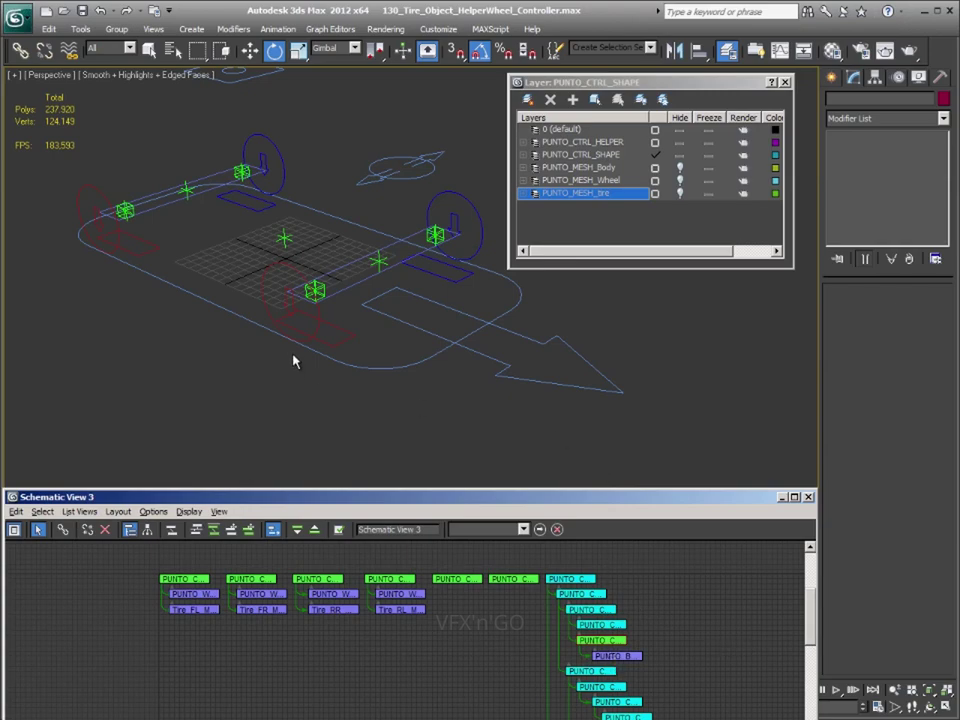
scroll(293, 361, "up", 1)
scroll(315, 358, "up", 2)
scroll(326, 369, "up", 2)
- Link the near wheel's green box helper to its red tire control
scroll(328, 354, "up", 2)
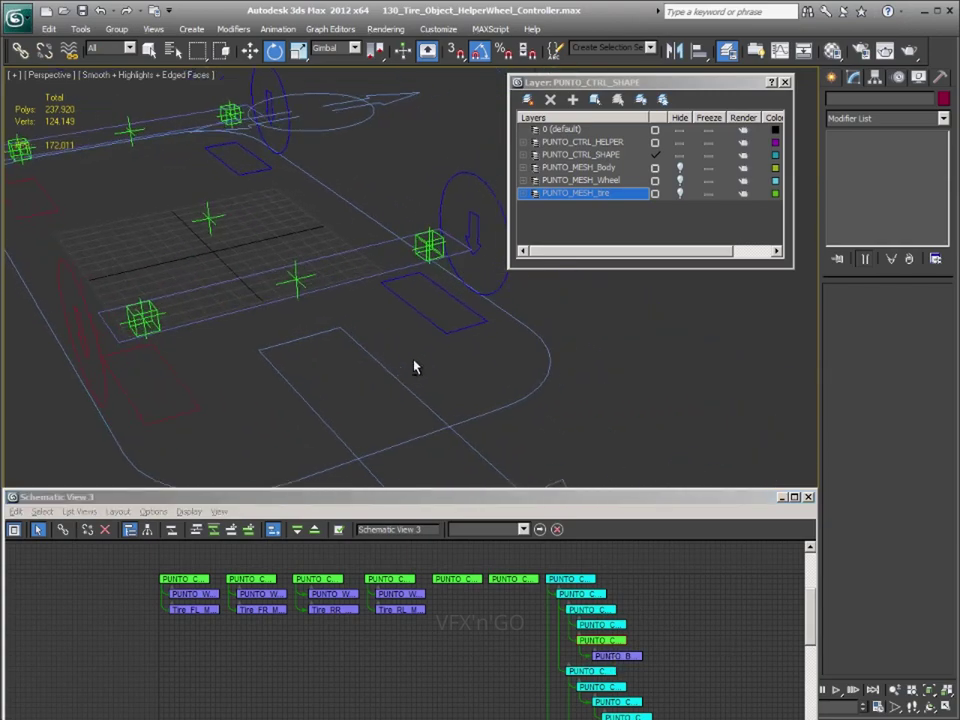
middle_click_drag(415, 367, 433, 364, "alt")
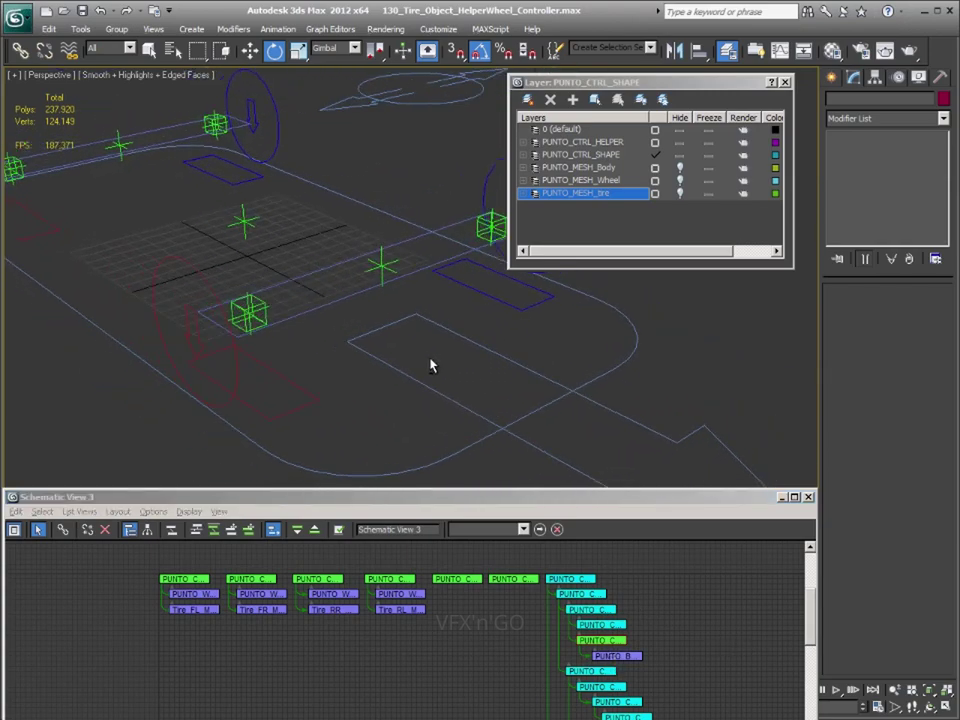
left_click(258, 316)
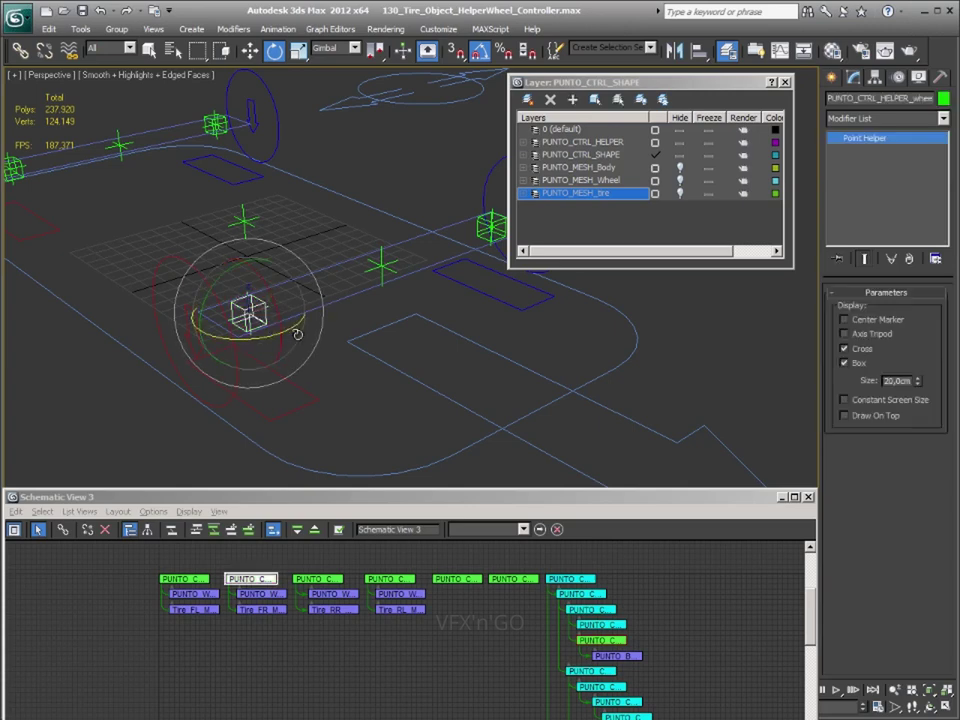
left_click(20, 50)
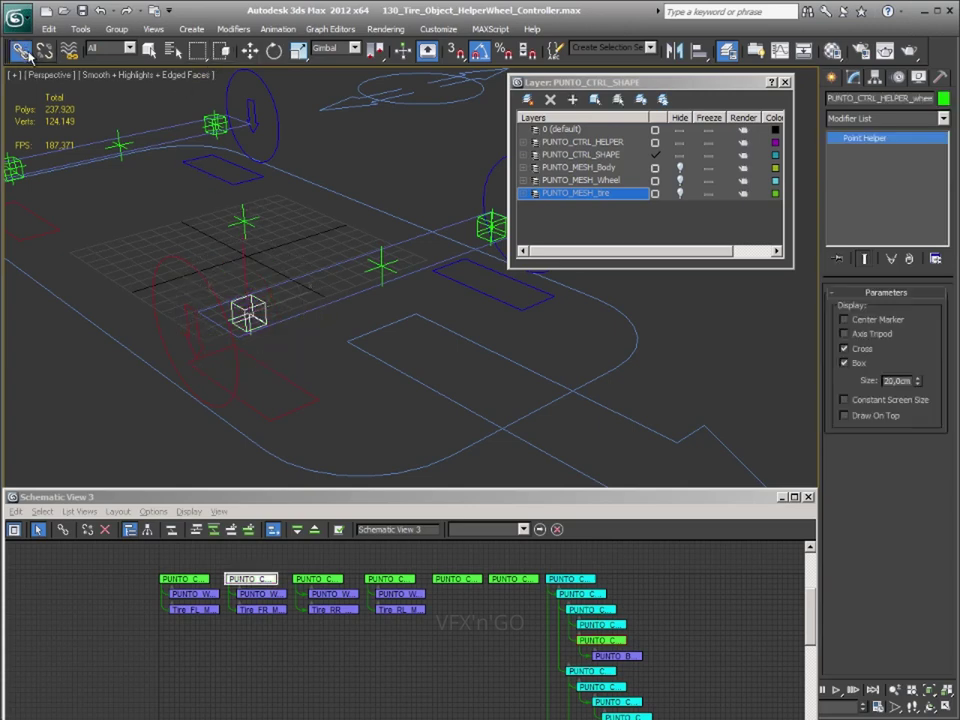
mouse_move(250, 312)
left_mouse_down()
mouse_move(148, 285)
mouse_move(176, 300)
left_mouse_up()
middle_click_drag(345, 332, 316, 336, "alt")
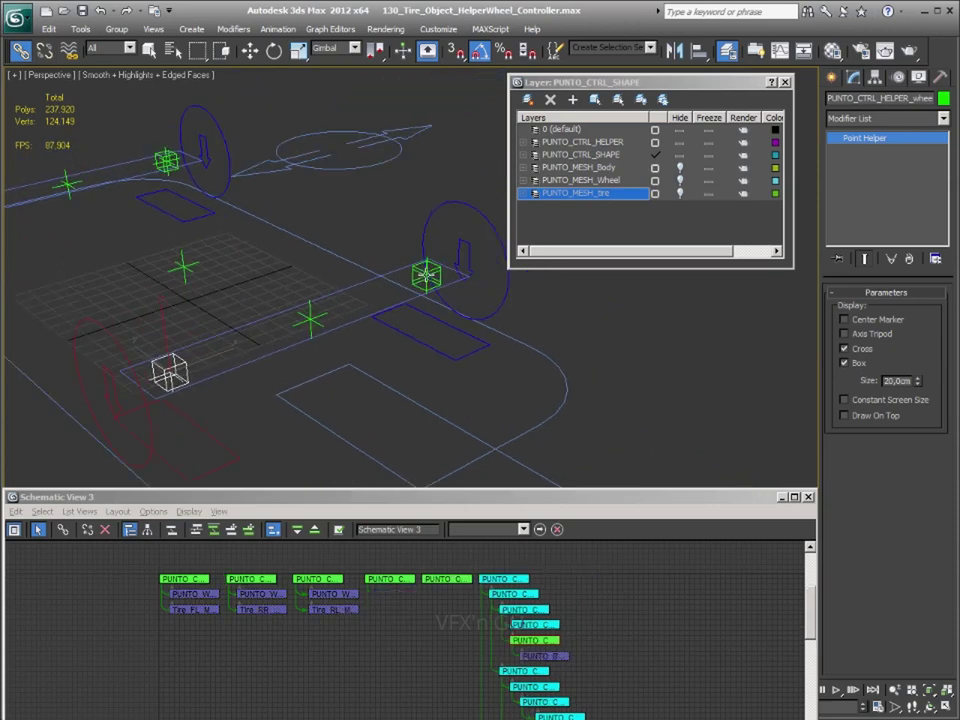
- Link the far and remaining wheel box helpers to their red tire controls
left_click(488, 214)
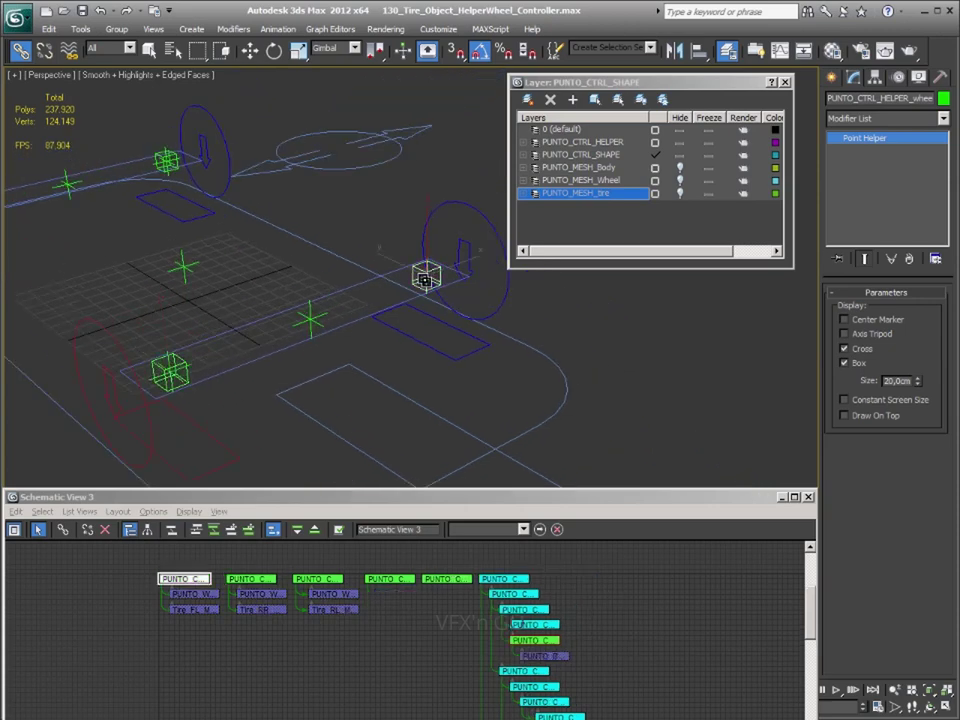
left_click(147, 303)
middle_click_drag(147, 303, 364, 279, "alt")
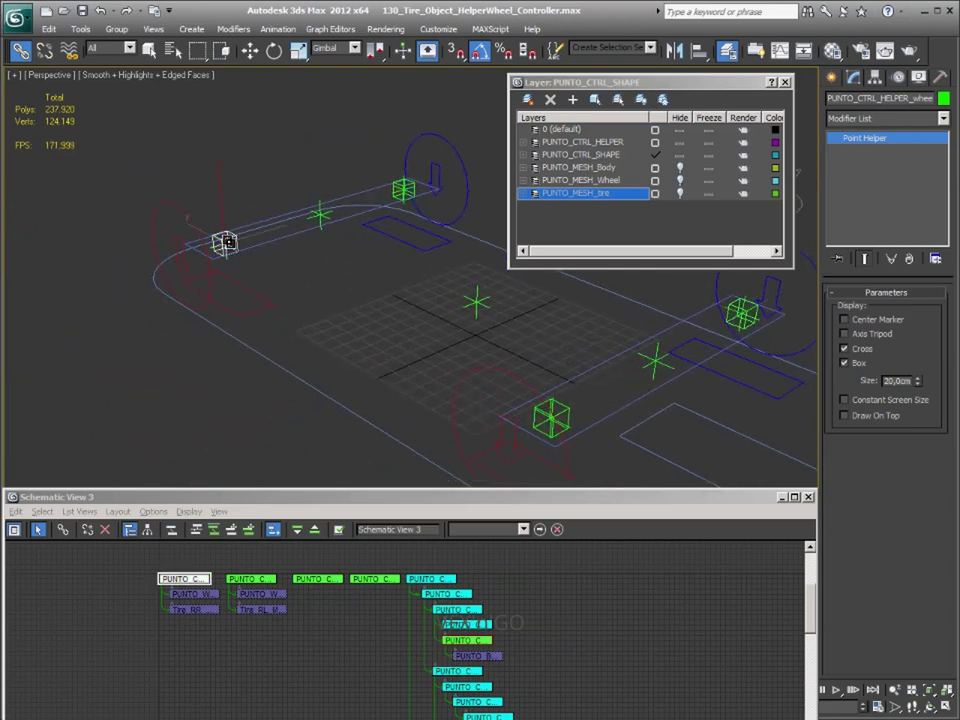
left_click_drag(227, 241, 145, 163)
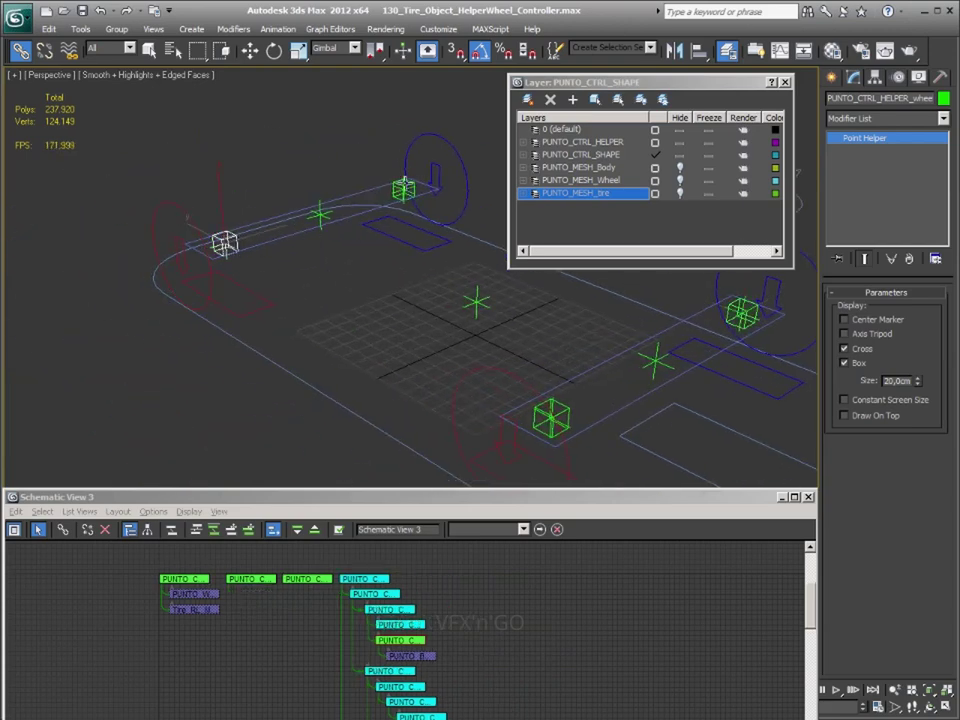
left_click(451, 153)
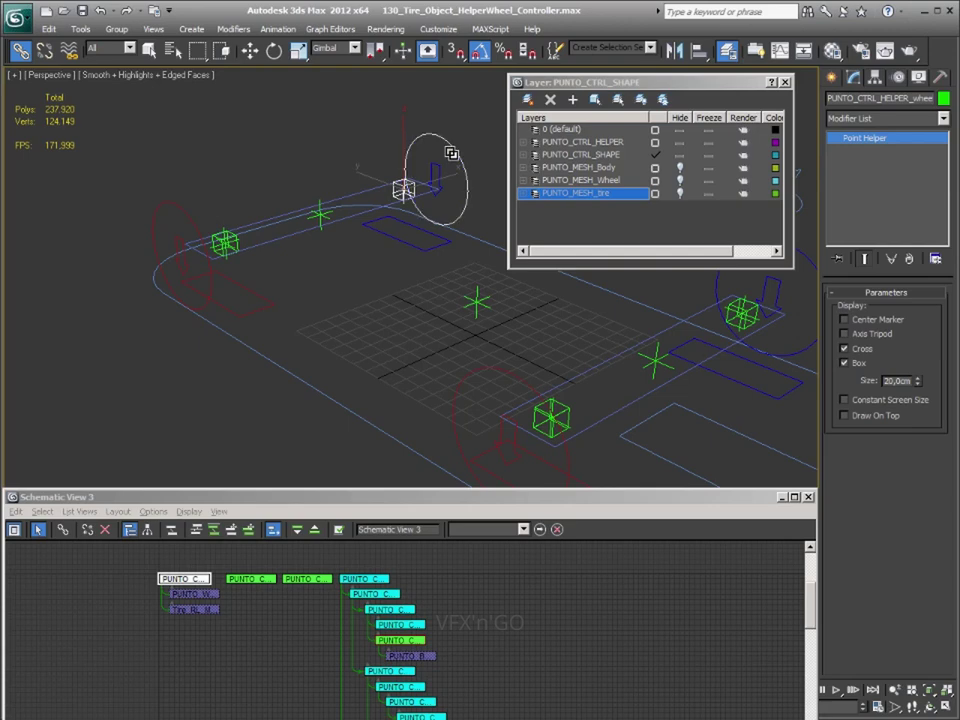
middle_click_drag(409, 317, 409, 407, "alt")
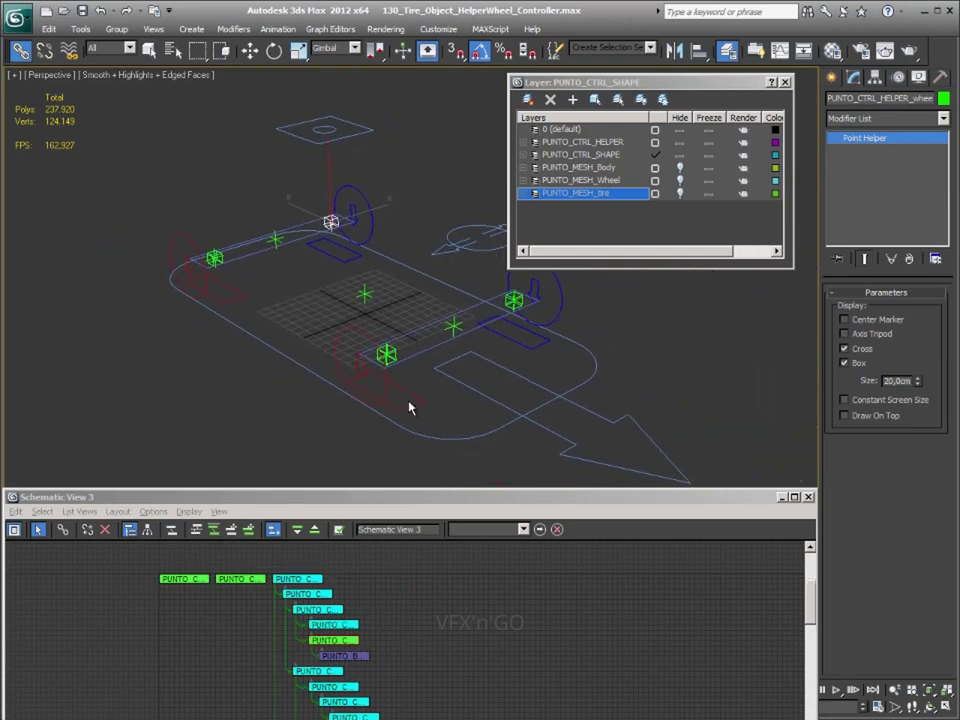
scroll(409, 405, "up", 2)
scroll(400, 392, "up", 2)
left_click(390, 392)
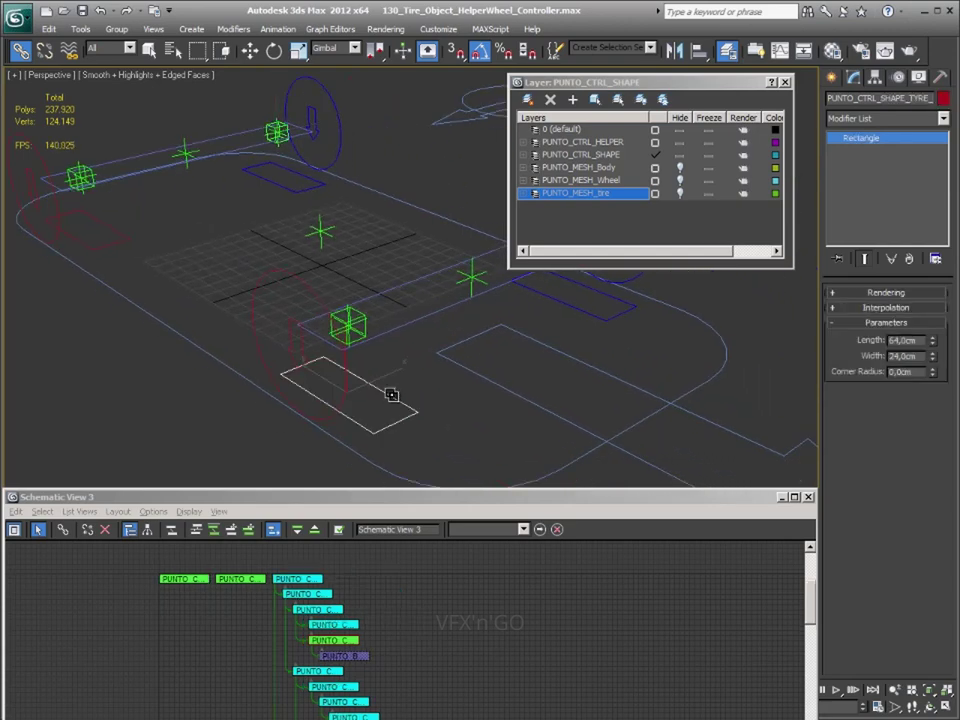
- Test-rotate the wheel control, then lower the axle rectangle slightly to centre it on the helper
left_click(316, 302)
key("e")
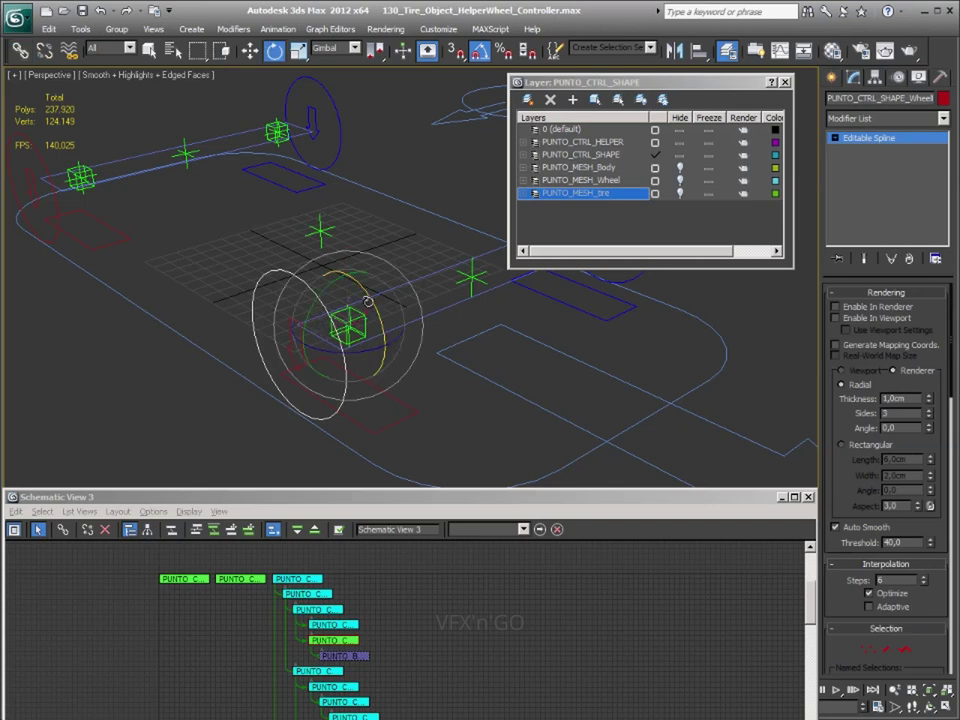
left_click_drag(383, 318, 414, 364)
left_click(400, 402)
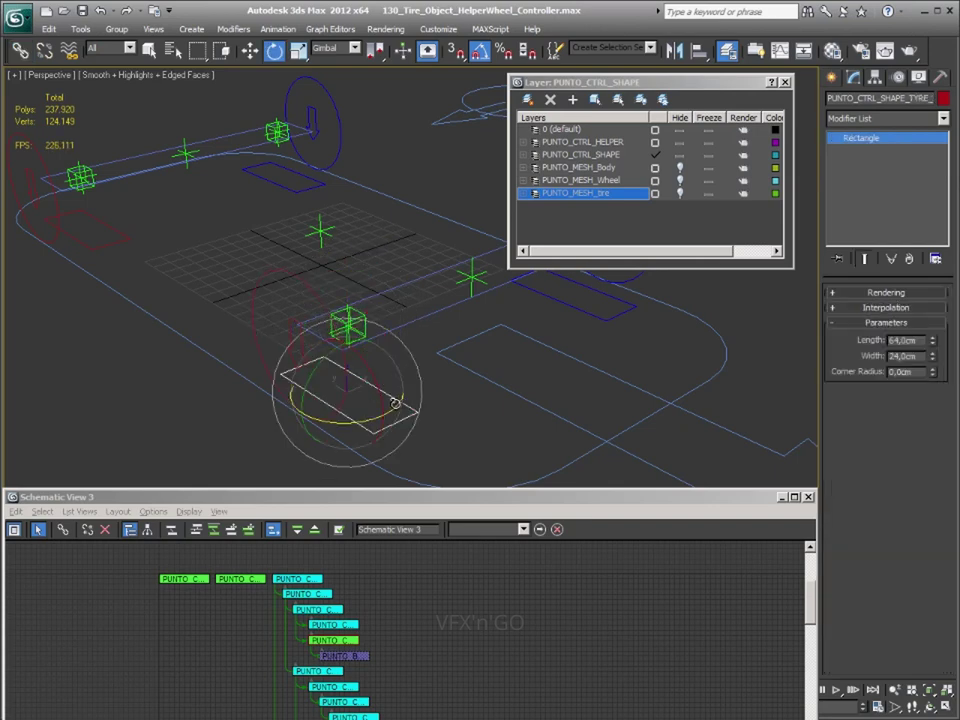
key("w")
left_click_drag(347, 338, 347, 350)
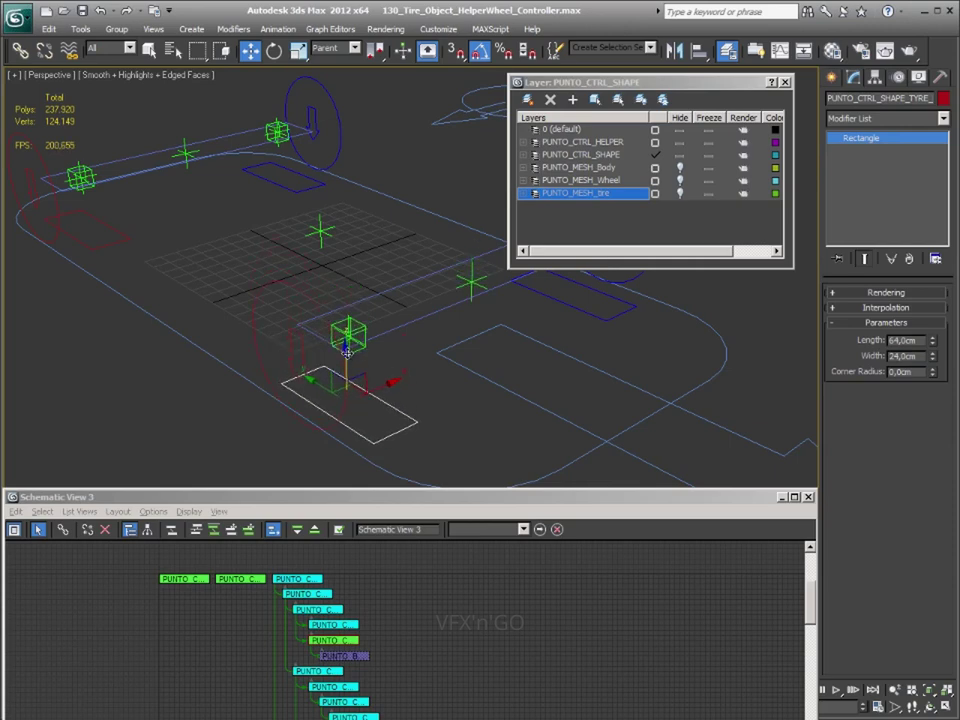
middle_click_drag(412, 355, 357, 363)
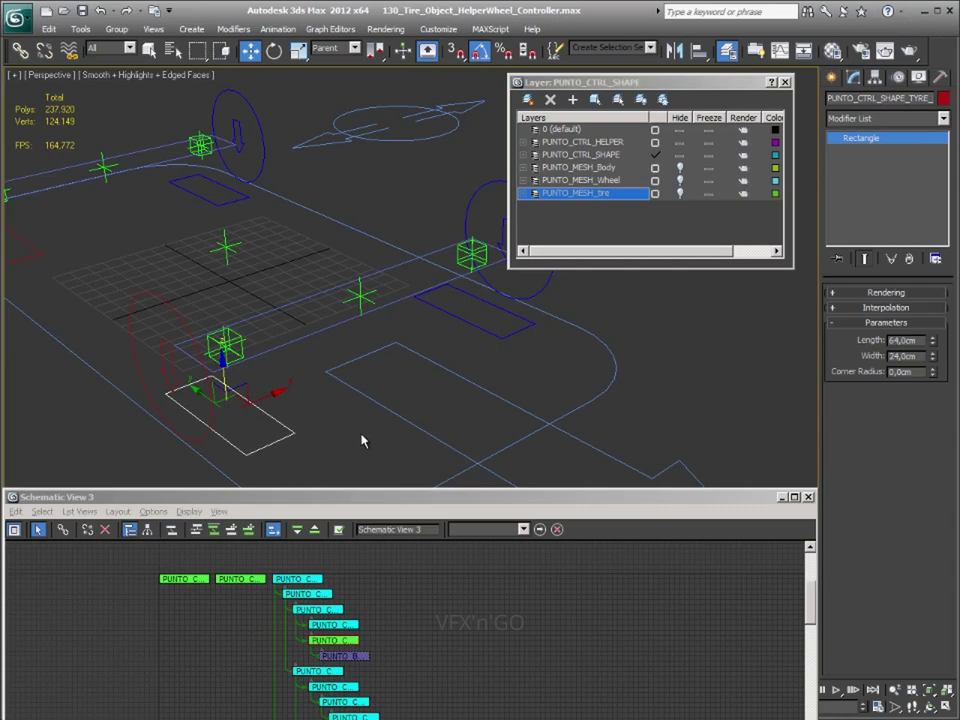
middle_click_drag(362, 441, 356, 435, "alt")
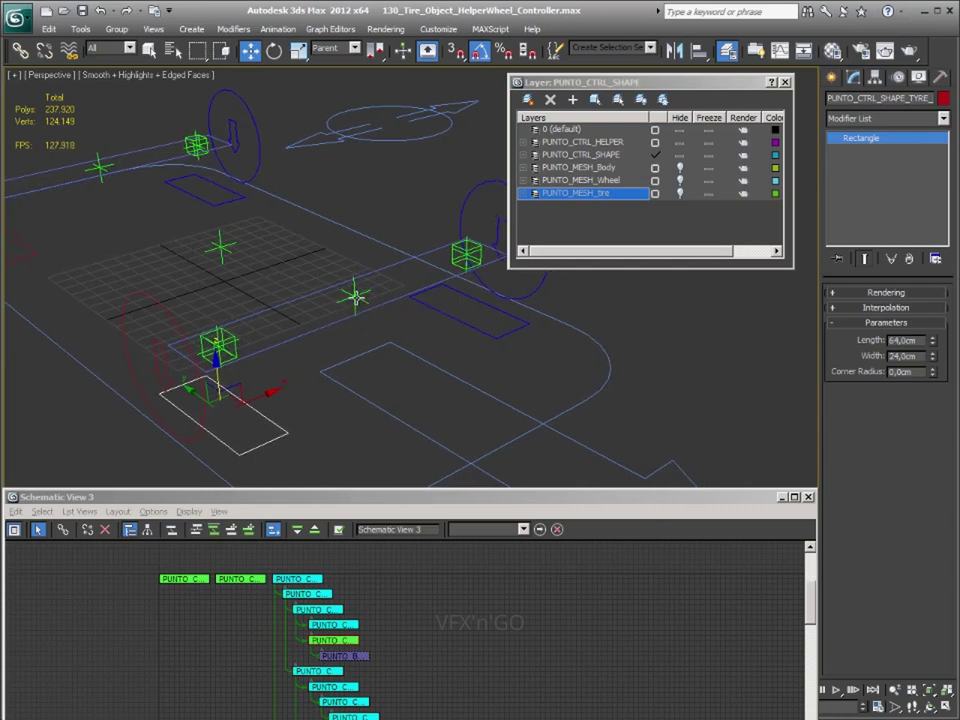
left_click(355, 296)
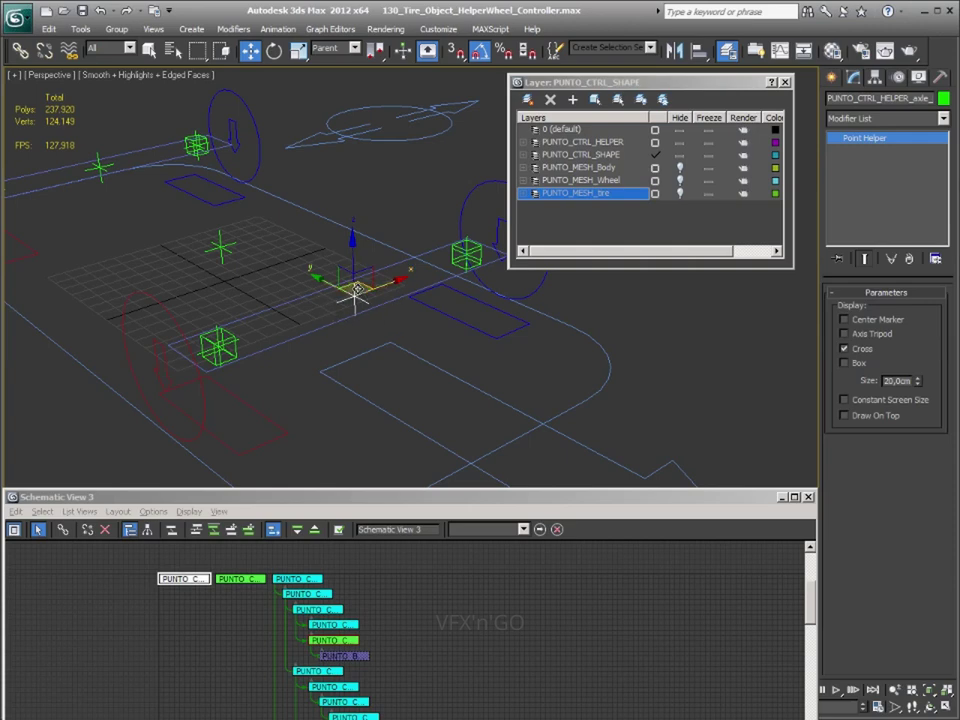
- Link the axle point helper under the axle rectangle
left_click(20, 50)
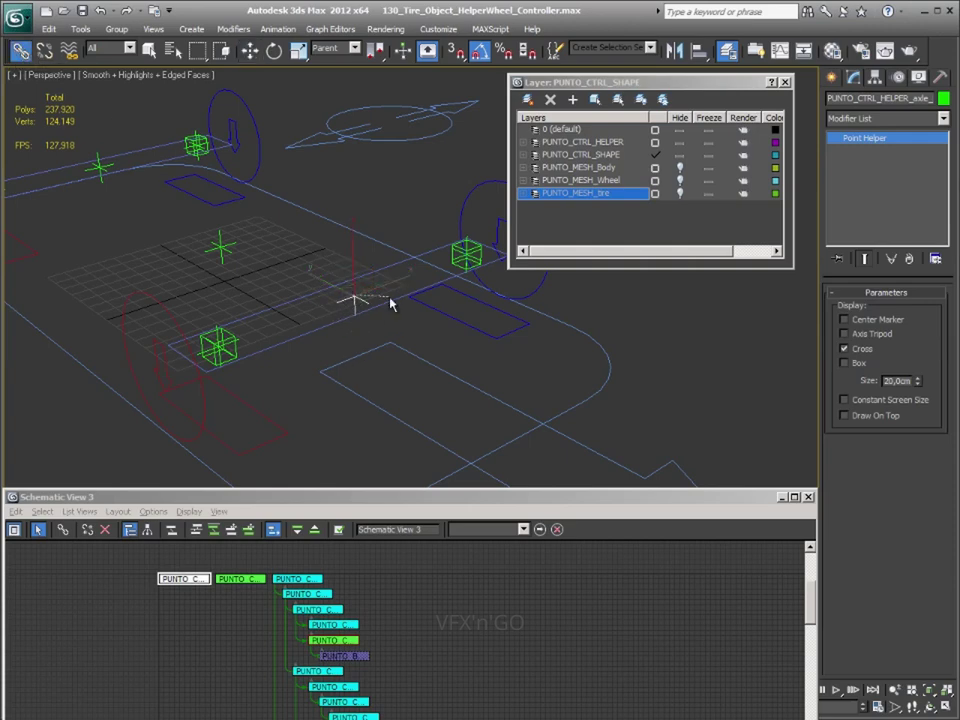
left_click_drag(352, 296, 396, 300)
left_click_drag(414, 352, 389, 342)
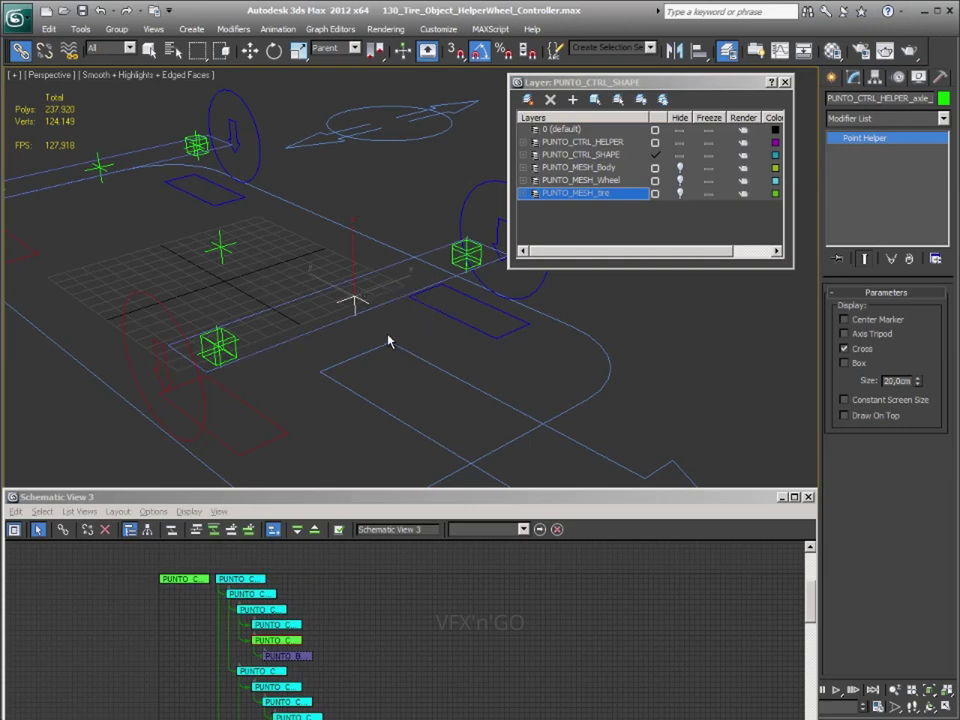
middle_click_drag(436, 350, 418, 284)
left_click(355, 197)
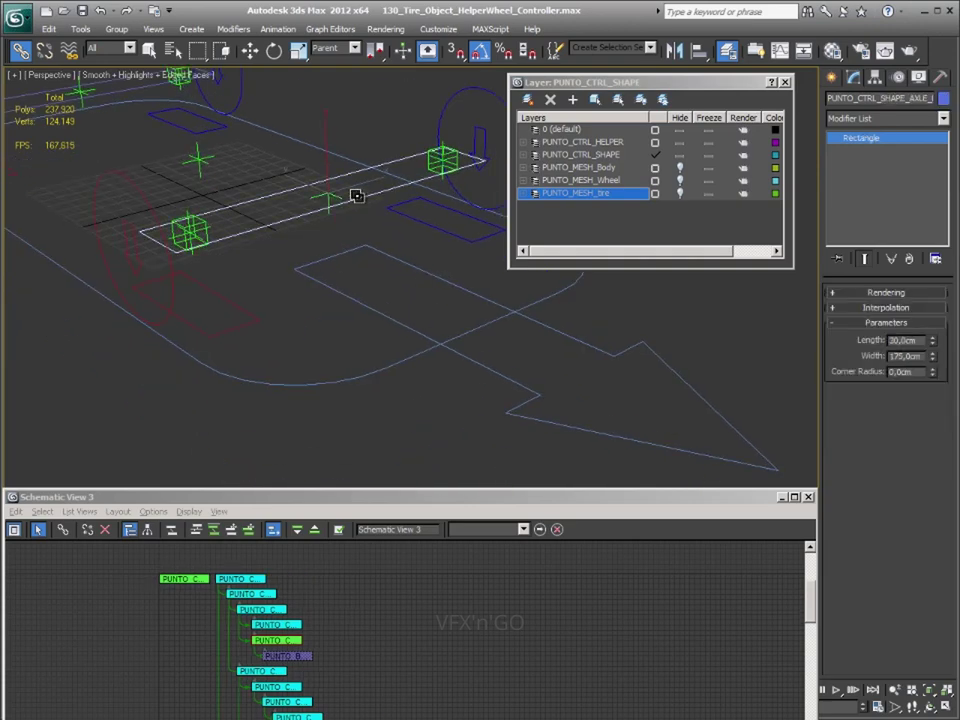
scroll(367, 680, "down", 2)
scroll(381, 628, "down", 2)
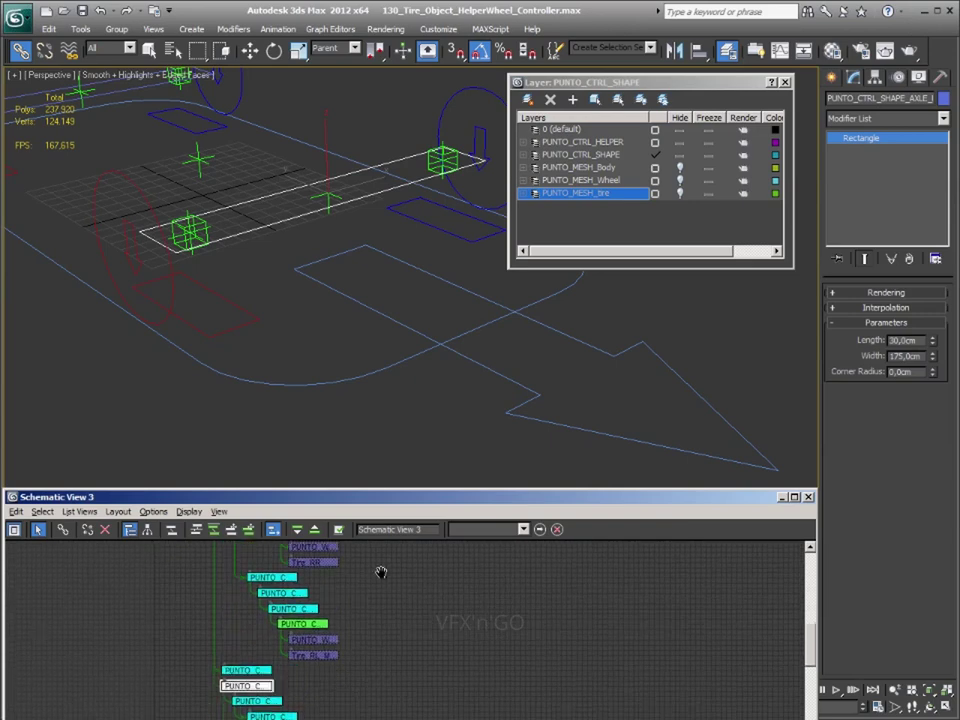
scroll(381, 570, "down", 2)
scroll(383, 671, "down", 2)
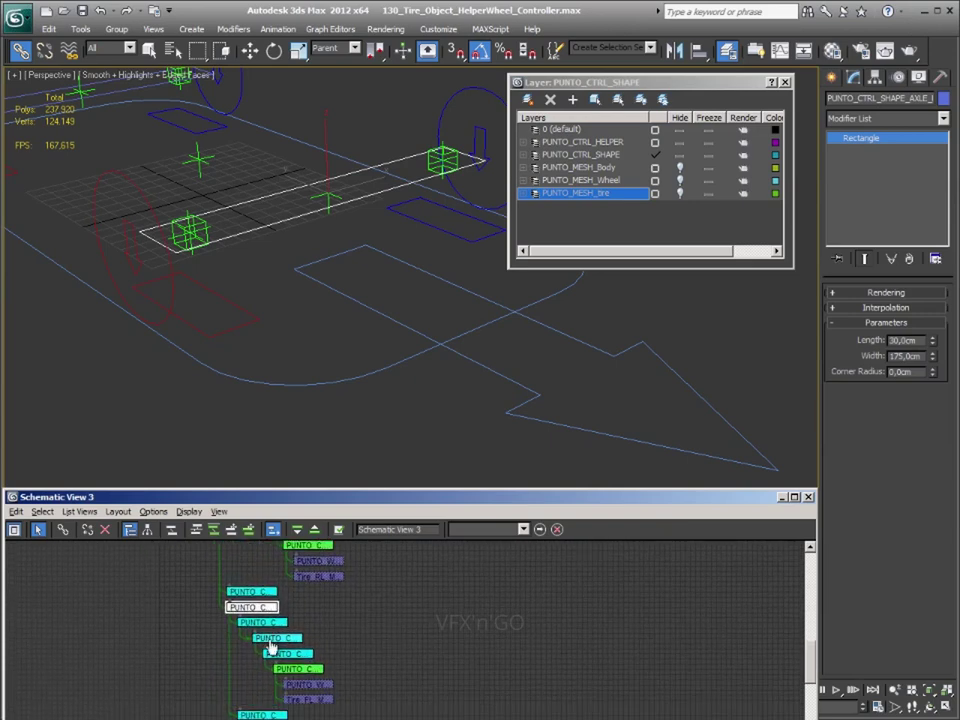
- Test-rotate the steering arrow and the axle rectangle to check the hierarchy
left_click(262, 593)
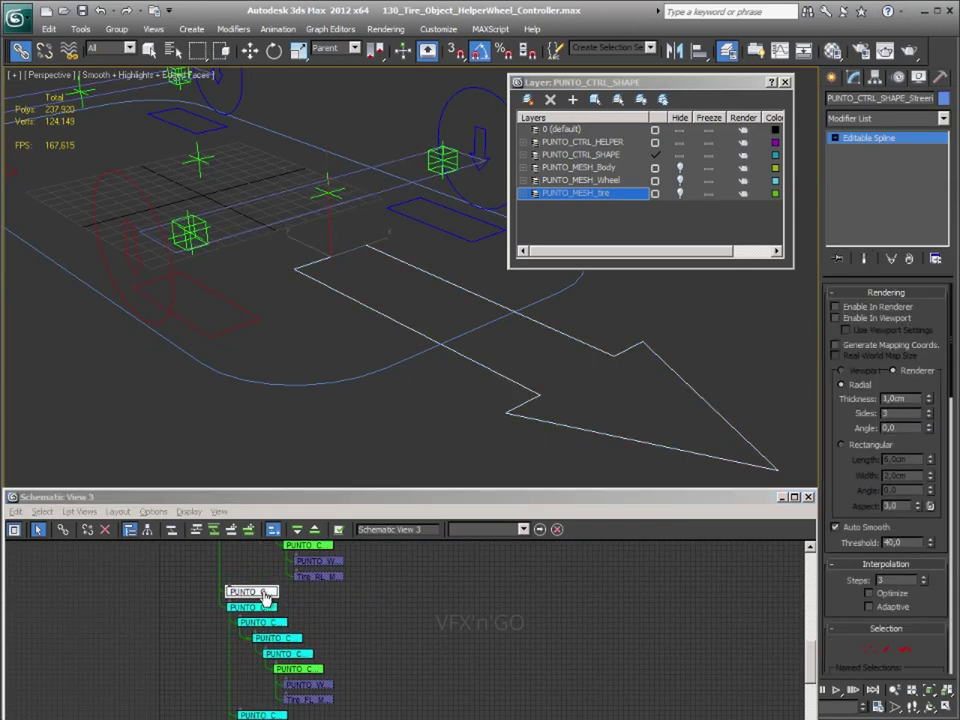
key("e")
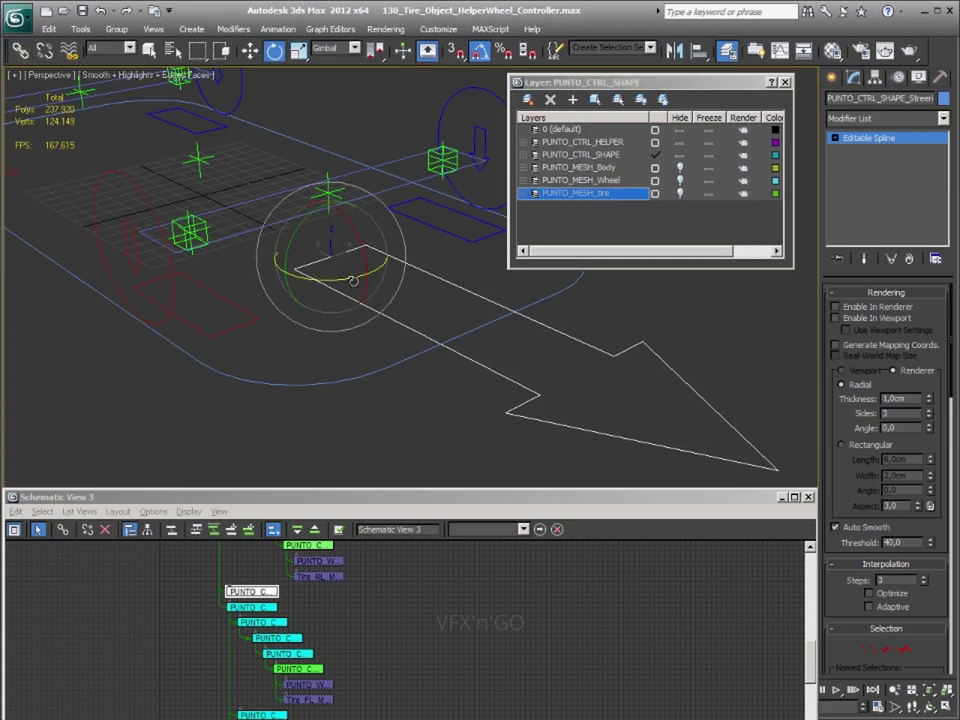
mouse_move(343, 289)
left_mouse_down()
mouse_move(335, 282)
mouse_move(353, 285)
mouse_move(273, 238)
left_mouse_up()
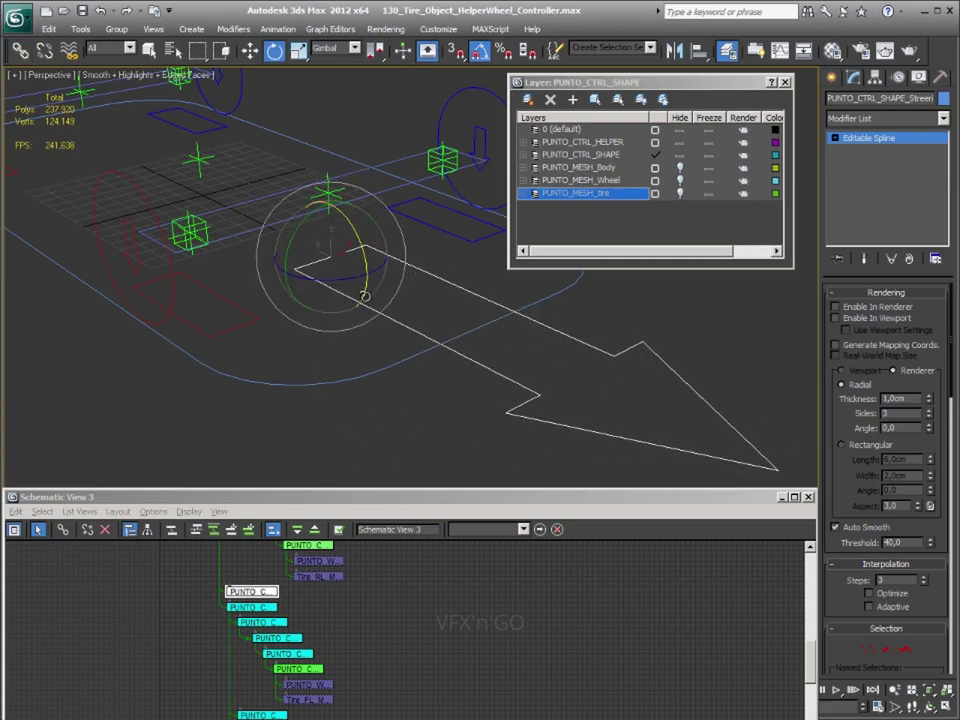
left_click(273, 223)
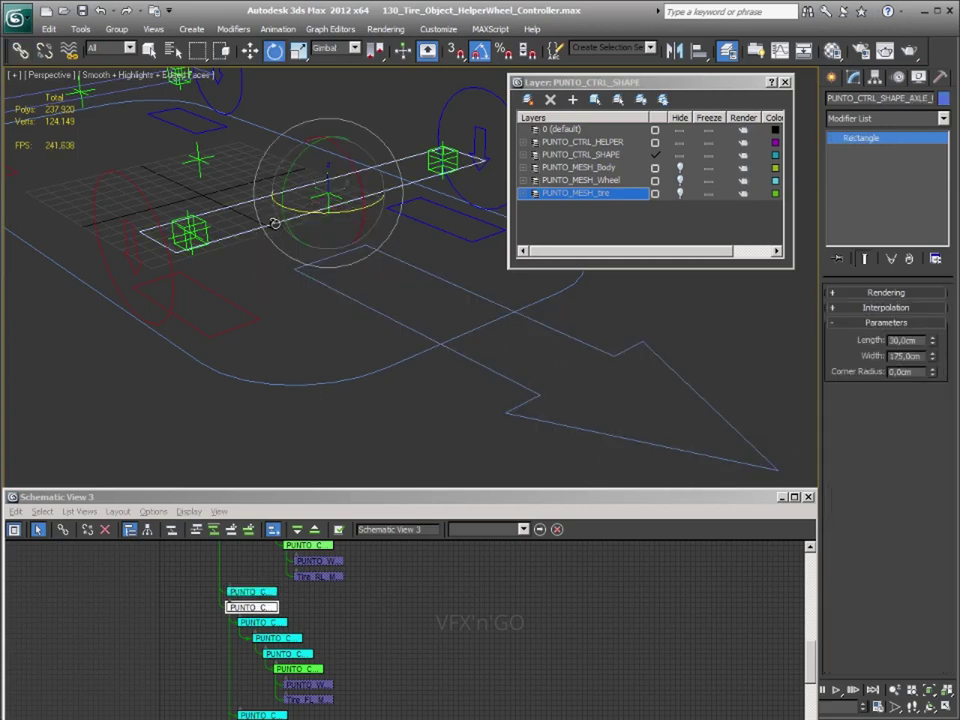
left_click_drag(337, 209, 418, 270)
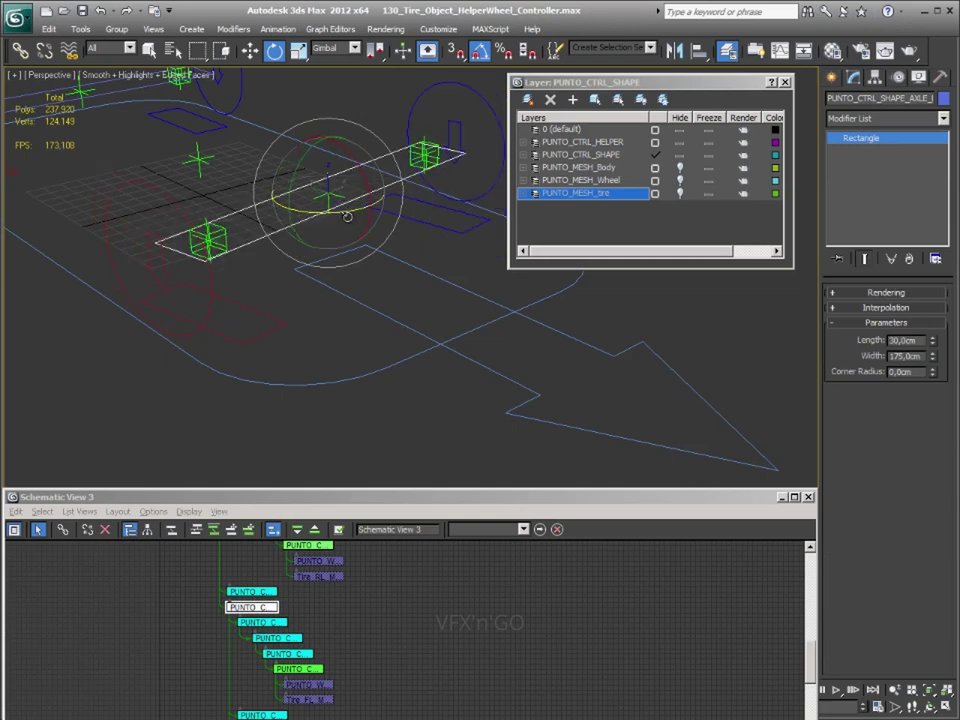
left_click(418, 270)
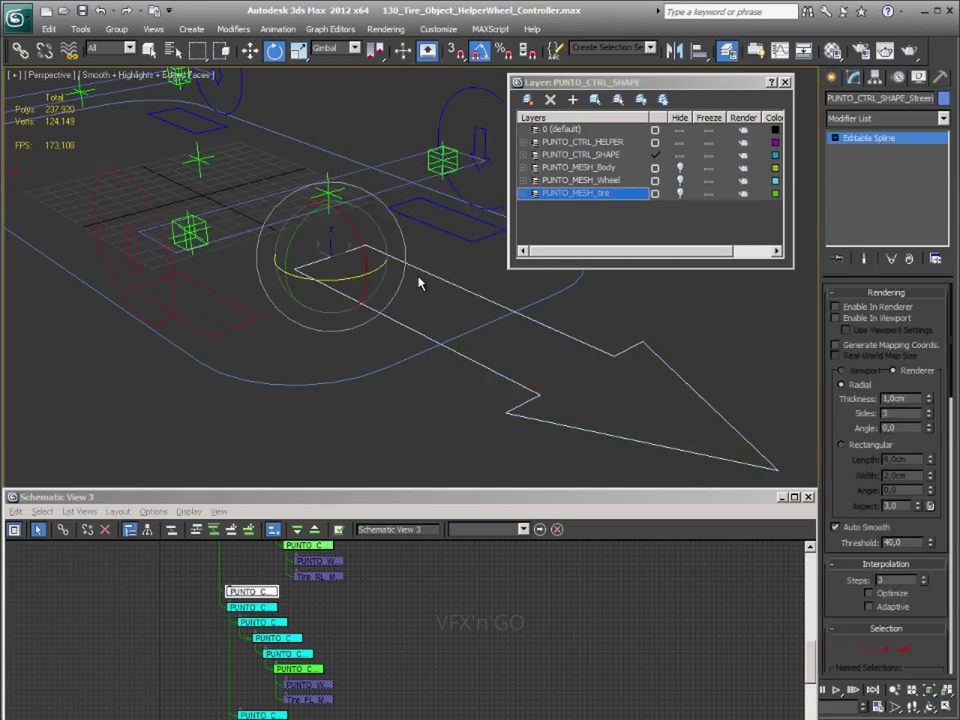
left_click(296, 221)
- Link the axle rectangle under the steering arrow shape
left_click(20, 50)
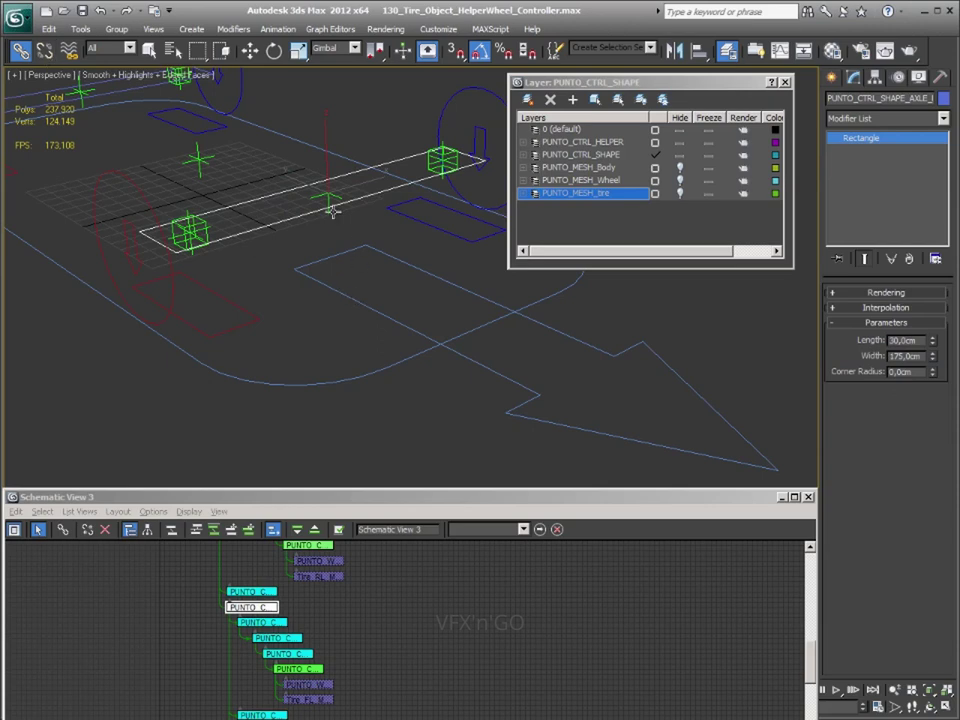
mouse_move(333, 210)
left_mouse_down()
mouse_move(344, 323)
mouse_move(314, 298)
mouse_move(363, 320)
left_mouse_up()
left_click(357, 305)
key("e")
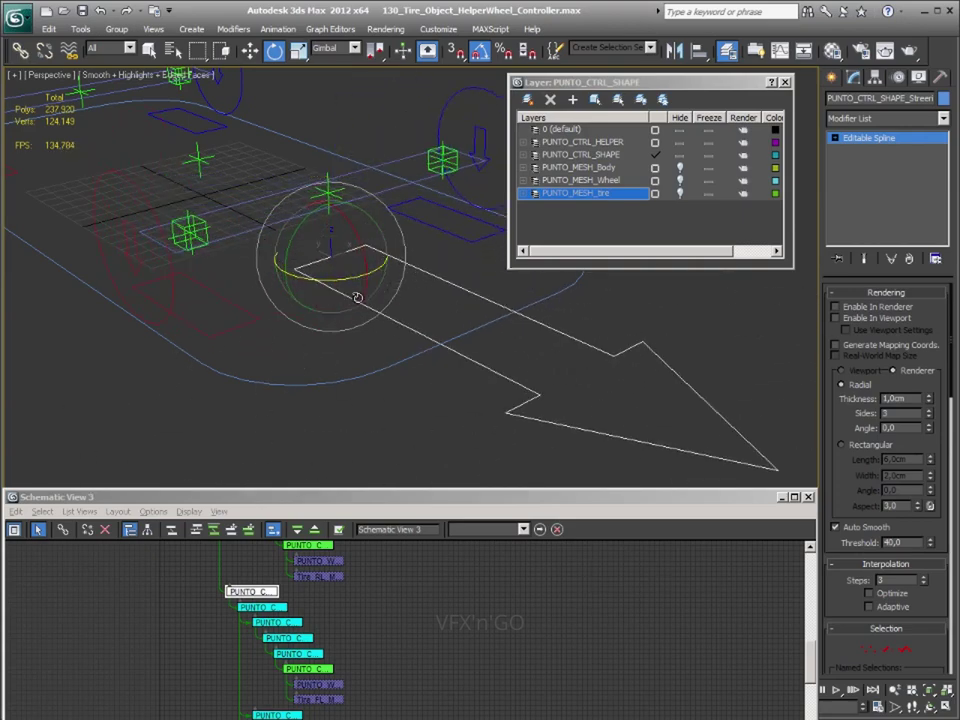
- Rearrange the Schematic View to show the Tire RR branch and upper nodes, selecting the root rectangle
scroll(409, 336, "down", 3)
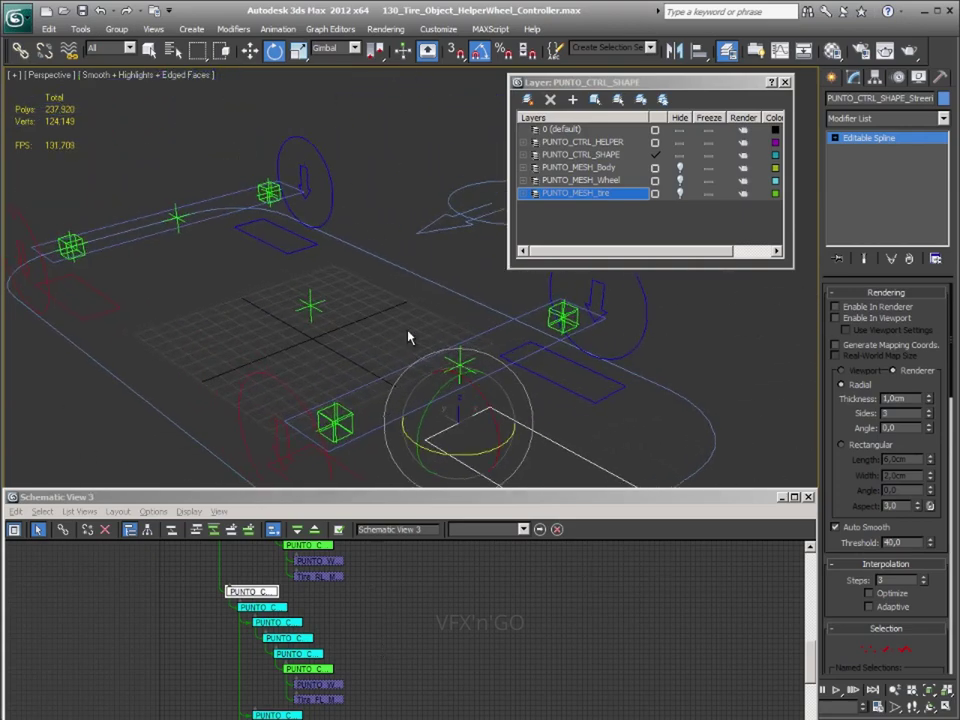
mouse_move(409, 336)
middle_mouse_down("alt")
mouse_move(298, 291)
mouse_move(320, 258)
middle_mouse_up("alt")
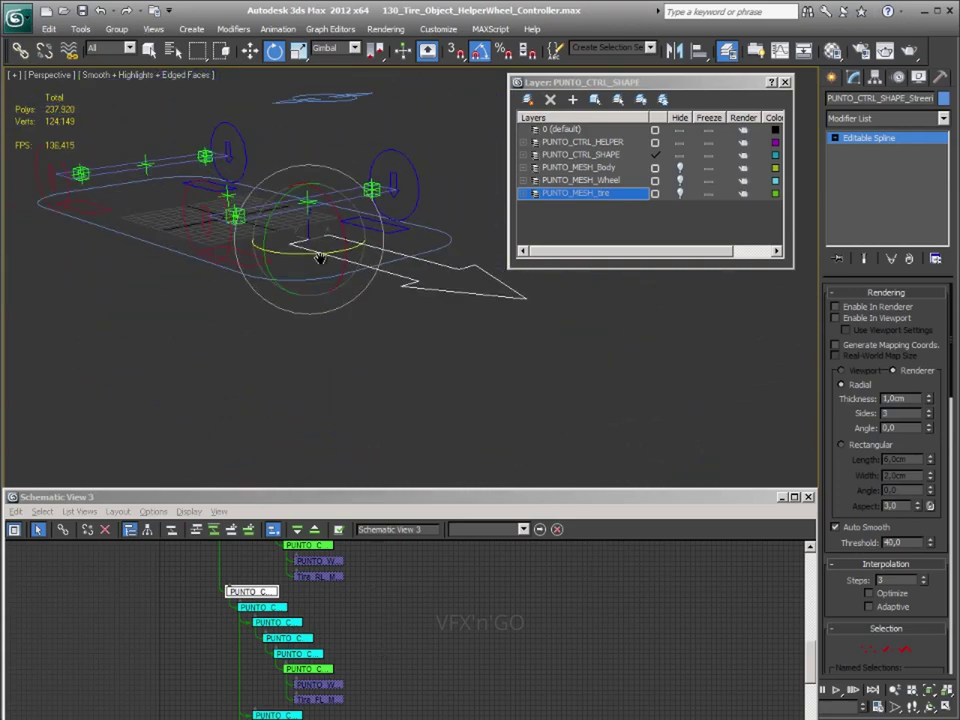
middle_click_drag(338, 647, 398, 664)
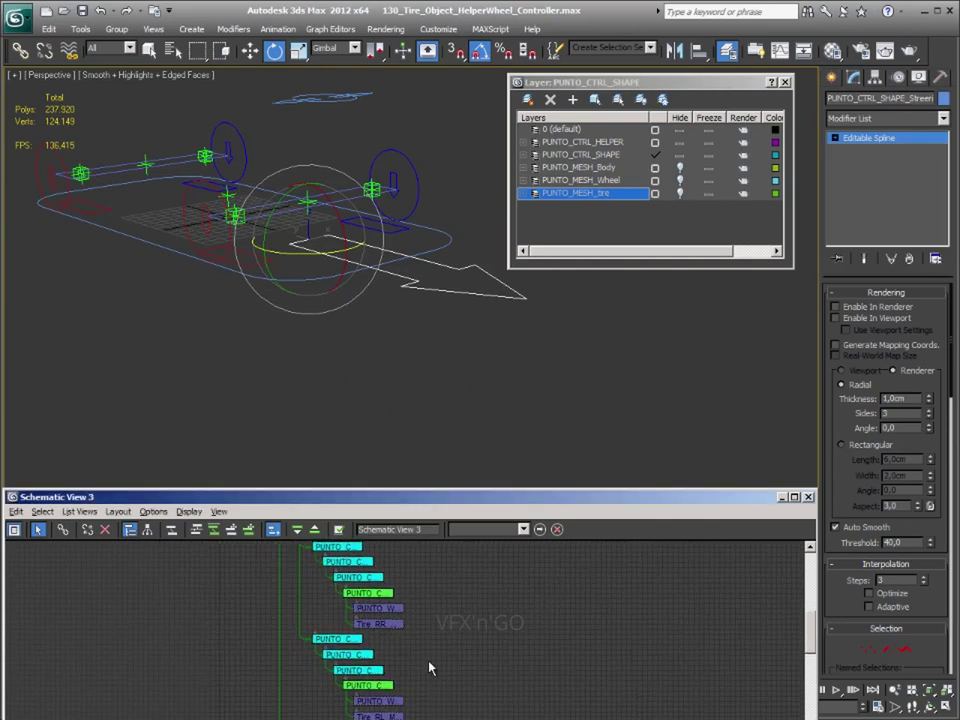
left_click_drag(404, 499, 404, 365)
mouse_move(452, 583)
middle_mouse_down()
mouse_move(452, 514)
mouse_move(433, 451)
mouse_move(448, 575)
middle_mouse_up()
left_click(325, 545)
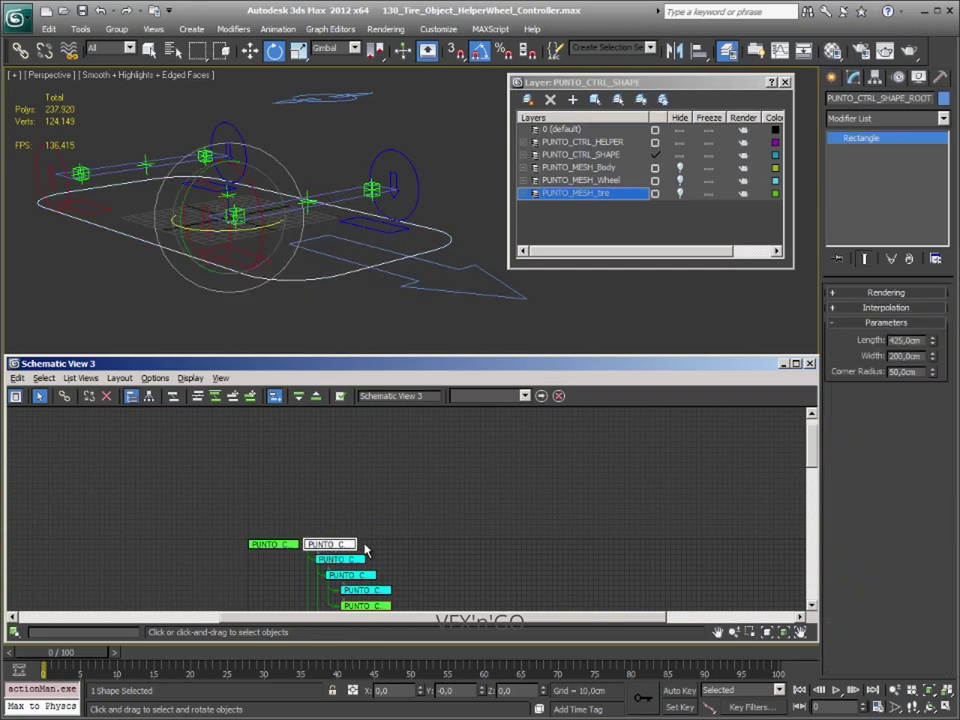
mouse_move(121, 145)
middle_mouse_down("alt")
mouse_move(175, 188)
mouse_move(176, 241)
middle_mouse_up("alt")
scroll(317, 246, "up", 3)
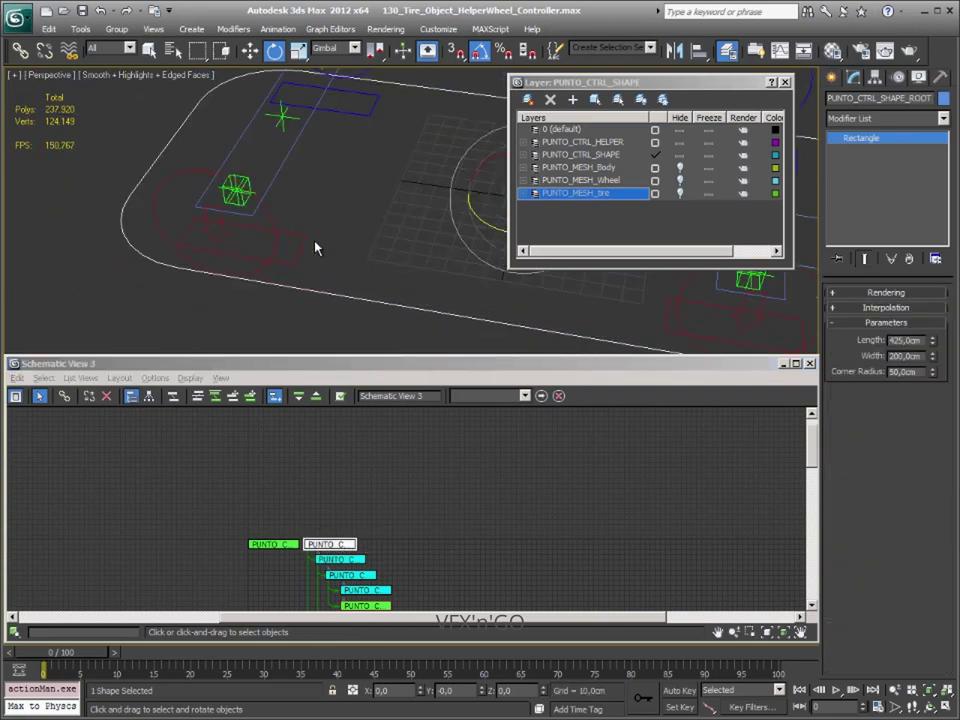
scroll(324, 302, "down", 3)
scroll(331, 294, "up", 3)
middle_click_drag(331, 293, 295, 240)
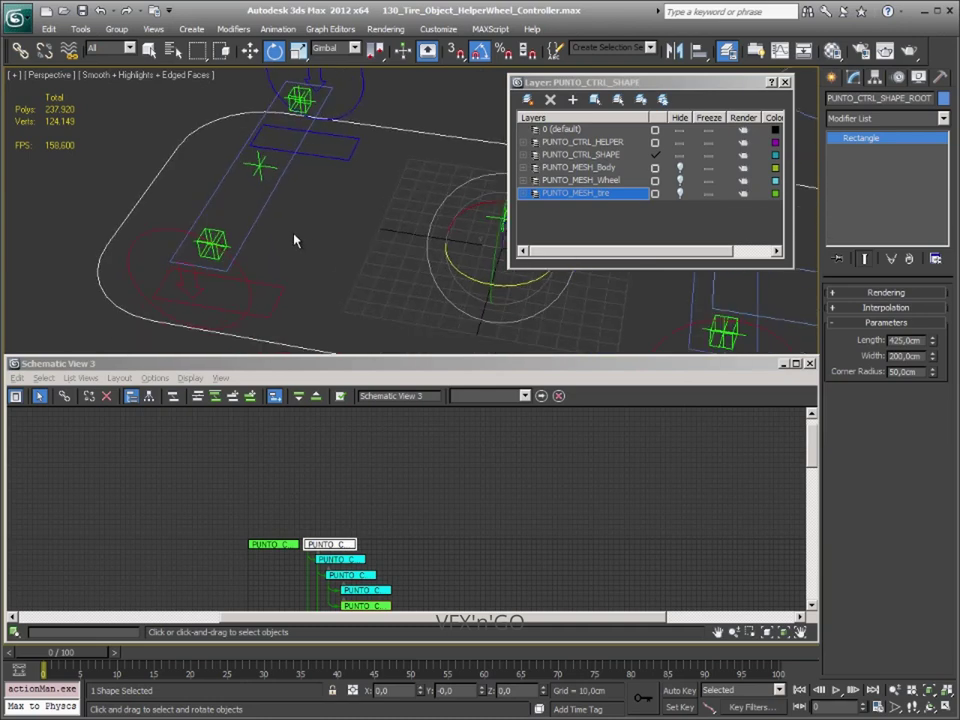
- Link the other axle's point helper to its axle rectangle
left_click(261, 168)
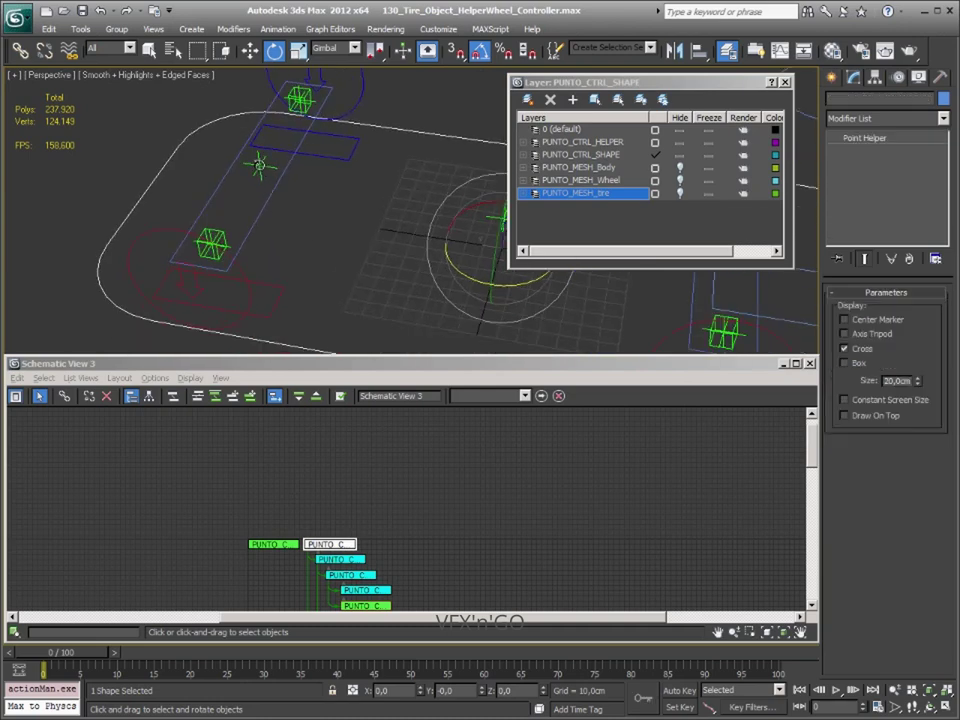
left_click(19, 51)
left_click_drag(264, 165, 281, 183)
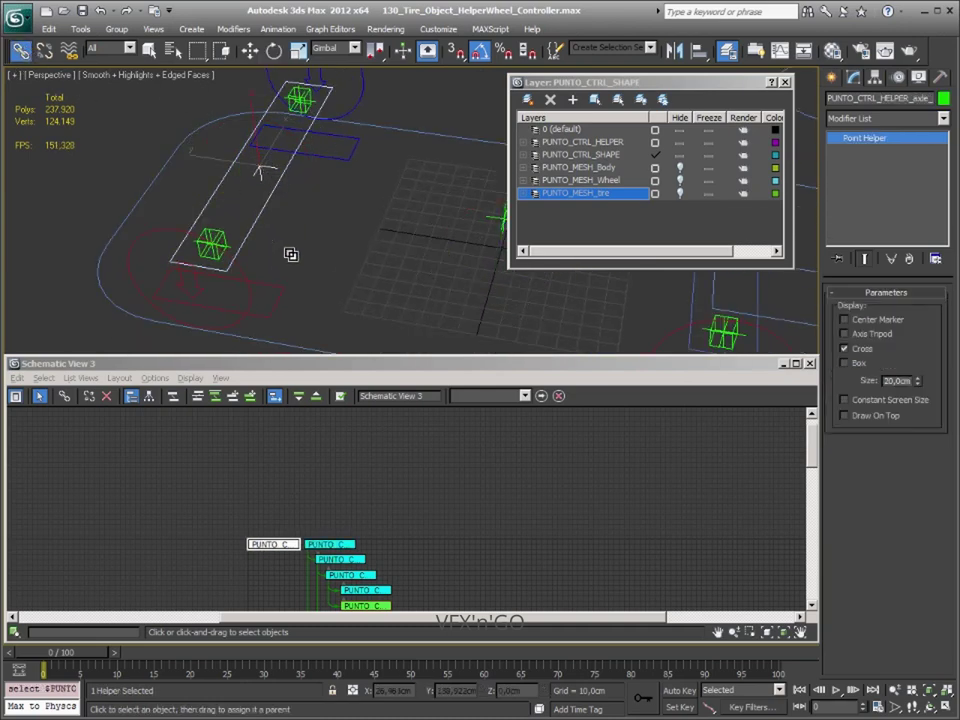
left_click(332, 262)
mouse_move(332, 262)
middle_mouse_down("alt")
mouse_move(208, 261)
mouse_move(258, 252)
mouse_move(304, 219)
mouse_move(294, 214)
mouse_move(231, 210)
mouse_move(177, 225)
middle_mouse_up("alt")
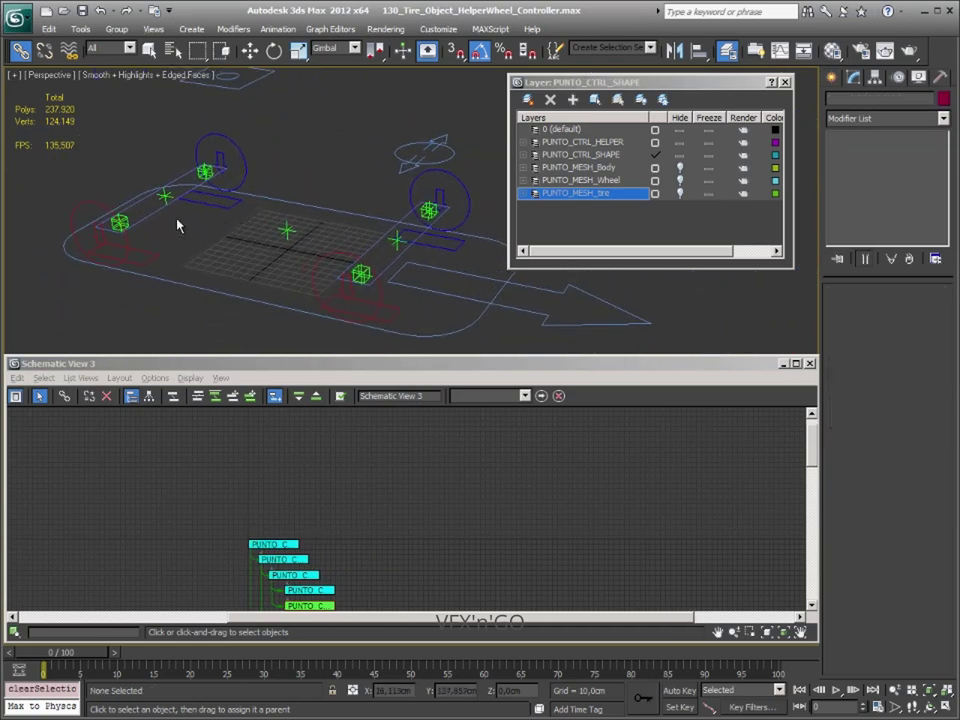
- Test-rotate the drift circle control, then undo it back to zero rotation
left_click(404, 163)
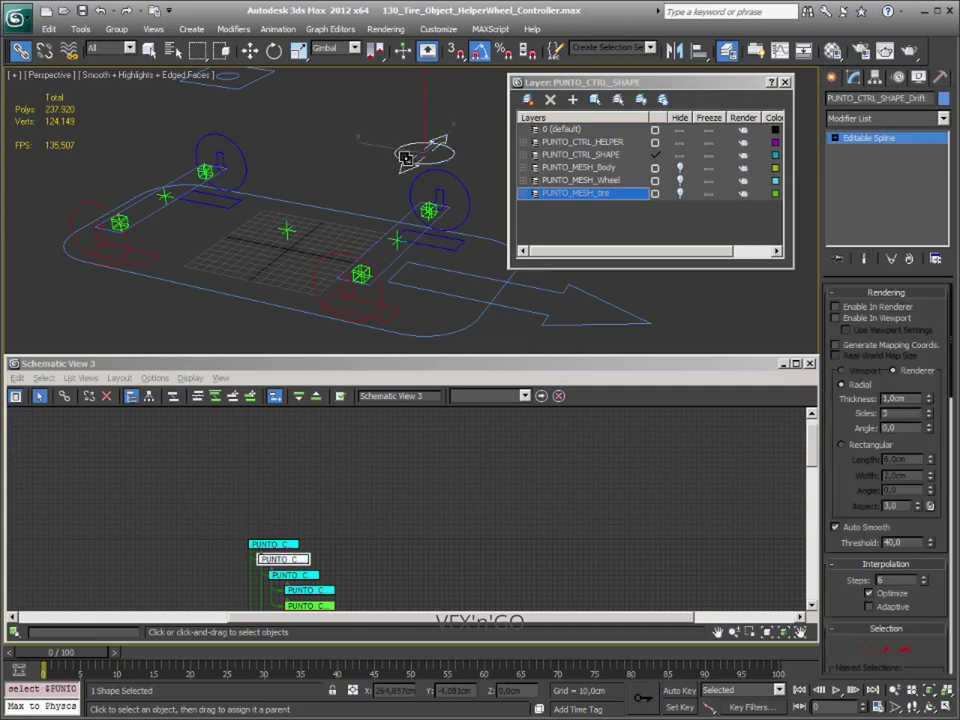
key("e")
mouse_move(437, 170)
left_mouse_down()
mouse_move(397, 186)
mouse_move(452, 182)
left_mouse_up()
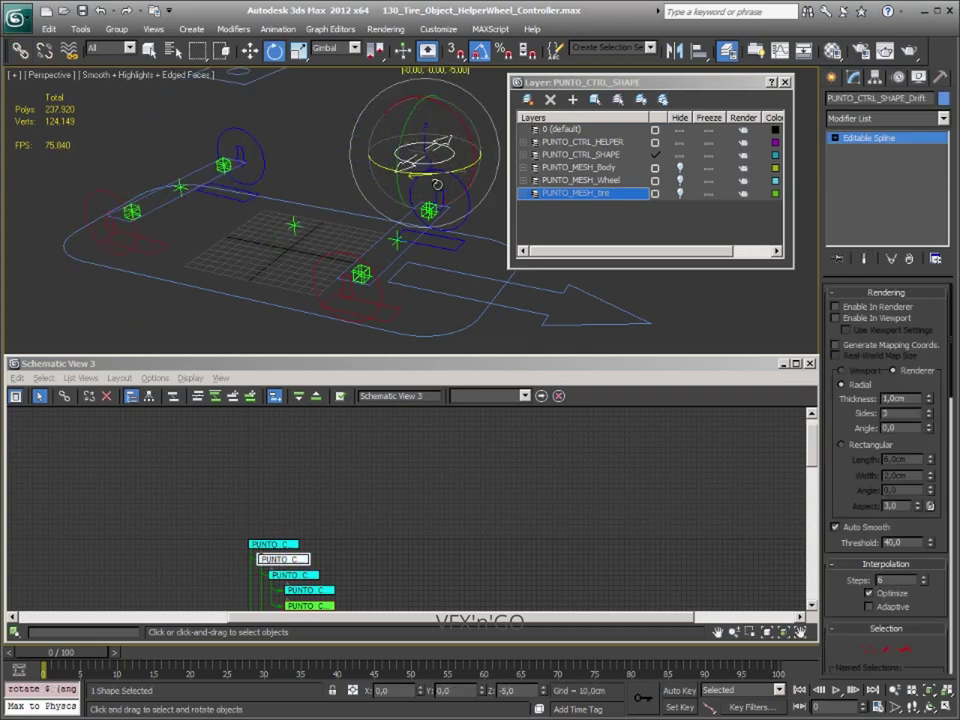
key("ctrl+z")
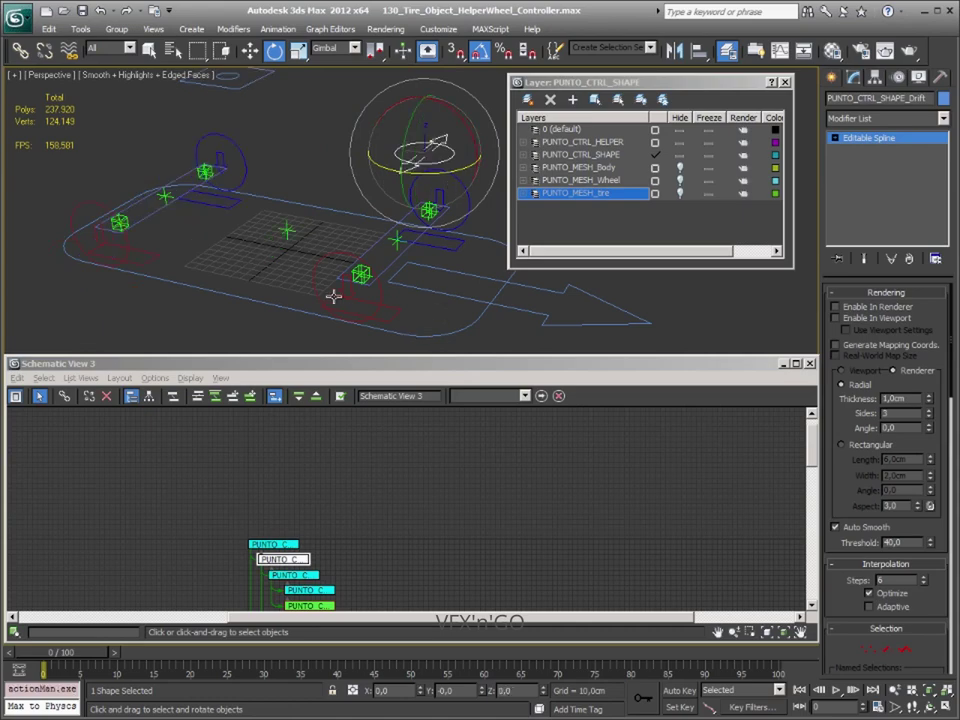
middle_click_drag(333, 296, 300, 287, "alt")
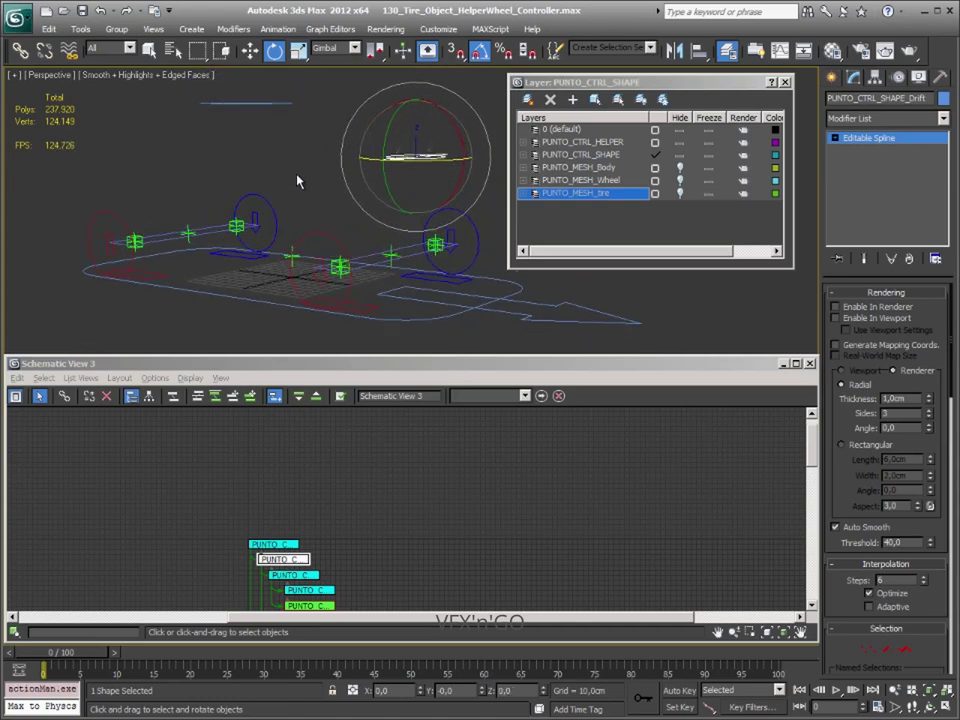
left_click(310, 255)
mouse_move(313, 257)
middle_mouse_down("alt")
mouse_move(327, 298)
mouse_move(460, 300)
middle_mouse_up("alt")
- Close the Schematic View and the Layer: PUNTO_CTRL_SHAPE manager, leaving the rig in the viewport
left_click(812, 366)
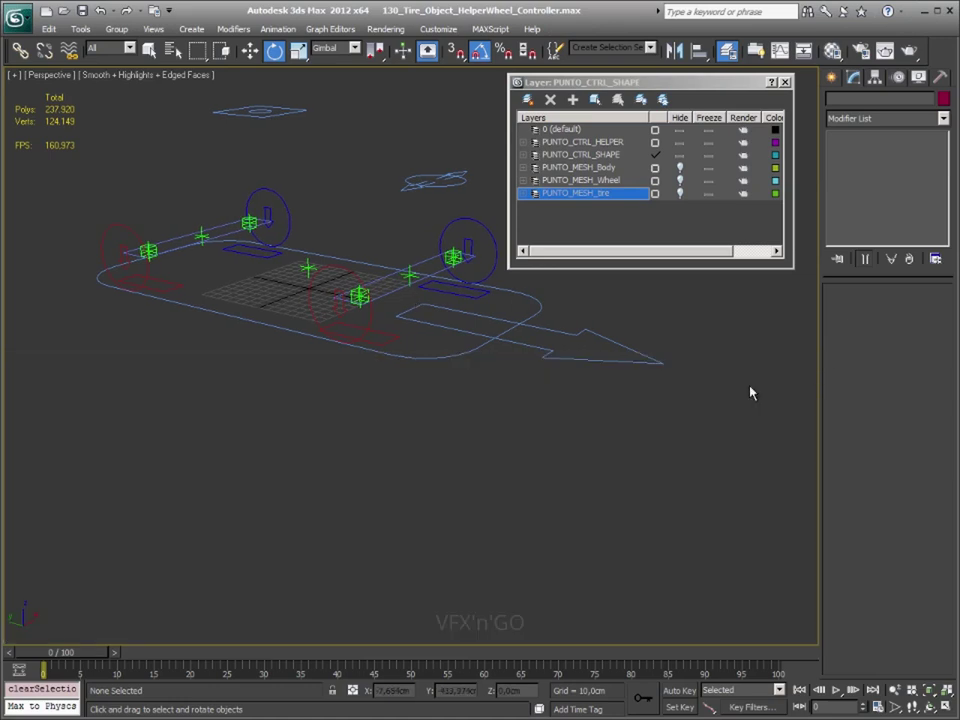
mouse_move(319, 422)
middle_mouse_down("alt")
mouse_move(321, 326)
mouse_move(340, 413)
middle_mouse_up("alt")
scroll(340, 413, "up", 3)
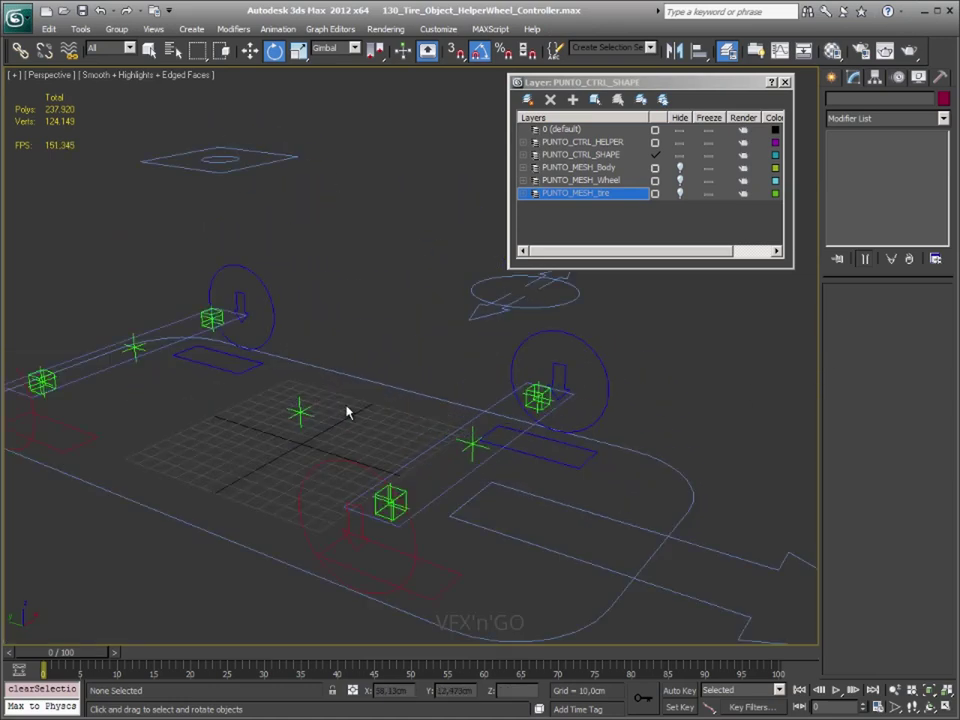
left_click(785, 82)
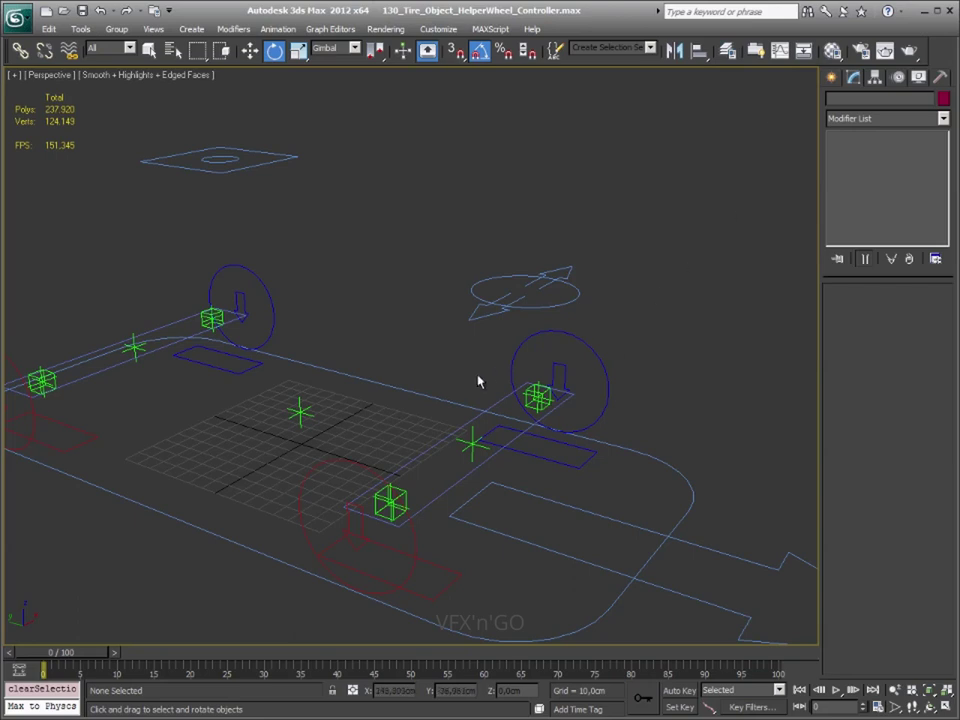